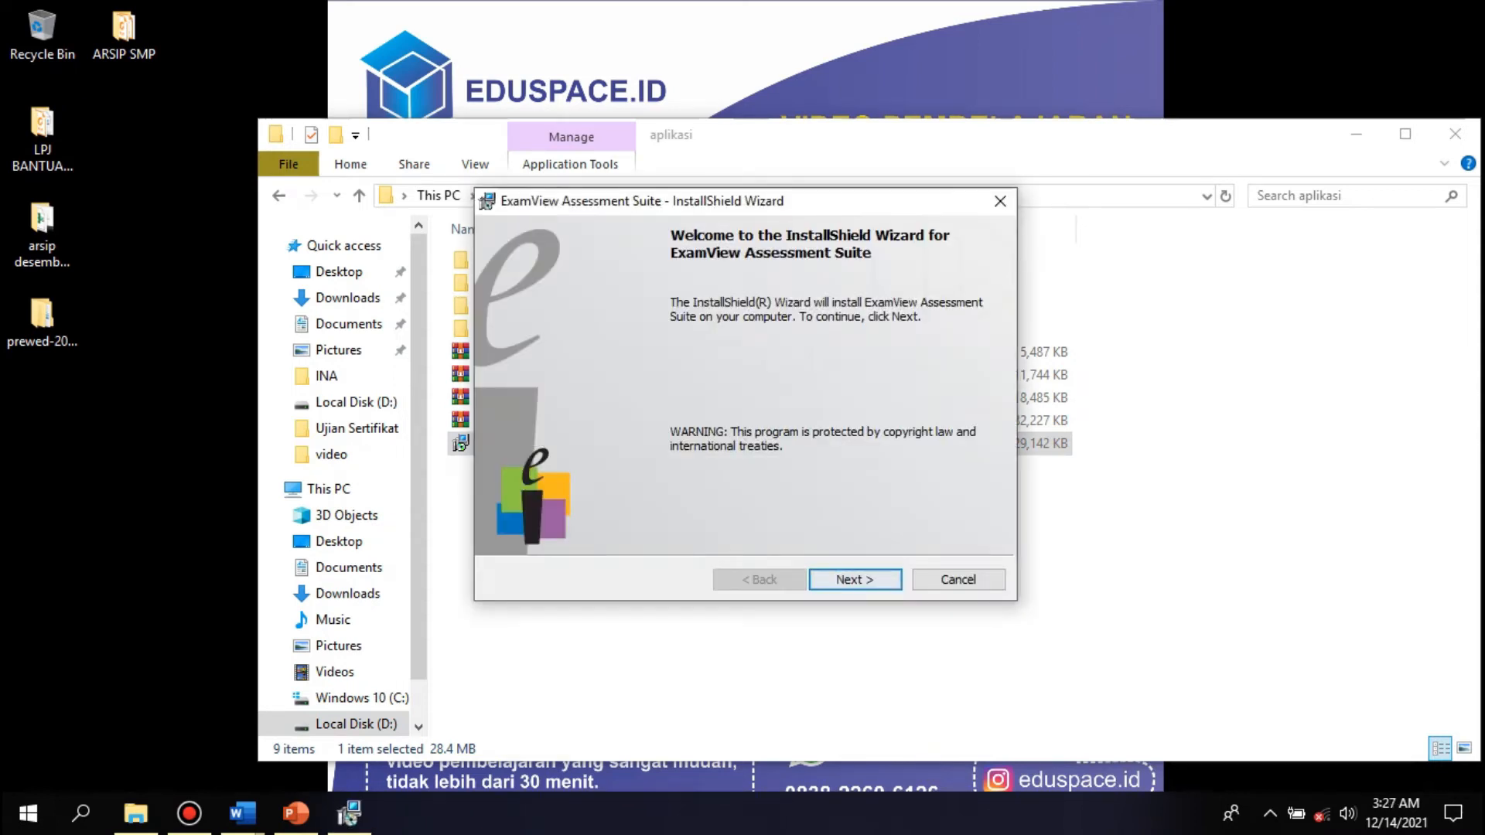
# - Install ExamView Assessment Suite with the Complete setup type and finish the installation wizard
pyautogui.press('Return')
pyautogui.click(493, 501)
pyautogui.click(855, 580)
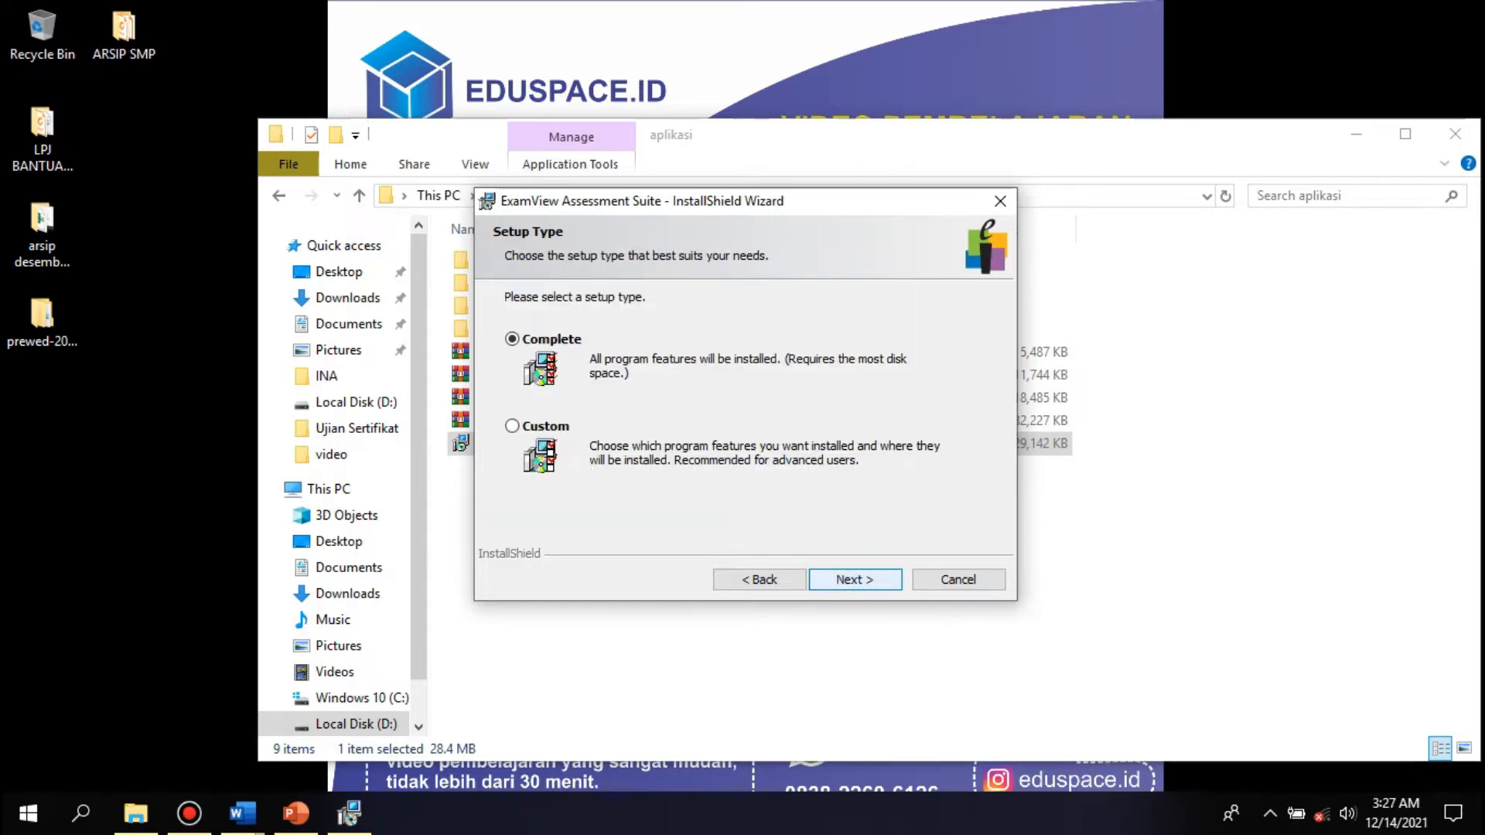
pyautogui.press('Return')
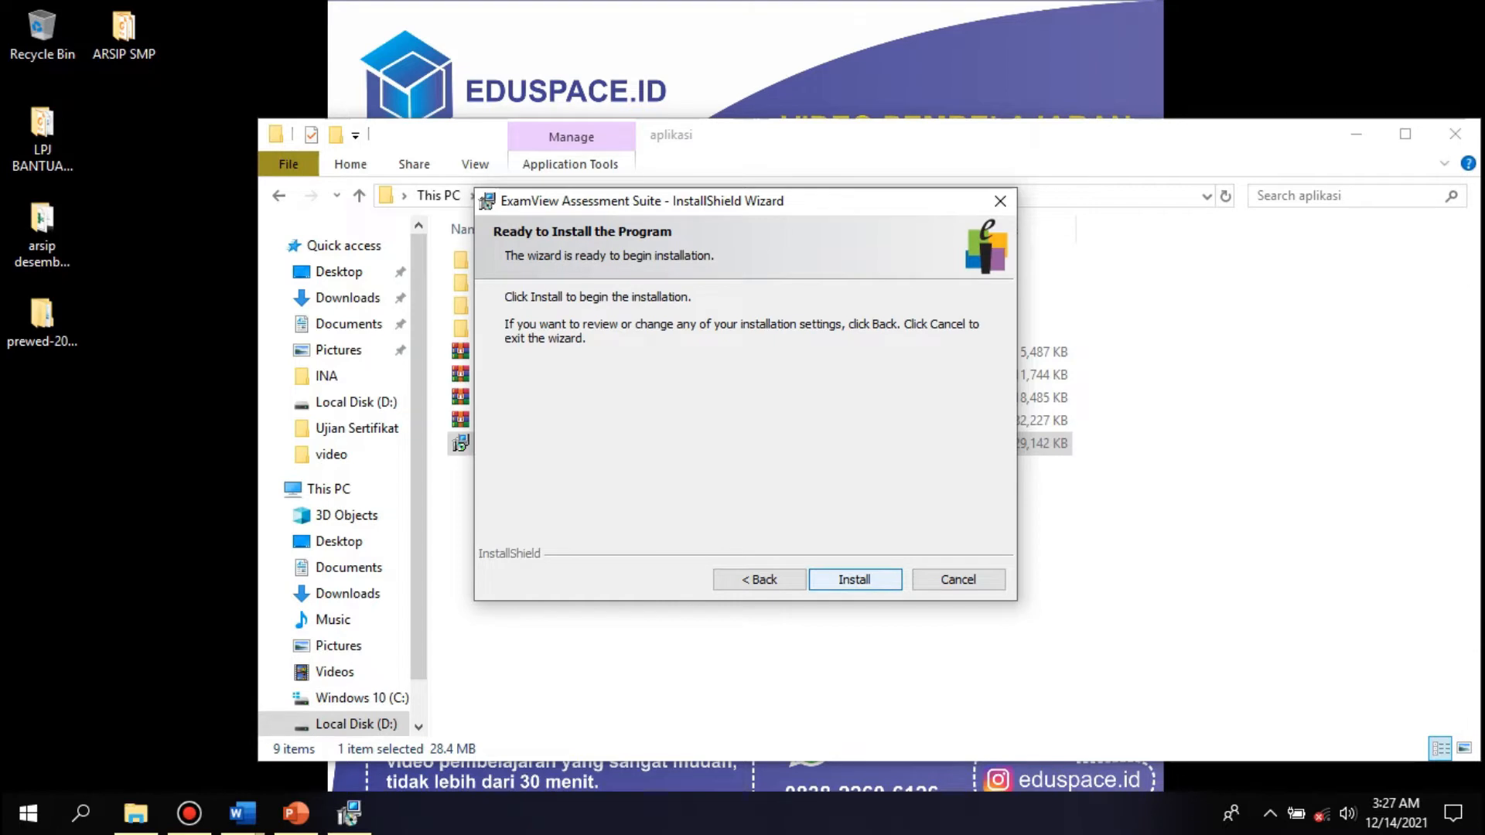
pyautogui.press('Return')
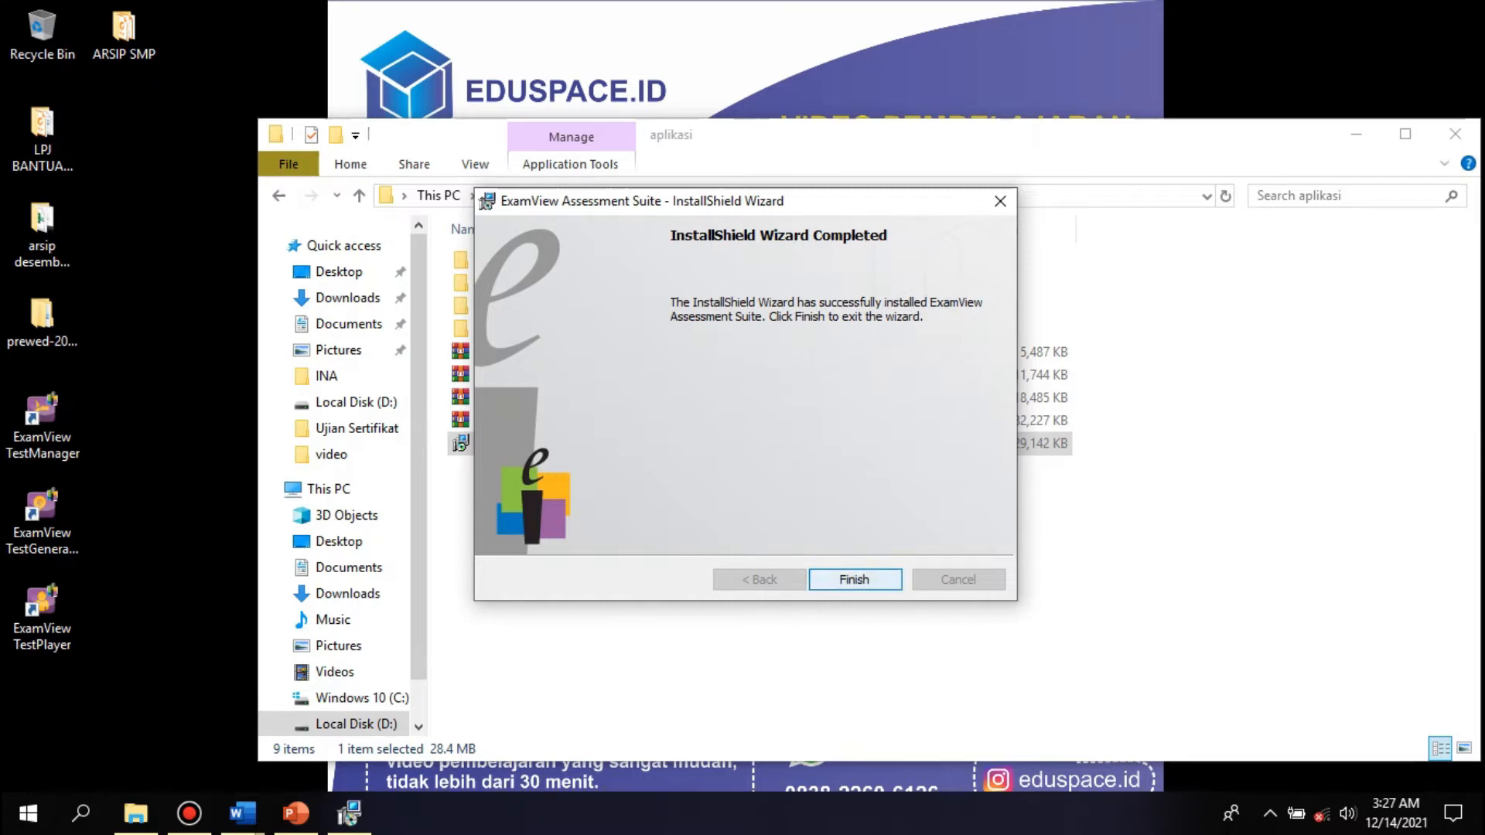
pyautogui.click(855, 580)
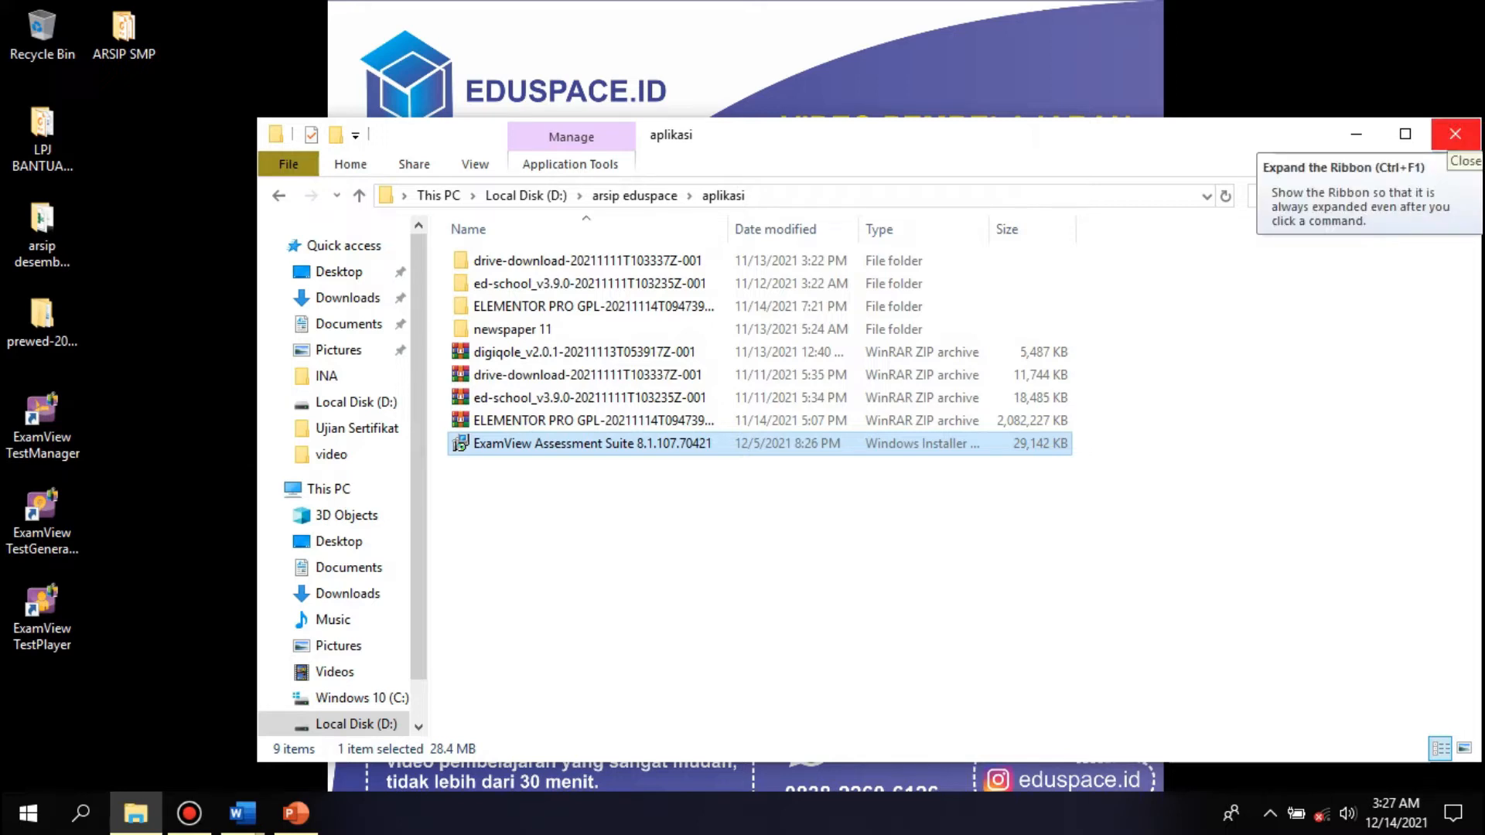
# - Minimize the file window, launch ExamView Test Generator, and dismiss the registration notice so it is not shown in the future
pyautogui.click(1356, 134)
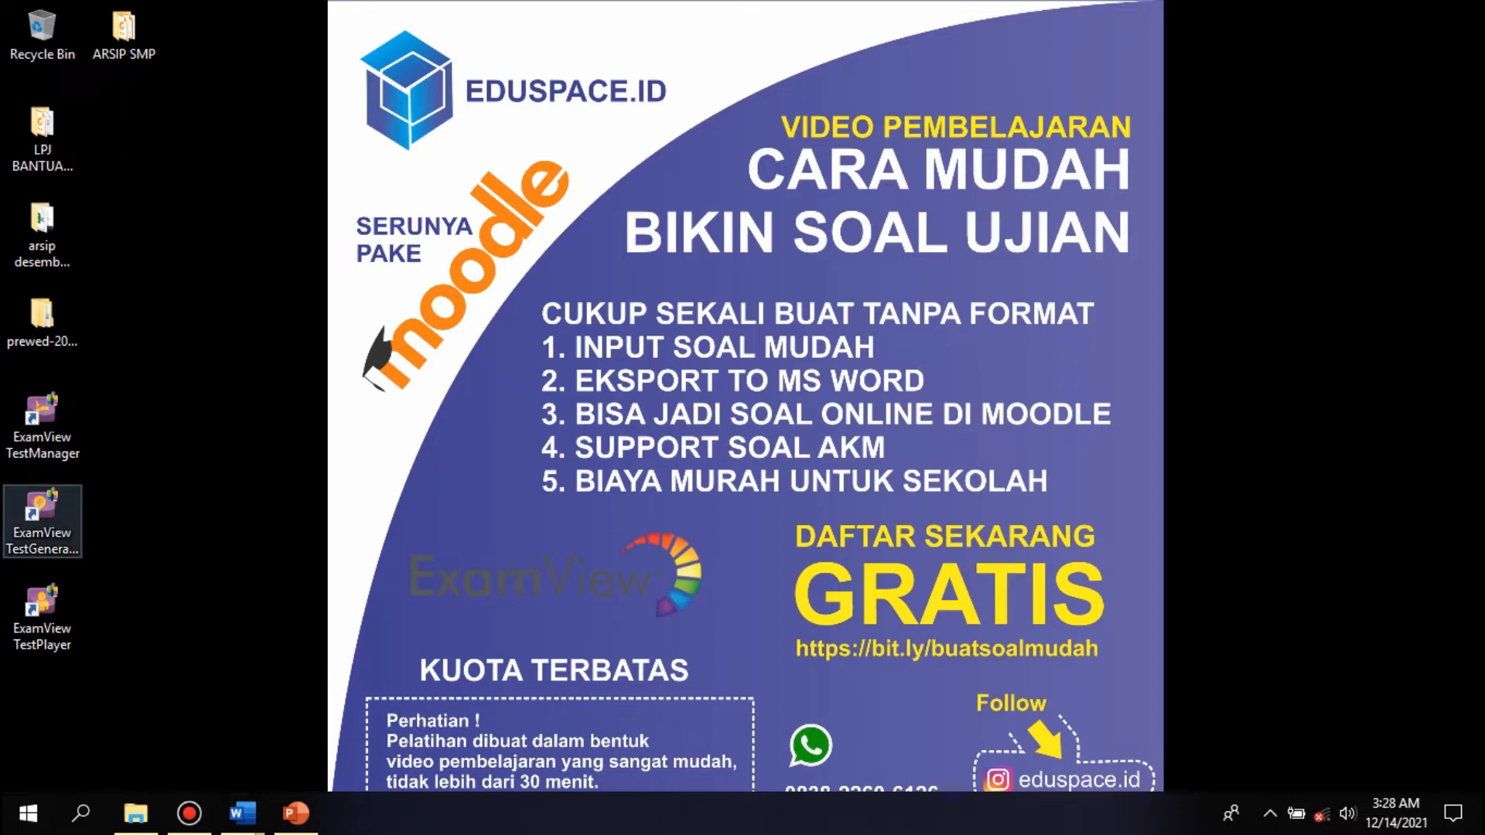
pyautogui.doubleClick(41, 522)
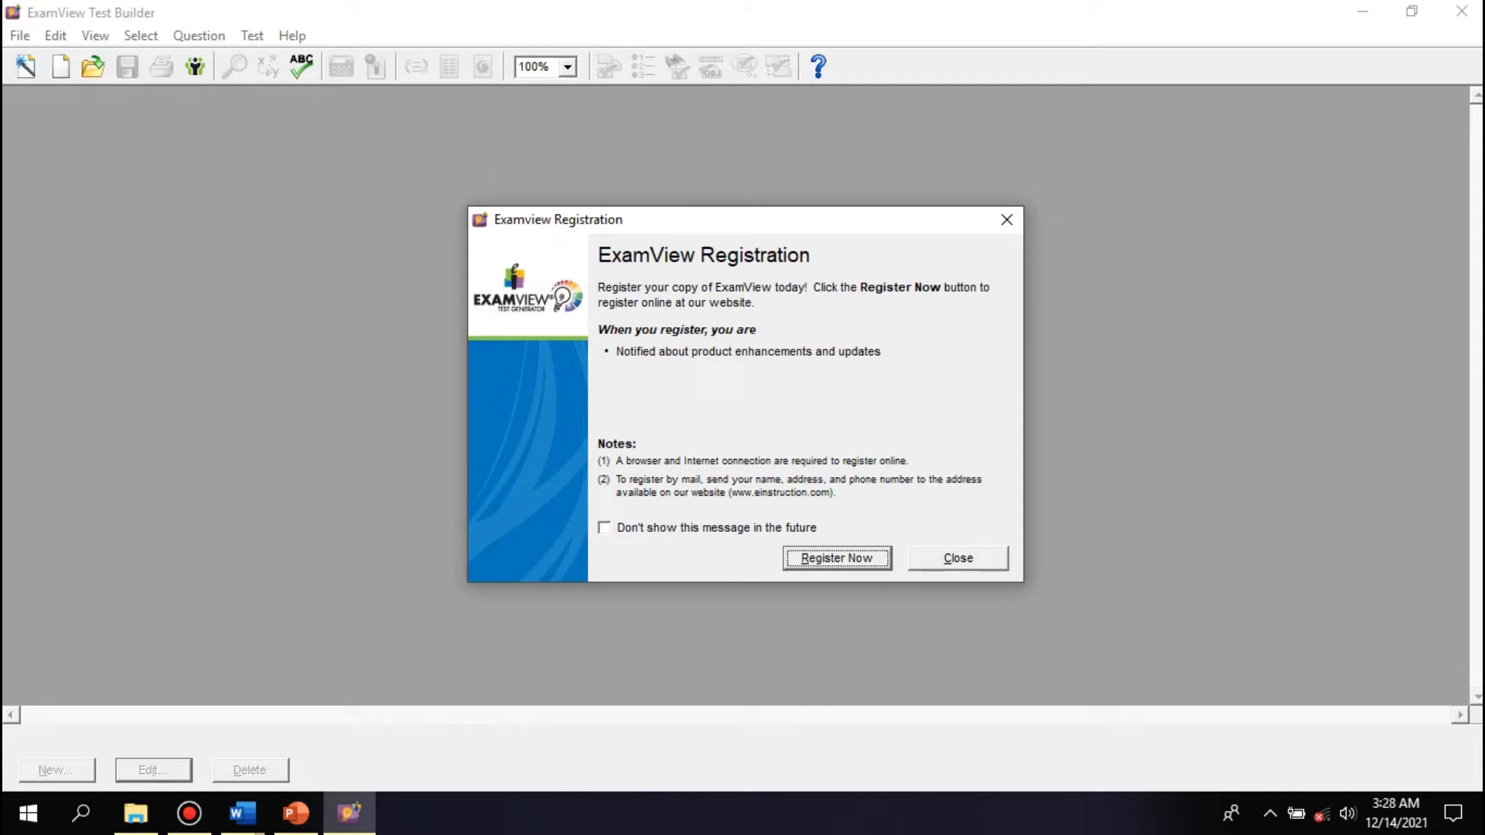
pyautogui.click(604, 528)
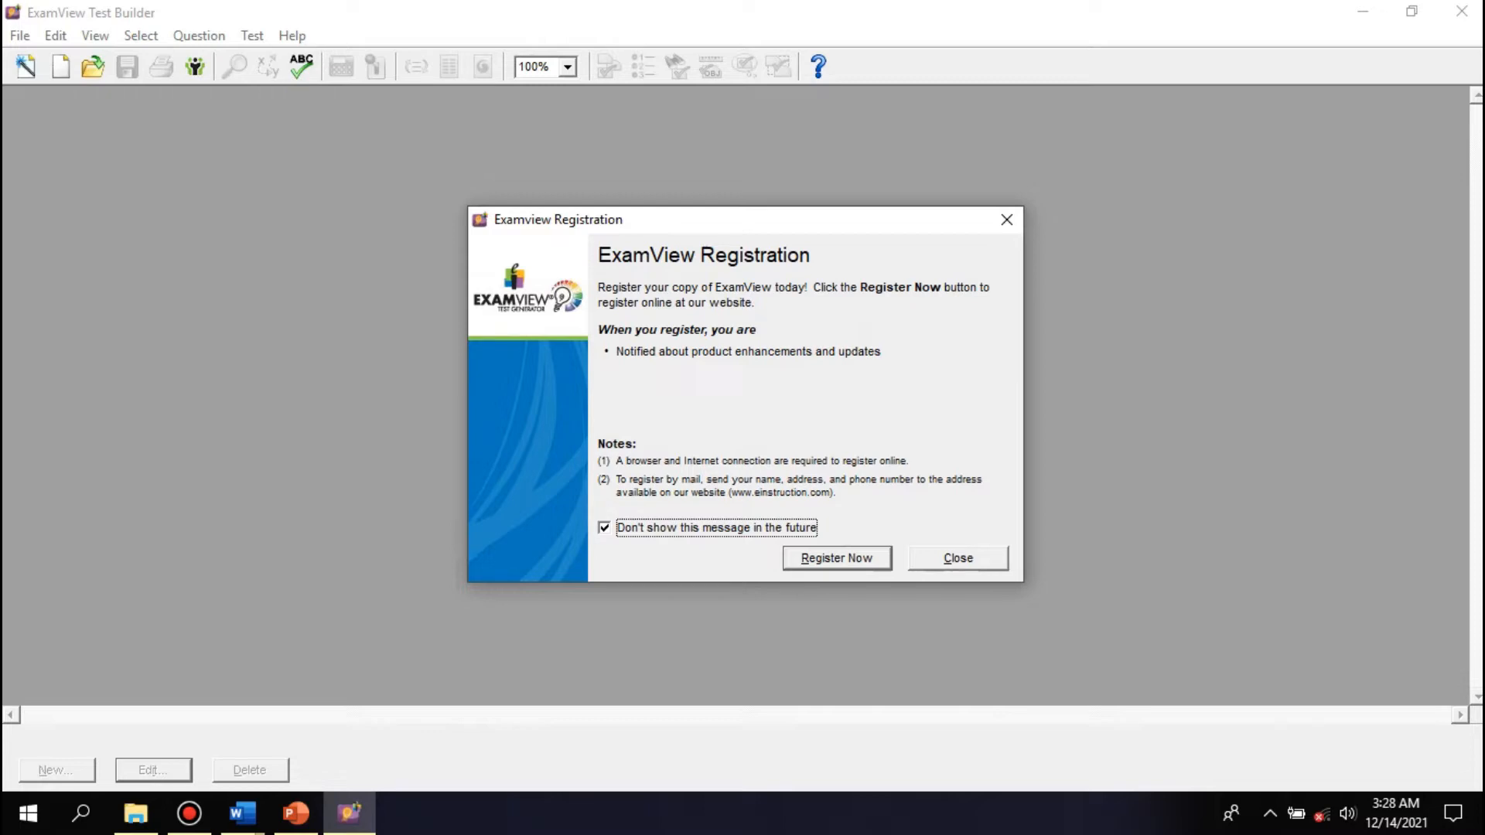
pyautogui.click(958, 559)
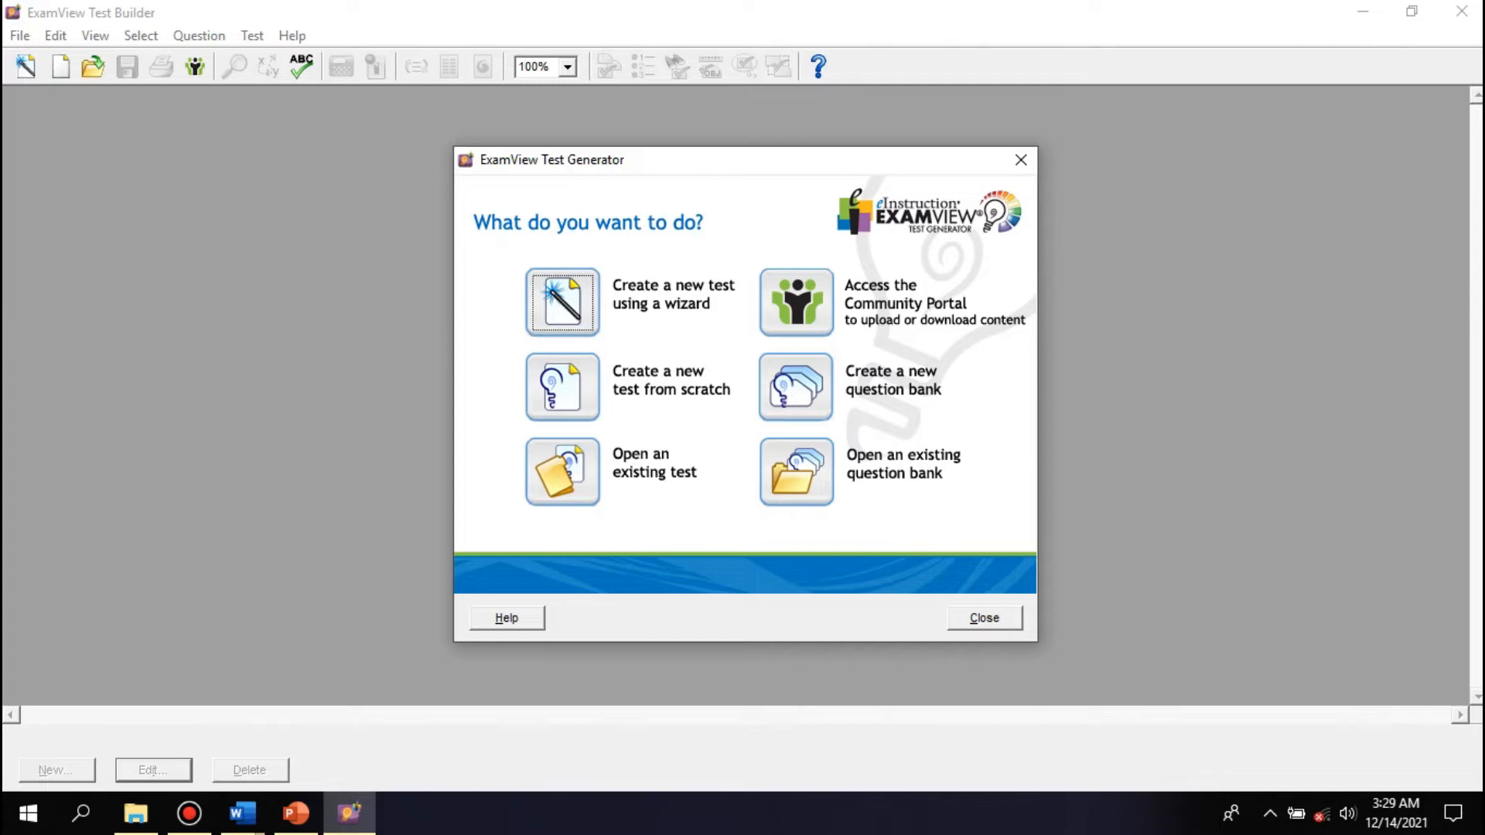
# - Create a new test from scratch with the title "indo"
pyautogui.click(562, 387)
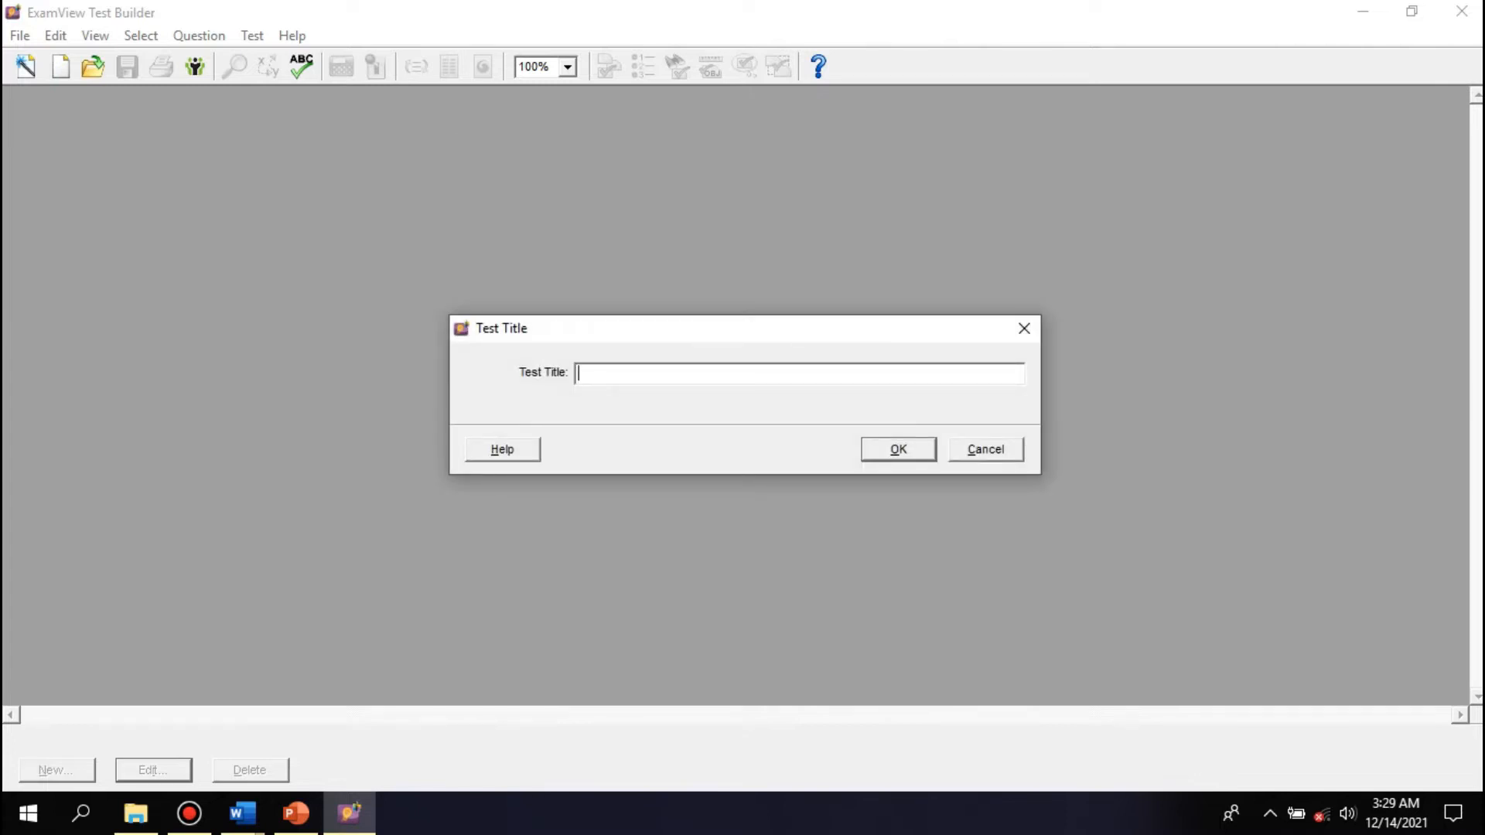
pyautogui.write('Bahasa Indone')
pyautogui.press('BackSpace')
pyautogui.press('BackSpace')
pyautogui.press('BackSpace')
pyautogui.press('BackSpace')
pyautogui.press('BackSpace')
pyautogui.press('BackSpace')
pyautogui.press('BackSpace')
pyautogui.press('BackSpace')
pyautogui.press('BackSpace')
pyautogui.press('BackSpace')
pyautogui.press('BackSpace')
pyautogui.press('BackSpace')
pyautogui.press('BackSpace')
pyautogui.write('indo')
pyautogui.press('Return')
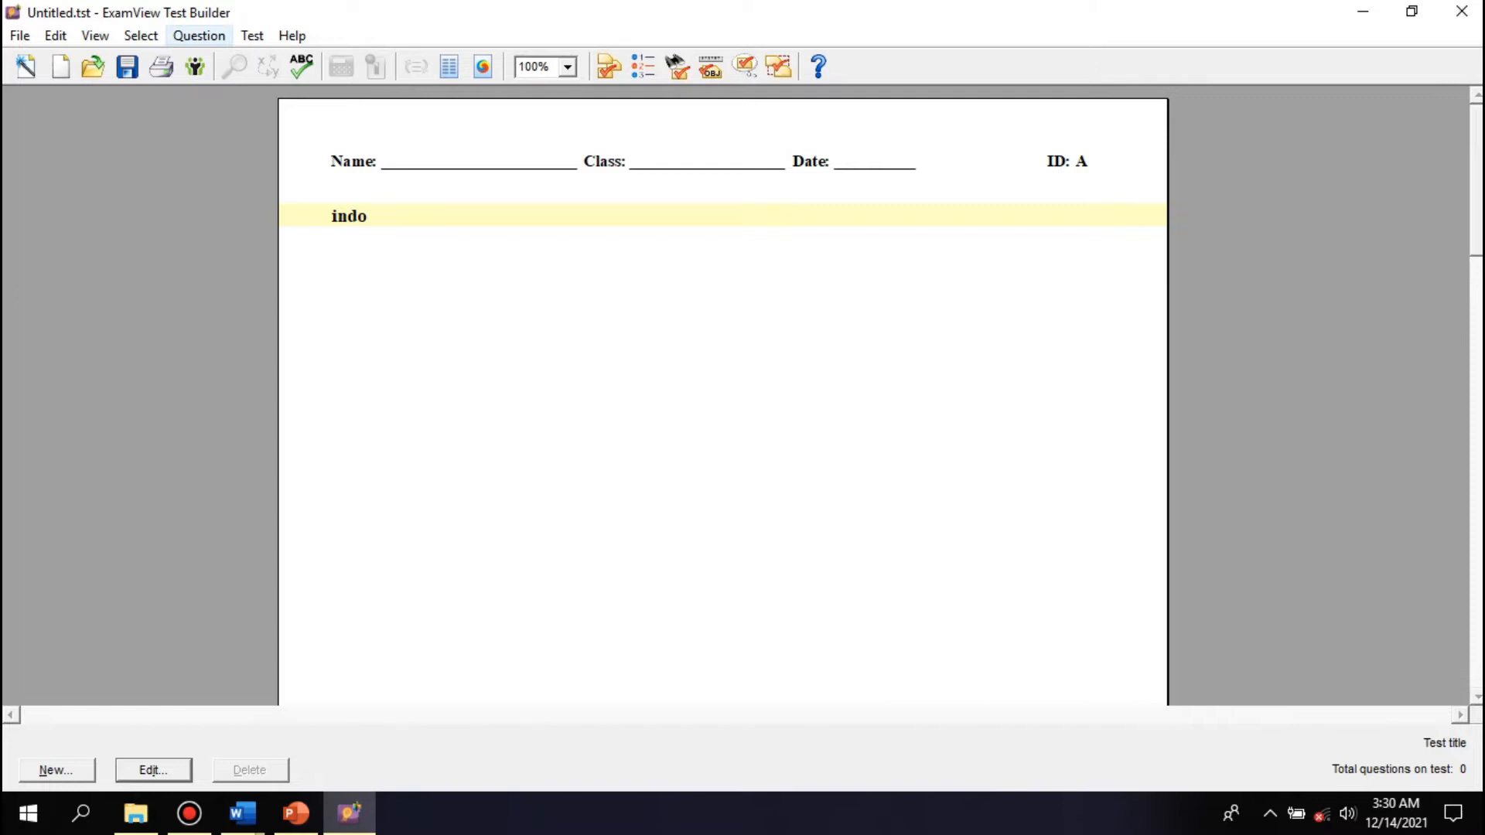
# - Add a new Multiple Choice question to the test
pyautogui.click(199, 36)
pyautogui.press('Escape')
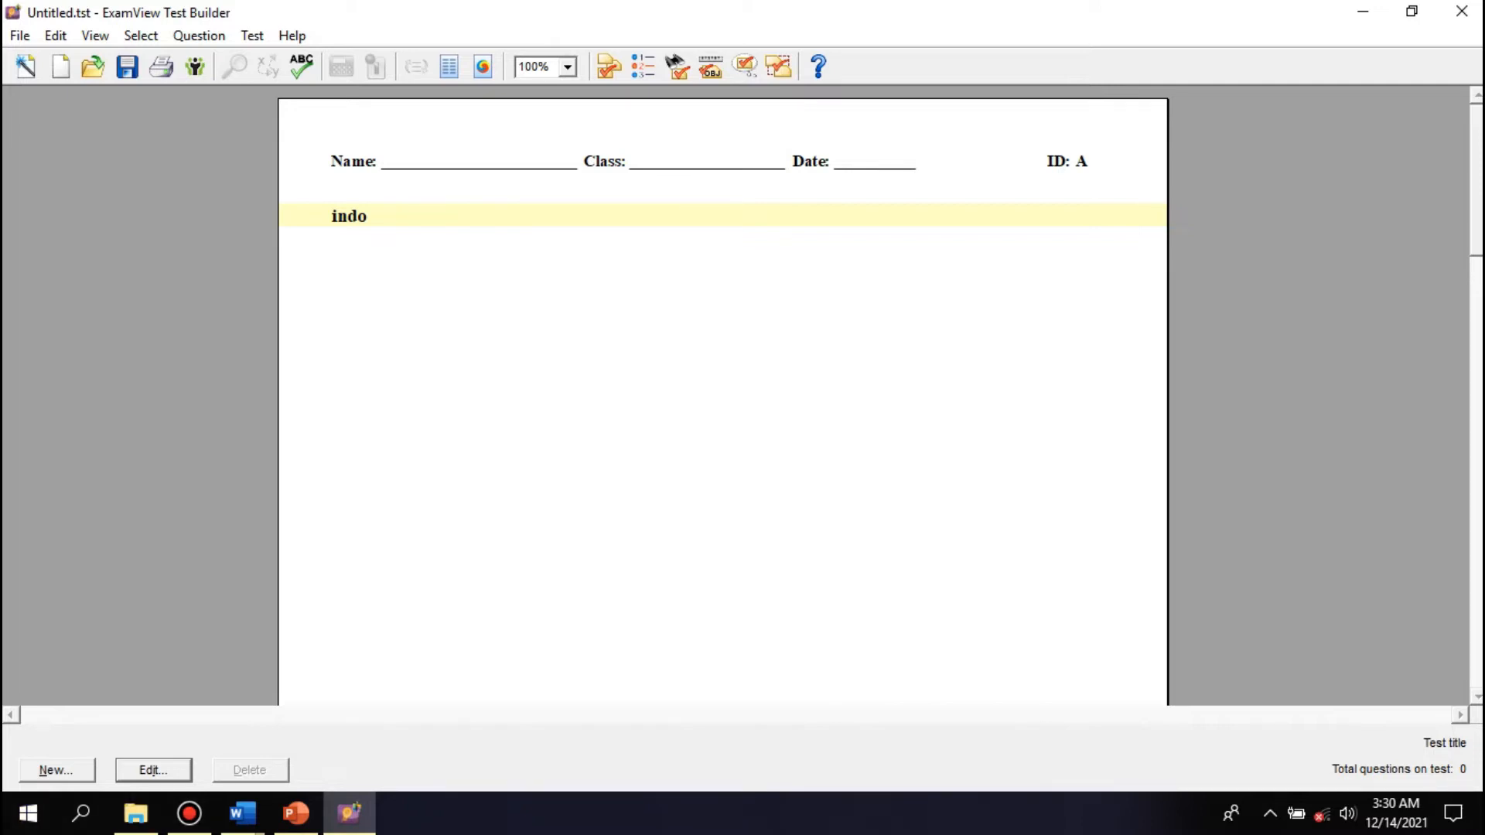
pyautogui.click(56, 769)
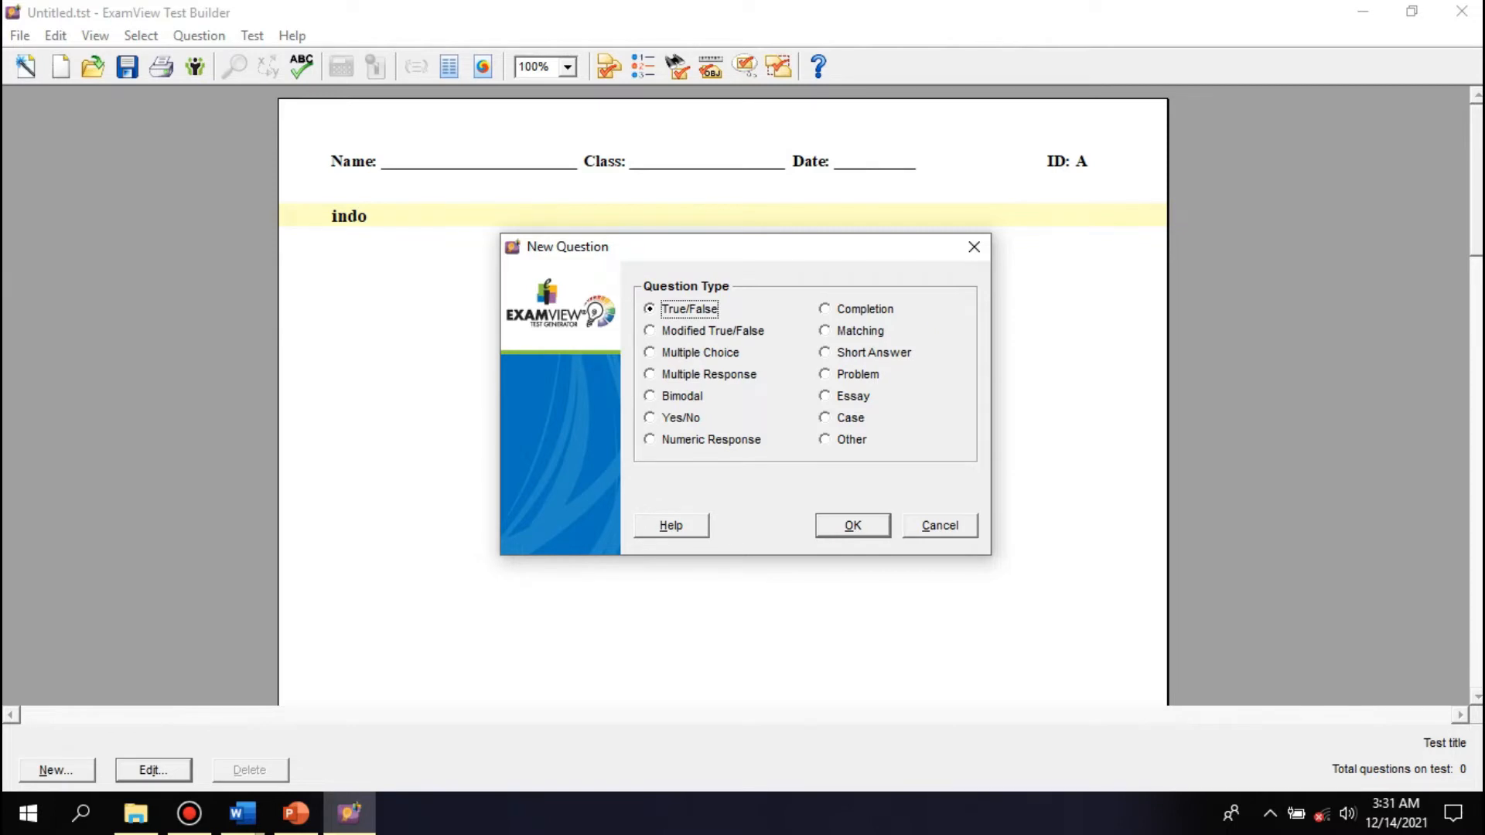
pyautogui.click(681, 353)
pyautogui.click(860, 331)
pyautogui.click(874, 353)
pyautogui.click(853, 397)
pyautogui.click(874, 353)
pyautogui.click(700, 353)
pyautogui.press('Return')
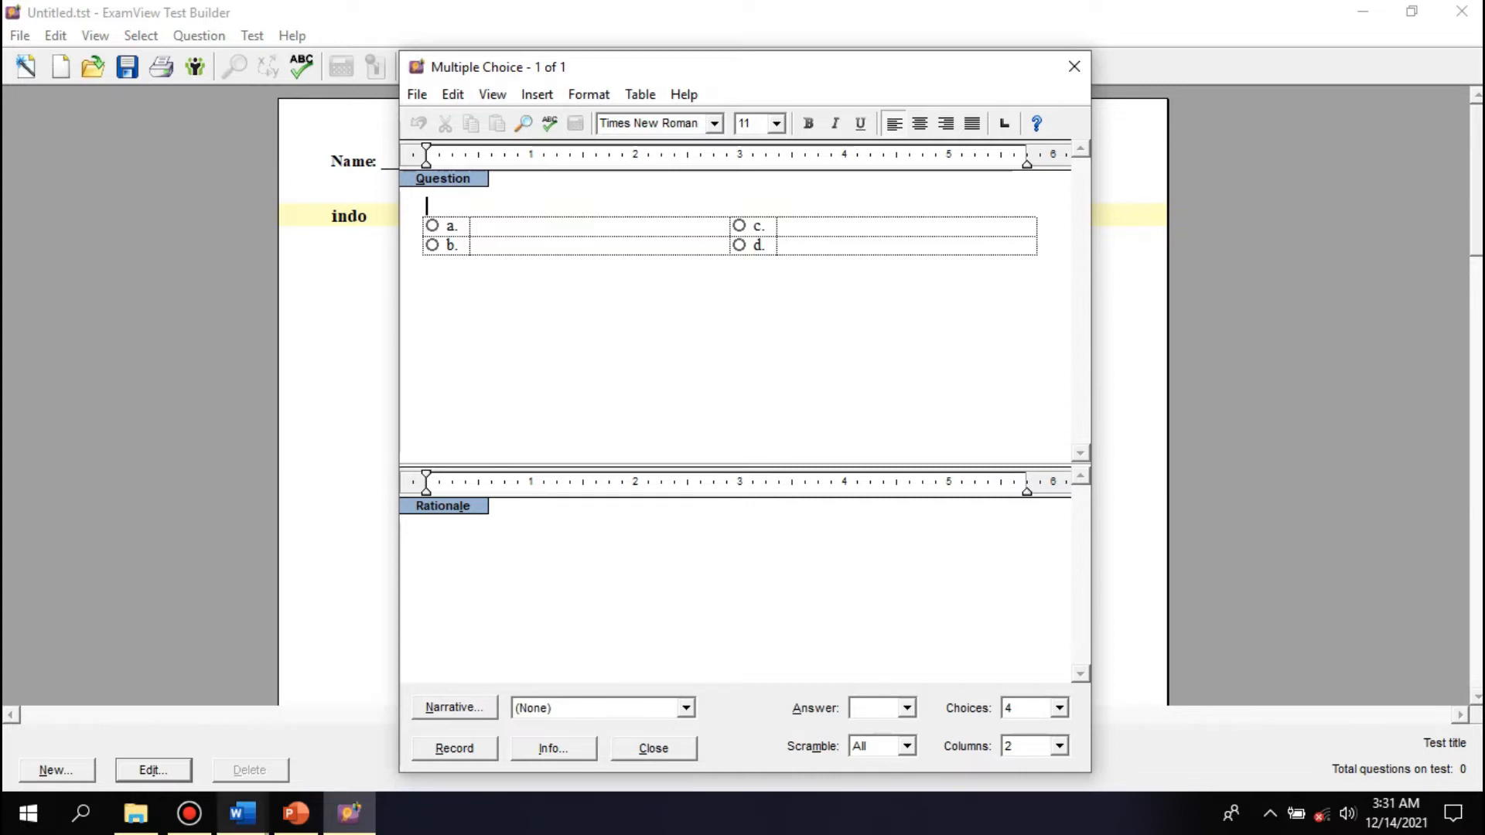
# - Switch to the Word document BAHAN PAS INDO KLS 8 and examine the instructions and news passage on its first page
pyautogui.click(242, 813)
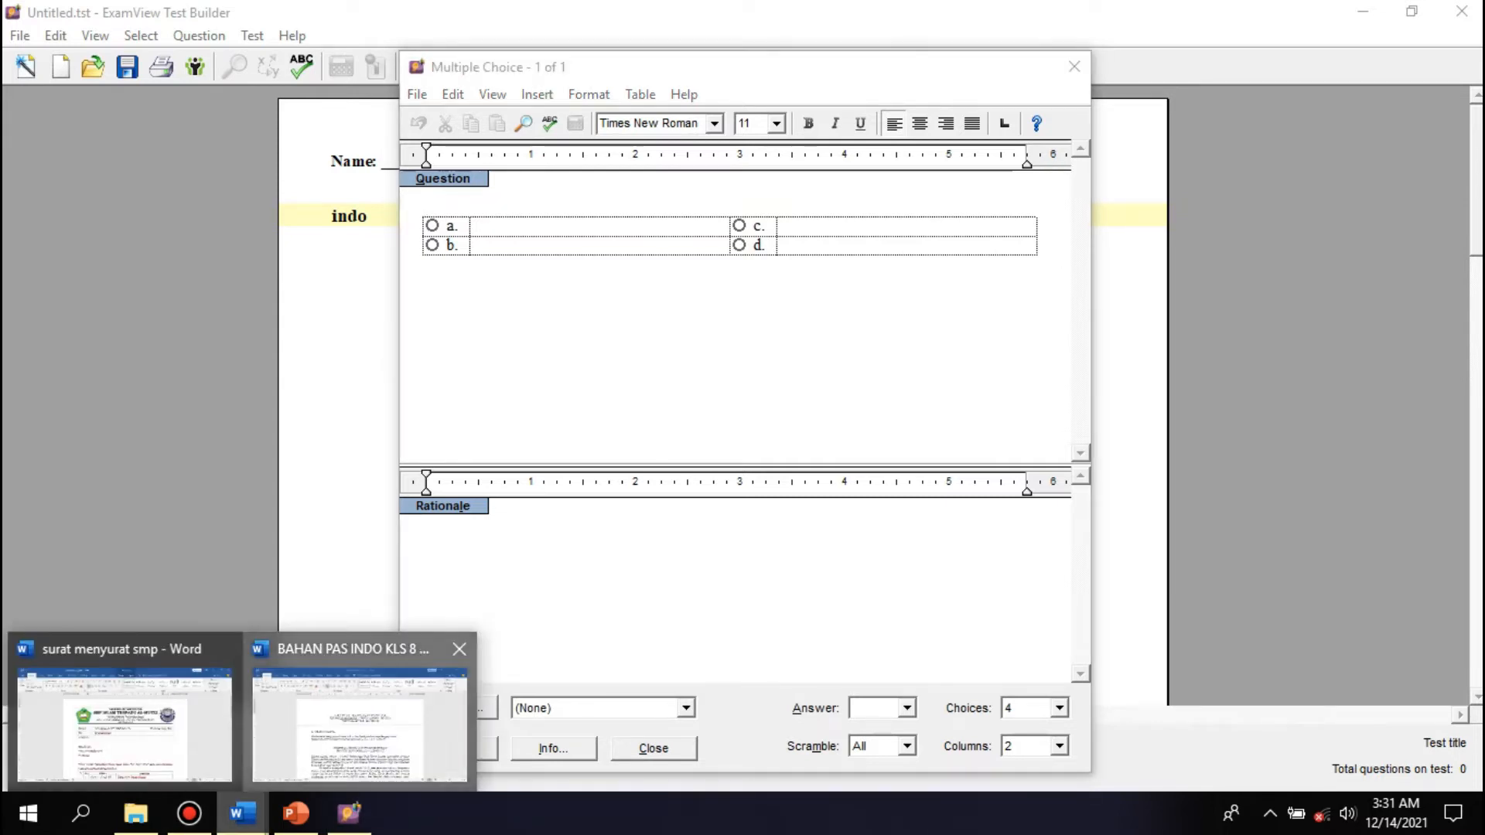
pyautogui.click(360, 715)
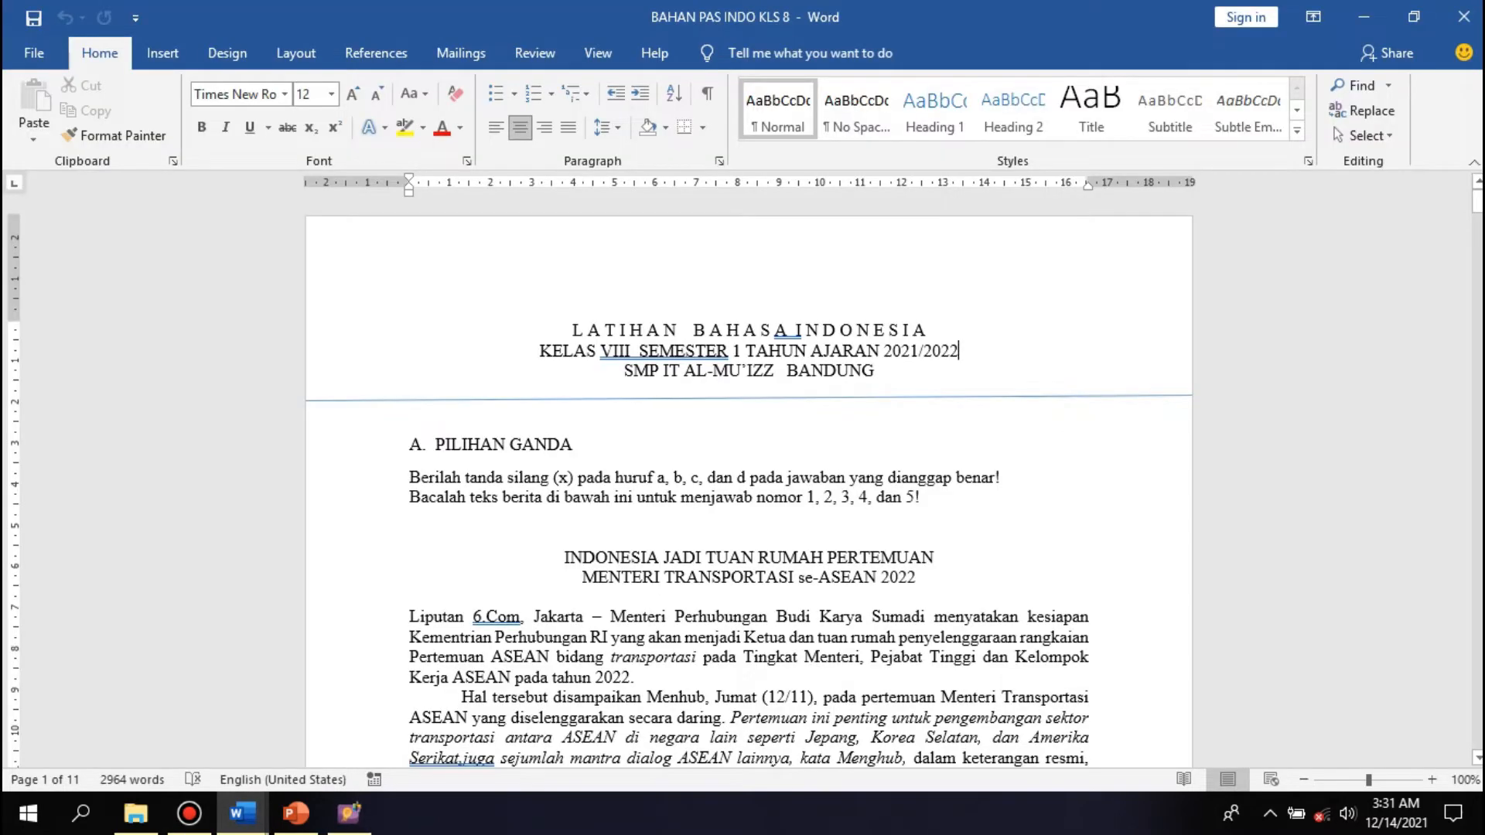
pyautogui.scroll(-2, 749, 479)
pyautogui.scroll(-3, 749, 480)
pyautogui.scroll(5, 749, 480)
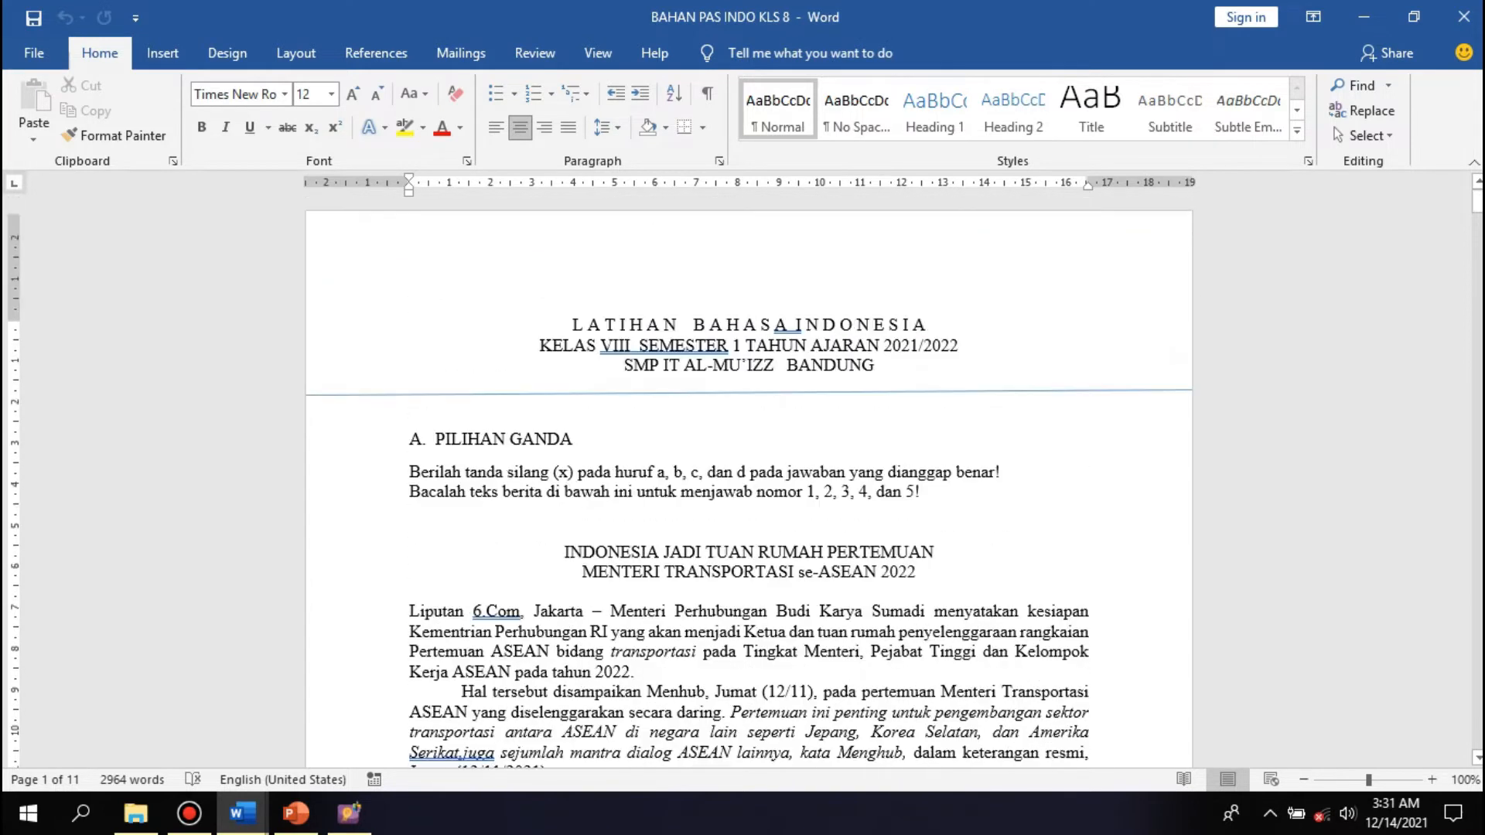
pyautogui.scroll(-8, 749, 479)
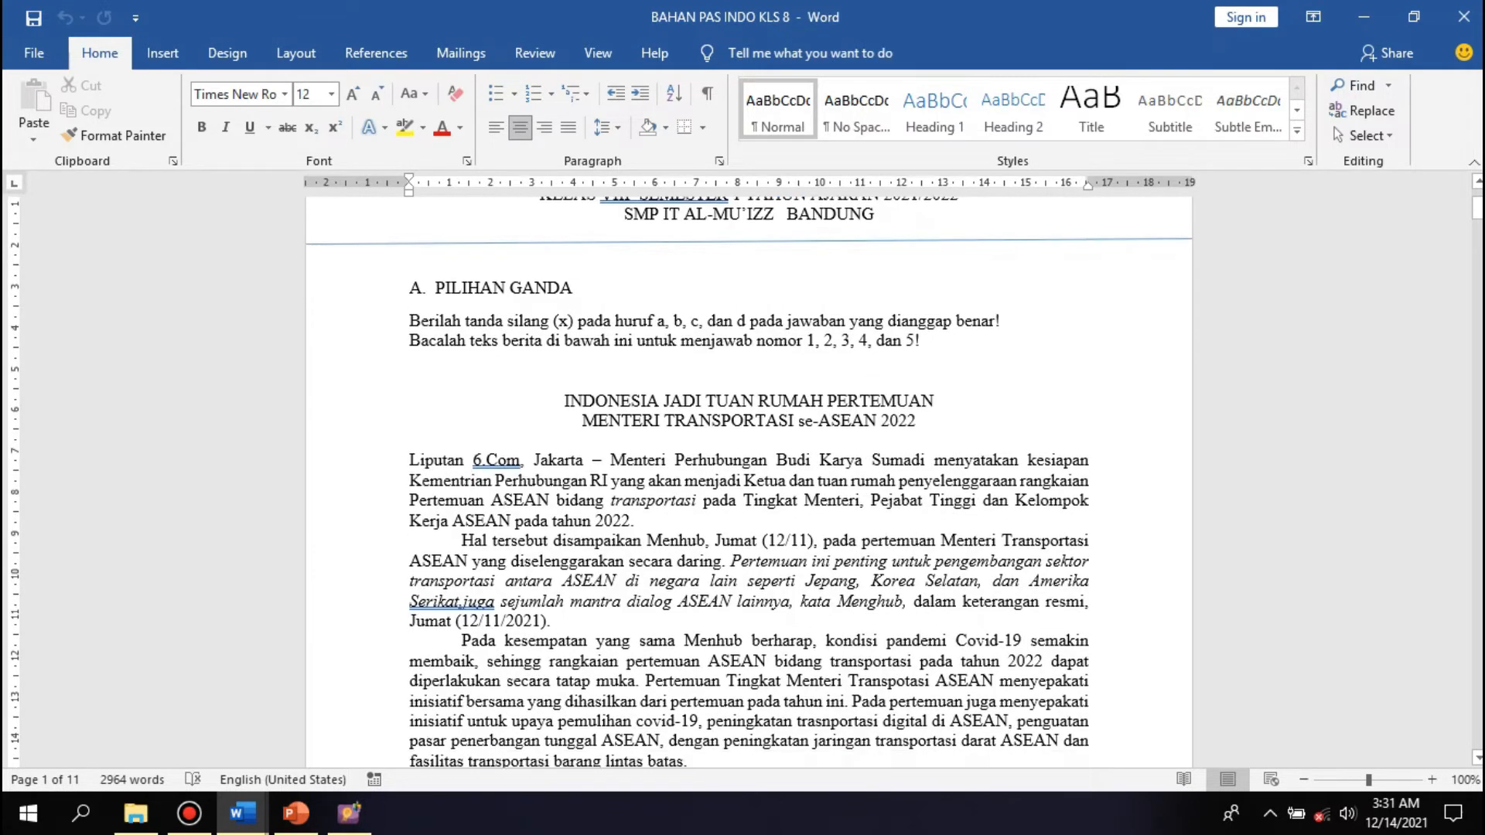
pyautogui.scroll(5, 749, 480)
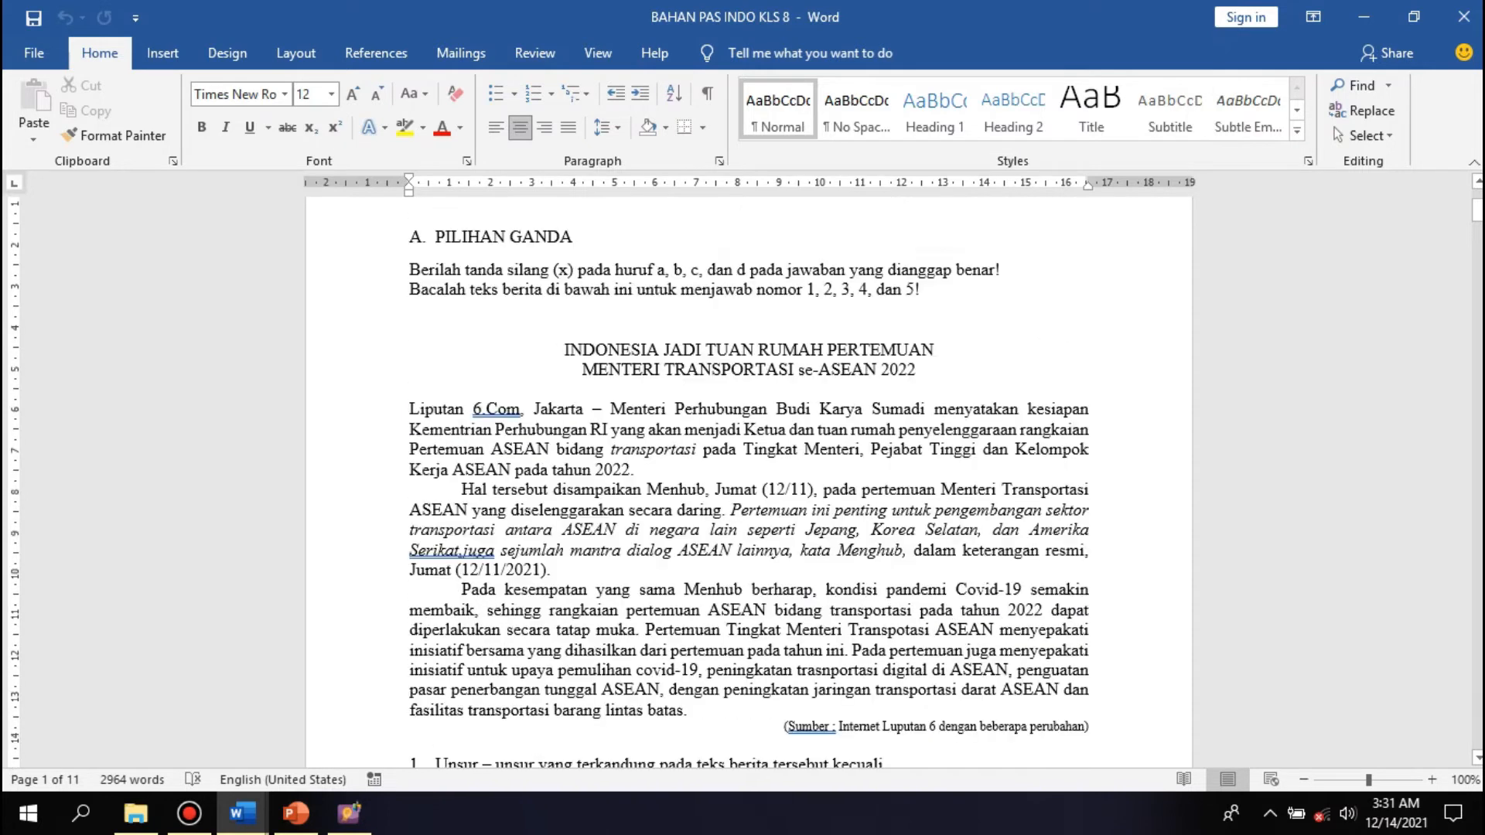
pyautogui.scroll(2, 749, 480)
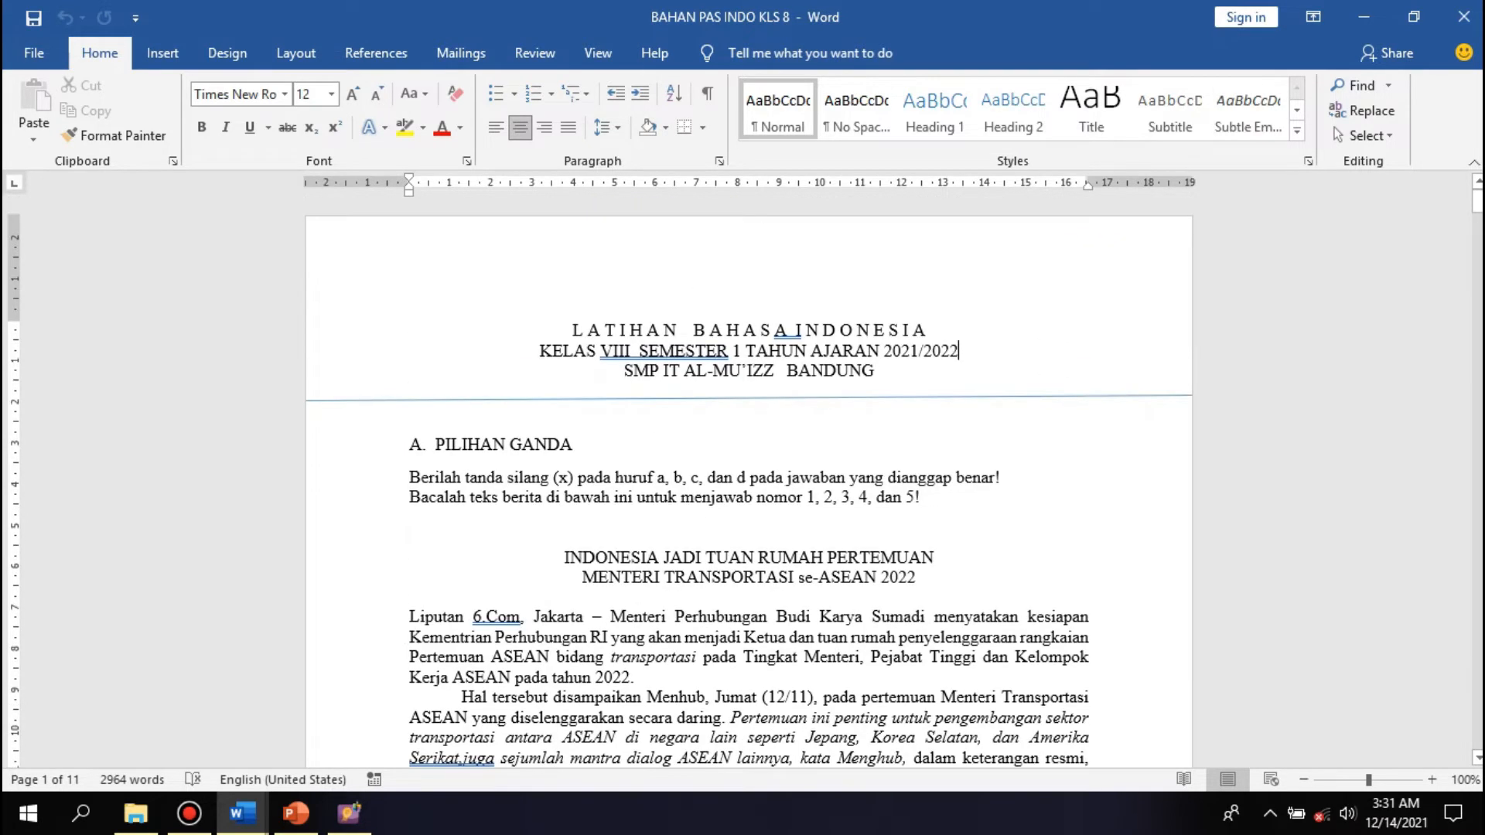
pyautogui.scroll(-2, 749, 480)
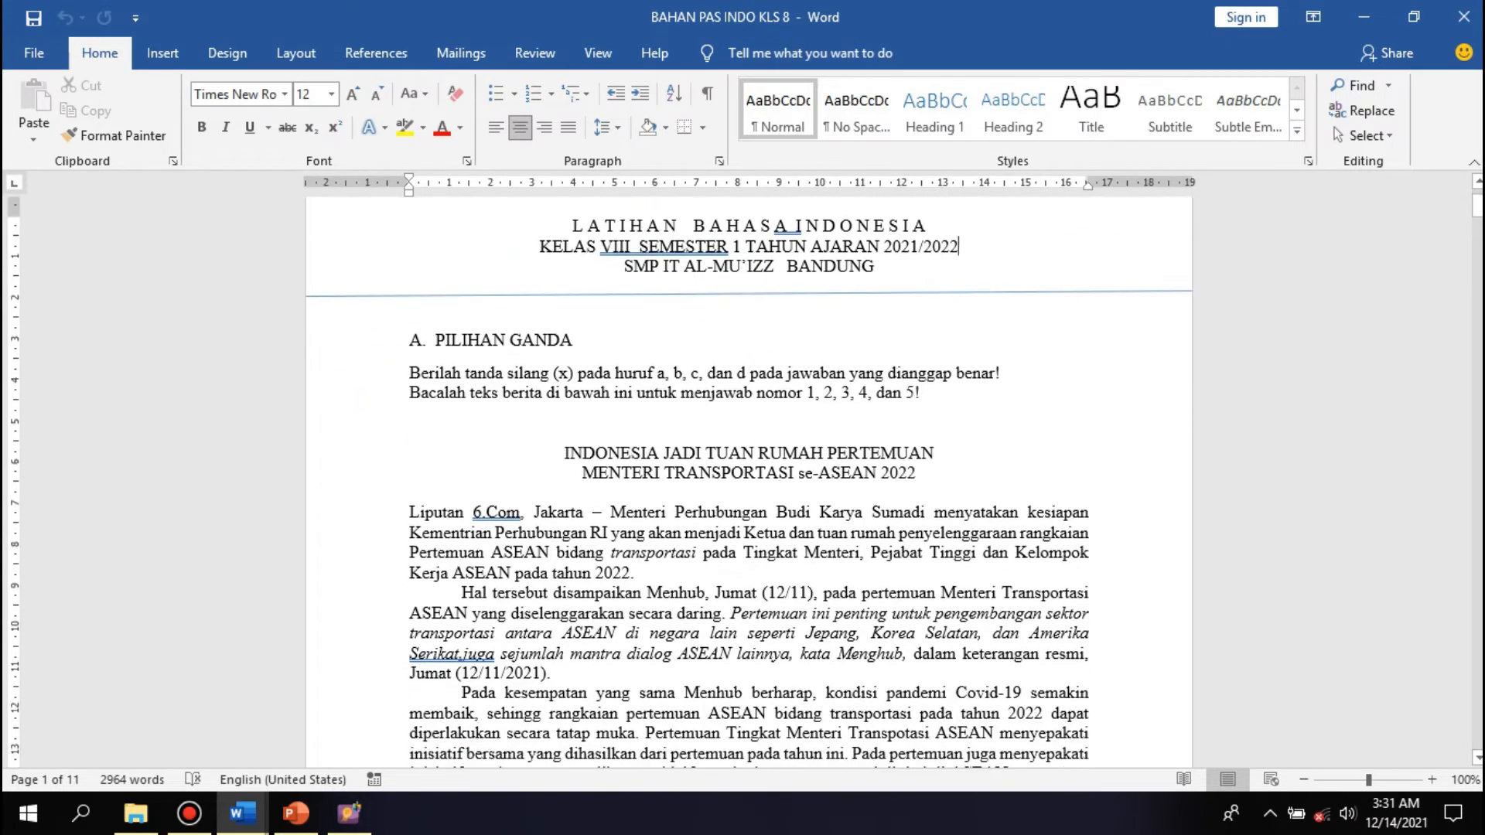
pyautogui.scroll(-2, 749, 479)
pyautogui.scroll(-1, 749, 479)
pyautogui.scroll(2, 749, 480)
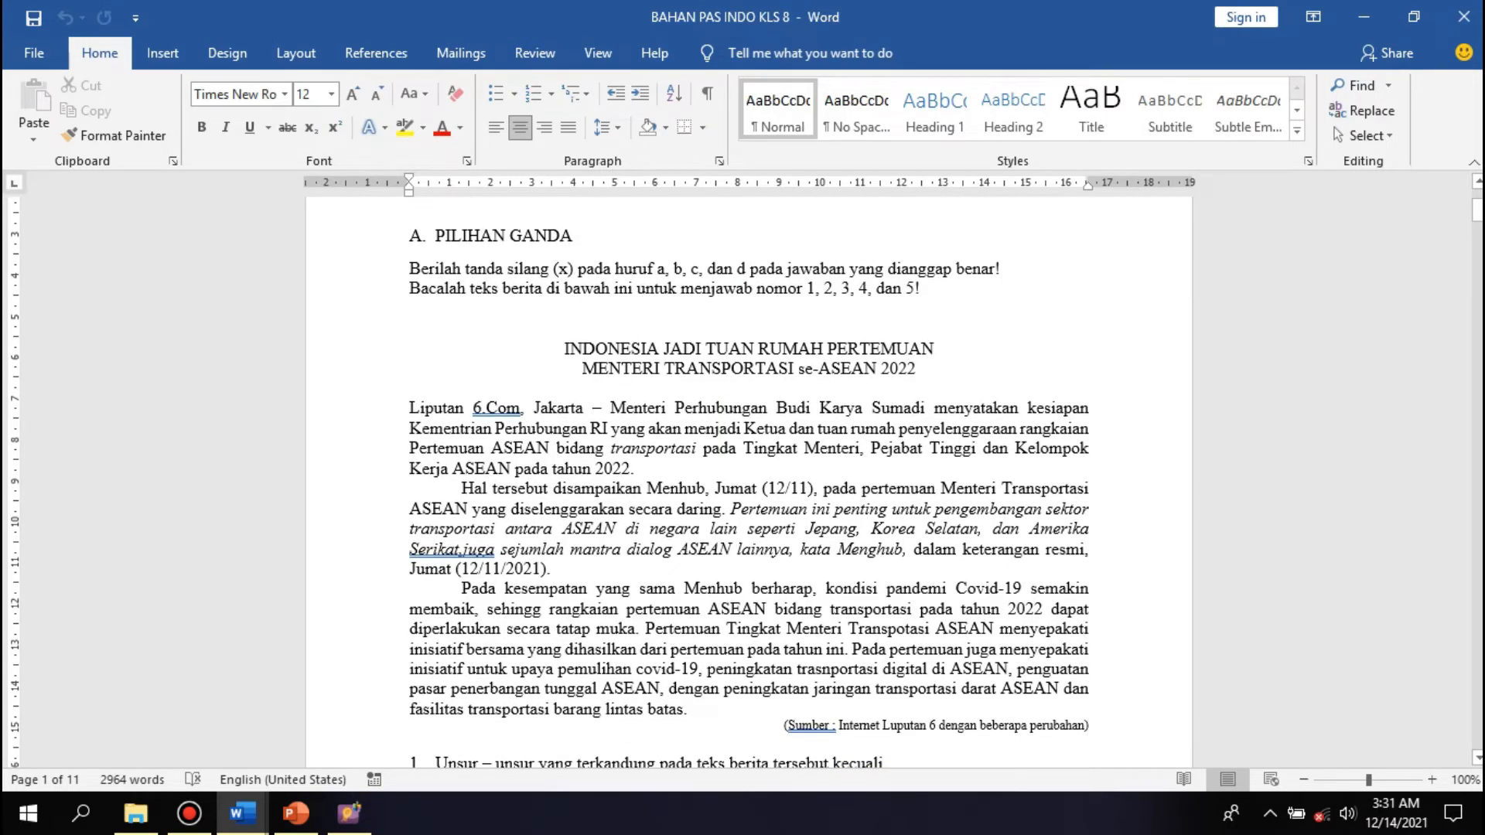
# - Copy the news text, from "Bacalah teks berita" through the source line, from Word into the question text of the ExamView multiple-choice question
pyautogui.moveTo(410, 289); pyautogui.dragTo(1095, 727)
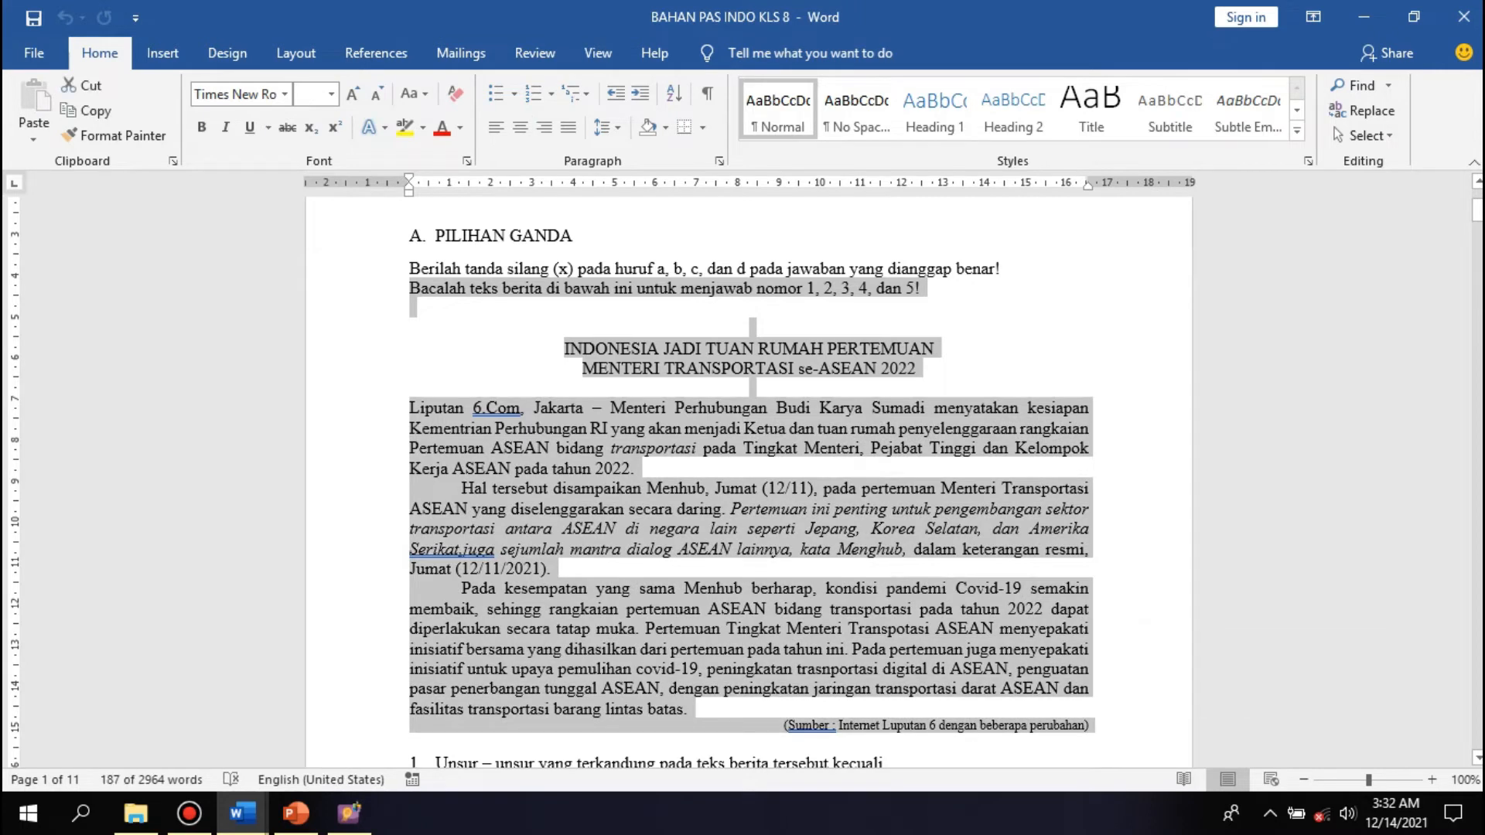
pyautogui.hotkey('ctrl', 'c')
pyautogui.click(348, 814)
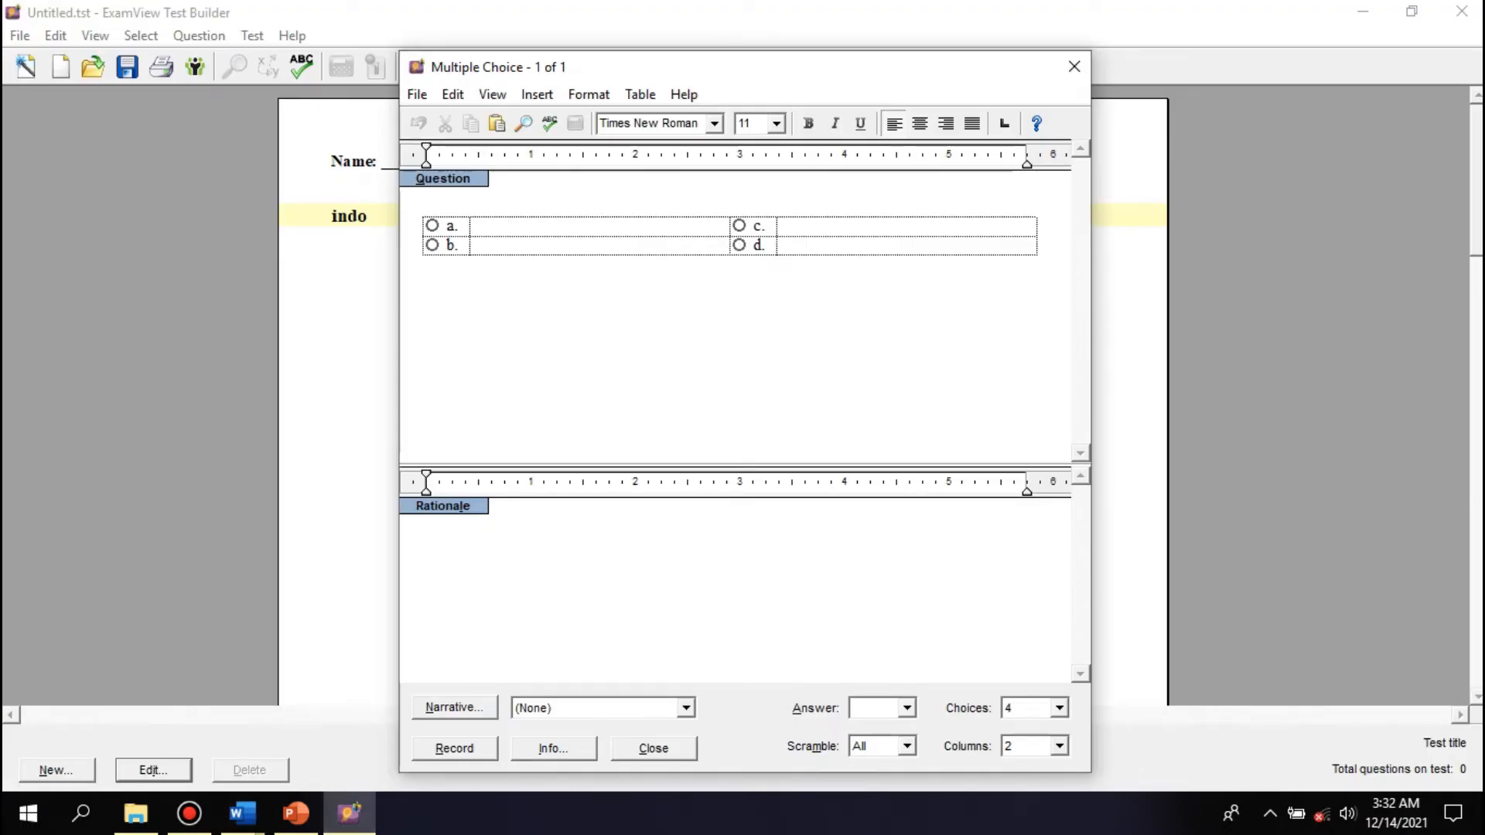
pyautogui.hotkey('ctrl', 'v')
pyautogui.scroll(3, 727, 309)
pyautogui.scroll(3, 727, 309)
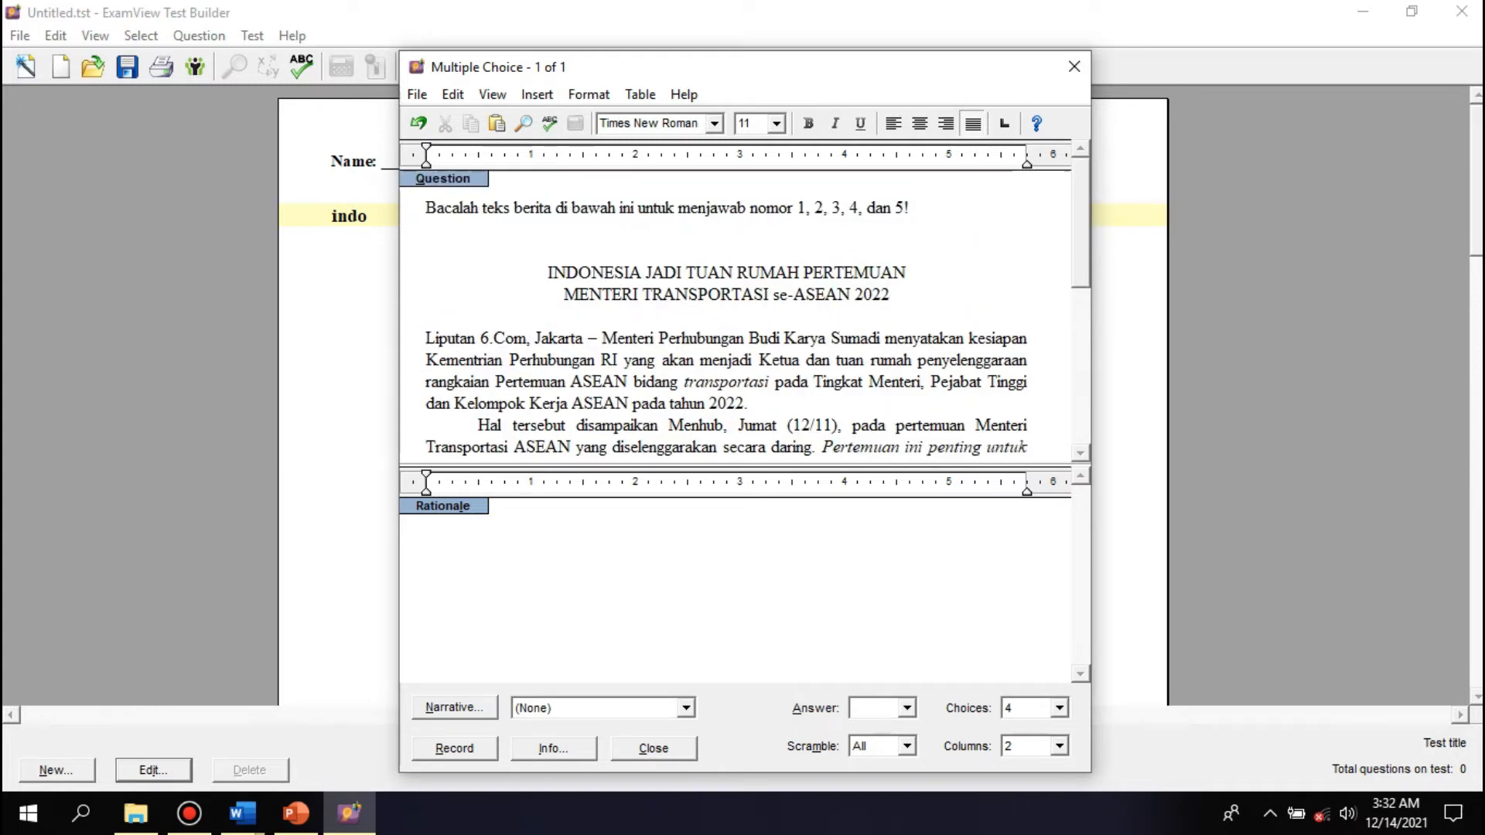
pyautogui.click(427, 207)
pyautogui.scroll(-5, 727, 310)
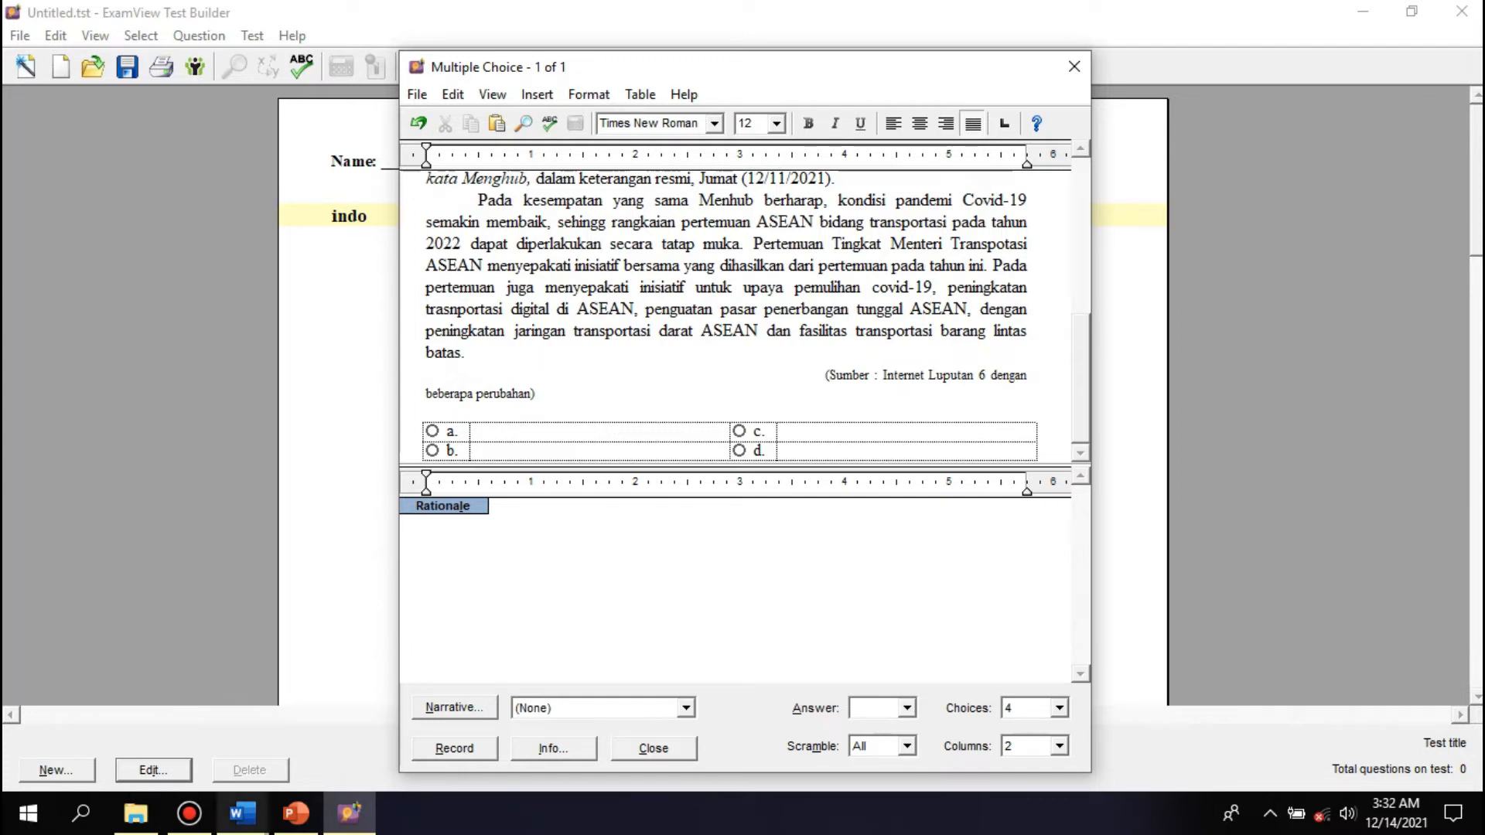
# - Copy question 1 with its four answer options from the Word document and paste it below the passage in the ExamView question
pyautogui.moveTo(242, 813)
pyautogui.click(357, 742)
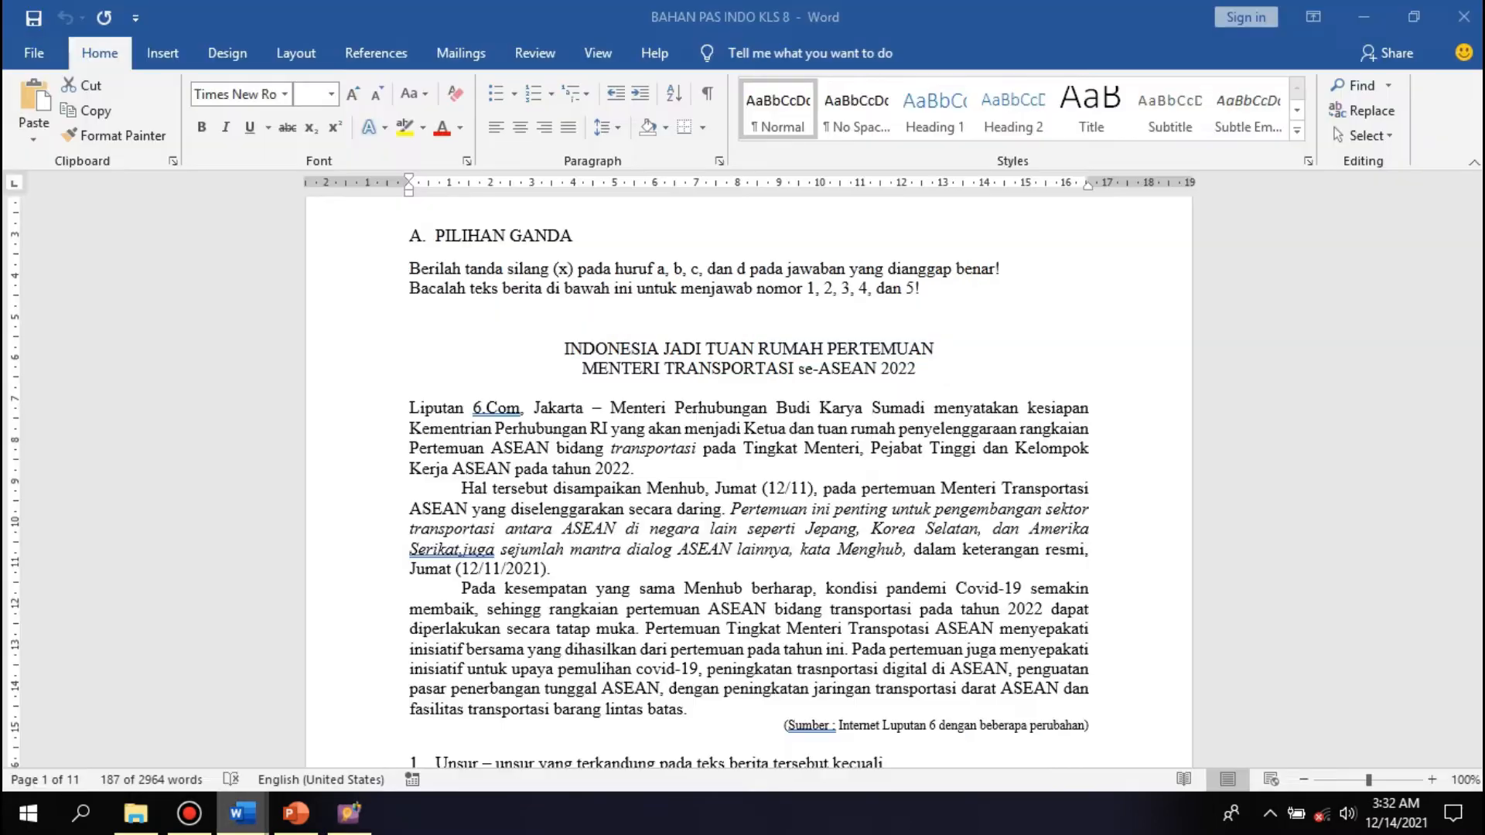
pyautogui.scroll(-5, 750, 480)
pyautogui.moveTo(437, 346); pyautogui.dragTo(552, 428)
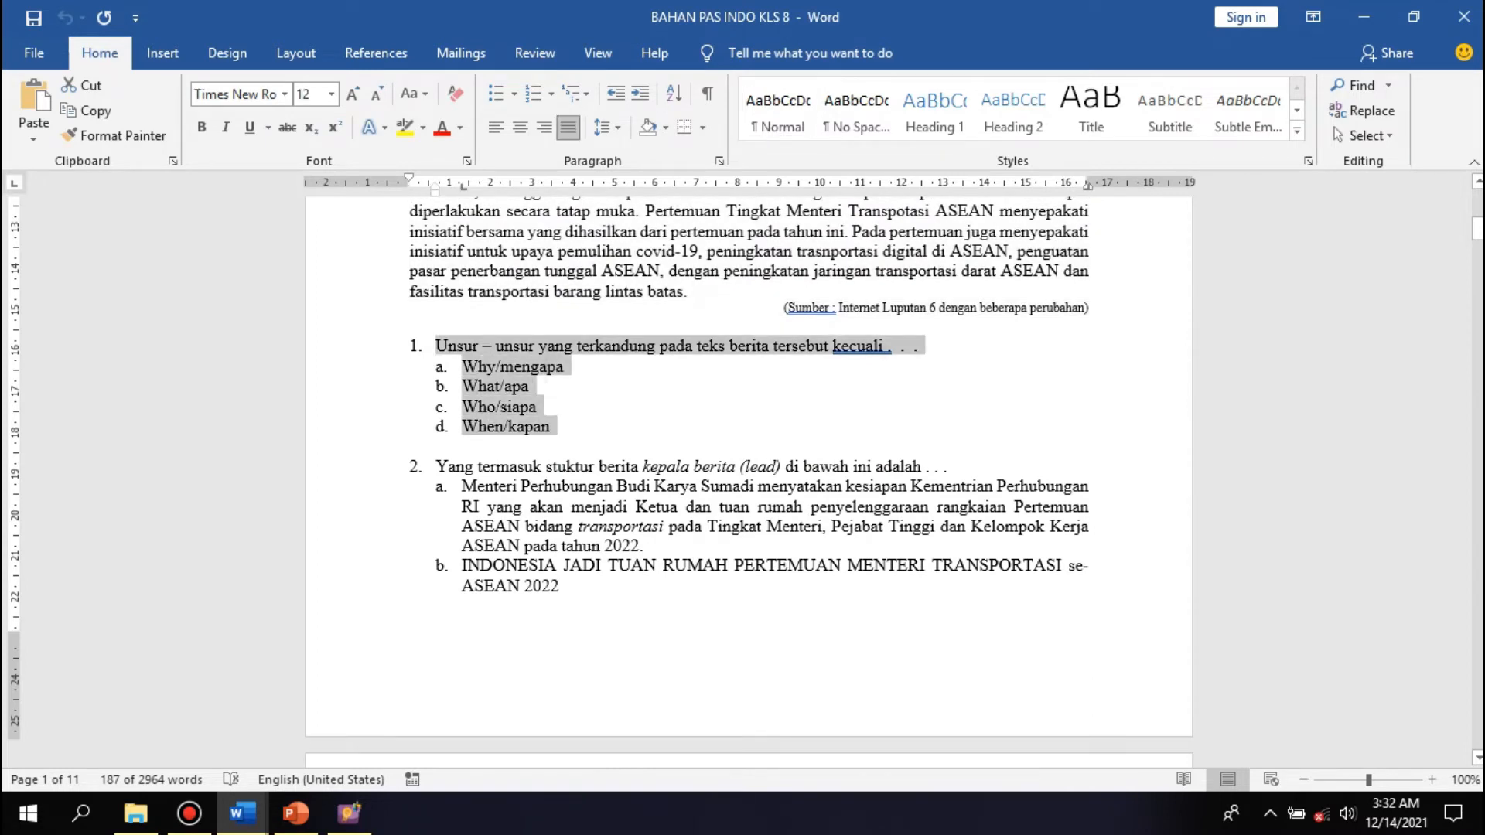
pyautogui.click(349, 813)
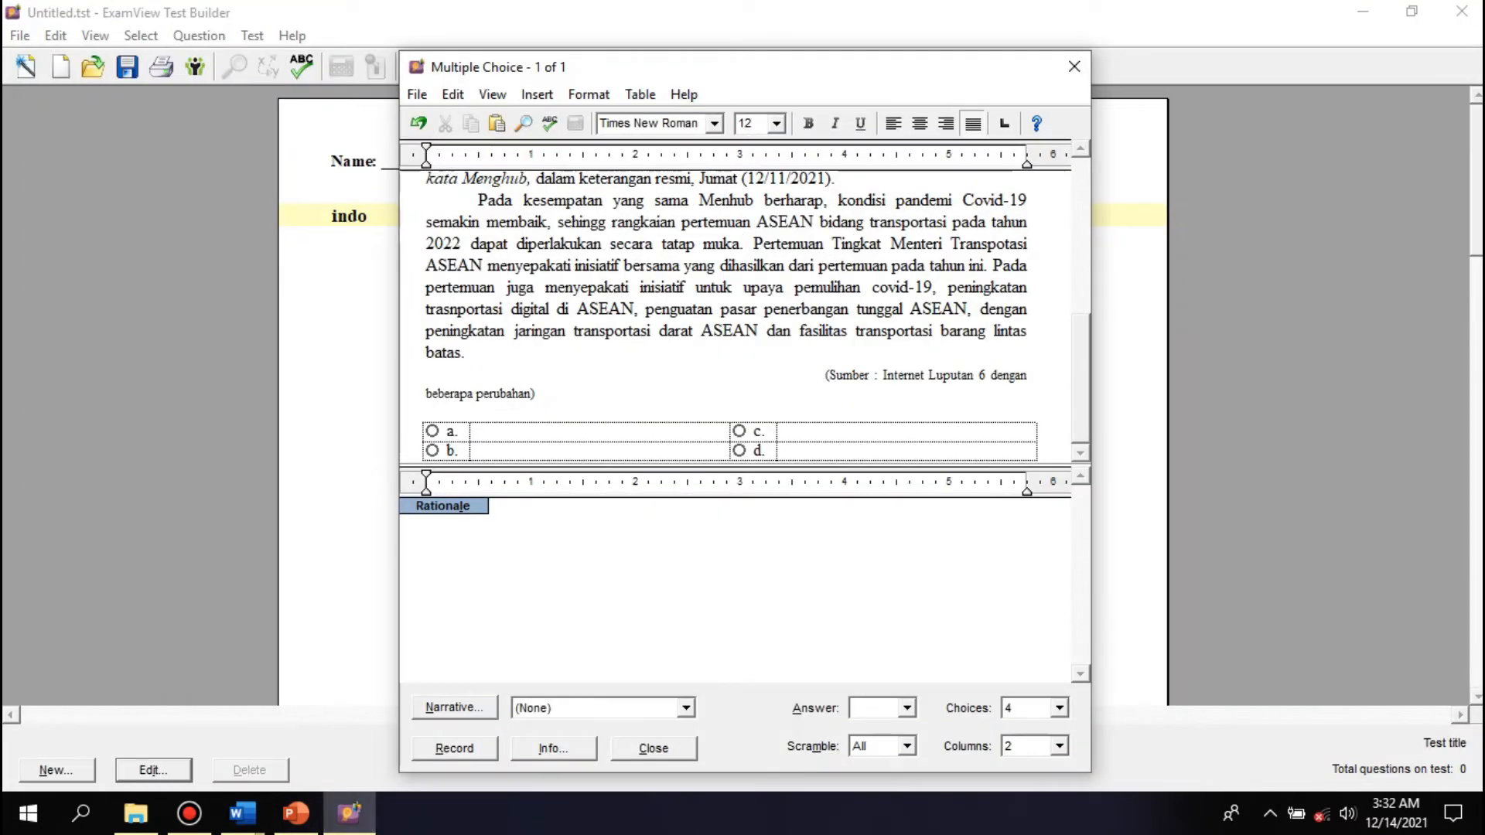
pyautogui.hotkey('ctrl', 'v')
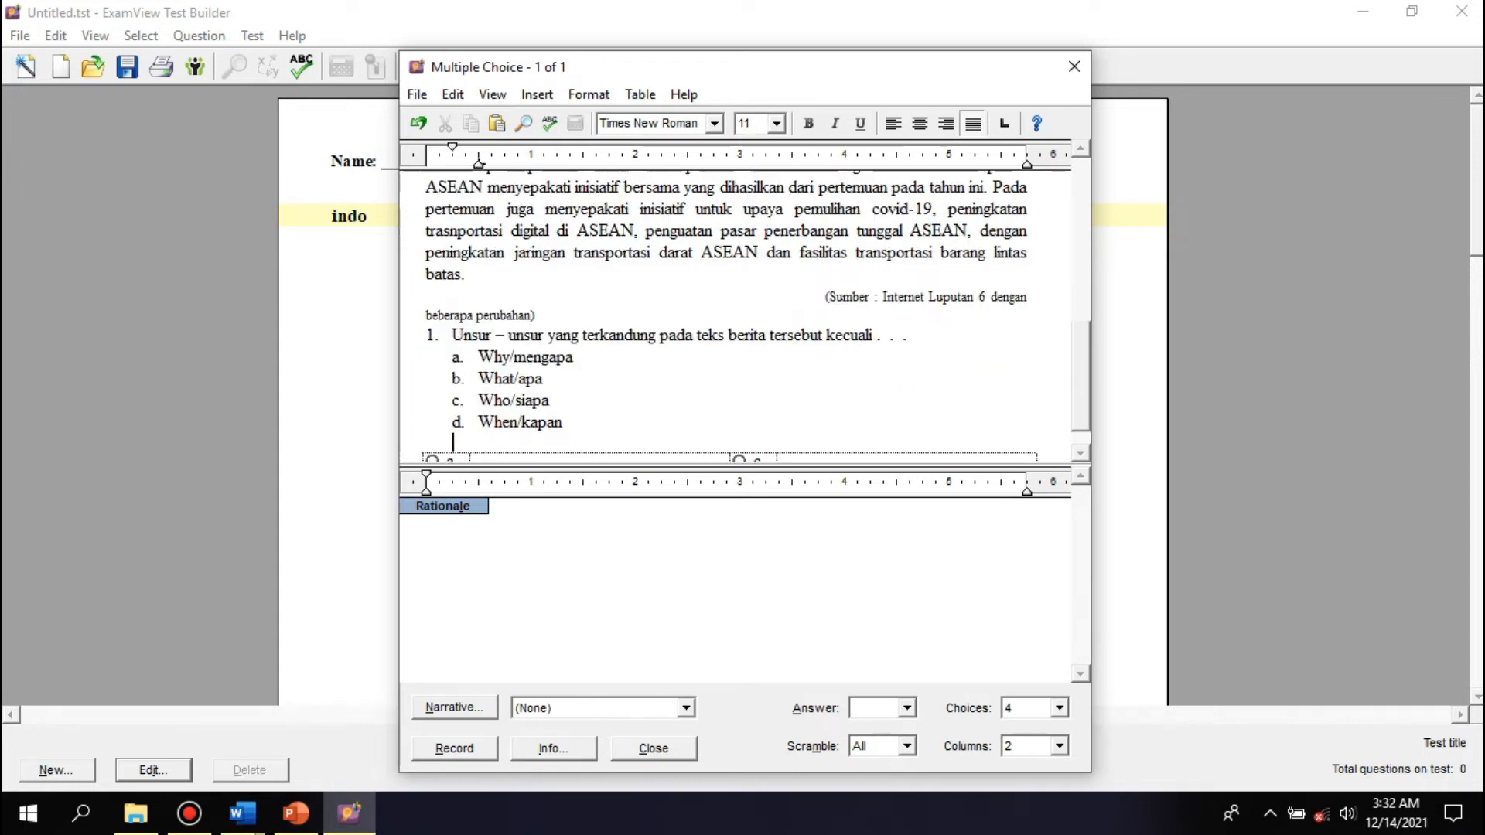
# - Delete the number "1." in front of the pasted question sentence
pyautogui.scroll(-1, 727, 317)
pyautogui.moveTo(453, 305); pyautogui.dragTo(426, 288)
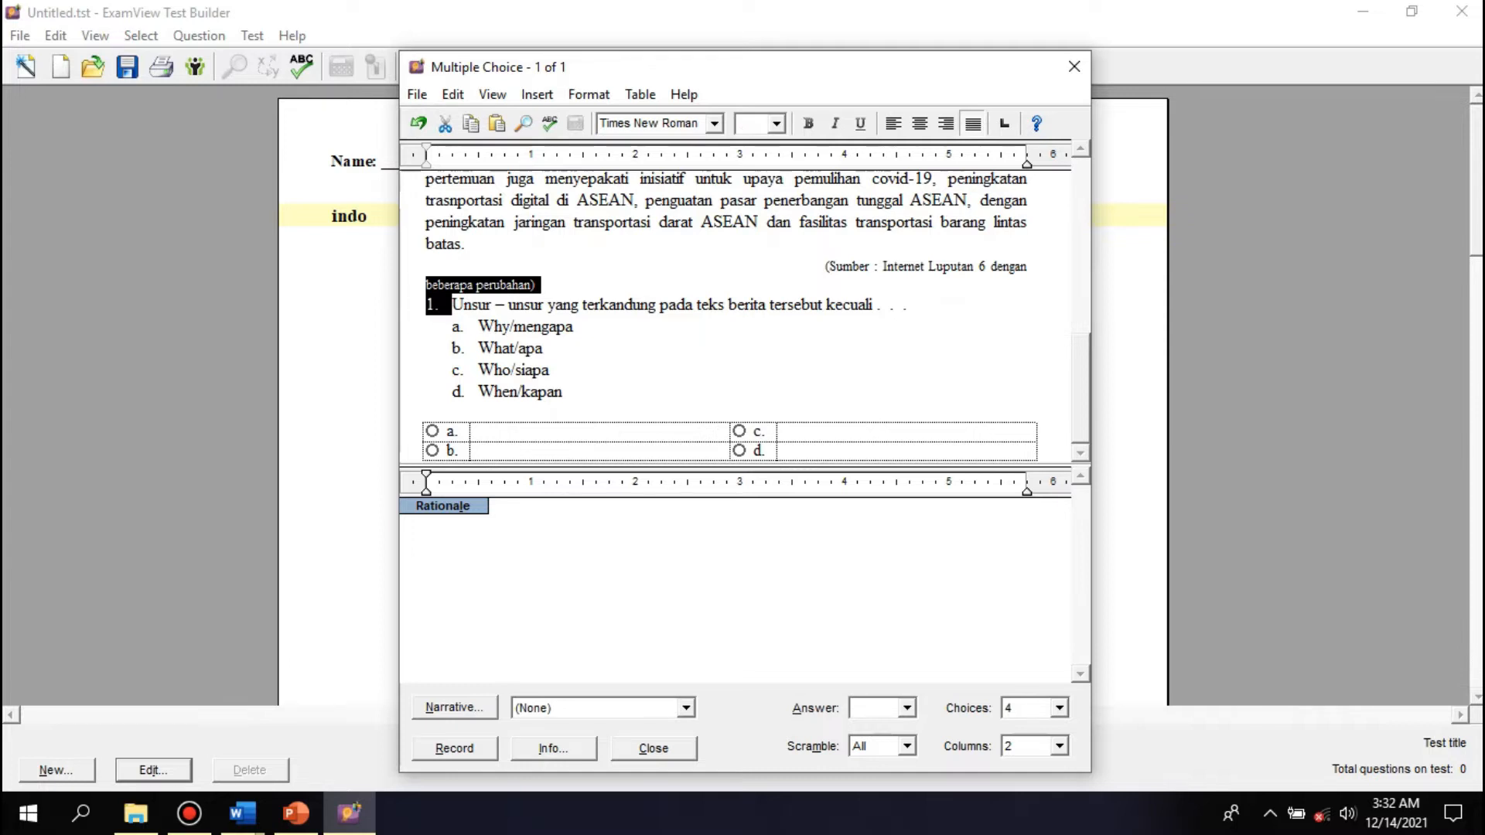
pyautogui.click(439, 304)
pyautogui.hotkey('shift', 'Home')
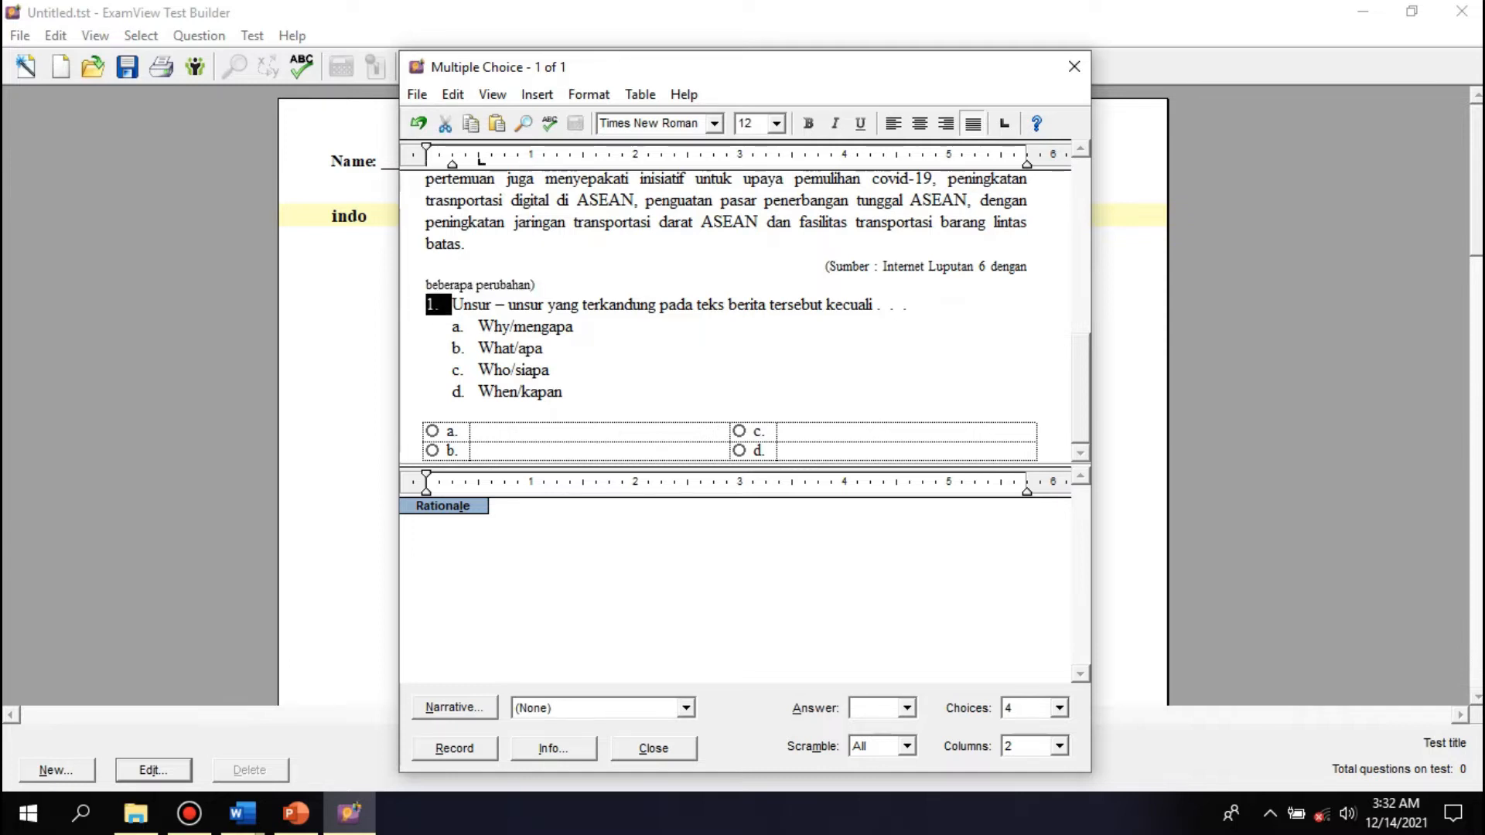
pyautogui.press('BackSpace')
# - Copy "Why/mengapa" into answer choice a and "What/apa" into answer choice b
pyautogui.moveTo(573, 326); pyautogui.dragTo(478, 327)
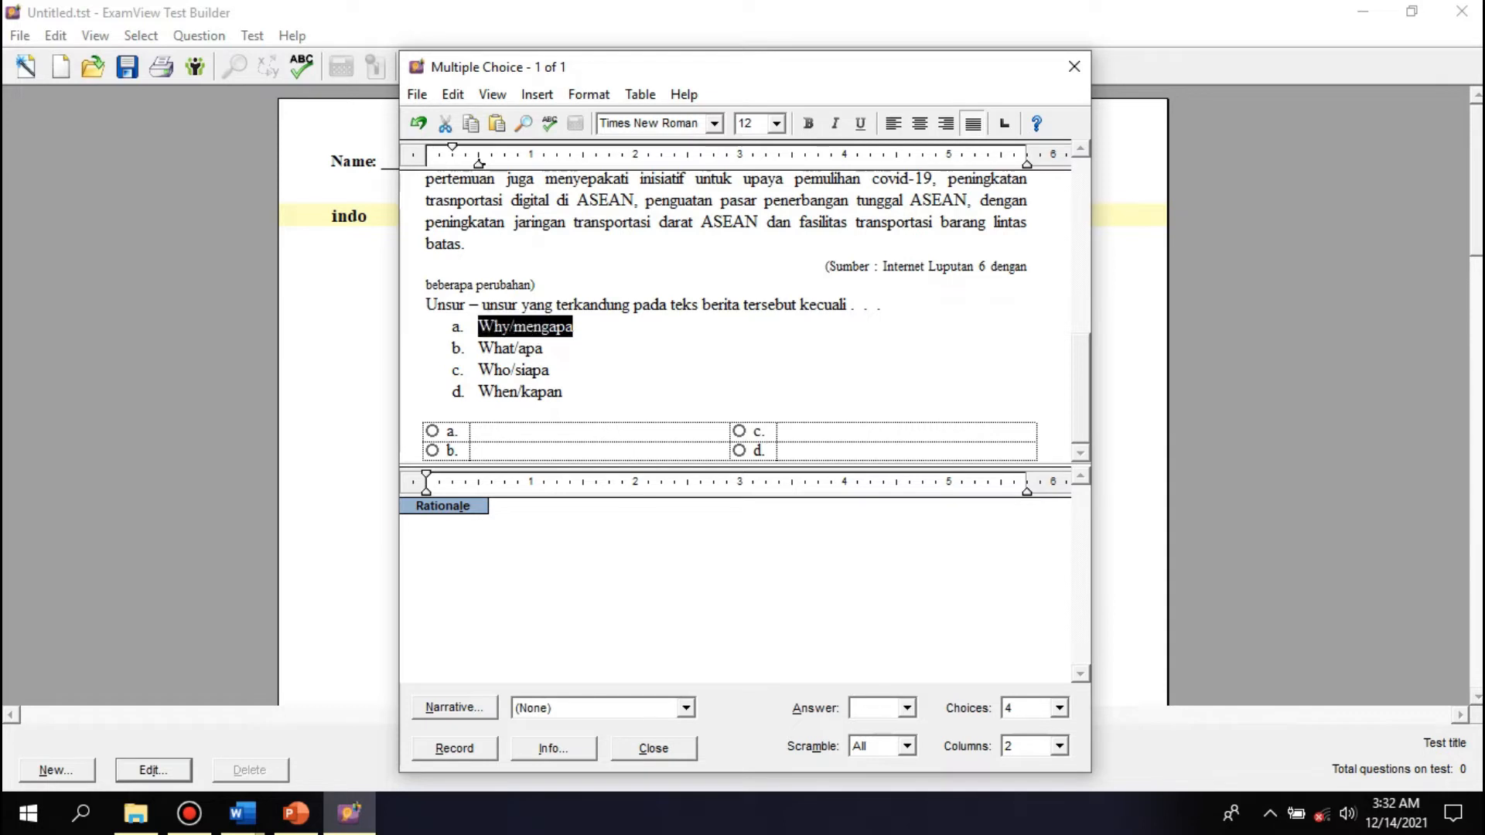
pyautogui.click(481, 432)
pyautogui.hotkey('ctrl', 'v')
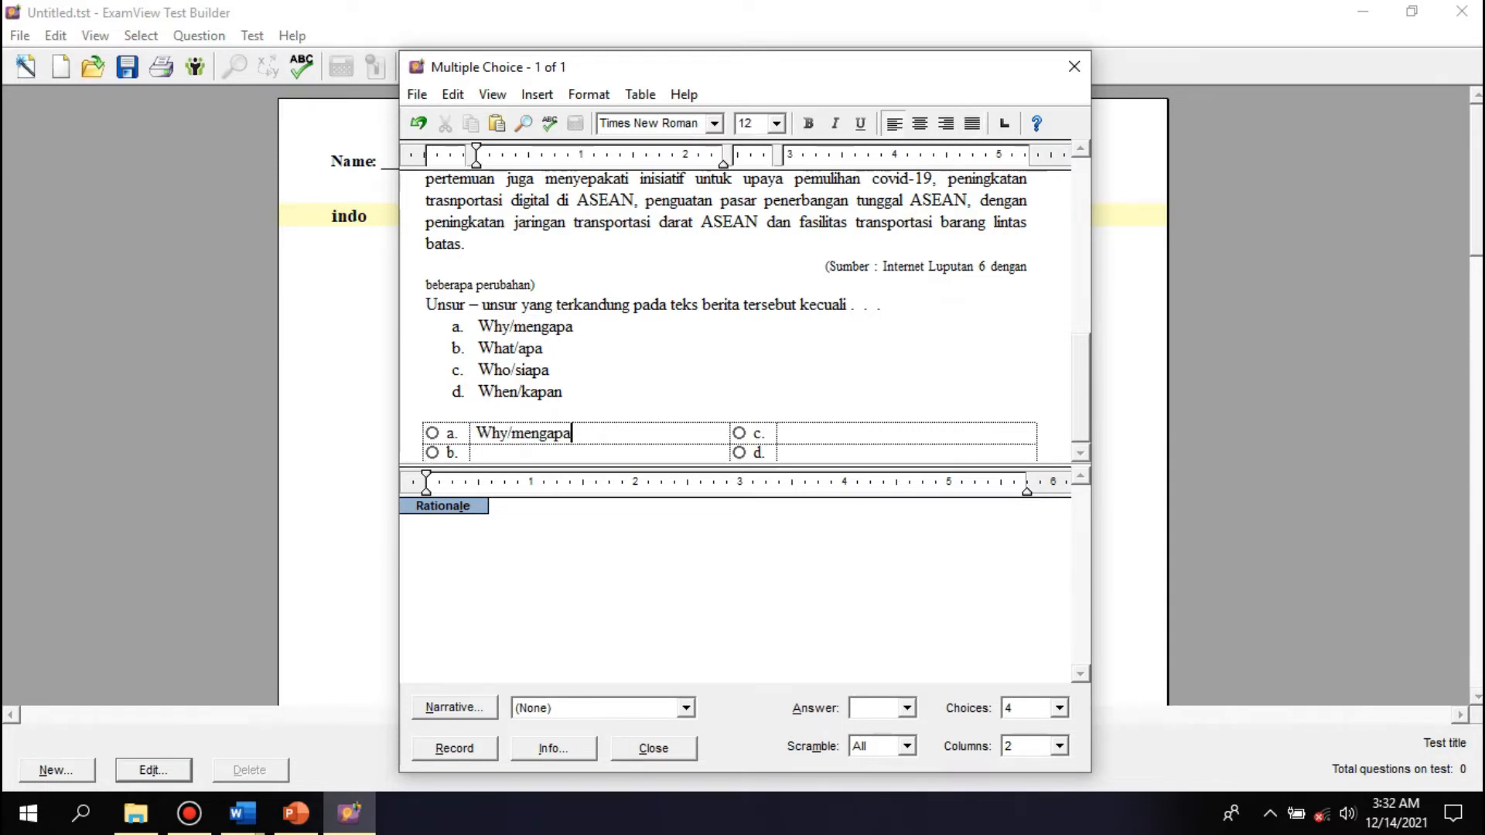
pyautogui.moveTo(542, 348); pyautogui.dragTo(478, 348)
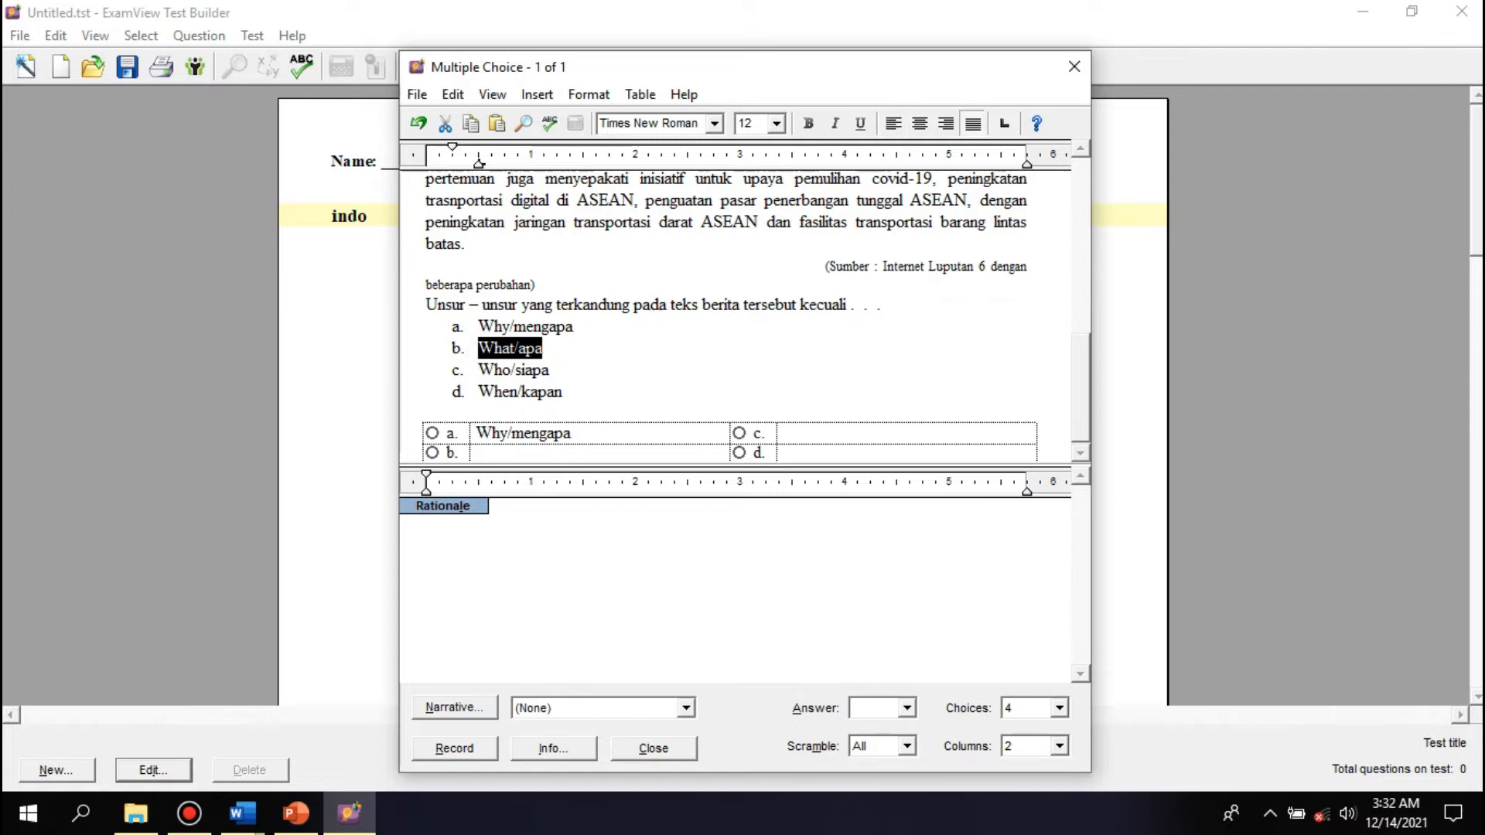
pyautogui.click(481, 454)
pyautogui.hotkey('ctrl', 'v')
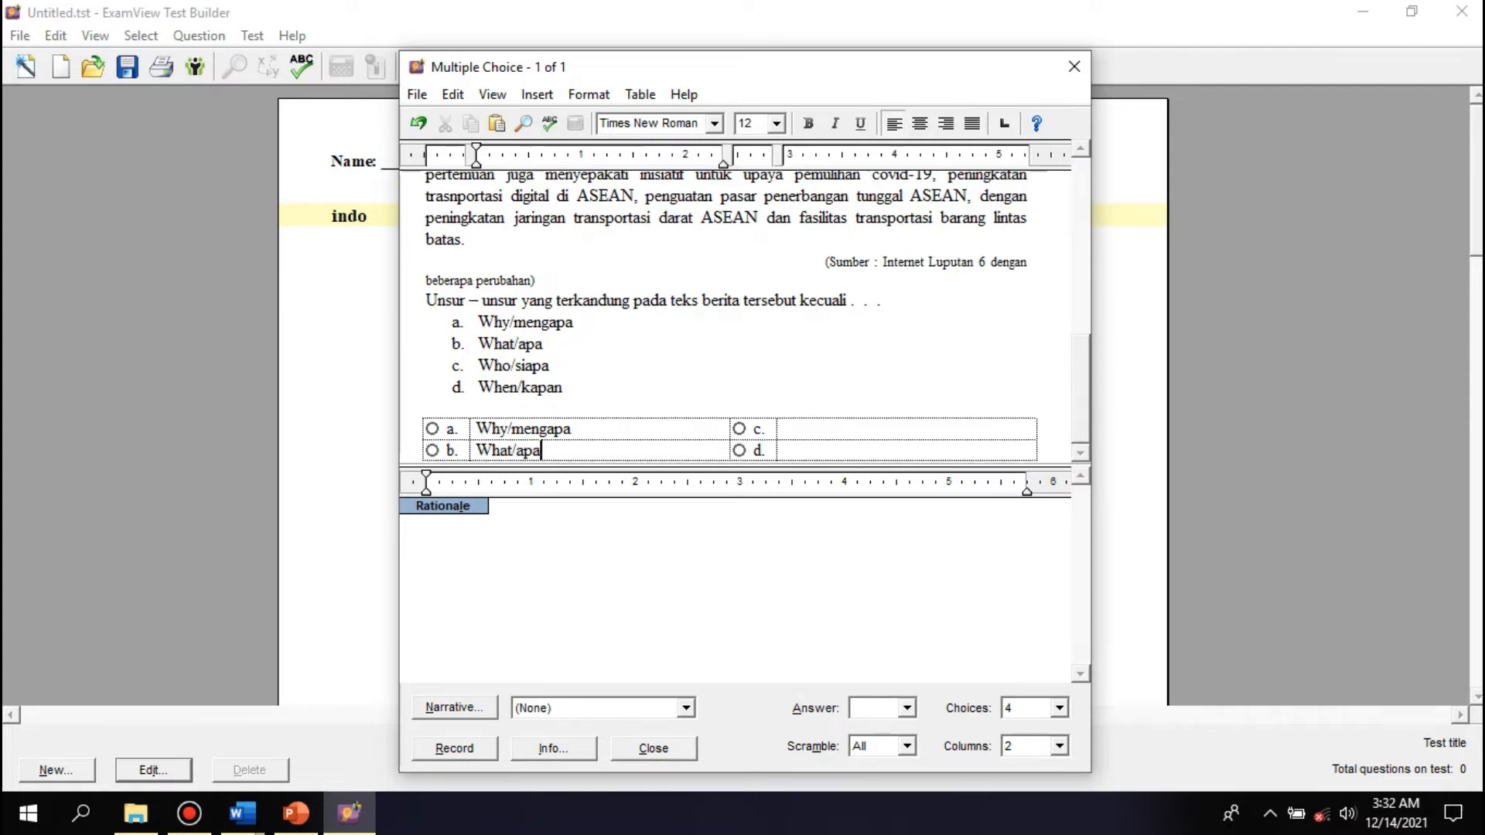
# - Copy "Who/siapa" into answer choice c and "When/kapan" into answer choice d
pyautogui.moveTo(550, 367); pyautogui.dragTo(477, 367)
pyautogui.click(789, 430)
pyautogui.hotkey('ctrl', 'v')
pyautogui.moveTo(562, 387); pyautogui.dragTo(477, 387)
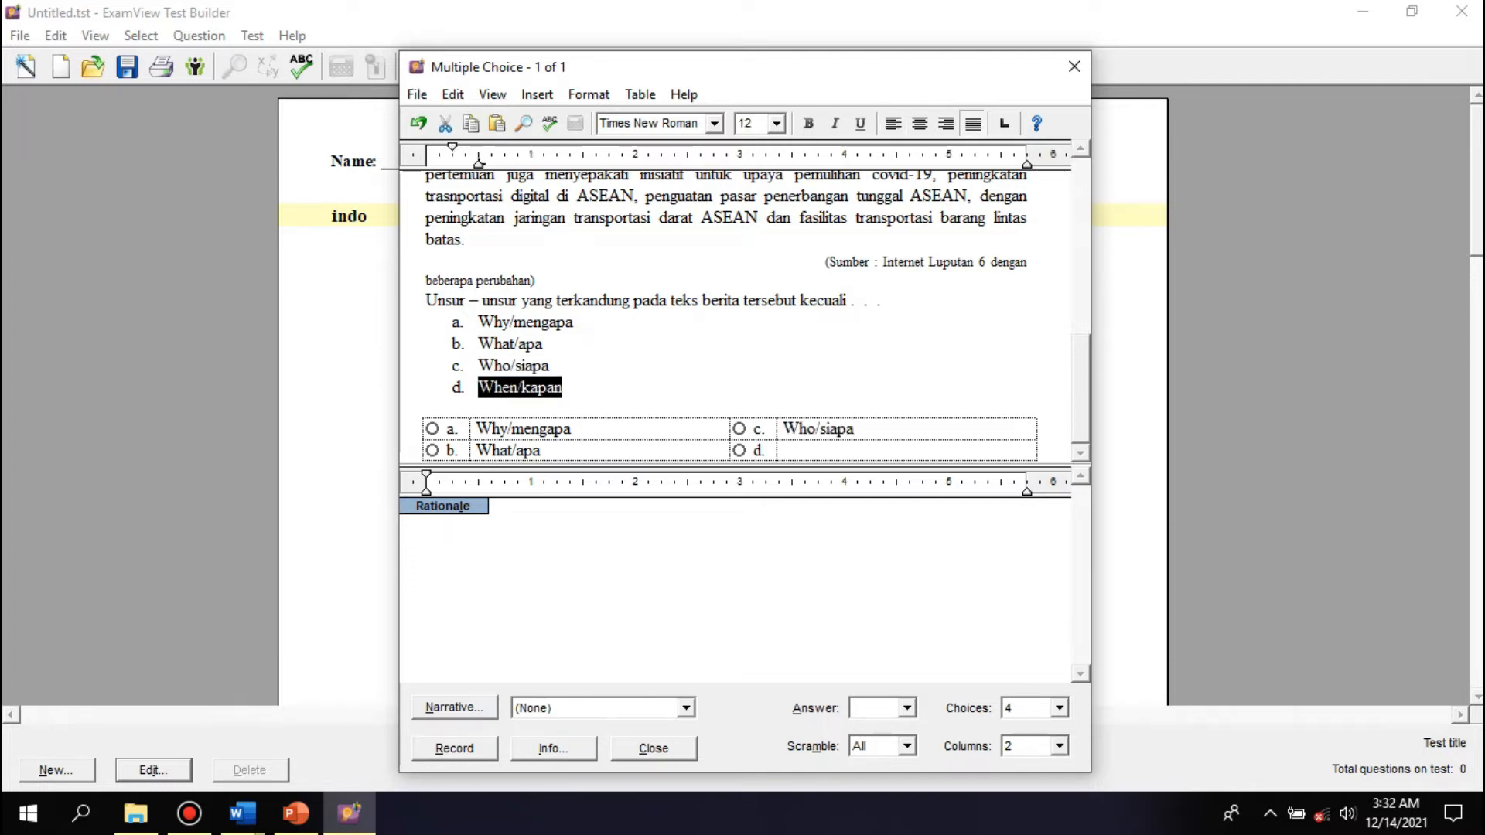
pyautogui.hotkey('ctrl', 'c')
pyautogui.click(789, 450)
pyautogui.hotkey('ctrl', 'v')
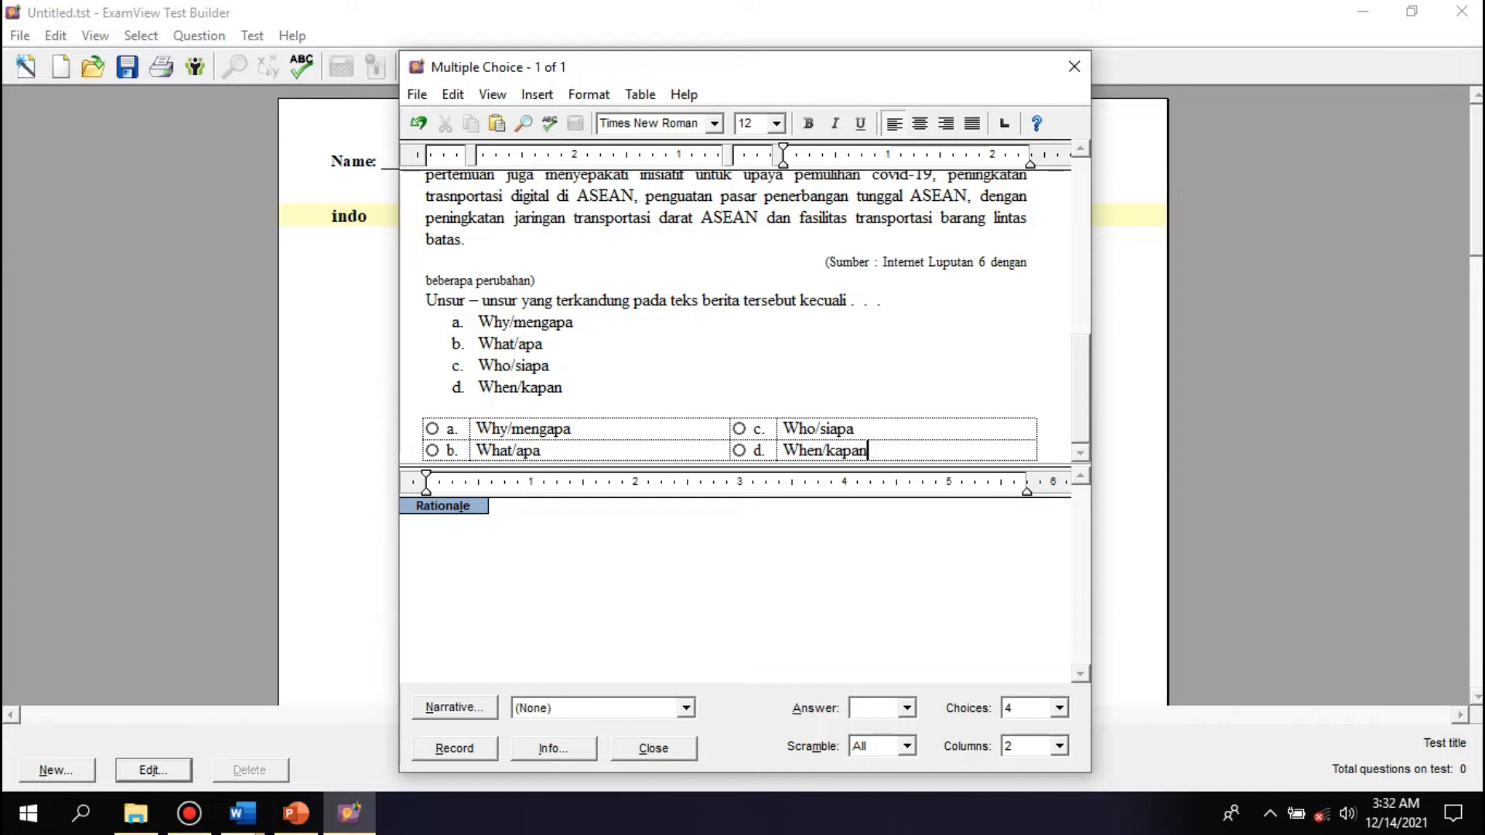
# - Delete the four pasted answer options from the question text, leaving one blank line between the question sentence and the answer choices
pyautogui.moveTo(452, 322); pyautogui.dragTo(573, 389)
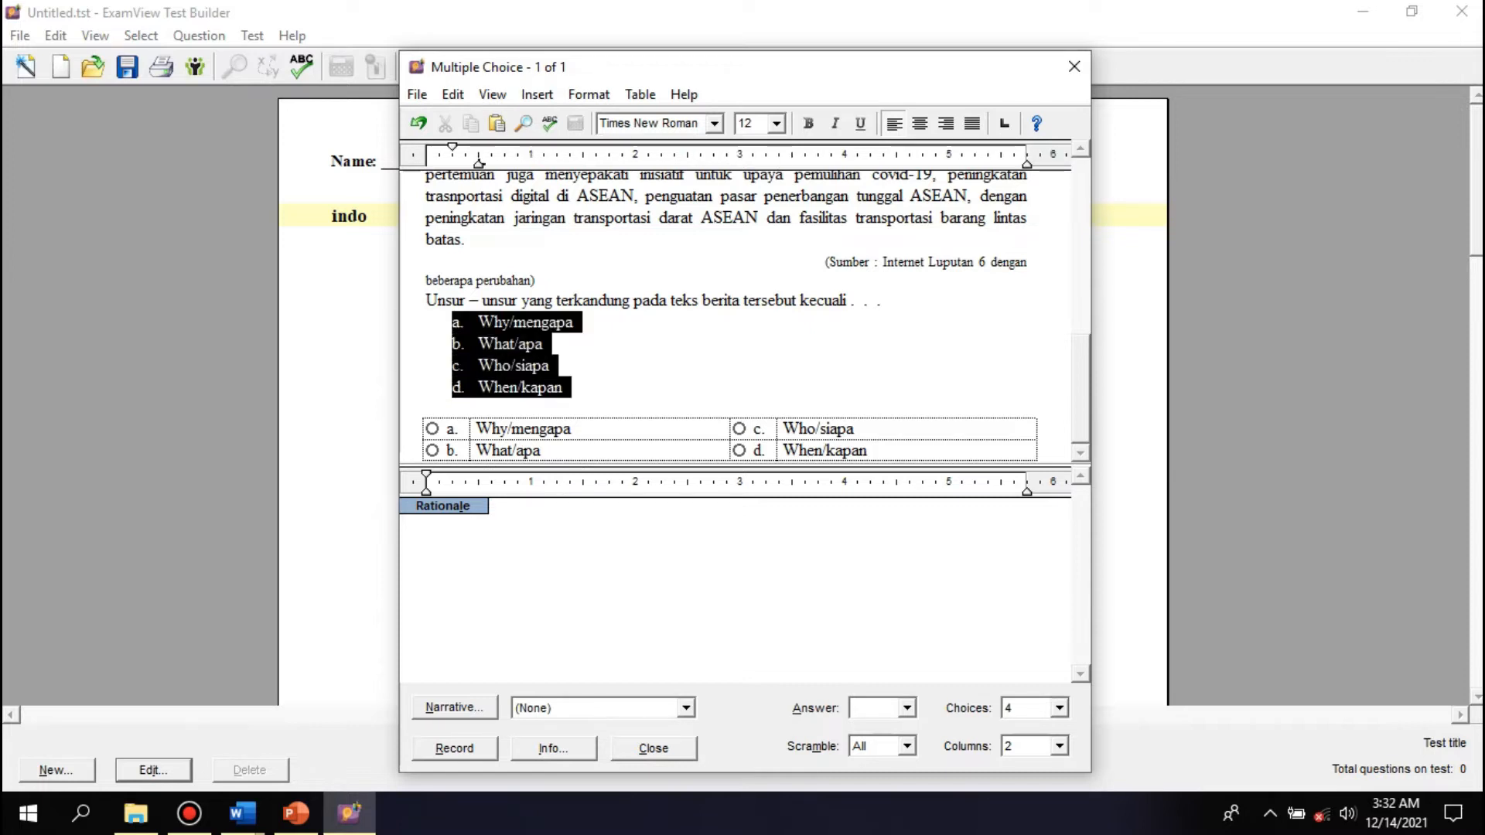
pyautogui.press('BackSpace')
pyautogui.press('BackSpace')
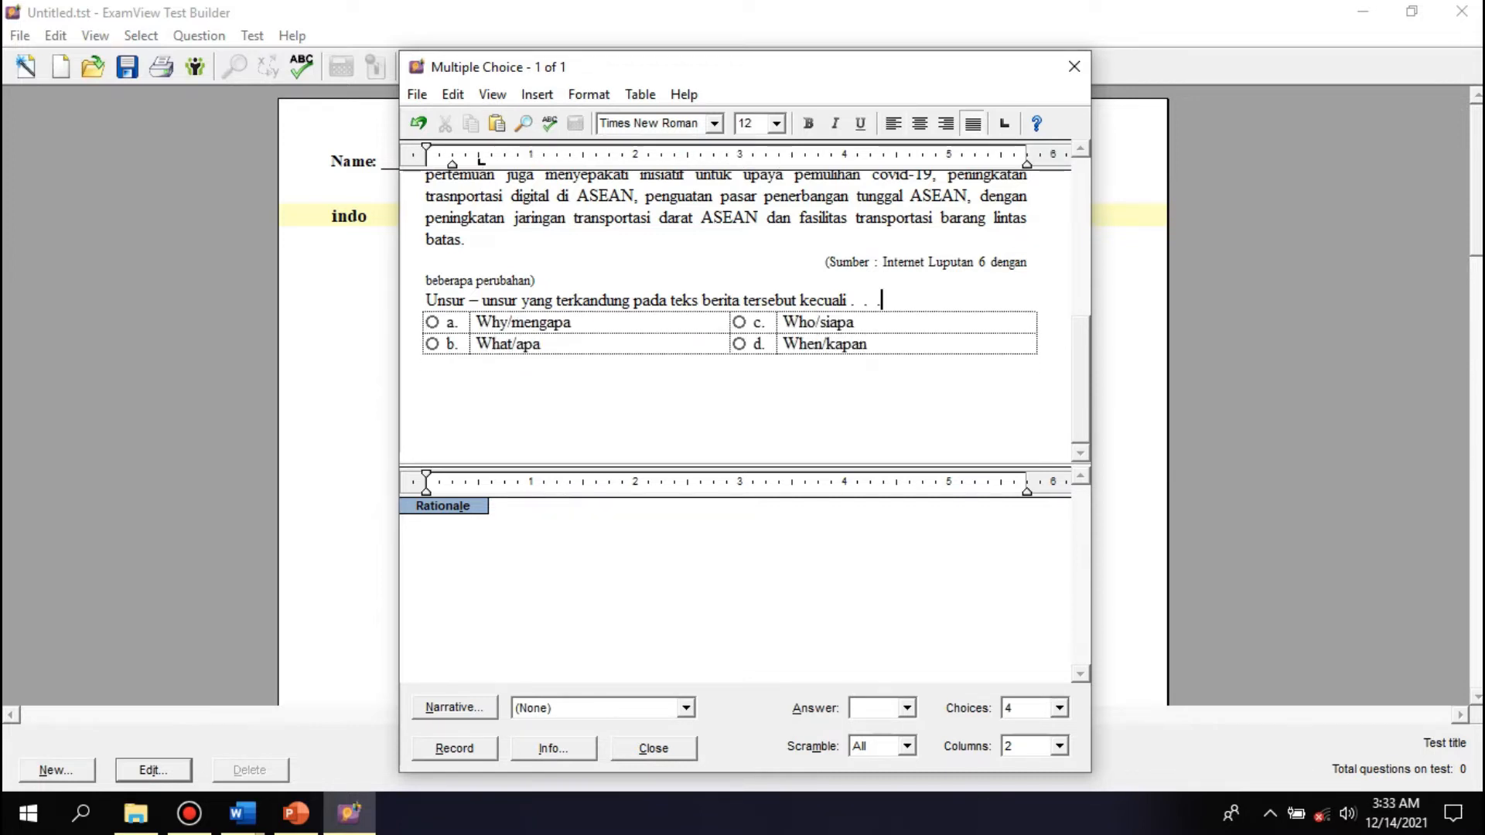
pyautogui.press('Return')
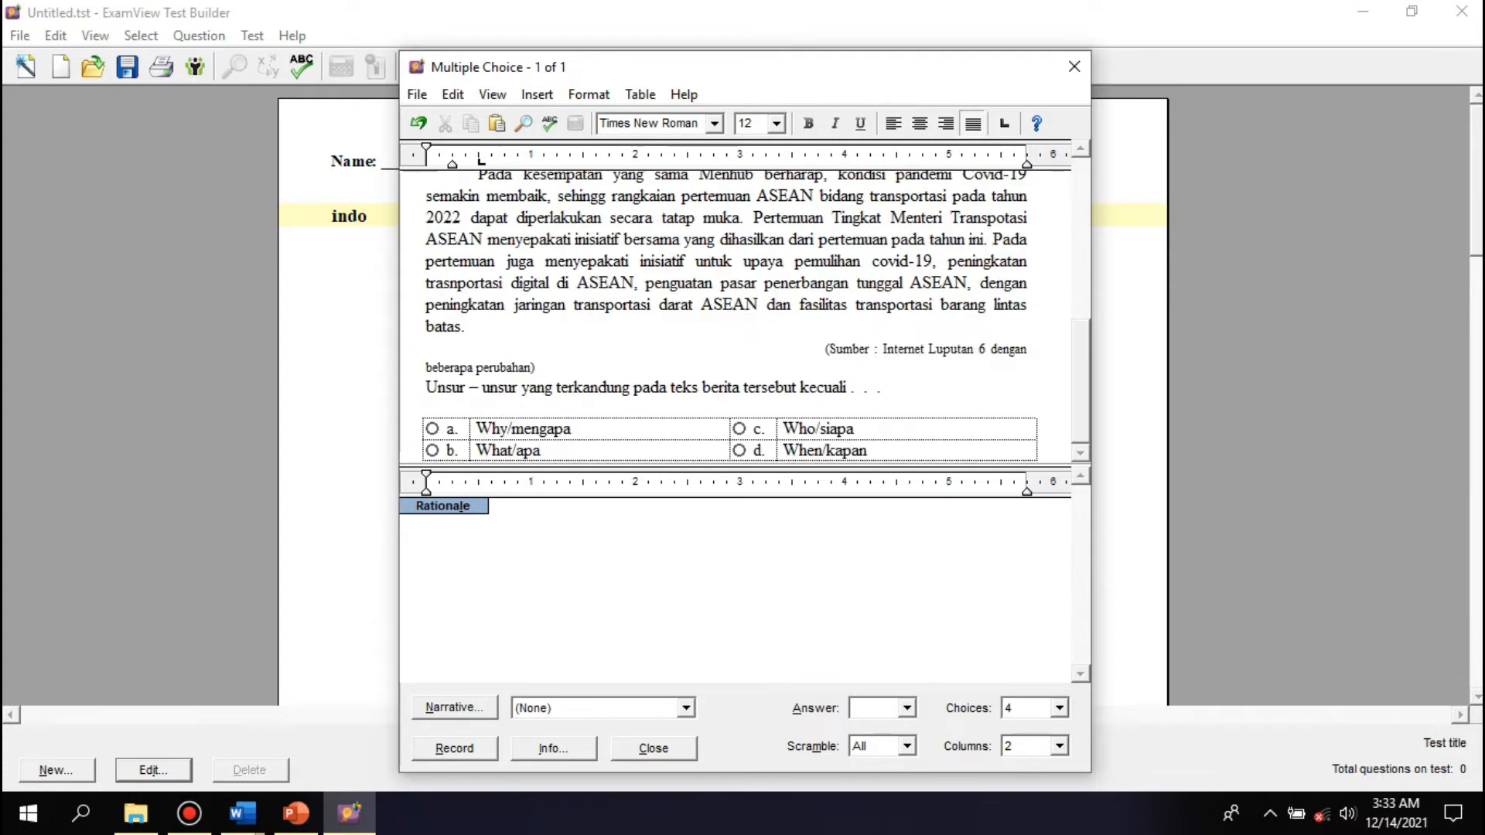
pyautogui.scroll(4, 735, 317)
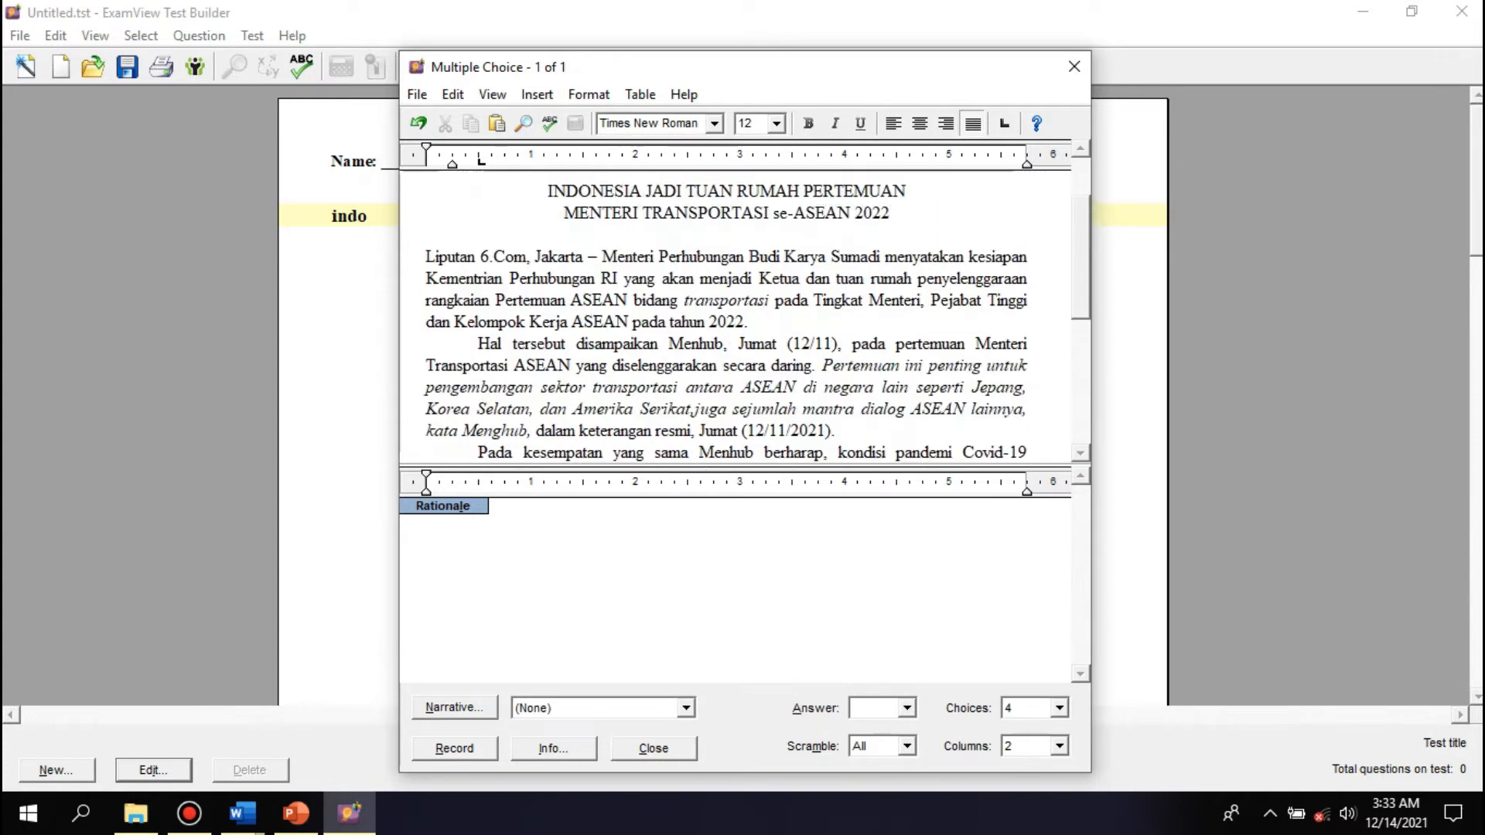
pyautogui.scroll(-4, 735, 317)
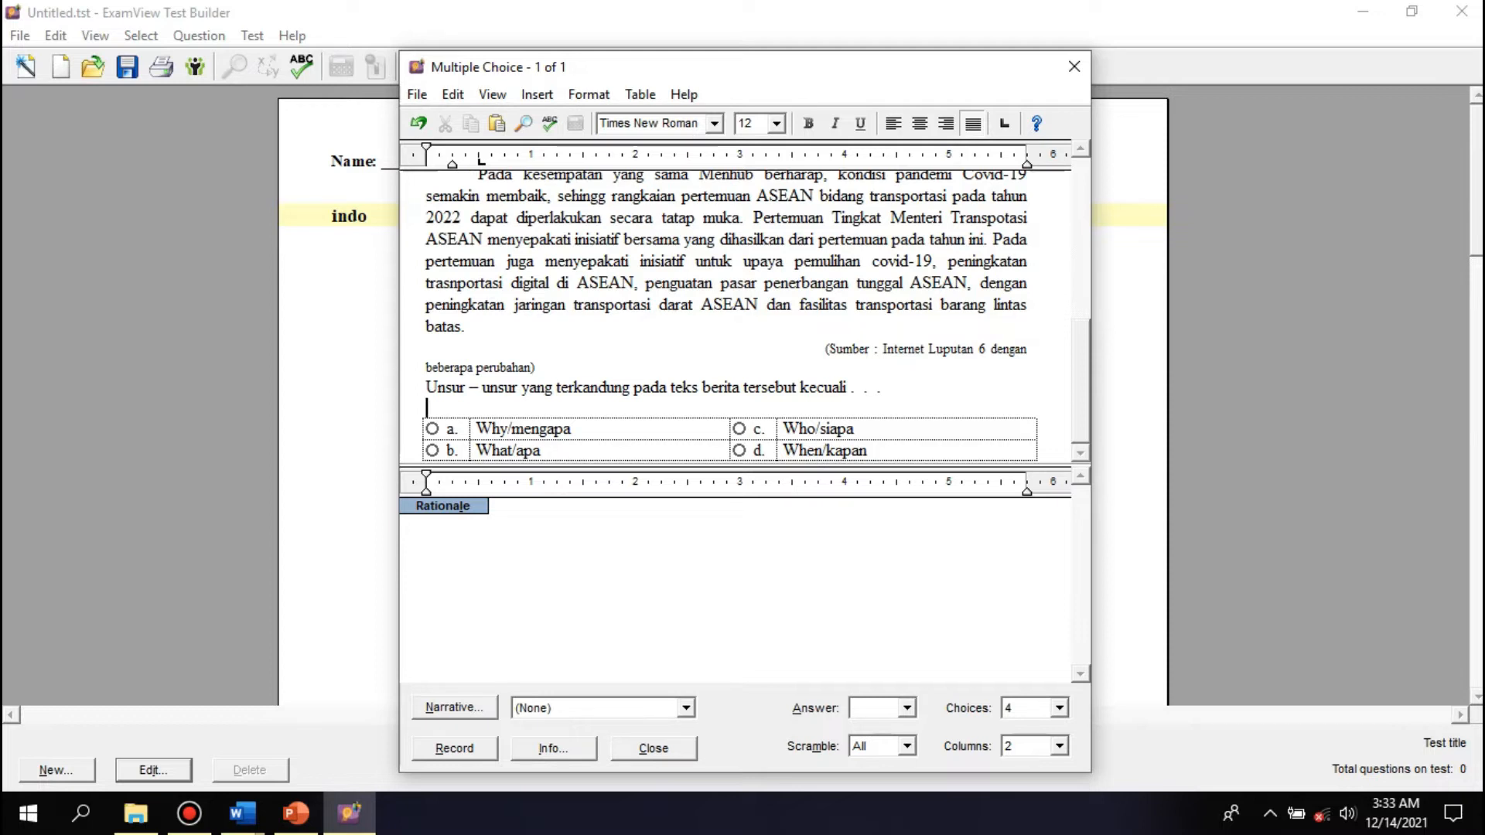
# - Try marking each answer choice as correct, finishing with choice a, "Why/mengapa", as the correct answer
pyautogui.click(432, 430)
pyautogui.click(433, 451)
pyautogui.click(740, 429)
pyautogui.click(739, 451)
pyautogui.click(433, 429)
pyautogui.click(433, 451)
pyautogui.click(739, 429)
pyautogui.click(739, 451)
pyautogui.click(432, 430)
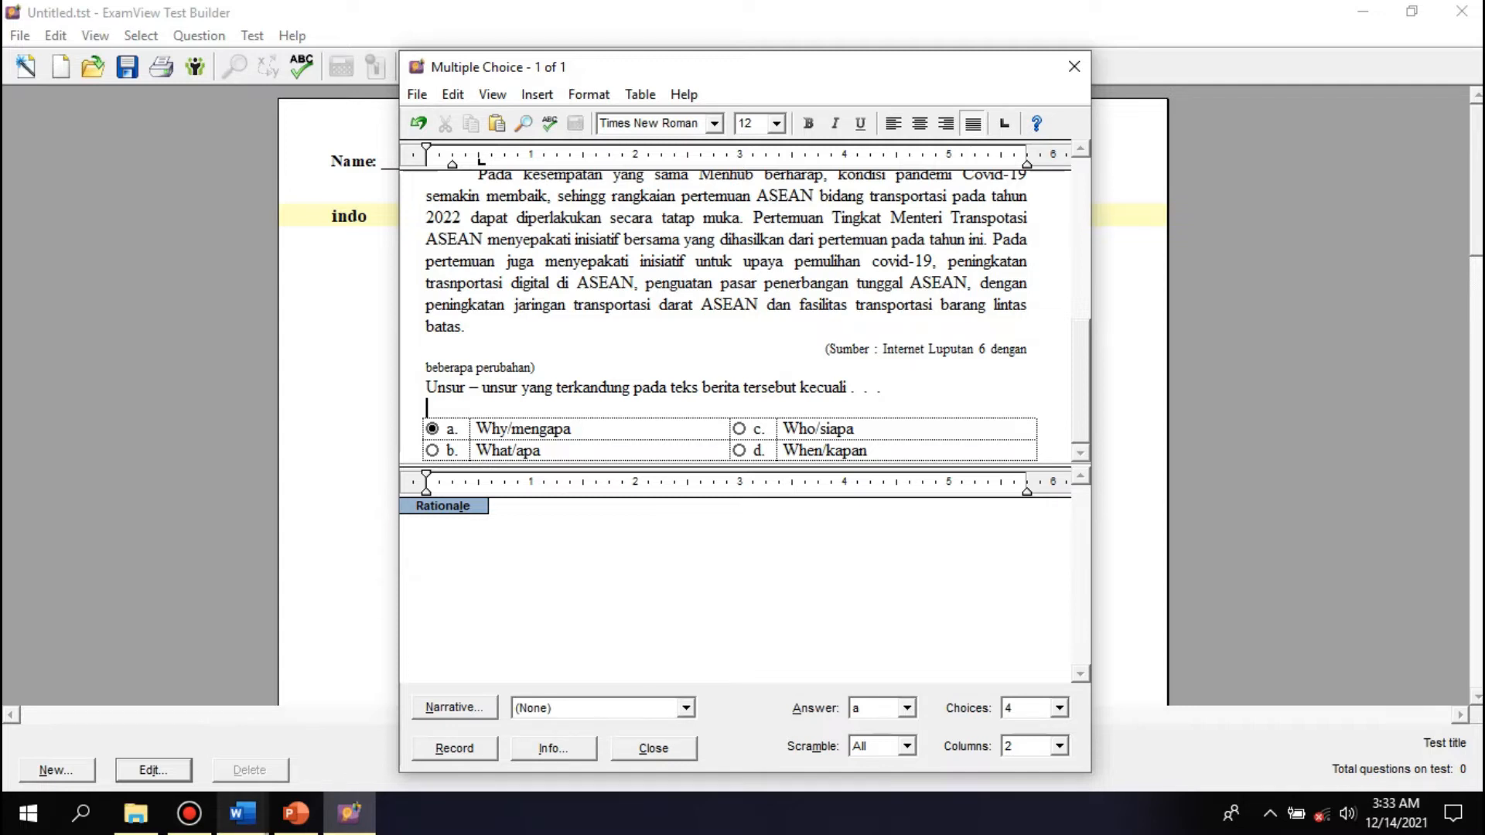
pyautogui.click(242, 813)
pyautogui.click(360, 724)
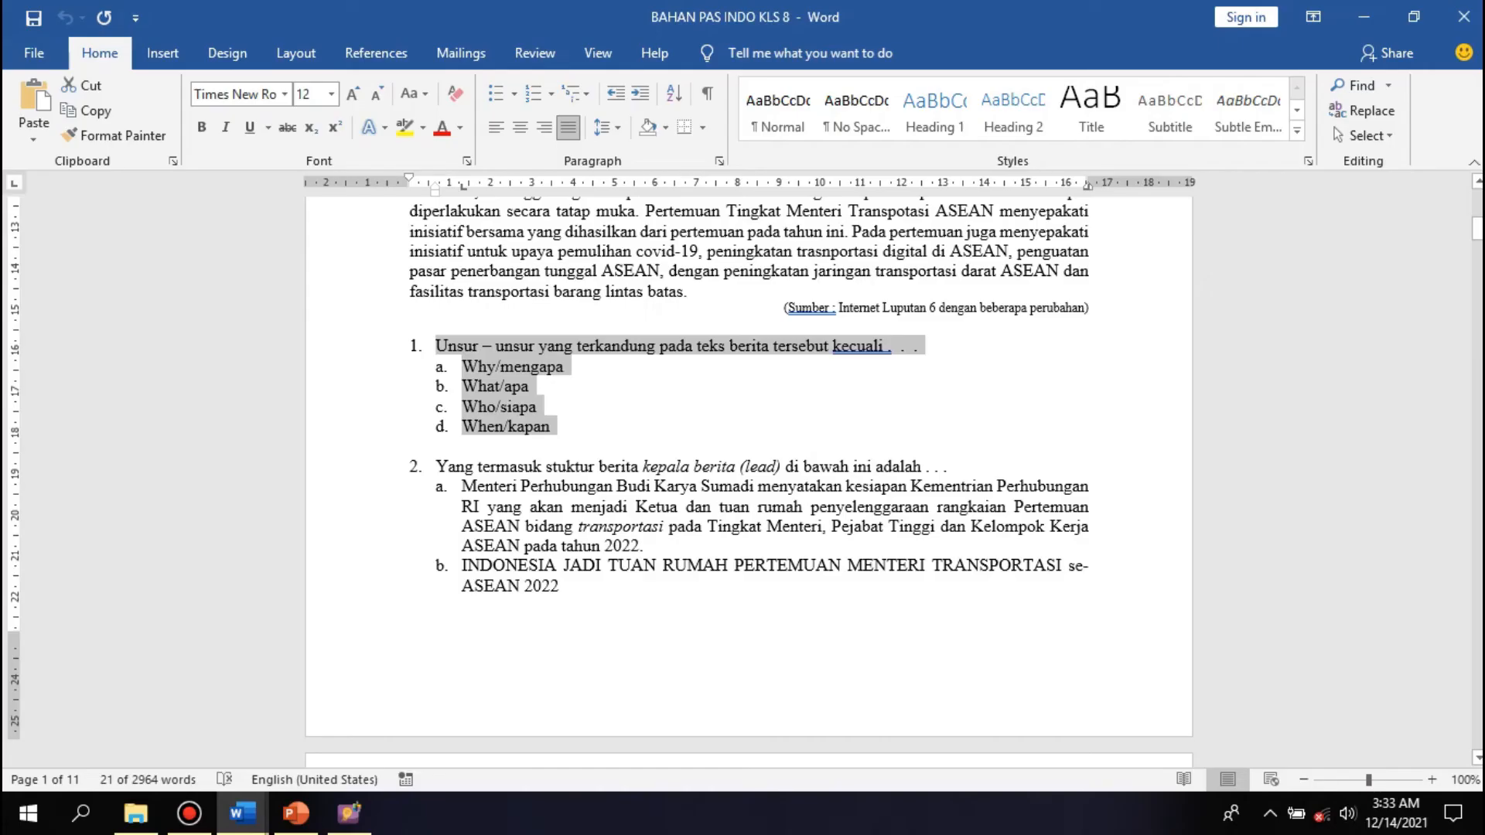
pyautogui.click(552, 427)
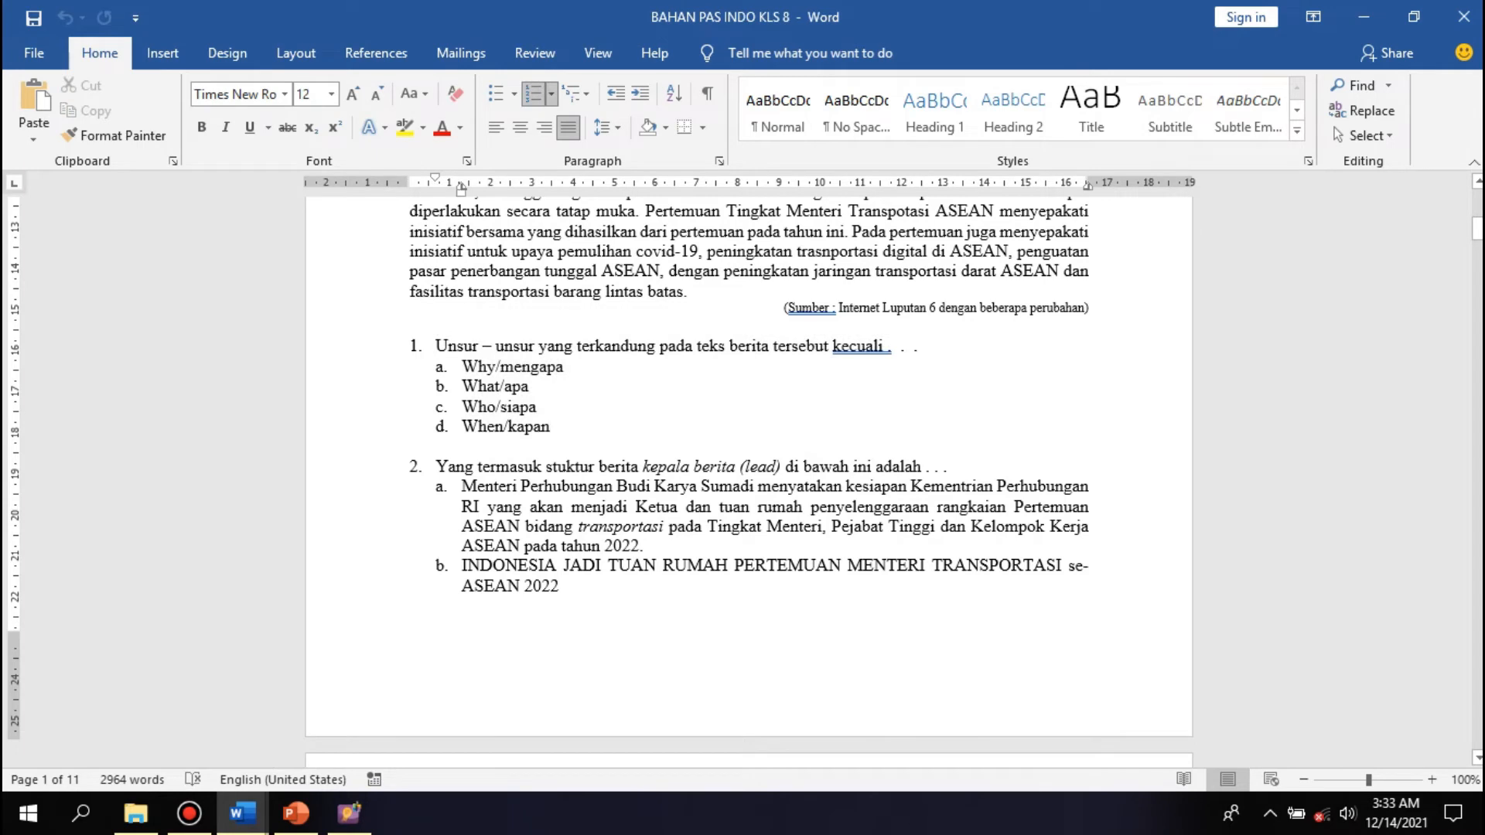
pyautogui.moveTo(462, 367); pyautogui.dragTo(551, 427)
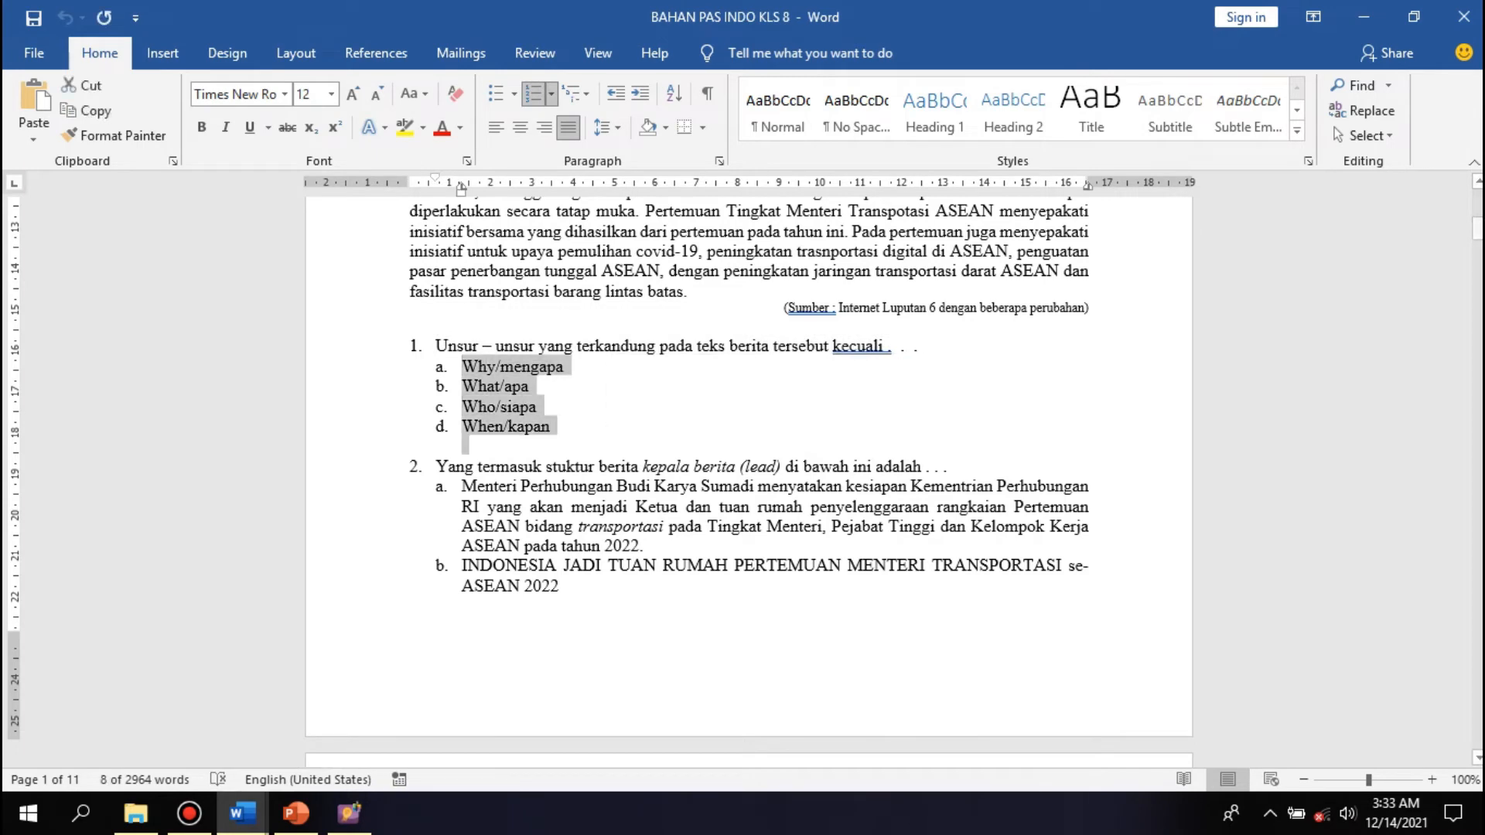
pyautogui.click(349, 812)
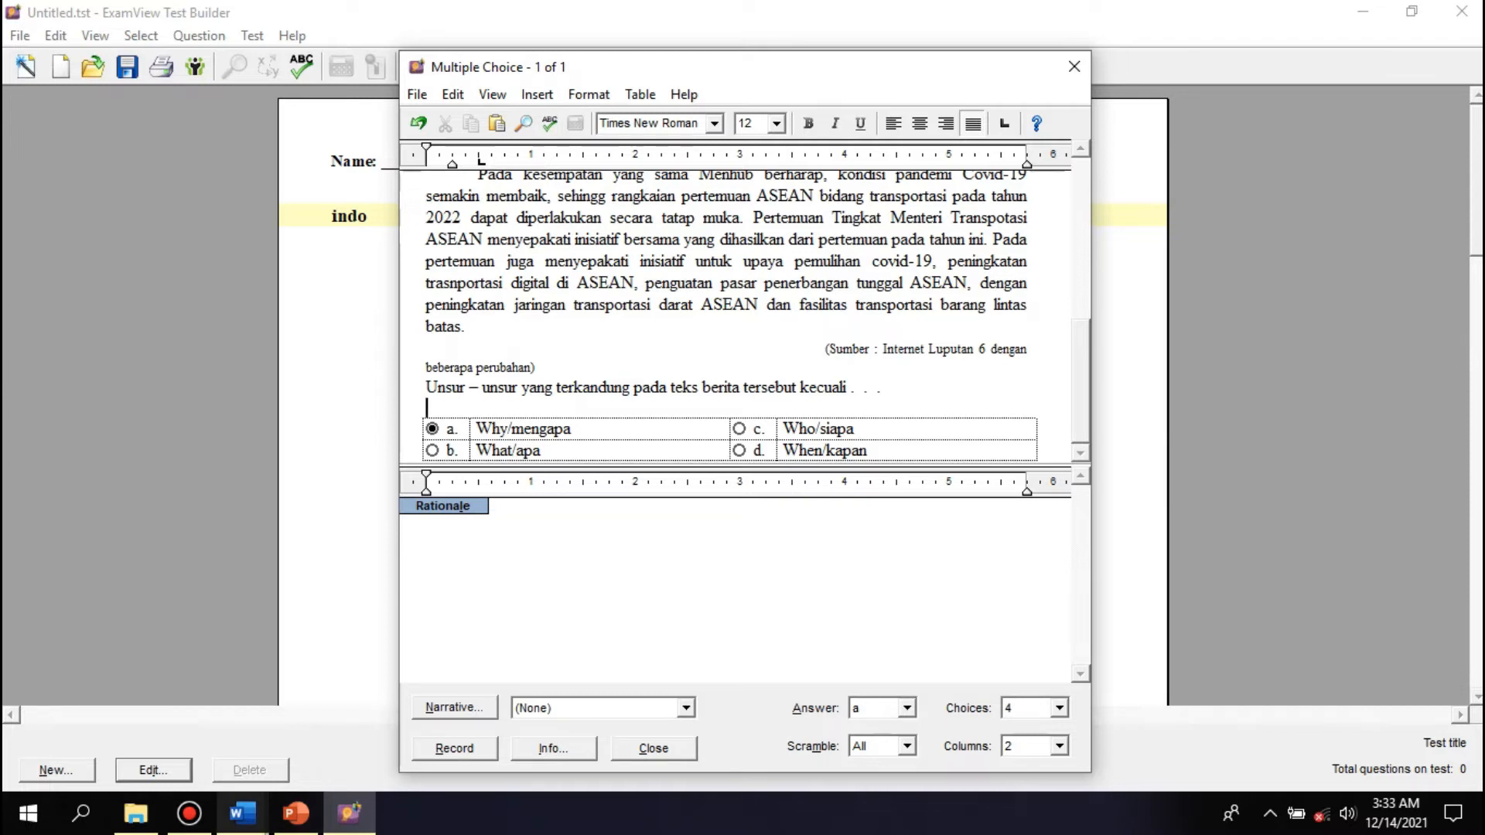
# - Switch to the Word document BAHAN PAS INDO KLS 8 and arrange the four answer options of question 1 in two columns
pyautogui.click(242, 812)
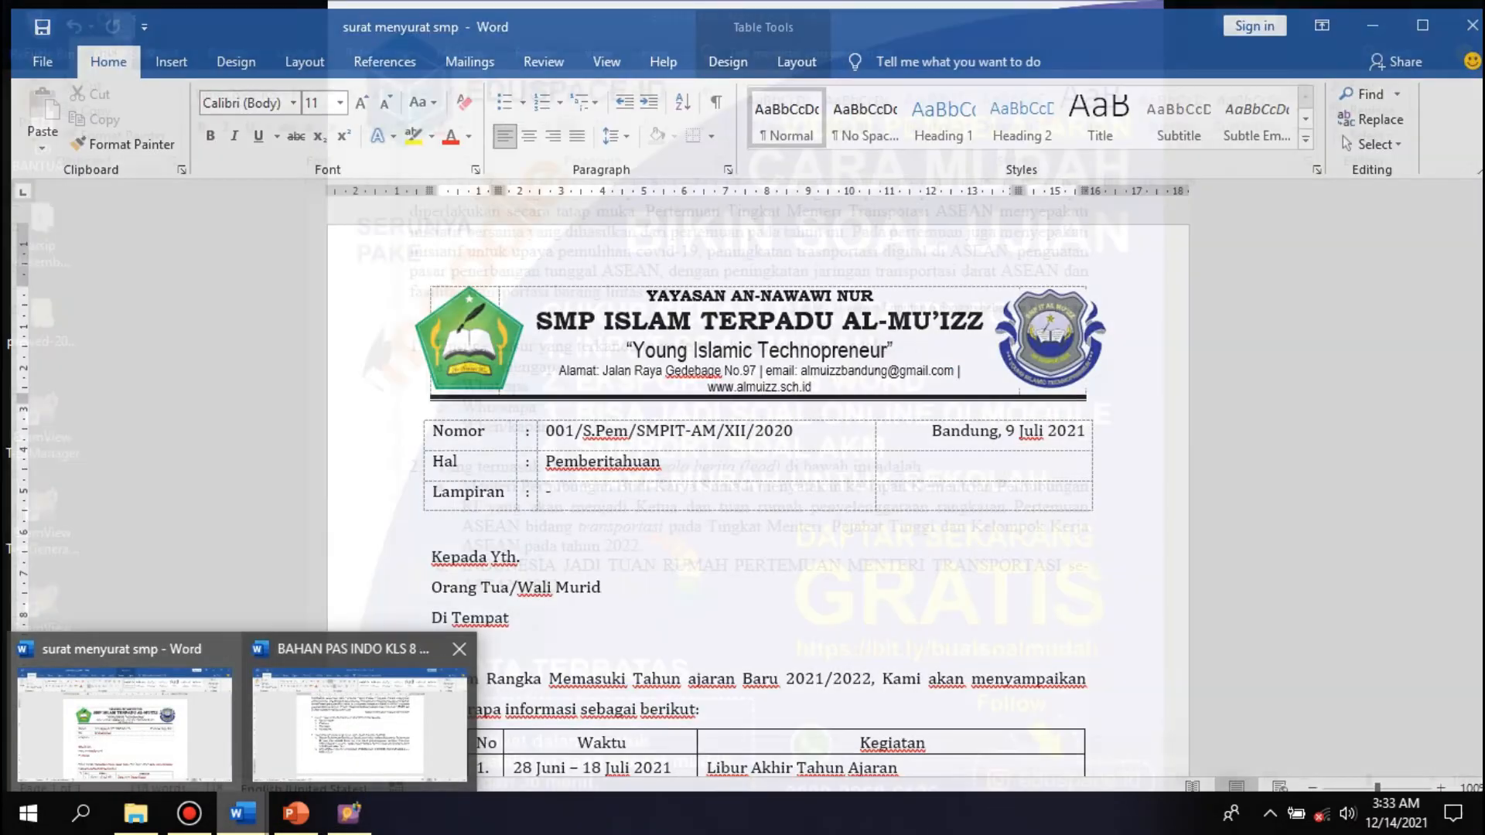
pyautogui.click(360, 723)
pyautogui.click(539, 407)
pyautogui.moveTo(463, 366); pyautogui.dragTo(557, 427)
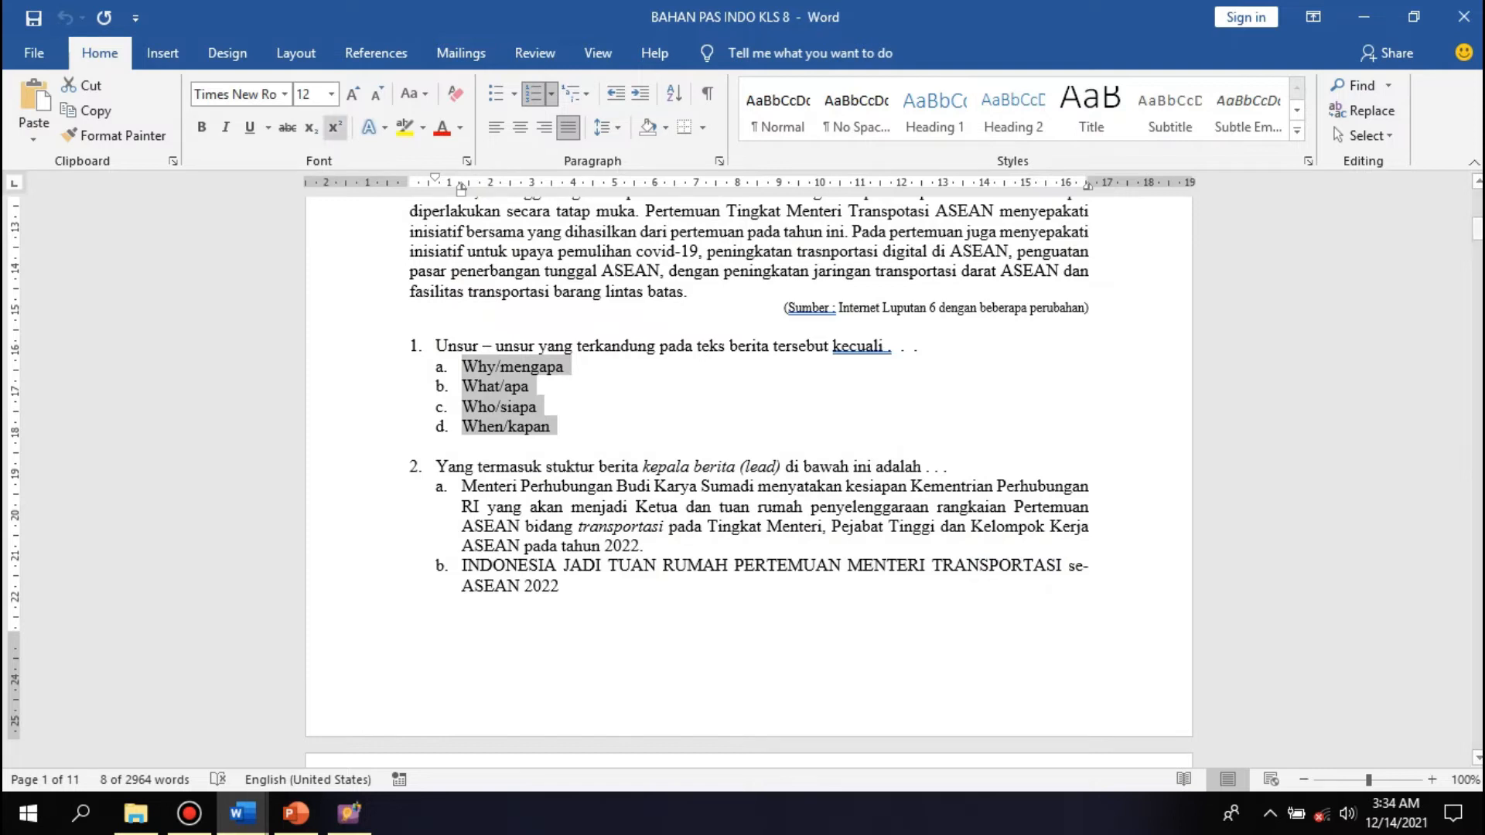
pyautogui.click(297, 53)
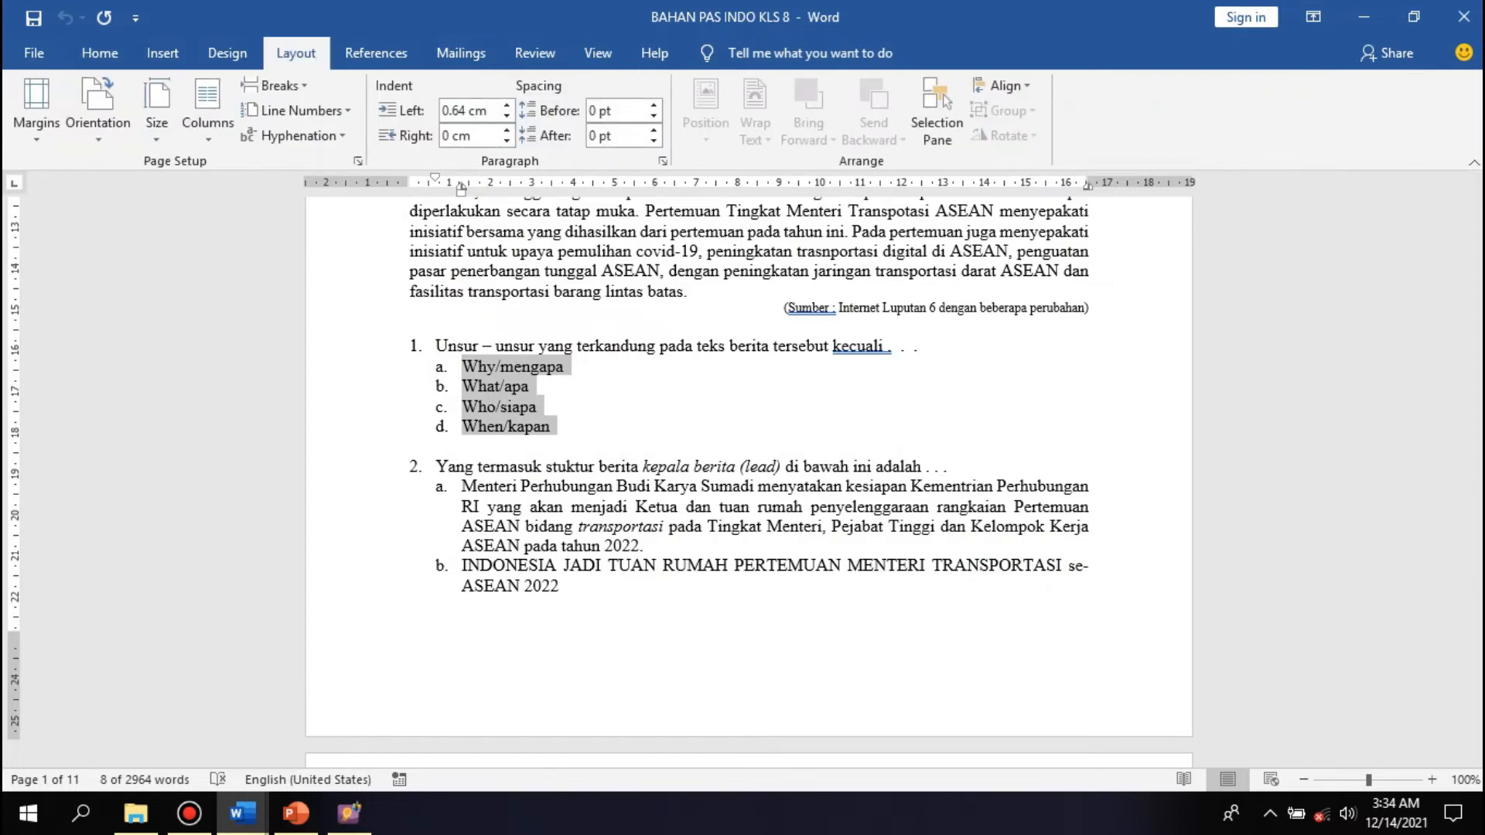
pyautogui.click(208, 108)
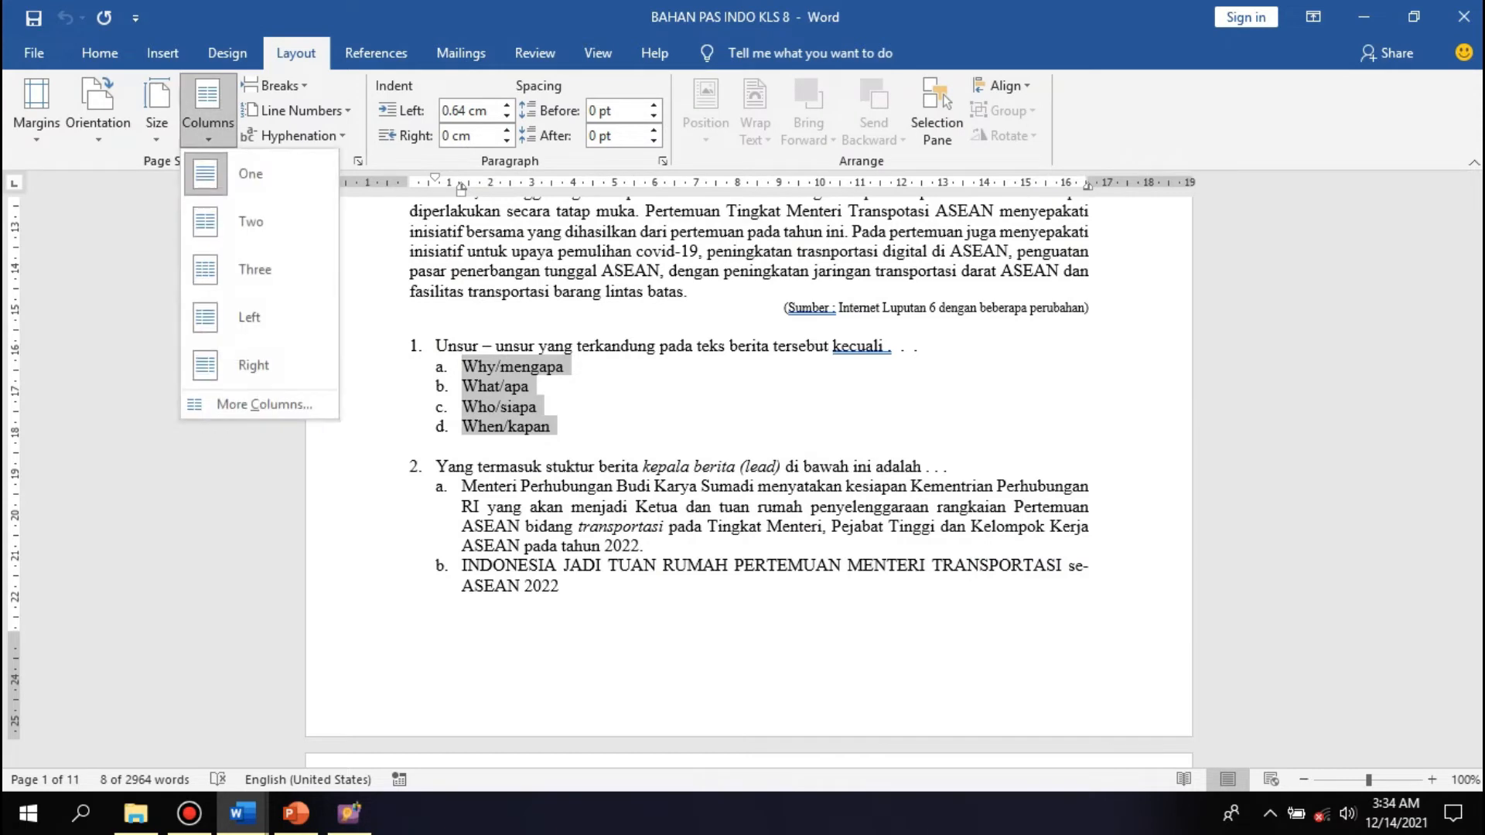
pyautogui.click(232, 221)
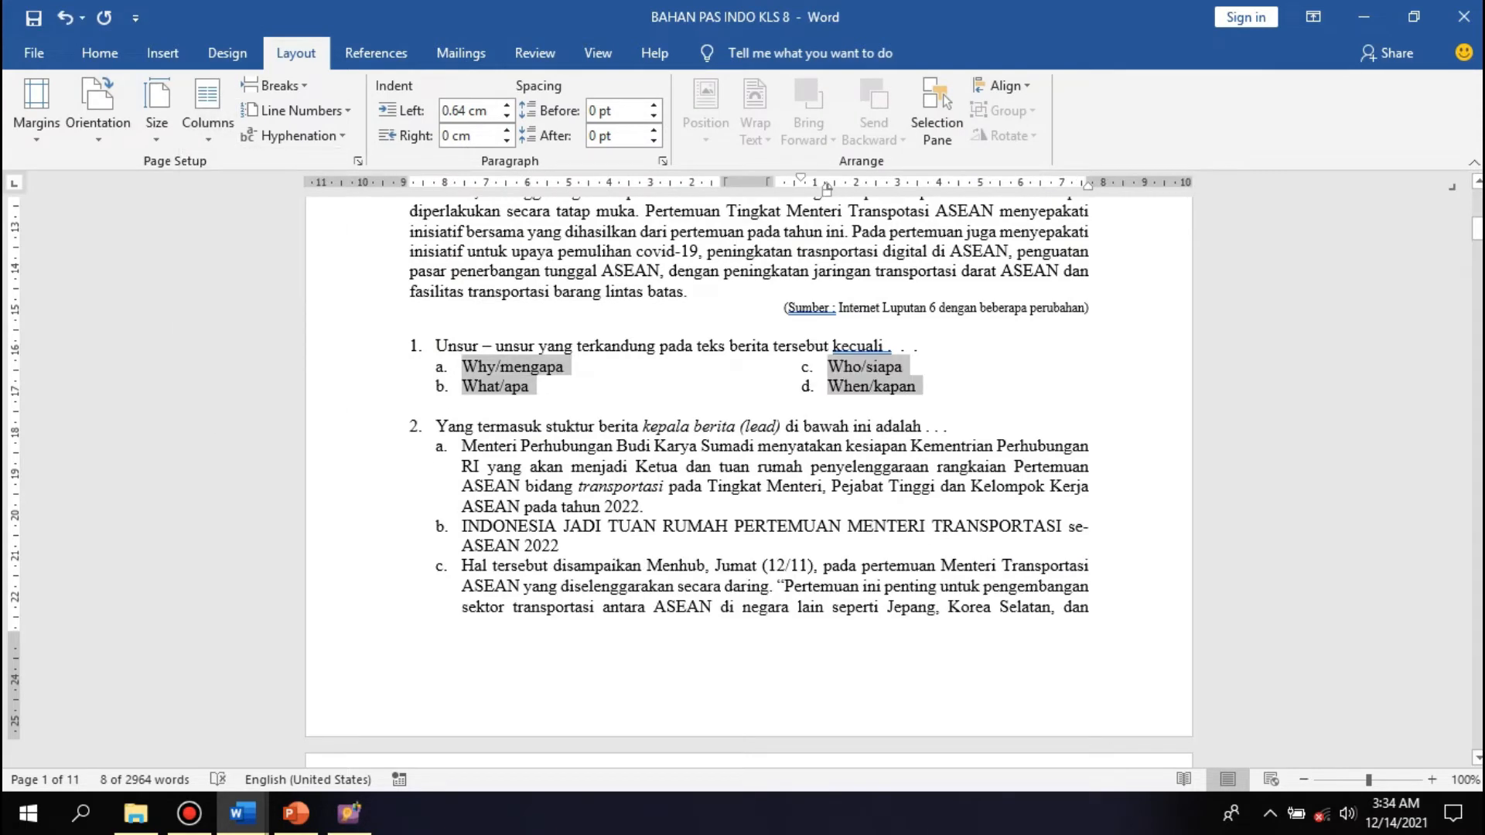
pyautogui.press('Right')
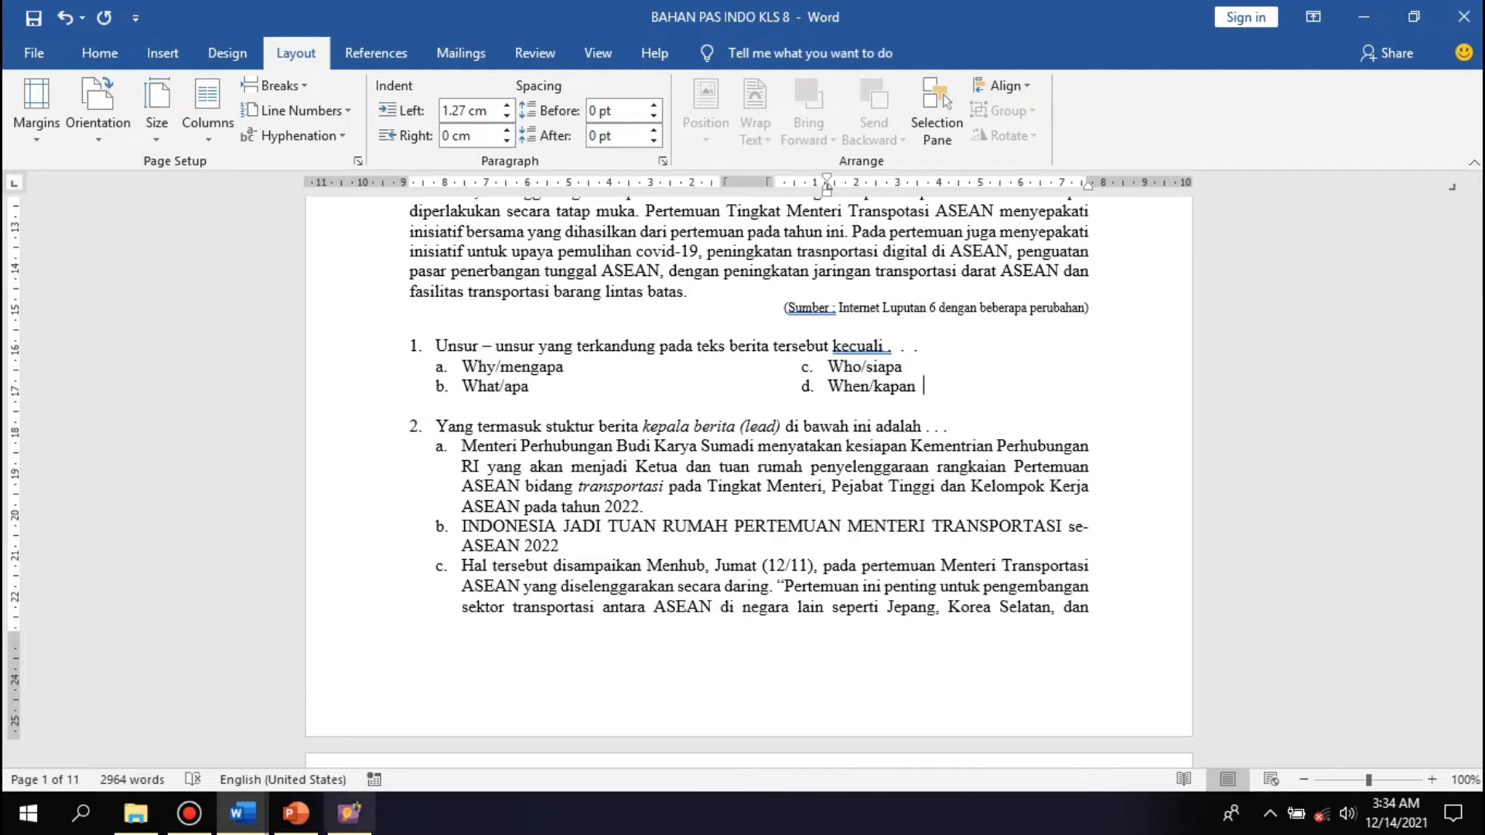
# - Switch back to ExamView, try the answer choices in 1 column, and return them to 2 columns
pyautogui.click(349, 813)
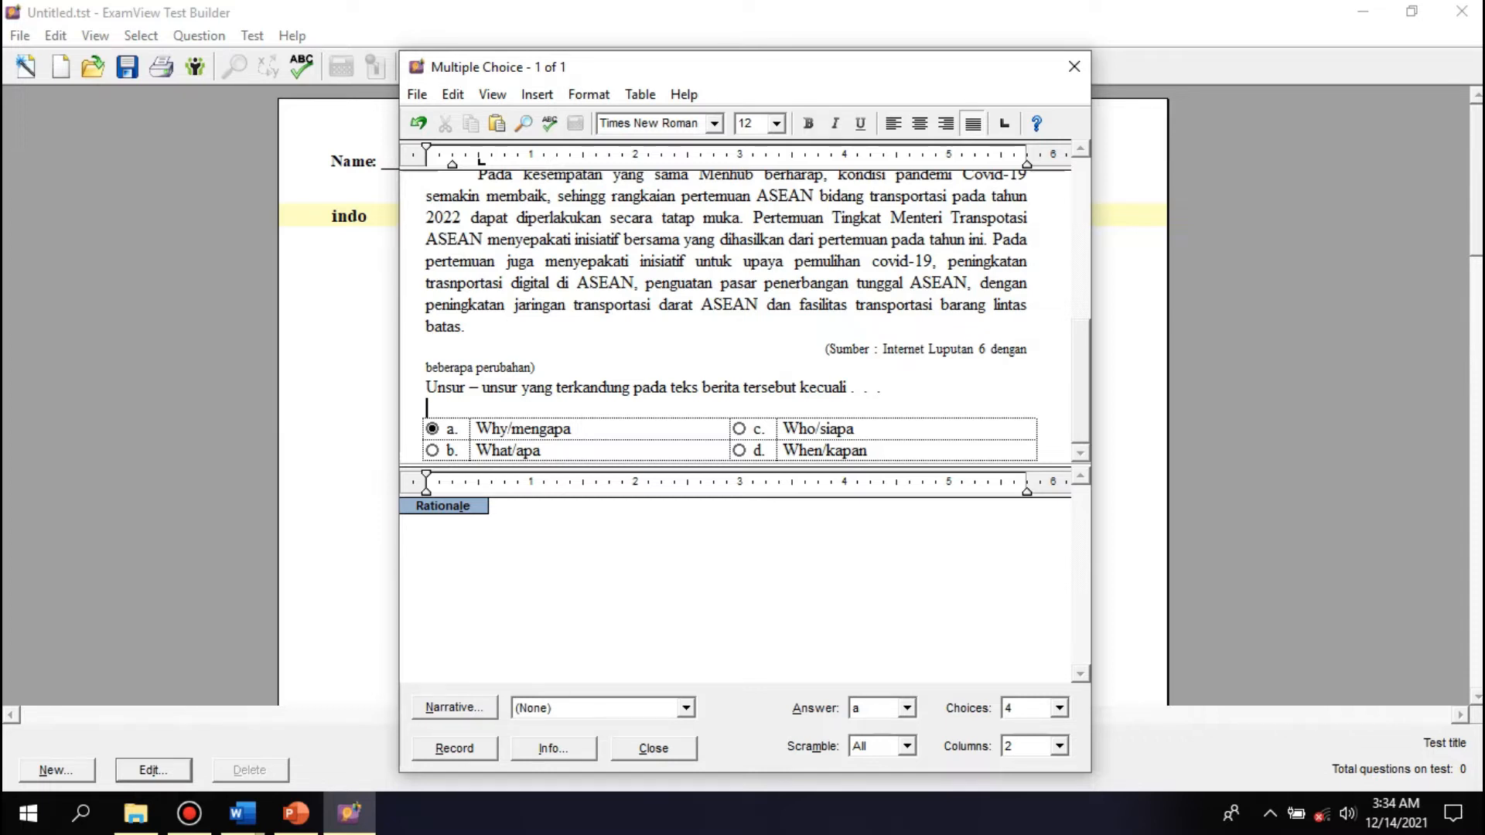
pyautogui.click(1060, 747)
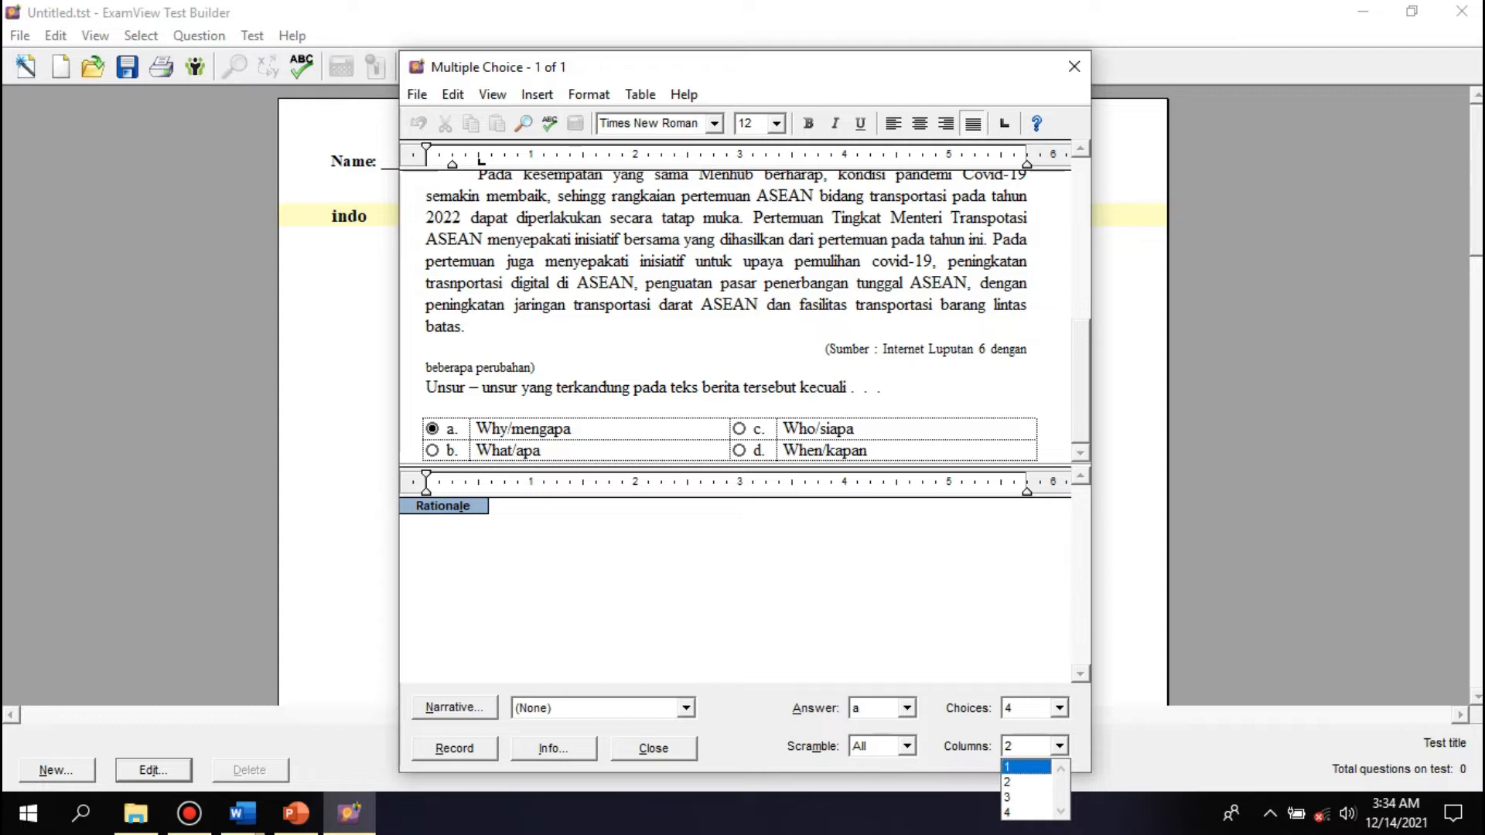
pyautogui.click(1026, 768)
pyautogui.scroll(-1, 735, 318)
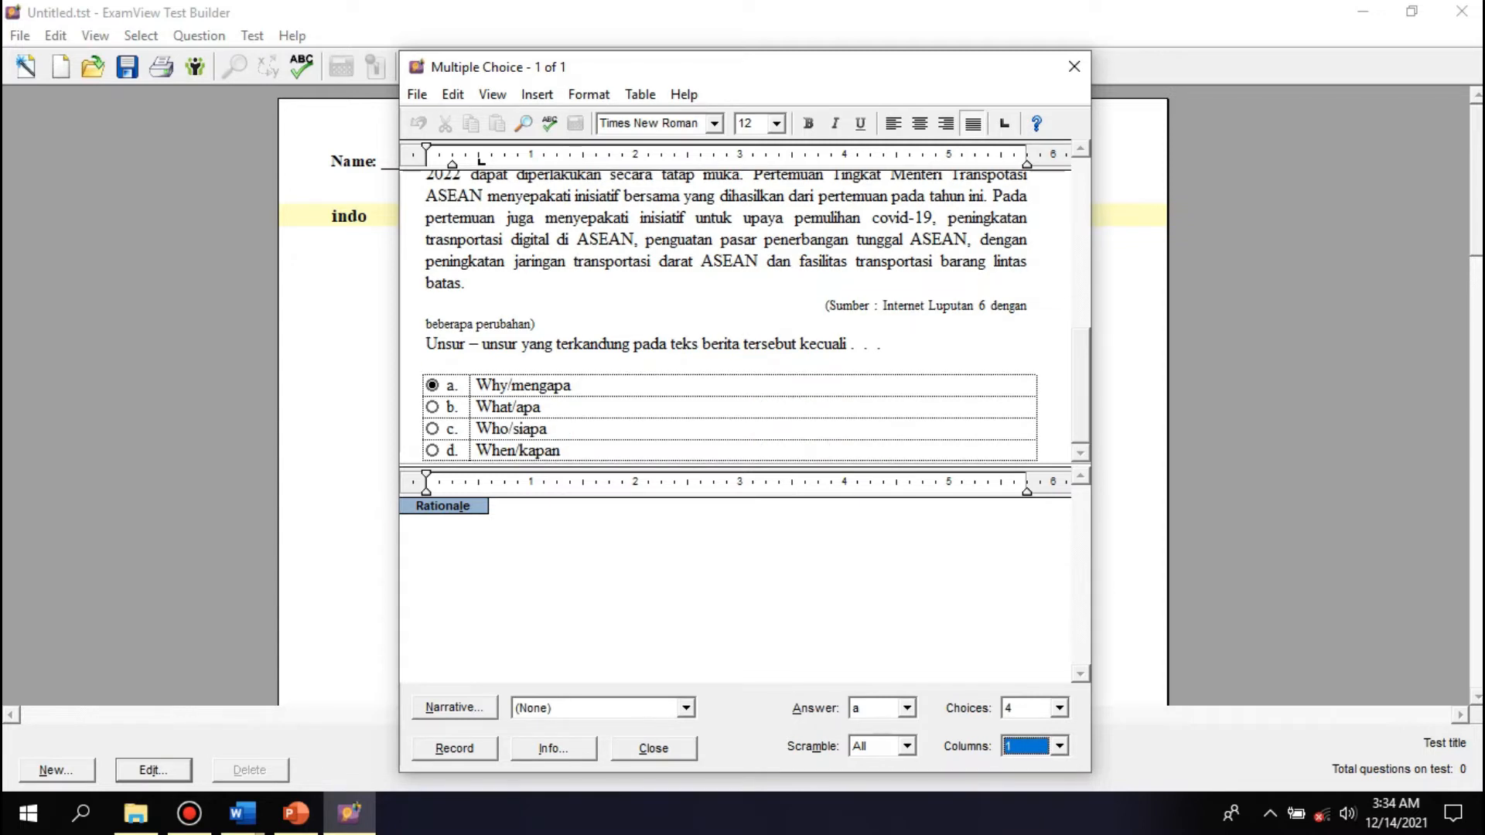
pyautogui.click(1060, 746)
pyautogui.click(1027, 783)
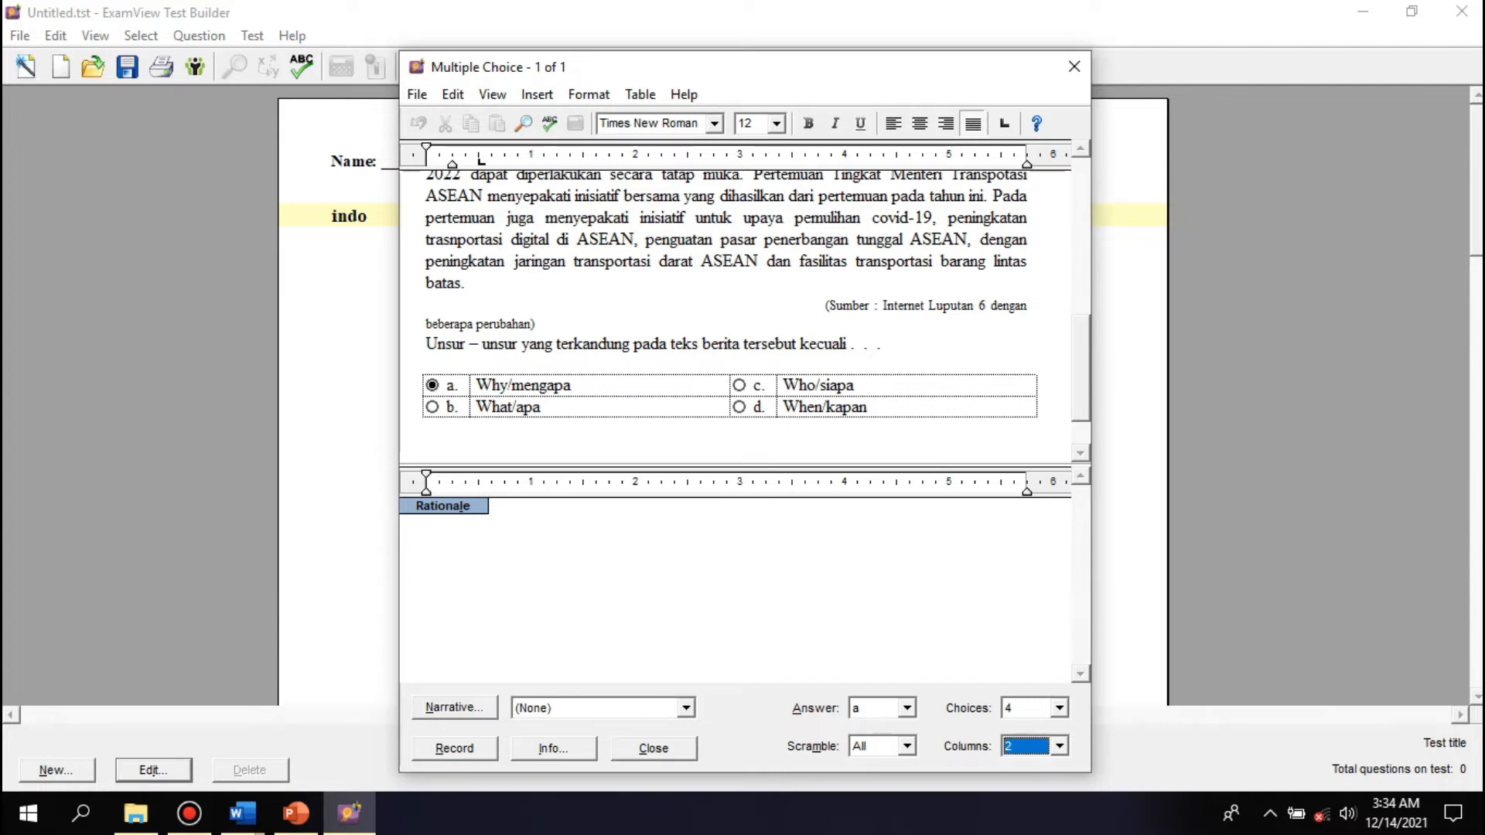
# - Try 5 answer choices for the question and return the number of choices to 4
pyautogui.click(1060, 708)
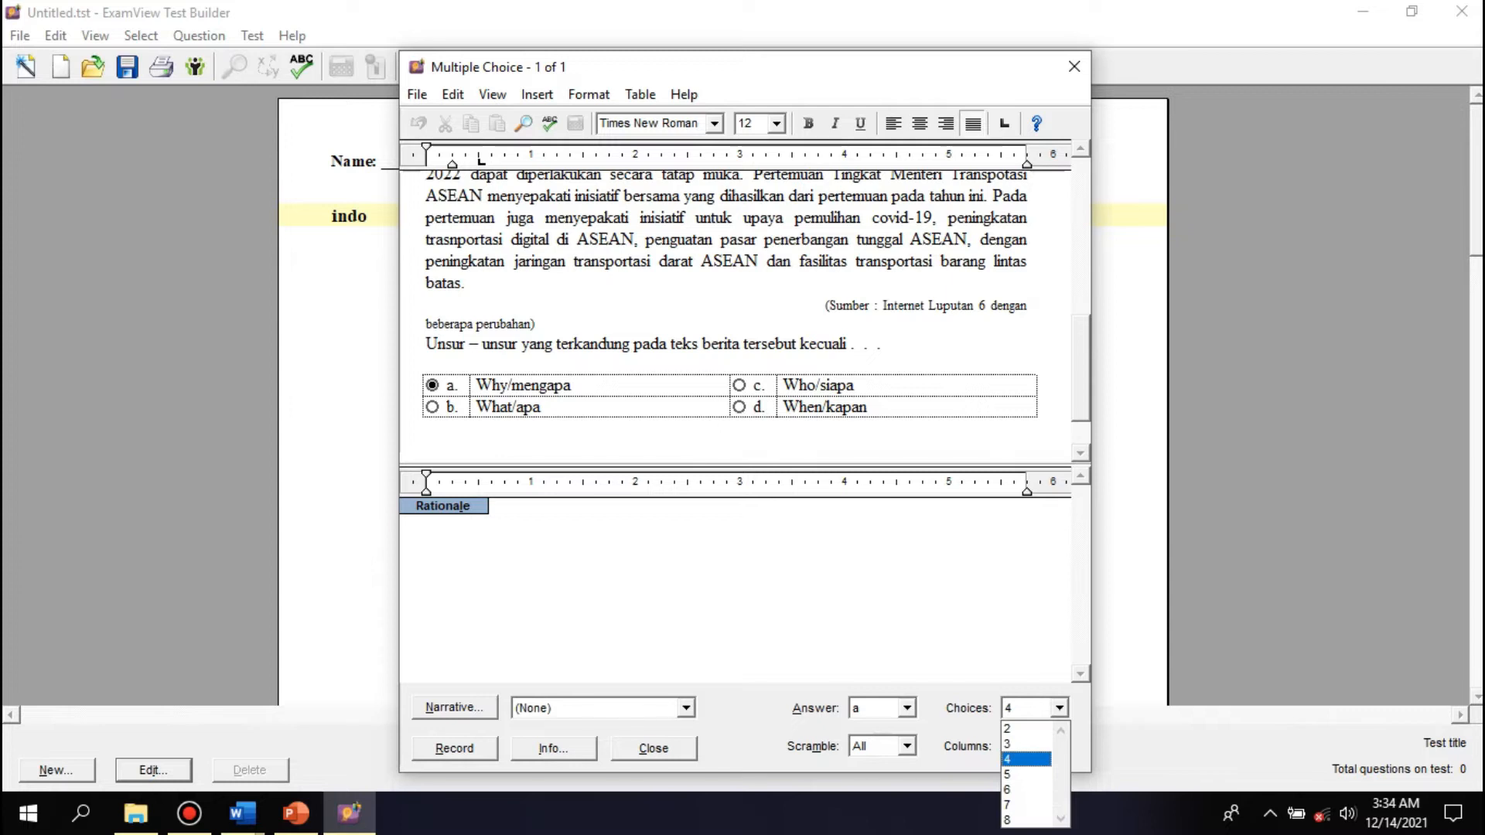
pyautogui.click(1026, 775)
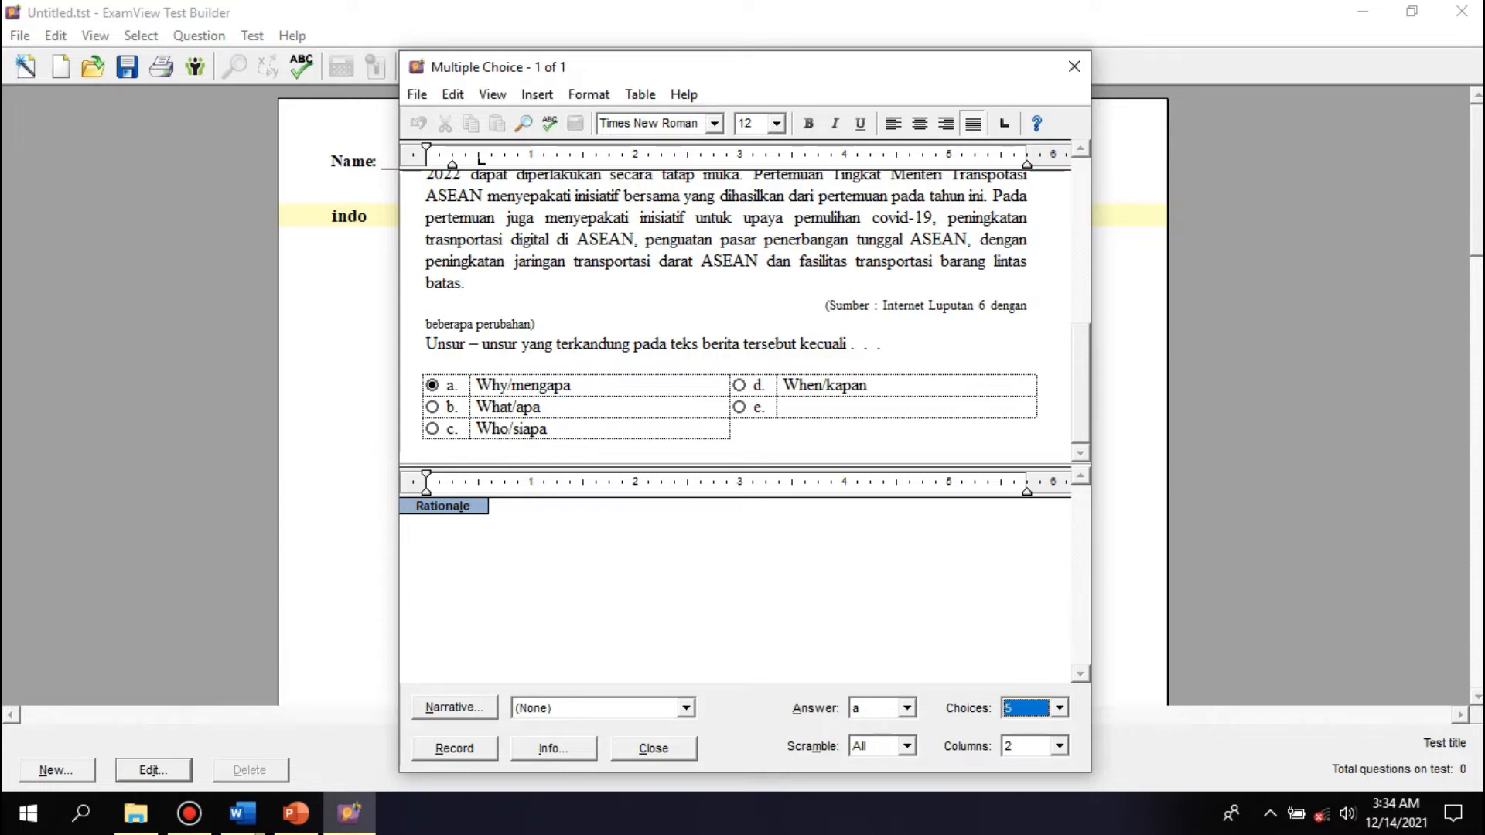
pyautogui.click(1059, 709)
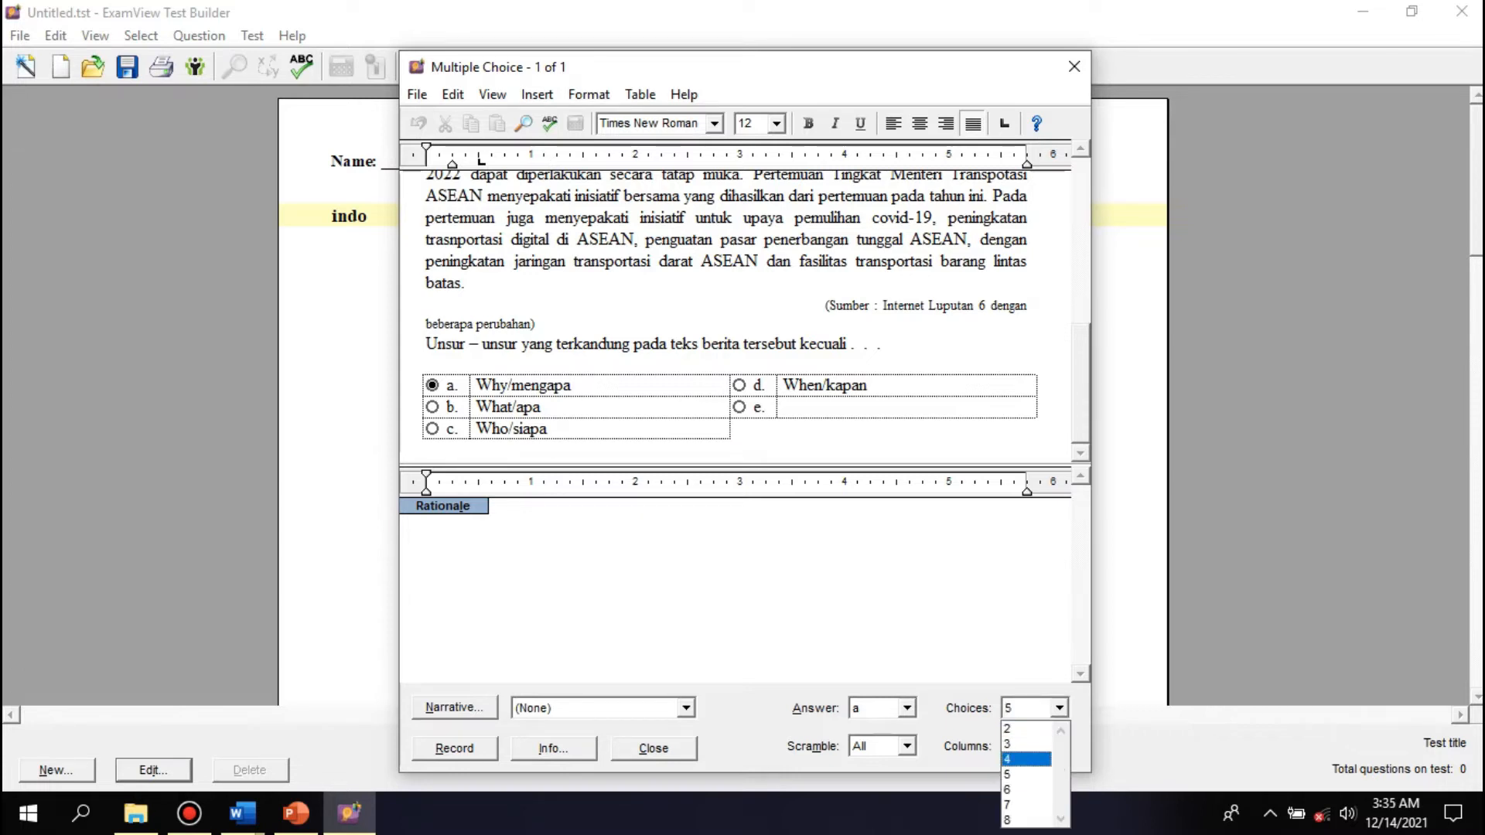
pyautogui.click(1026, 760)
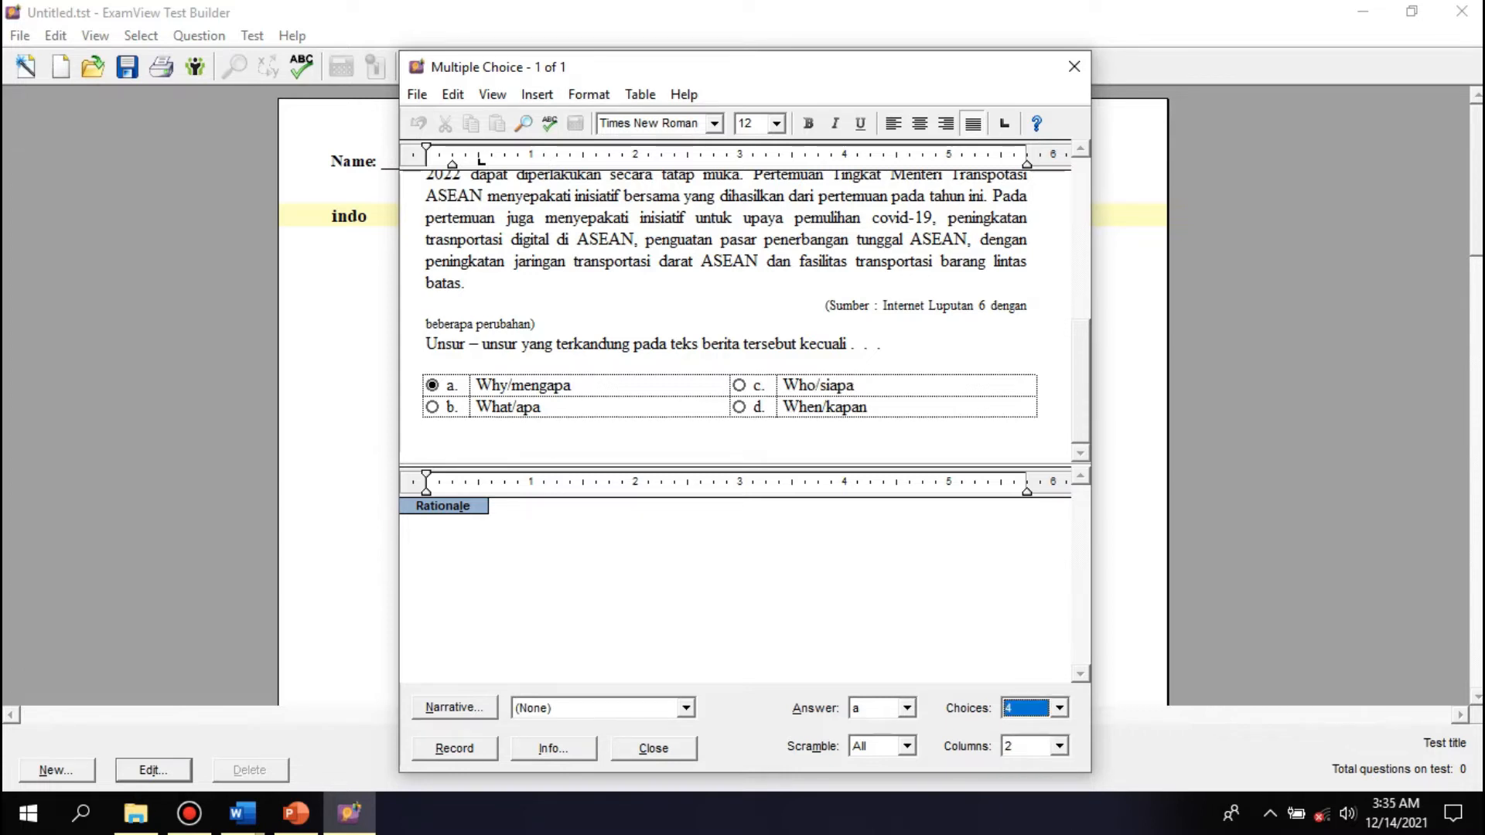
# - Check the available answer, scramble and narrative options, keeping answer a, scramble All and no narrative
pyautogui.click(907, 709)
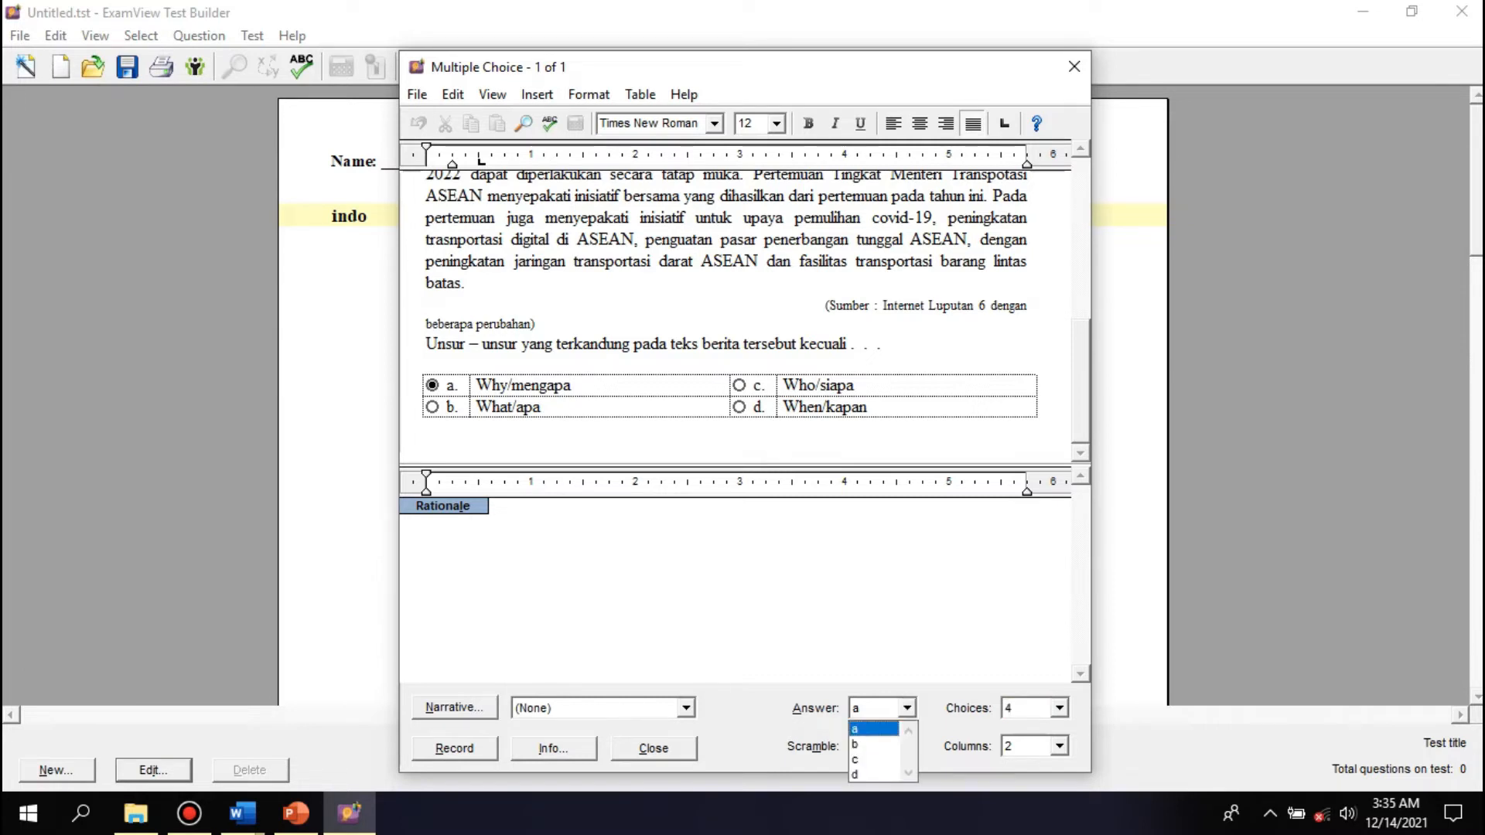
pyautogui.click(875, 728)
pyautogui.click(907, 747)
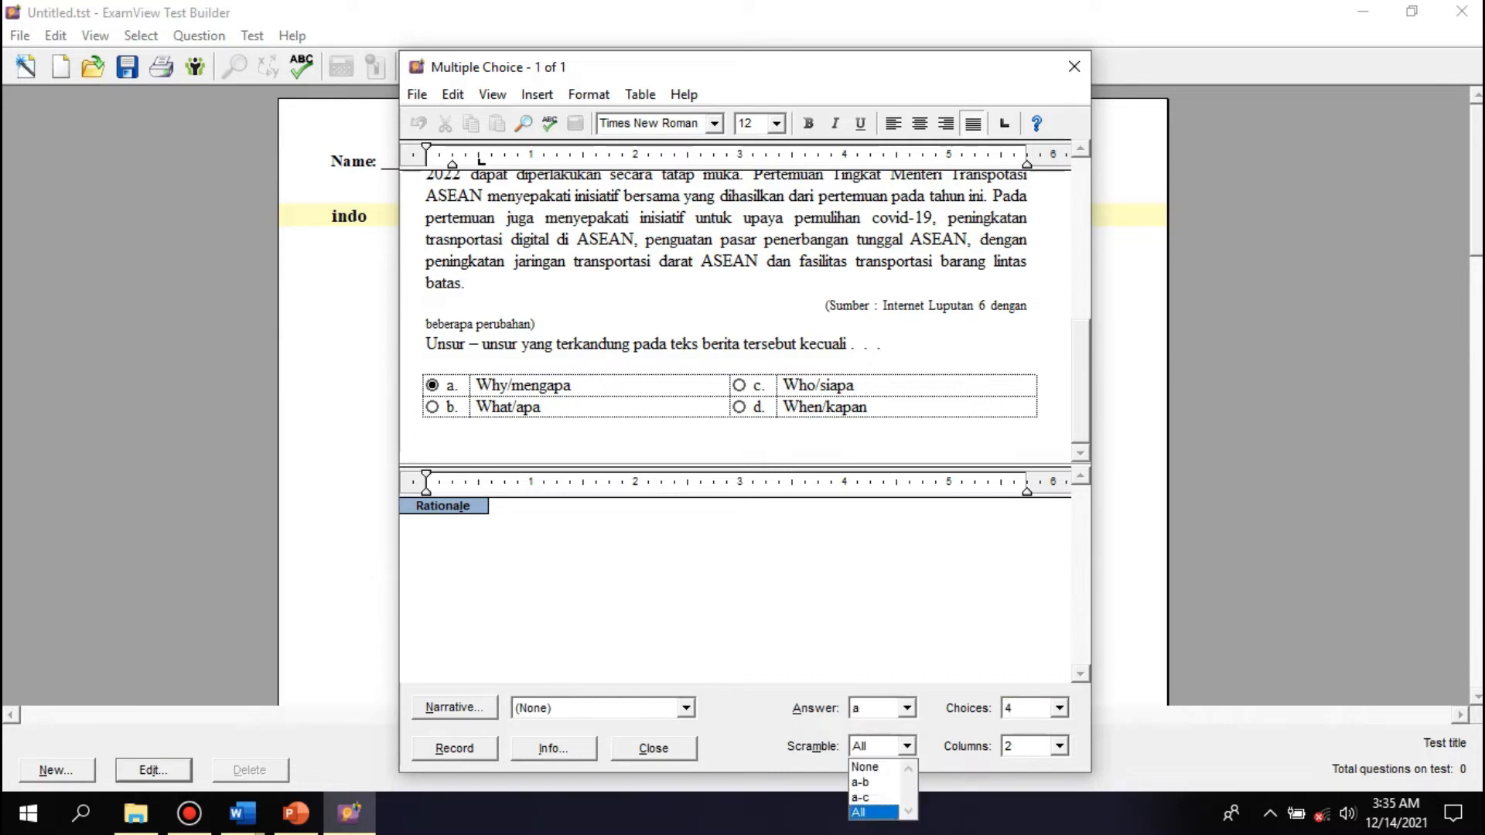
pyautogui.click(874, 813)
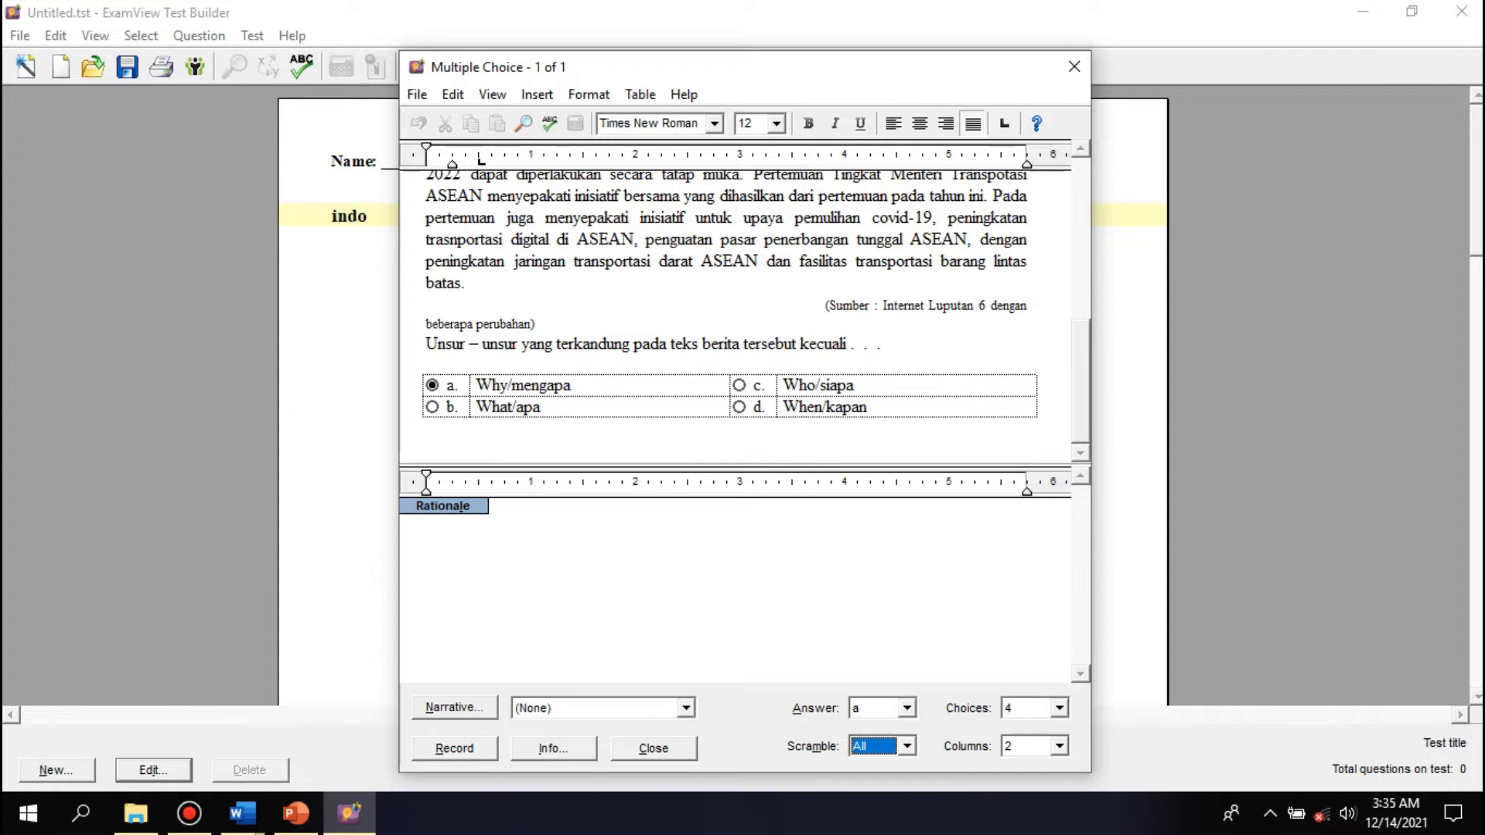
pyautogui.click(686, 708)
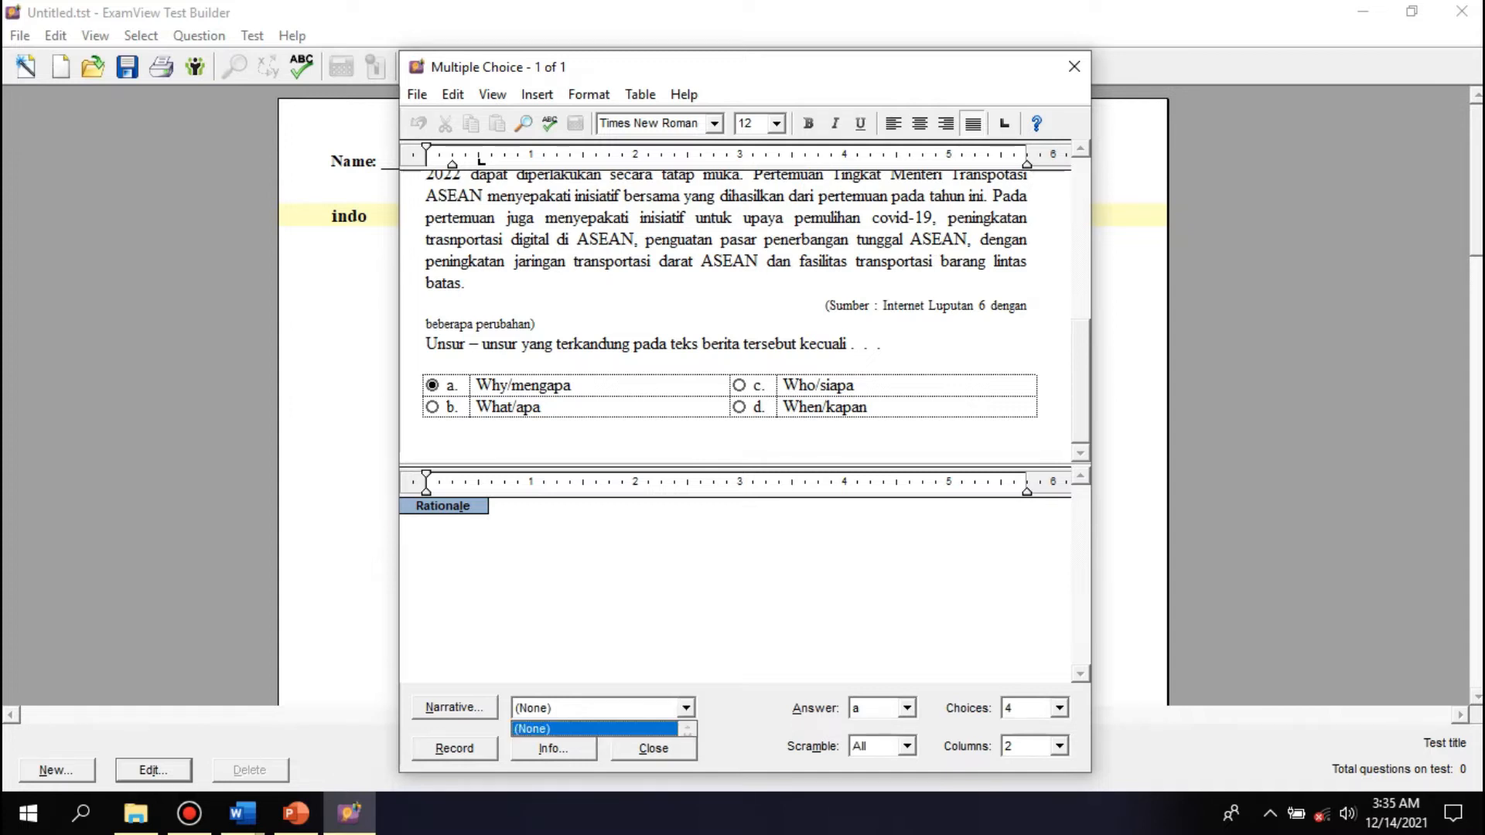
pyautogui.click(686, 708)
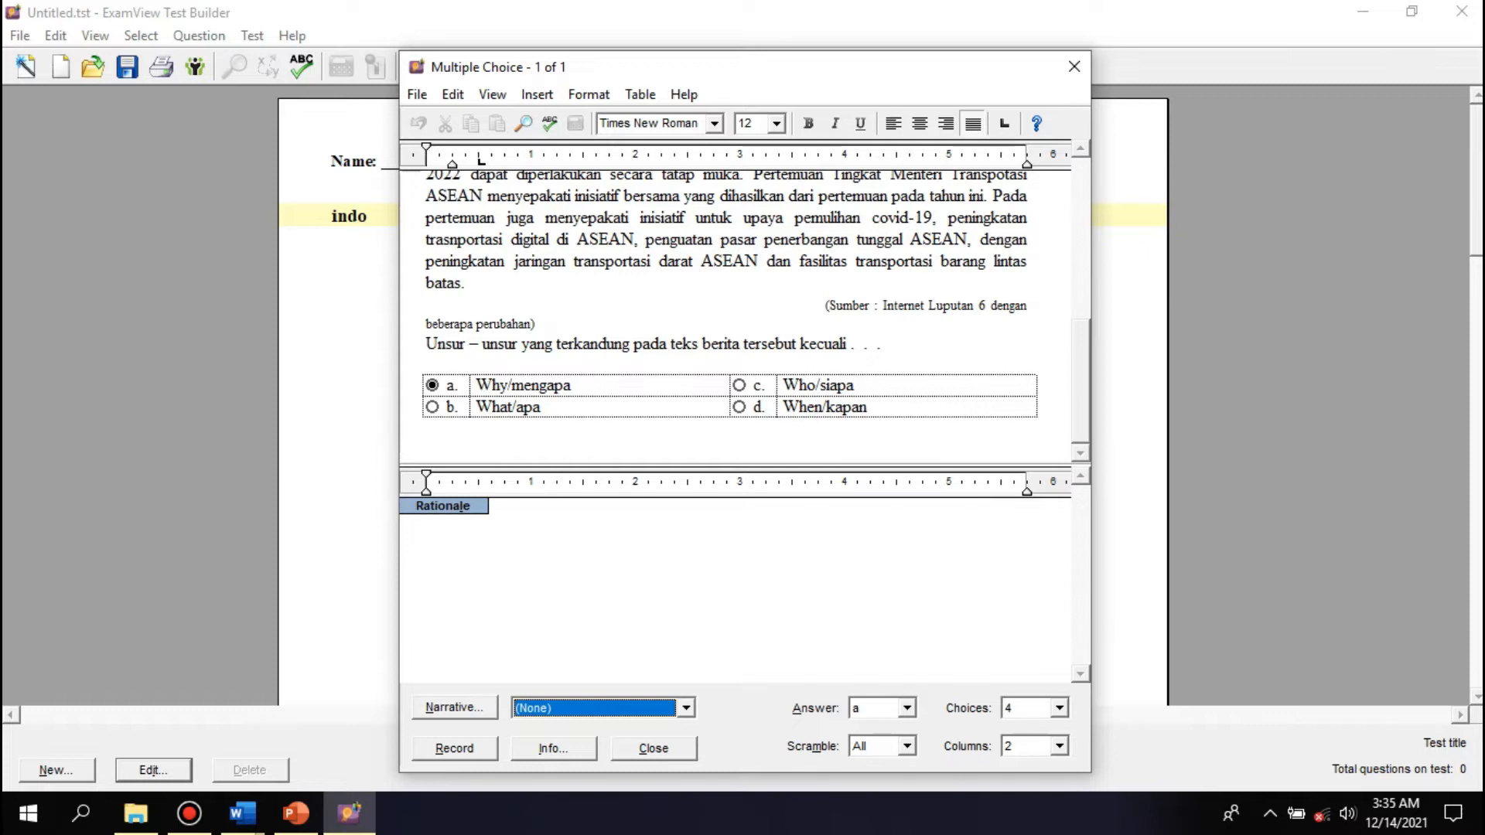
# - Review the question text and its choices, keeping a as the answer, and return to the beginning of the passage
pyautogui.scroll(4, 726, 310)
pyautogui.scroll(-4, 725, 310)
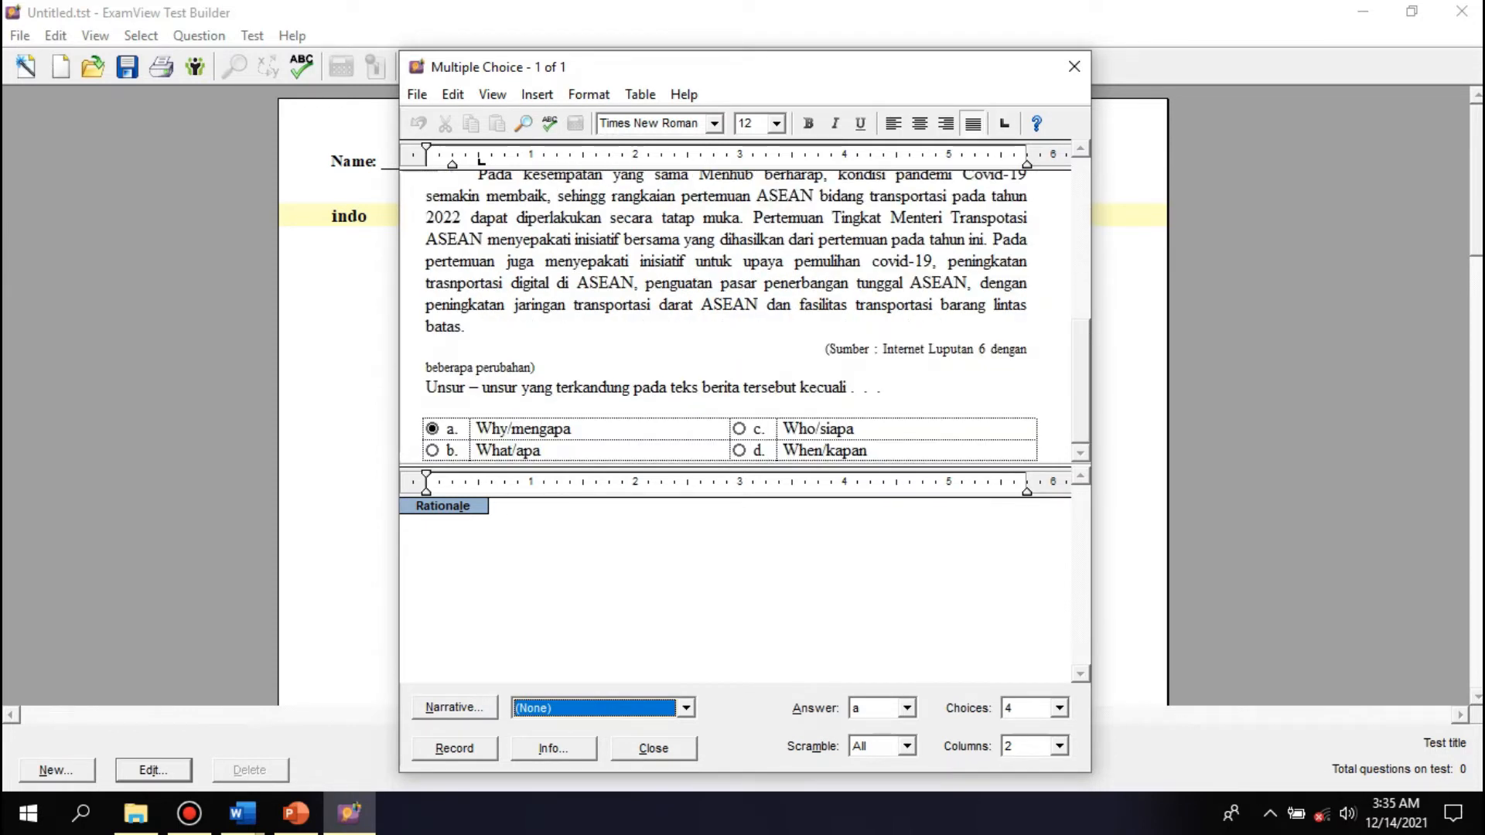
pyautogui.click(907, 708)
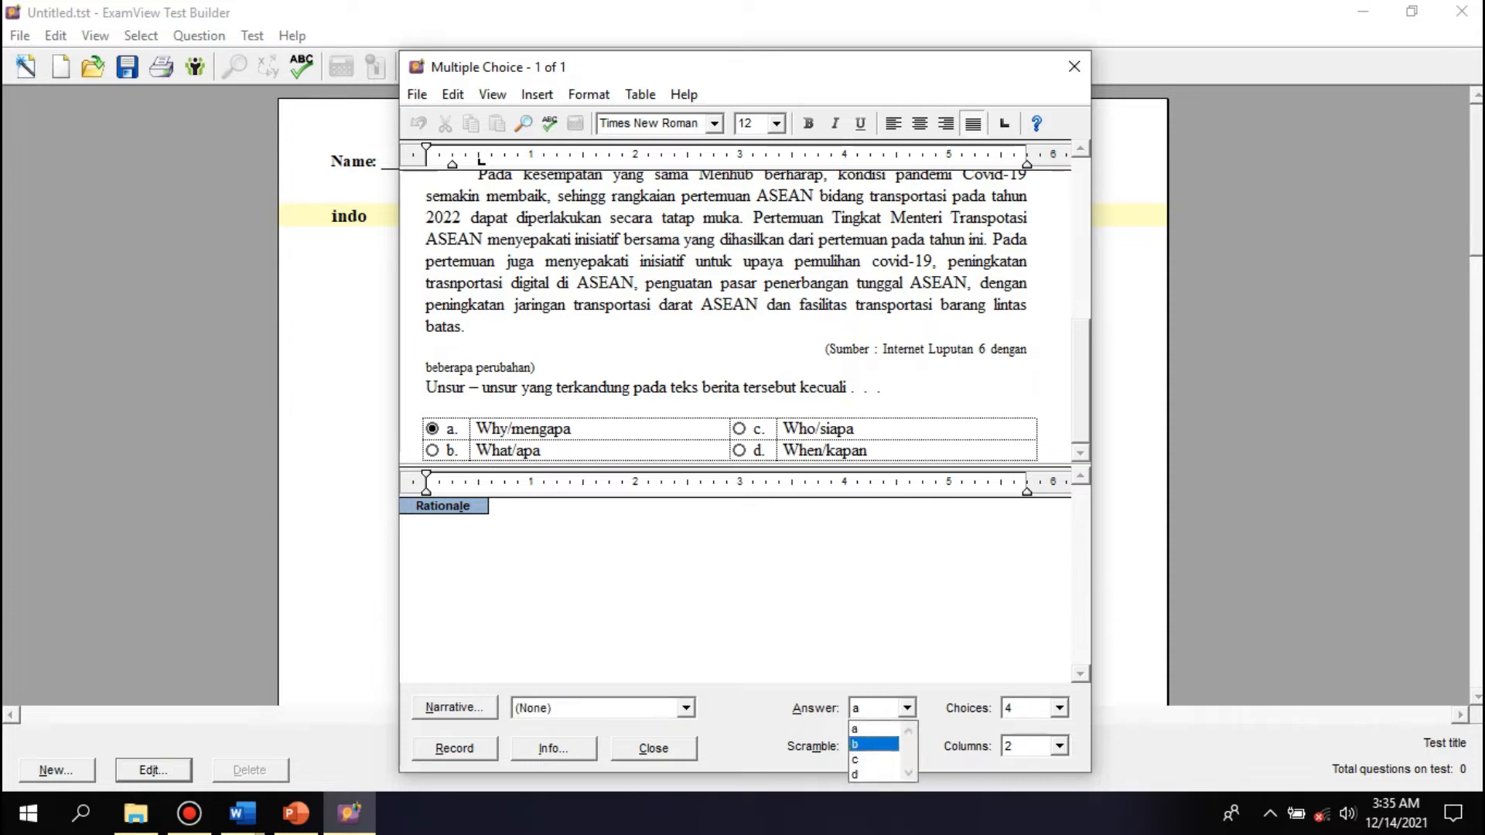
pyautogui.click(873, 730)
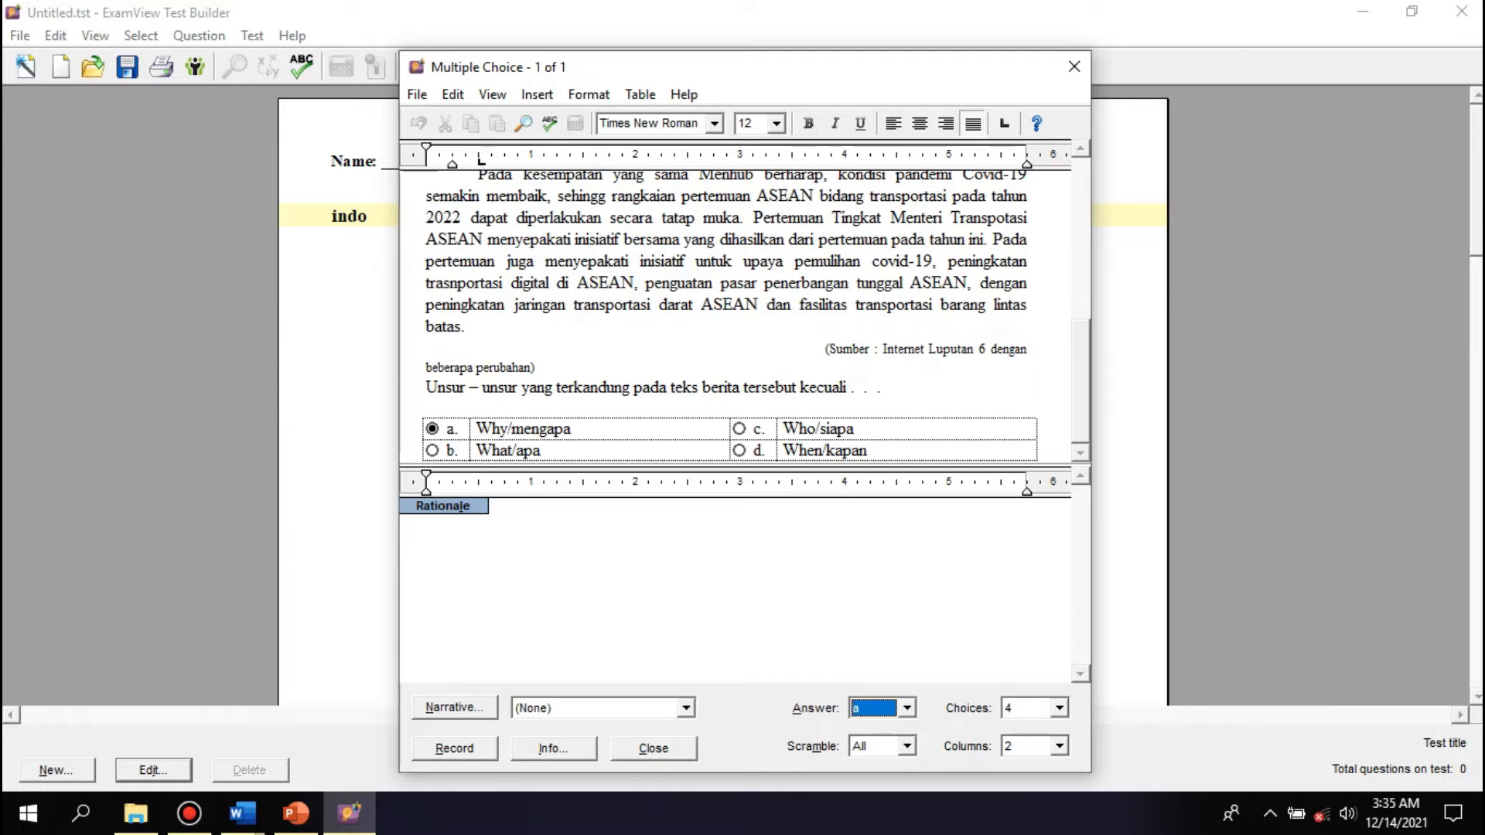
pyautogui.scroll(10, 727, 317)
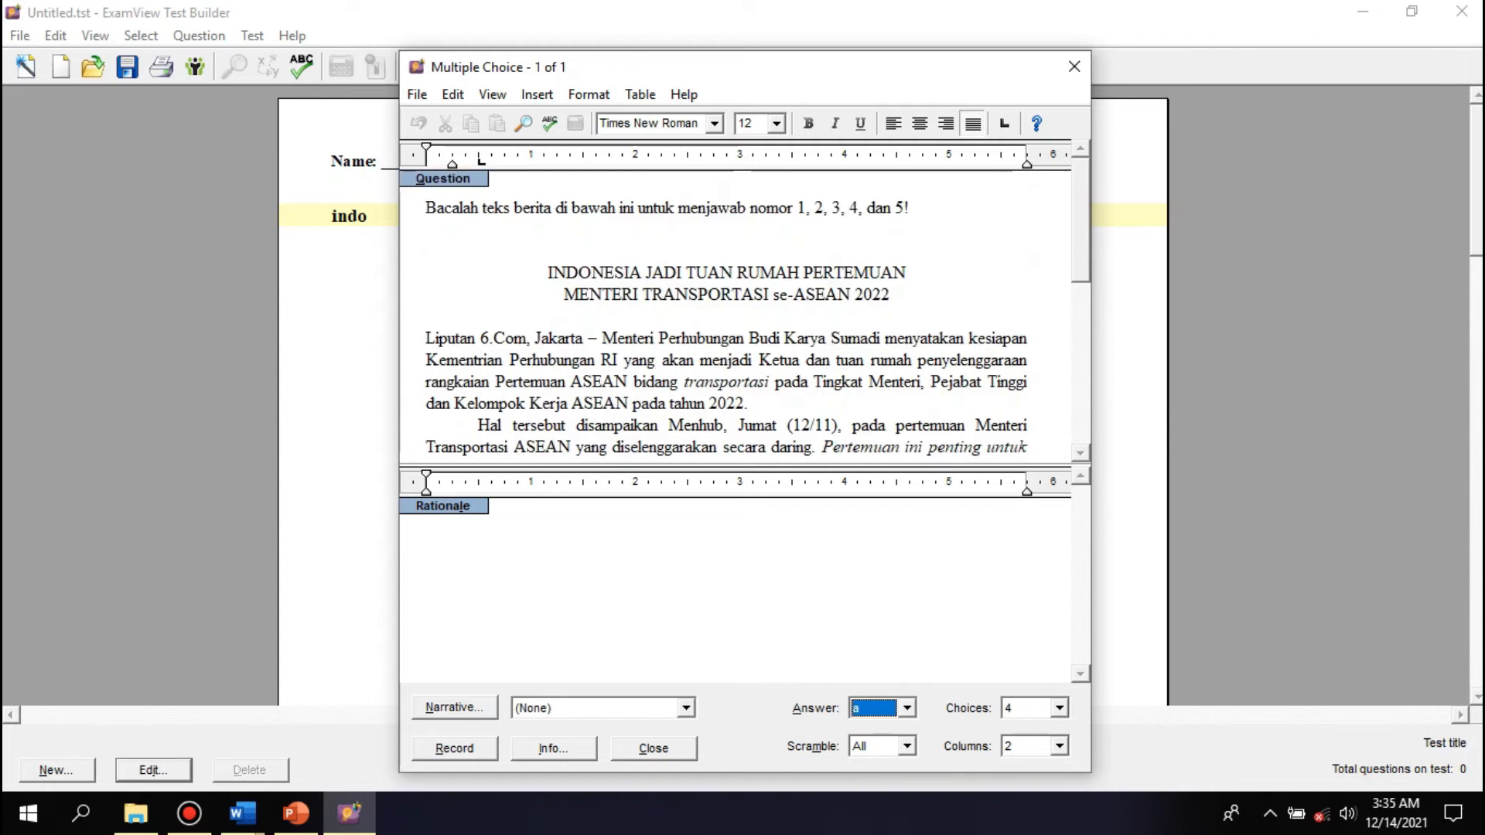
# - Record the finished multiple-choice question in the test and check its passage and answer choices on the page
pyautogui.scroll(-10, 727, 317)
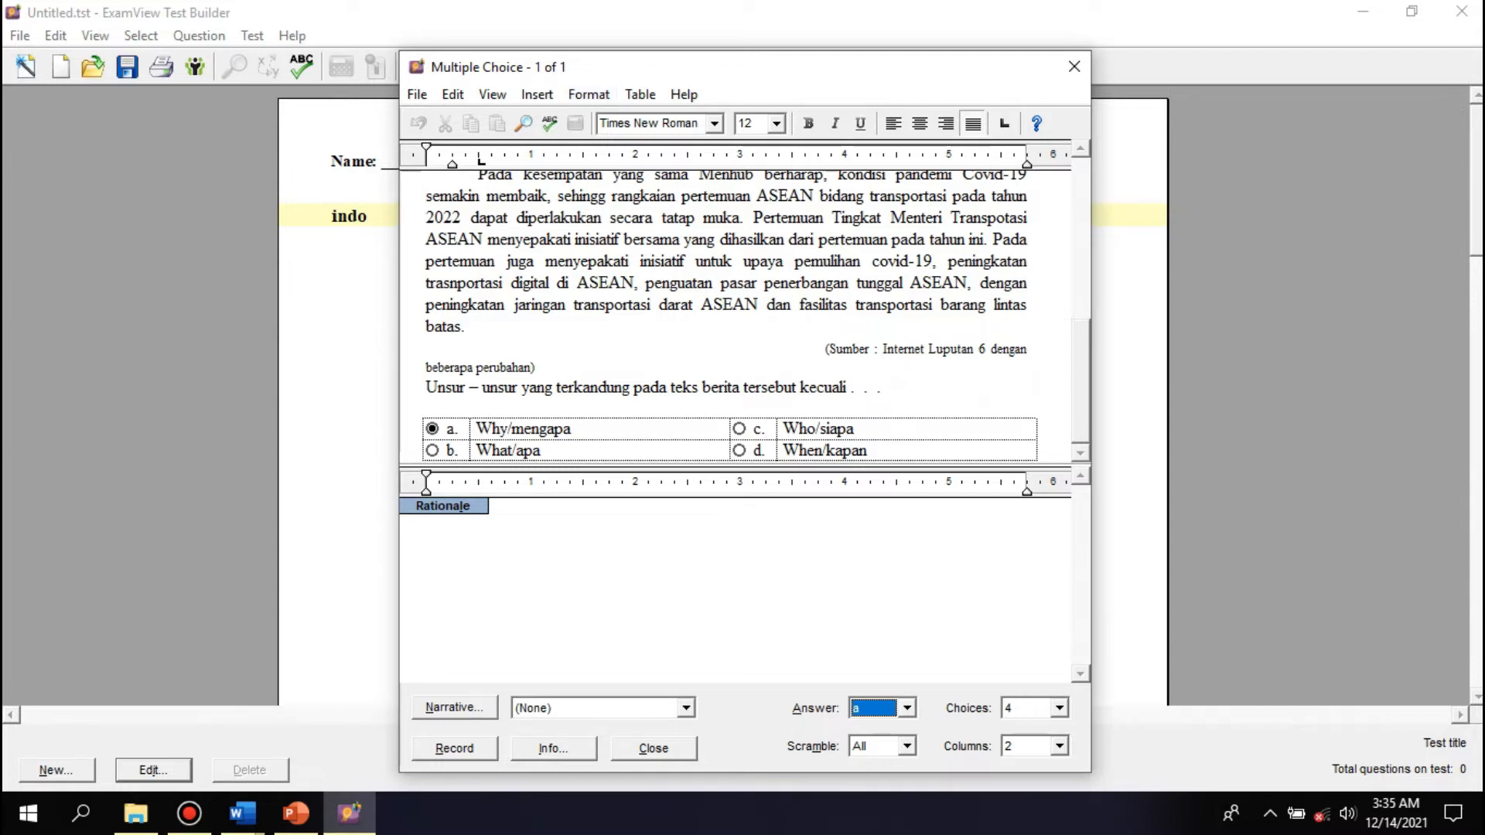
pyautogui.hotkey('alt', 'r')
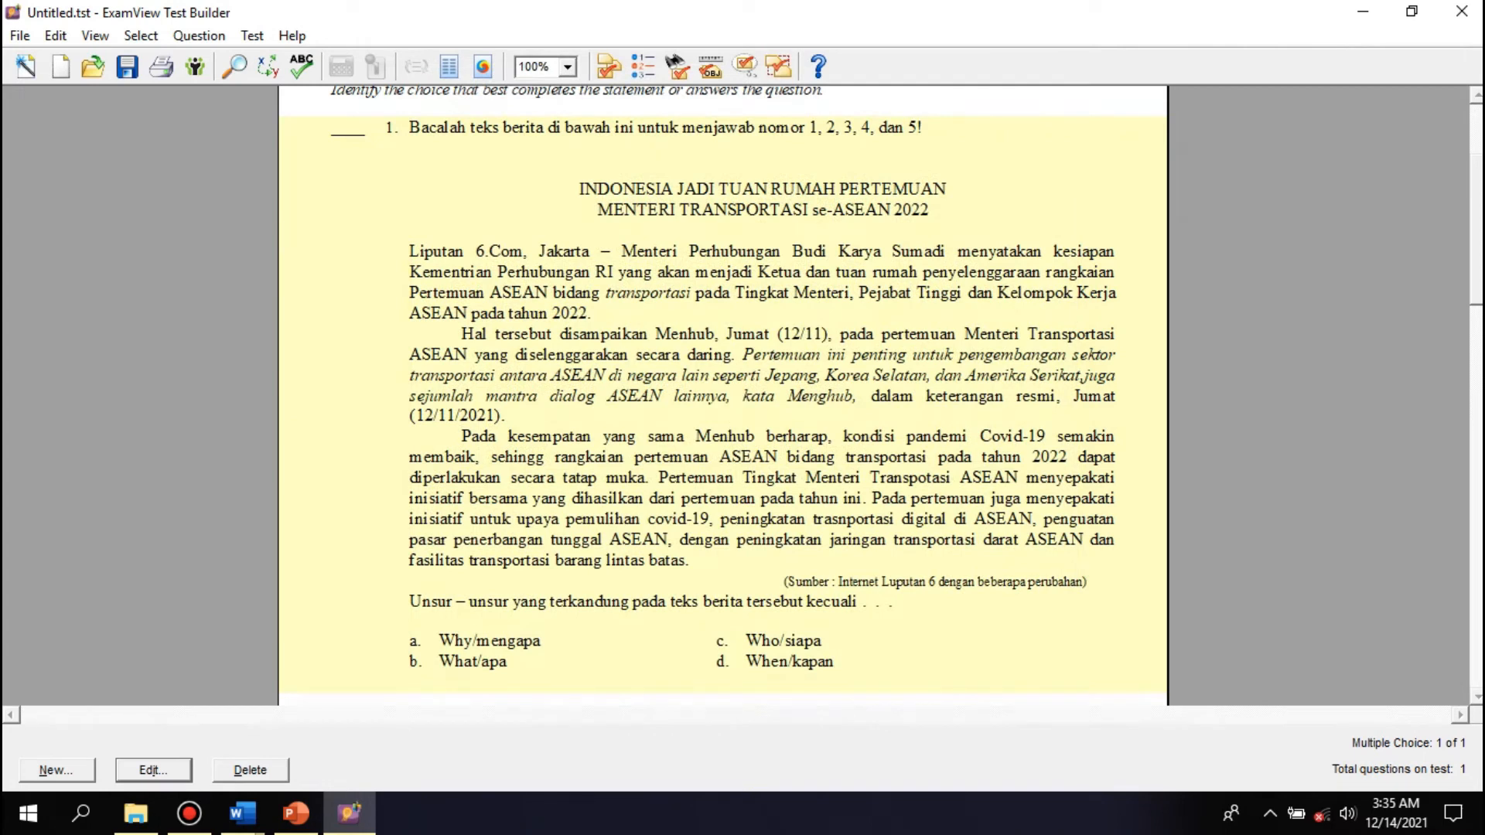
pyautogui.scroll(2, 723, 395)
pyautogui.scroll(-3, 724, 395)
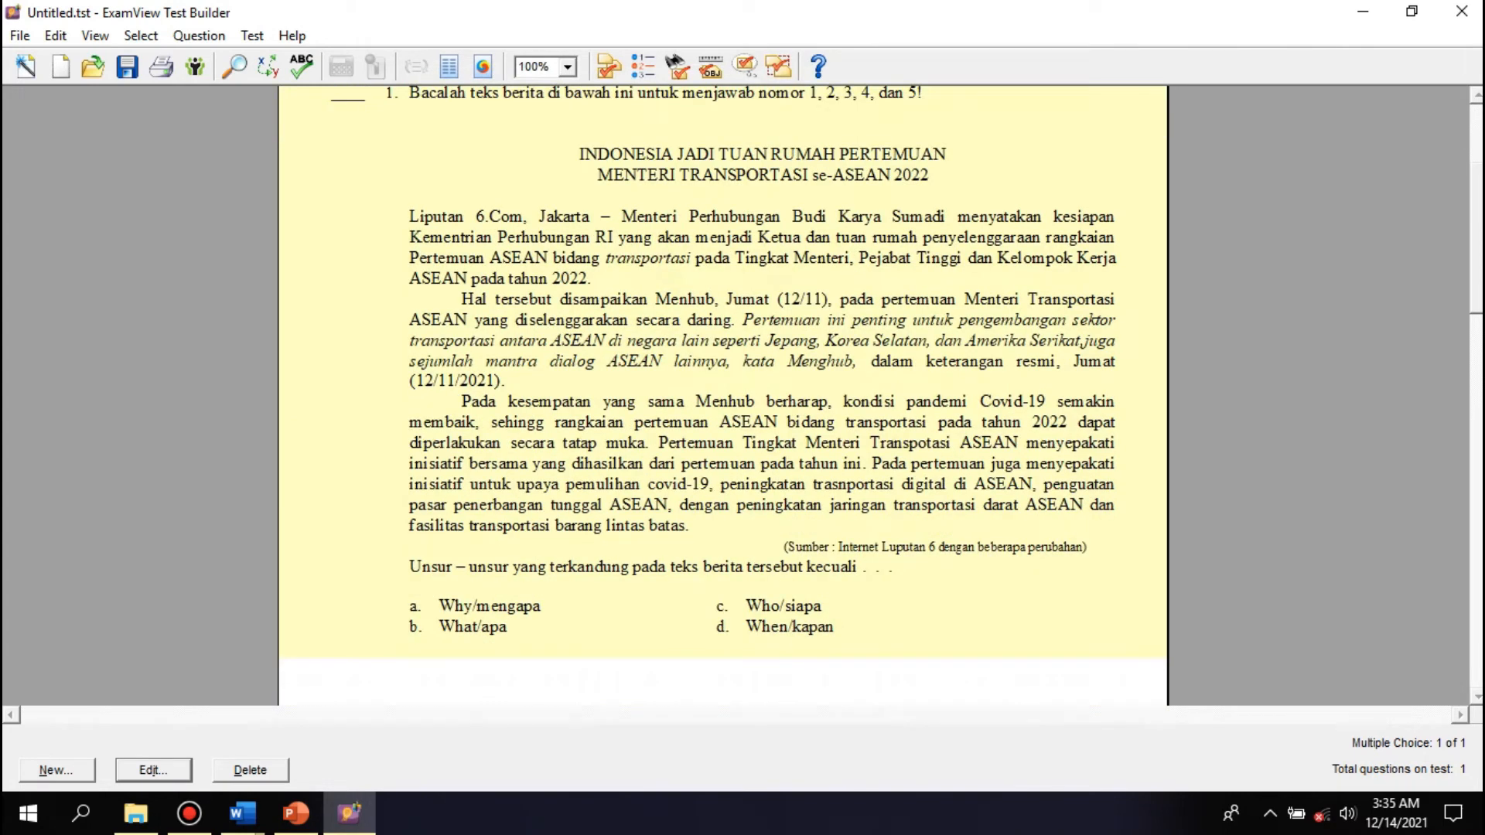
pyautogui.scroll(-3, 724, 394)
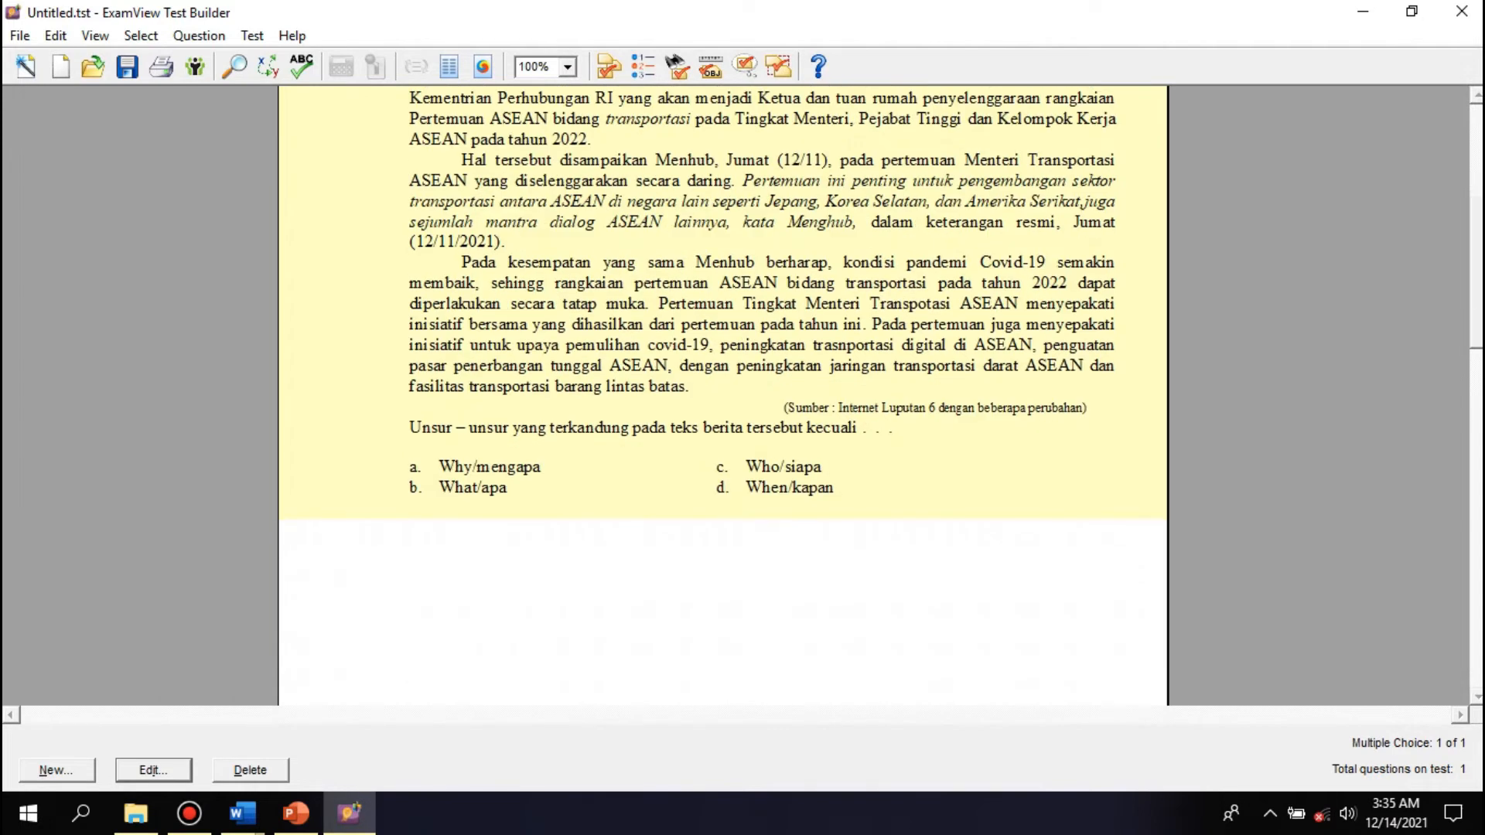
pyautogui.scroll(3, 723, 394)
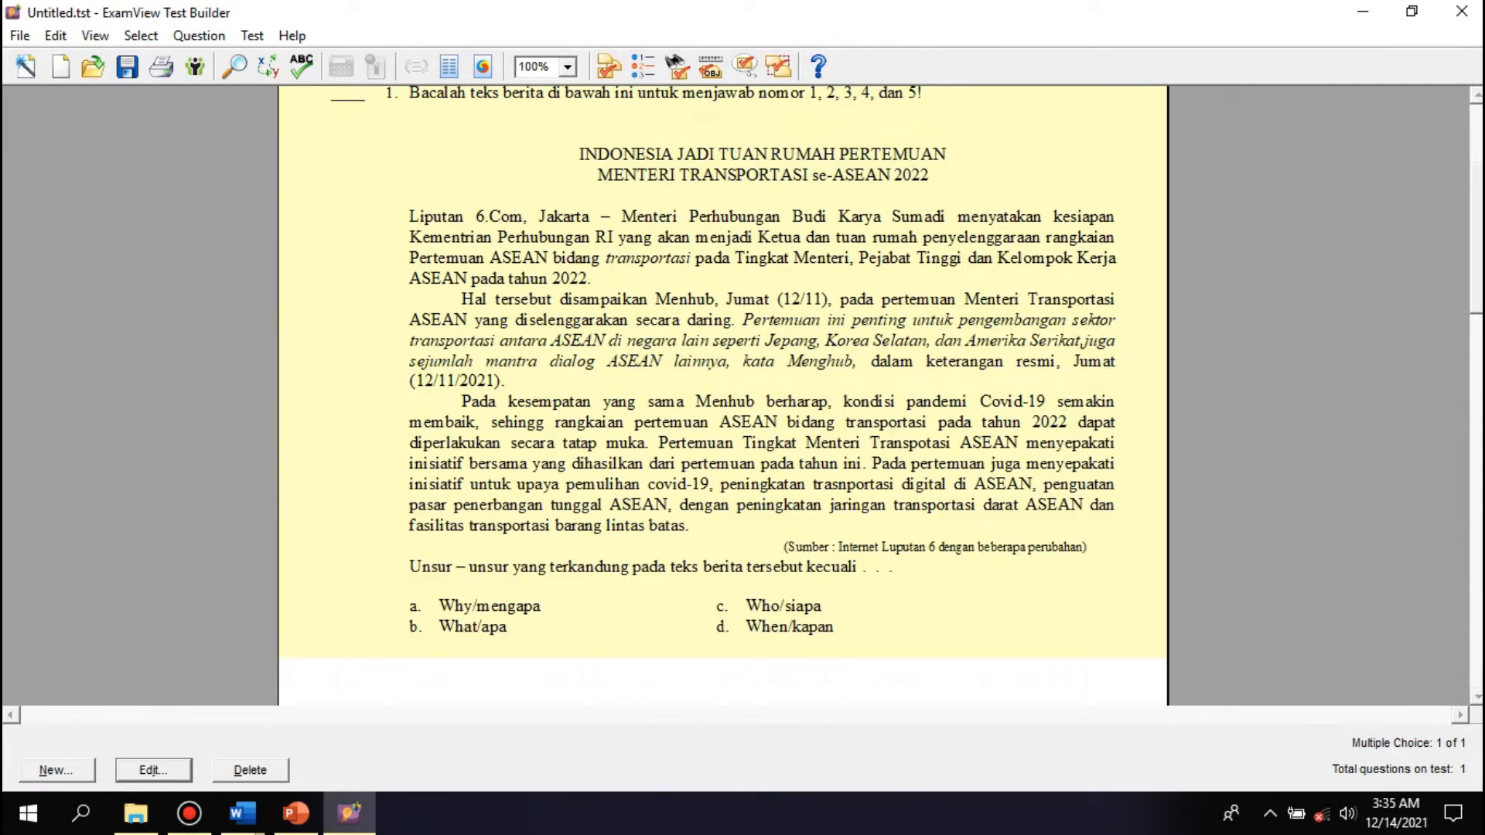
# - Reopen the recorded question for editing and look through its formatting commands and scramble options, keeping scramble All
pyautogui.press('Return')
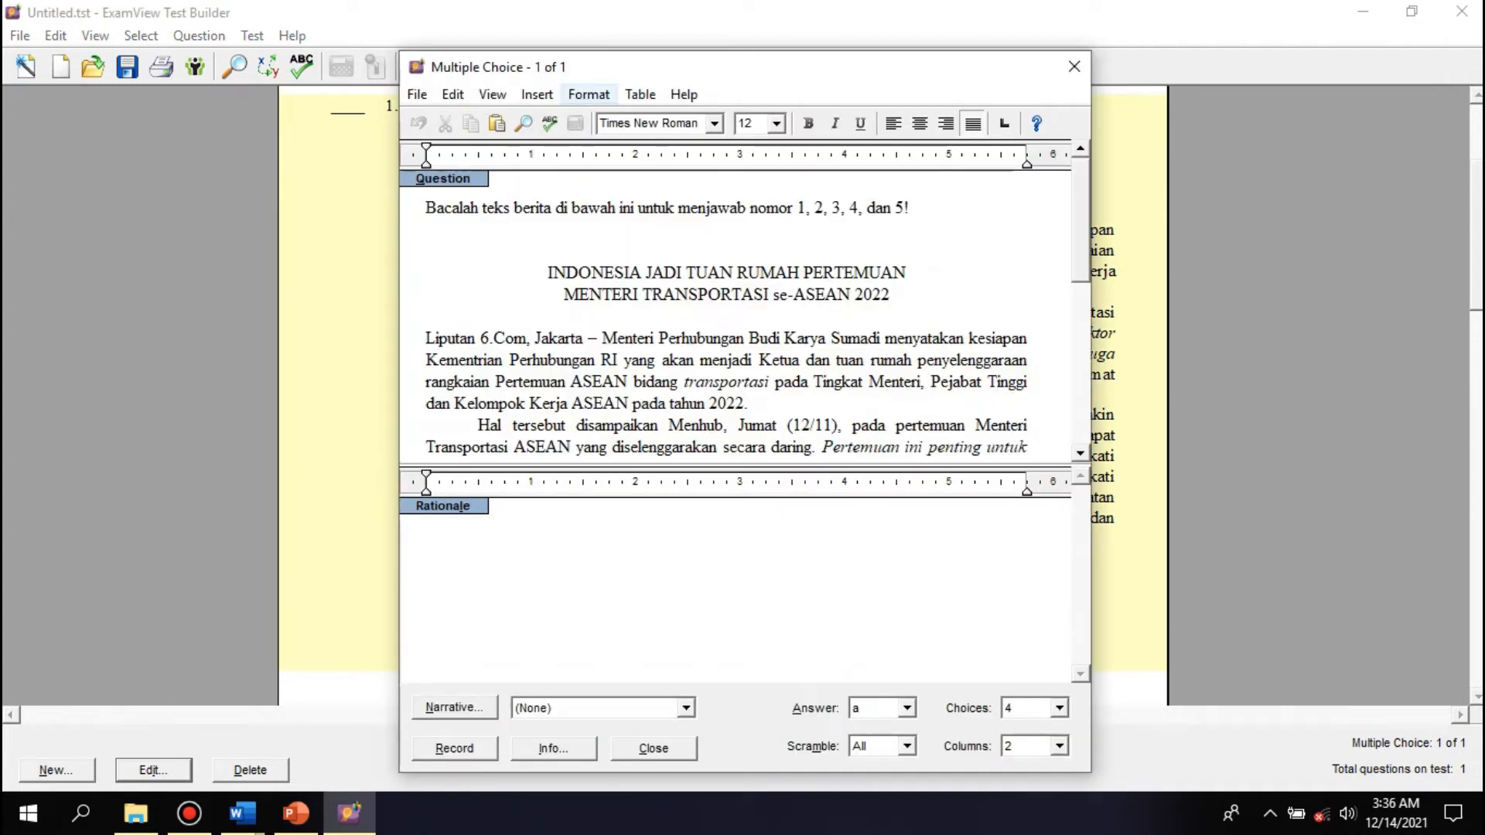
pyautogui.click(589, 94)
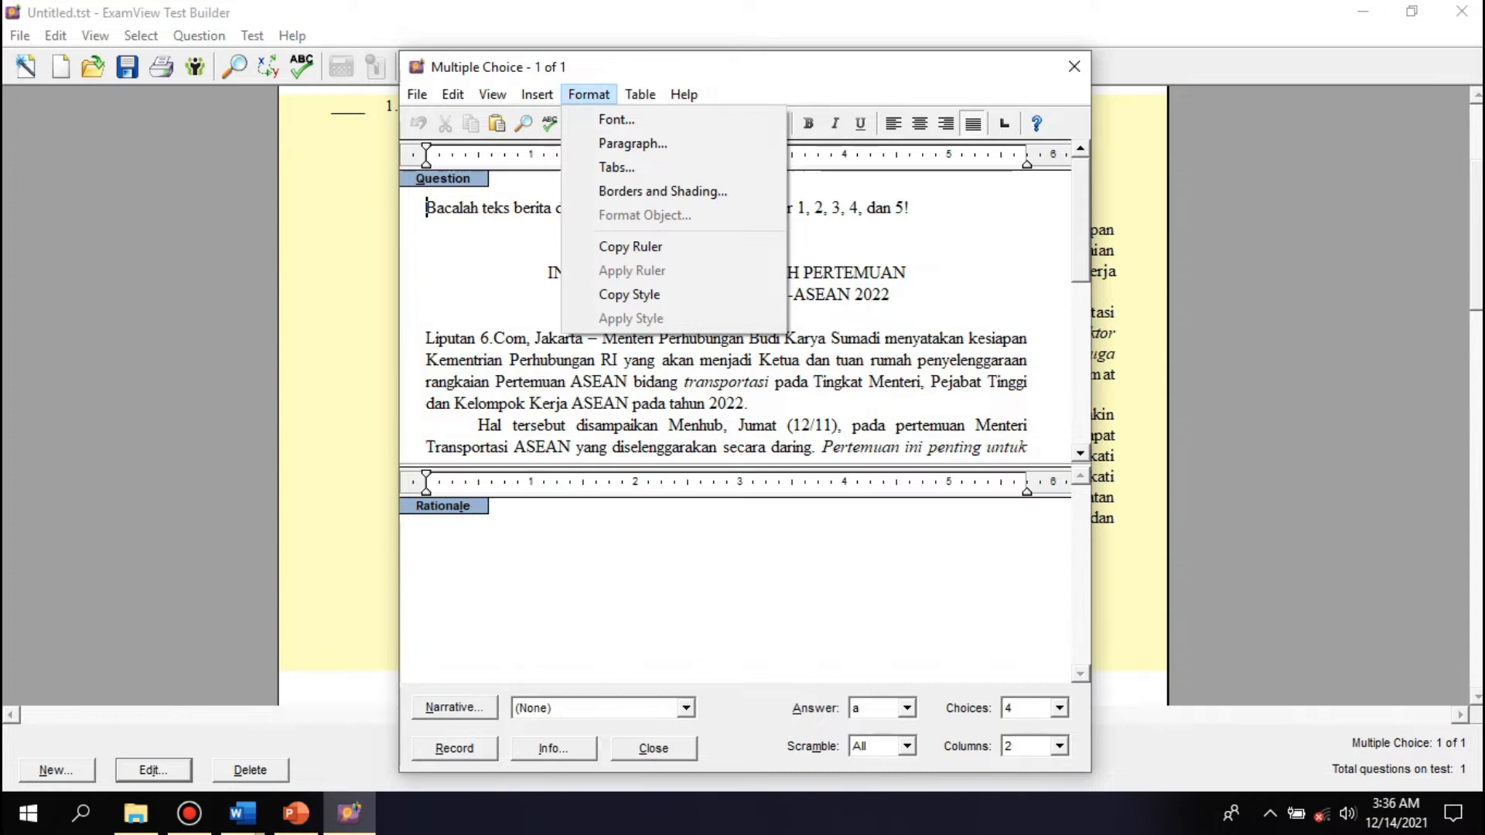
pyautogui.click(589, 95)
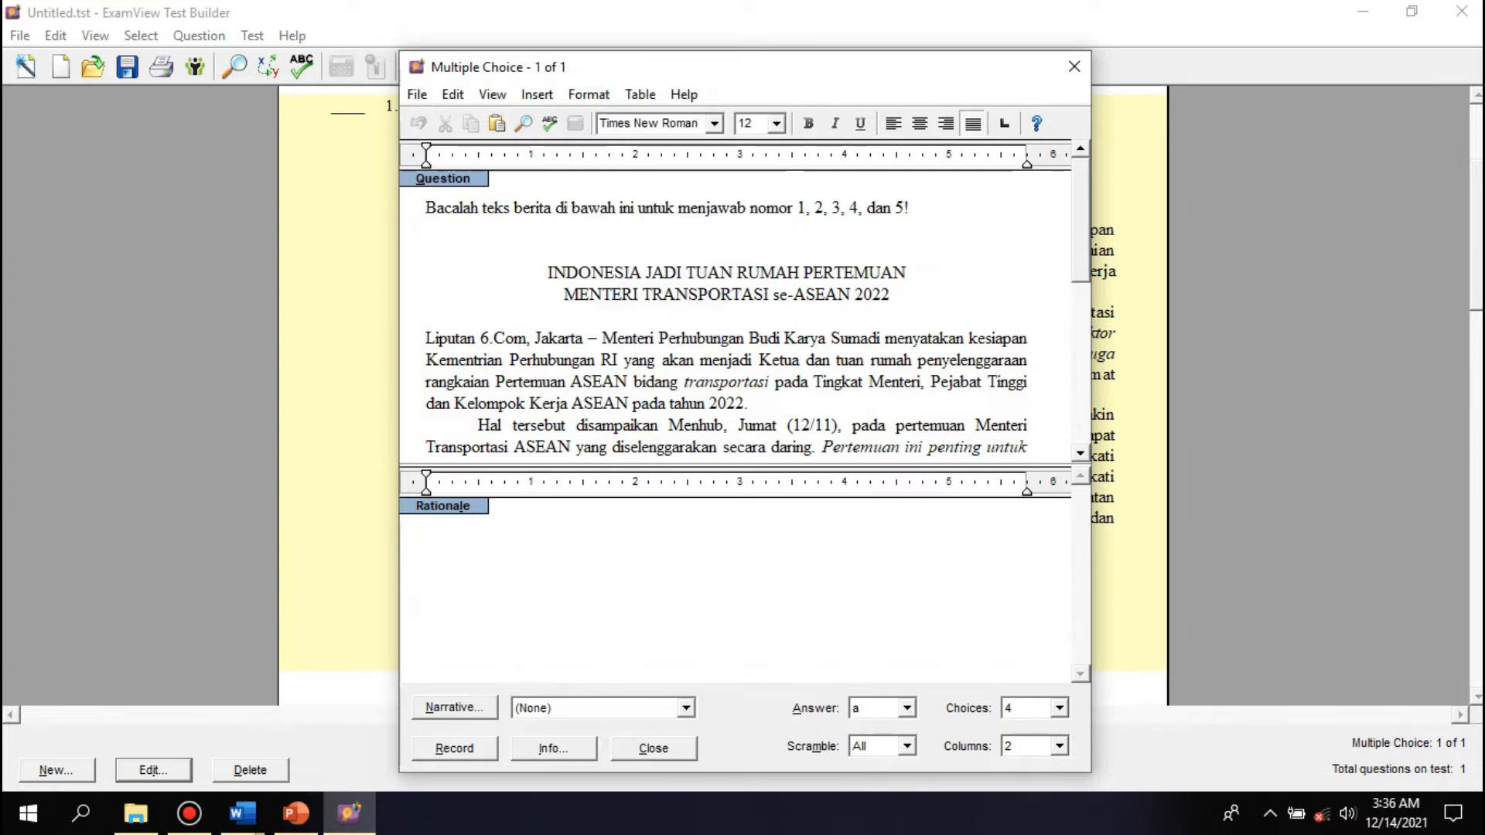
pyautogui.click(907, 747)
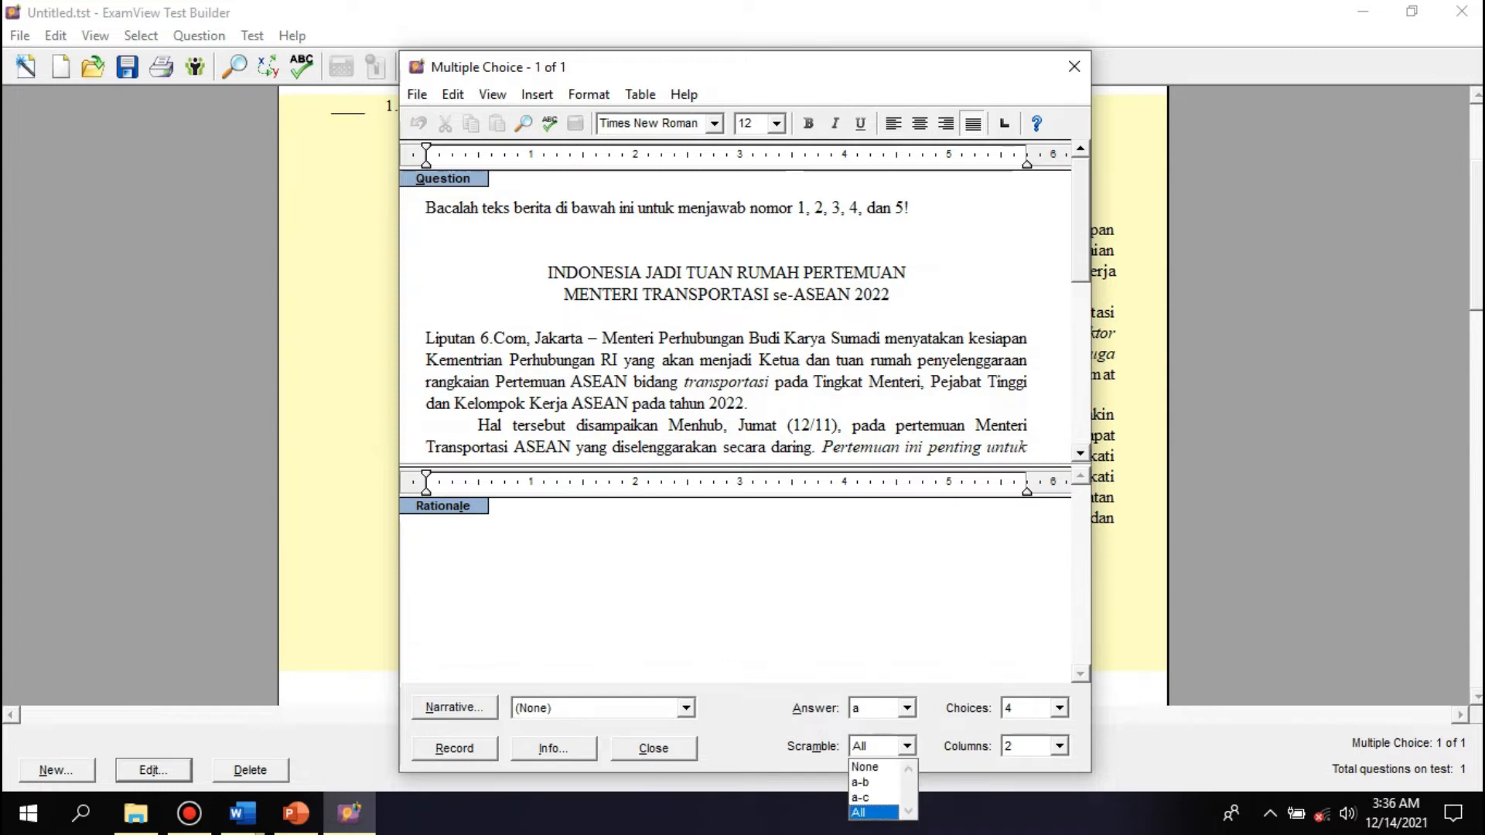
pyautogui.click(907, 746)
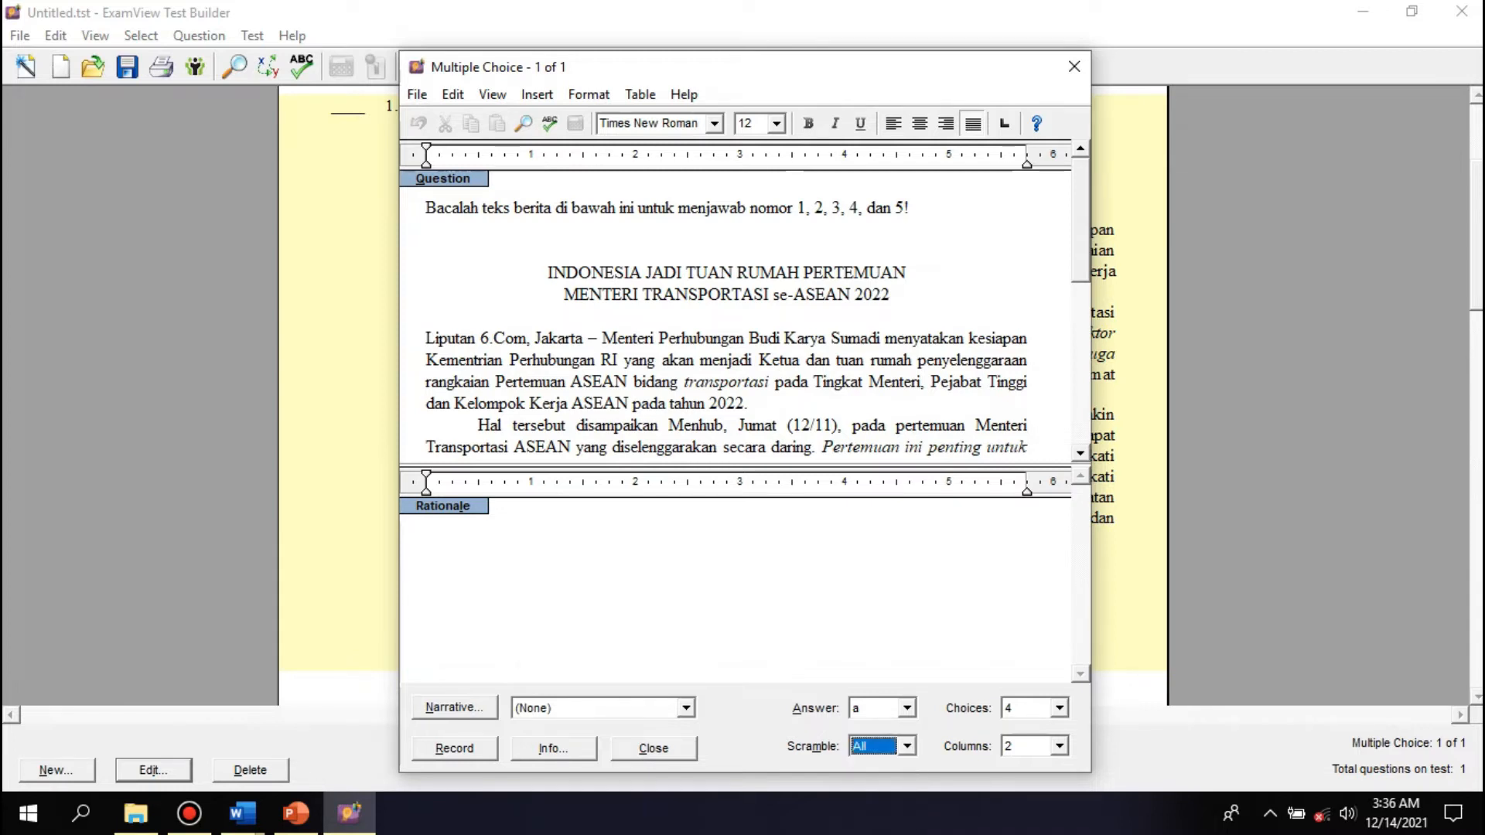
pyautogui.click(537, 95)
pyautogui.click(537, 94)
pyautogui.click(493, 94)
pyautogui.moveTo(589, 94)
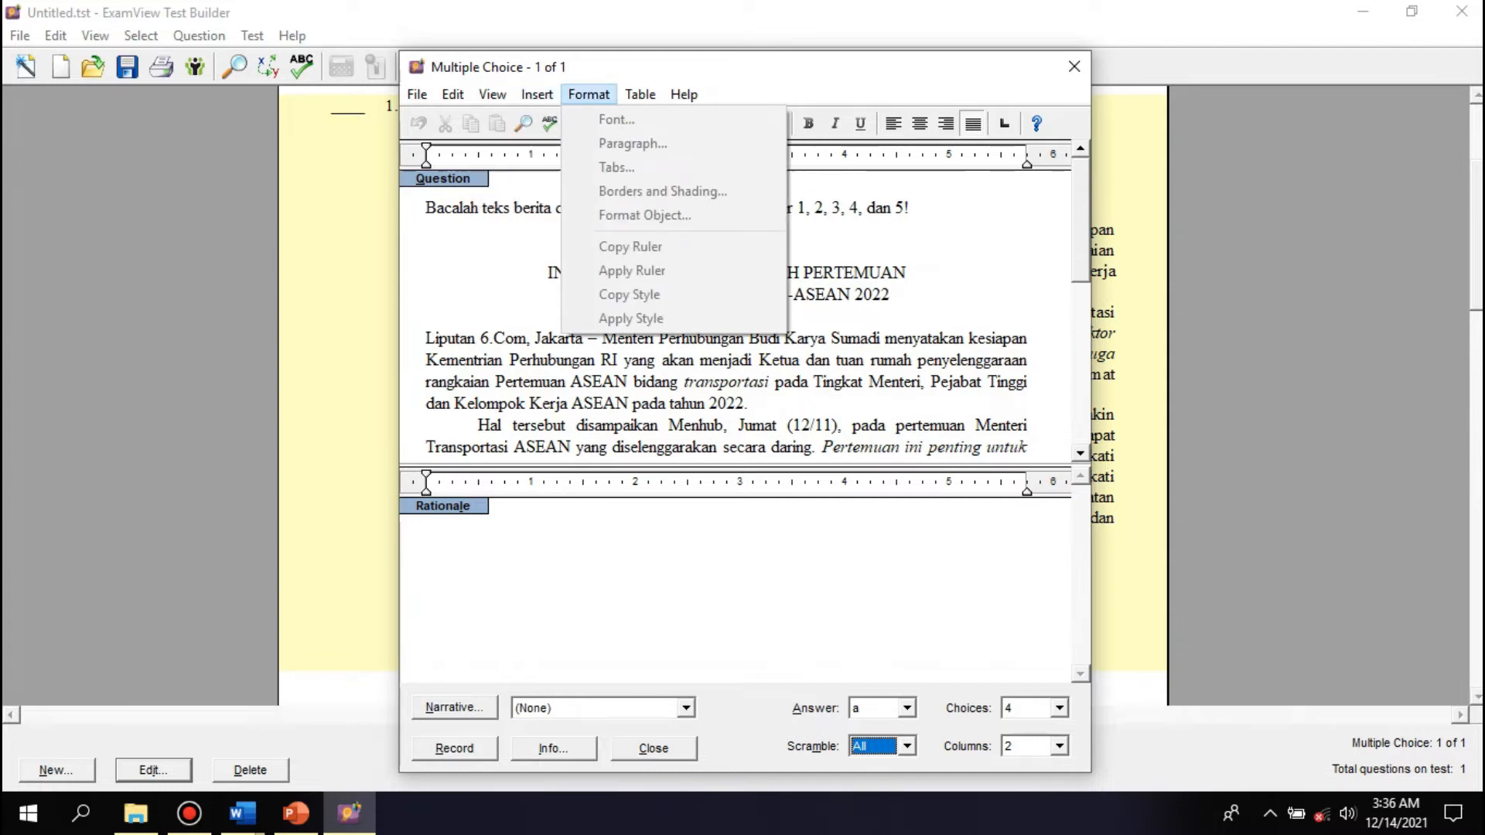
pyautogui.press('Escape')
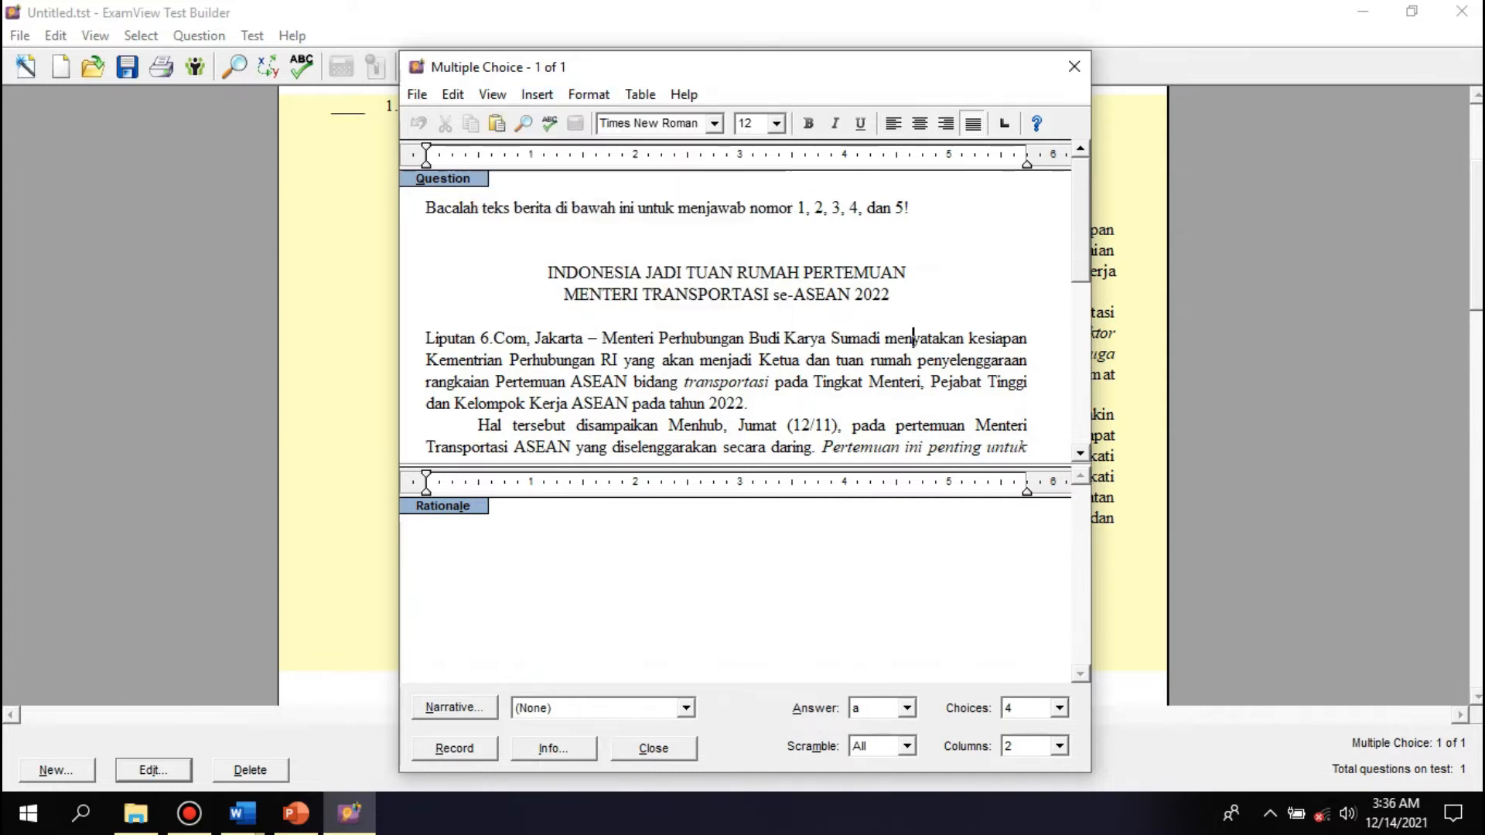
# - Go to answer choice a and check the question's narrative options and the Narratives dialog, leaving the narrative at (None)
pyautogui.scroll(-10, 725, 316)
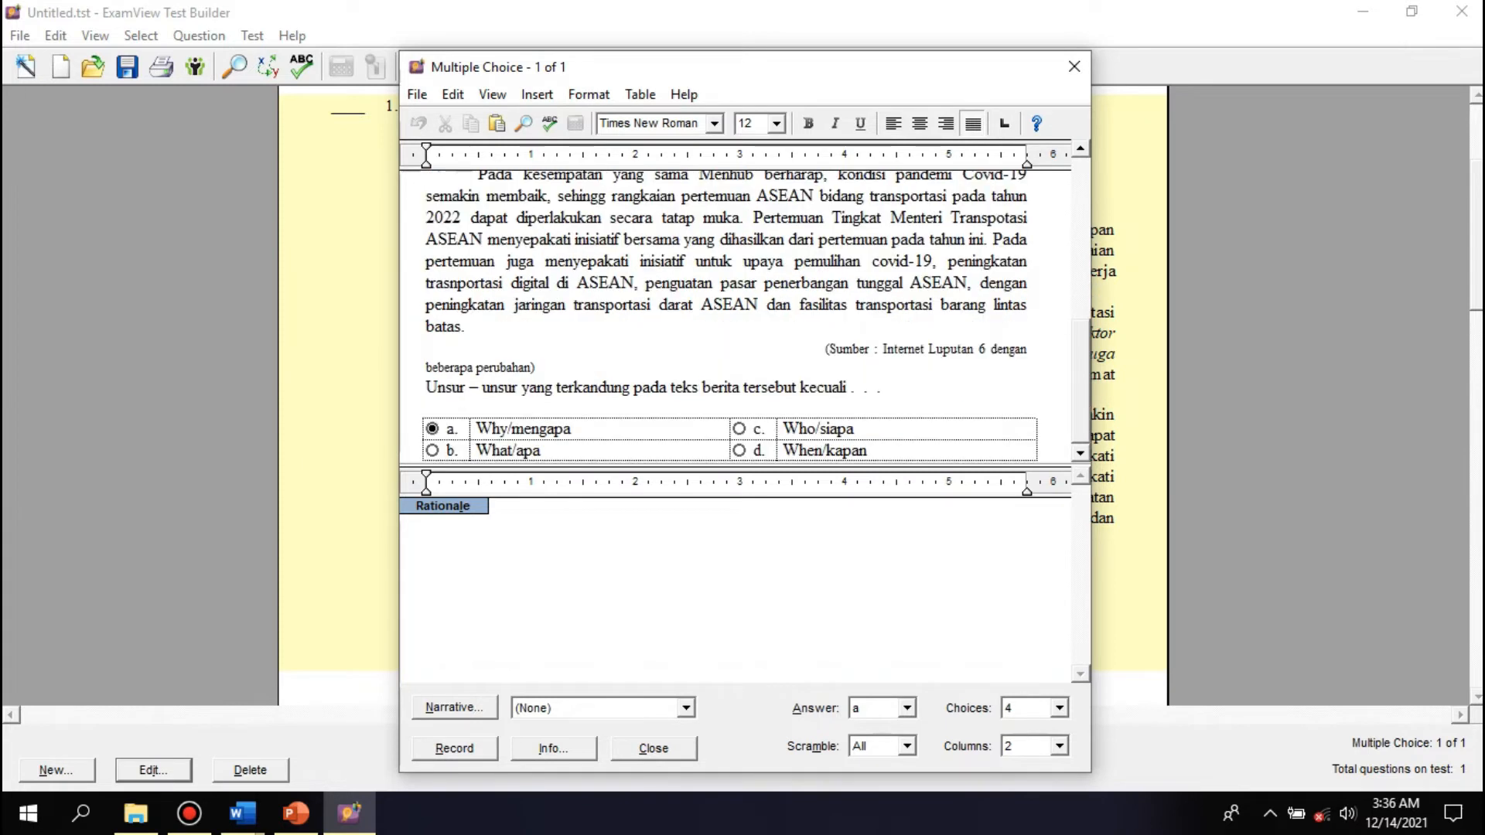
pyautogui.click(478, 429)
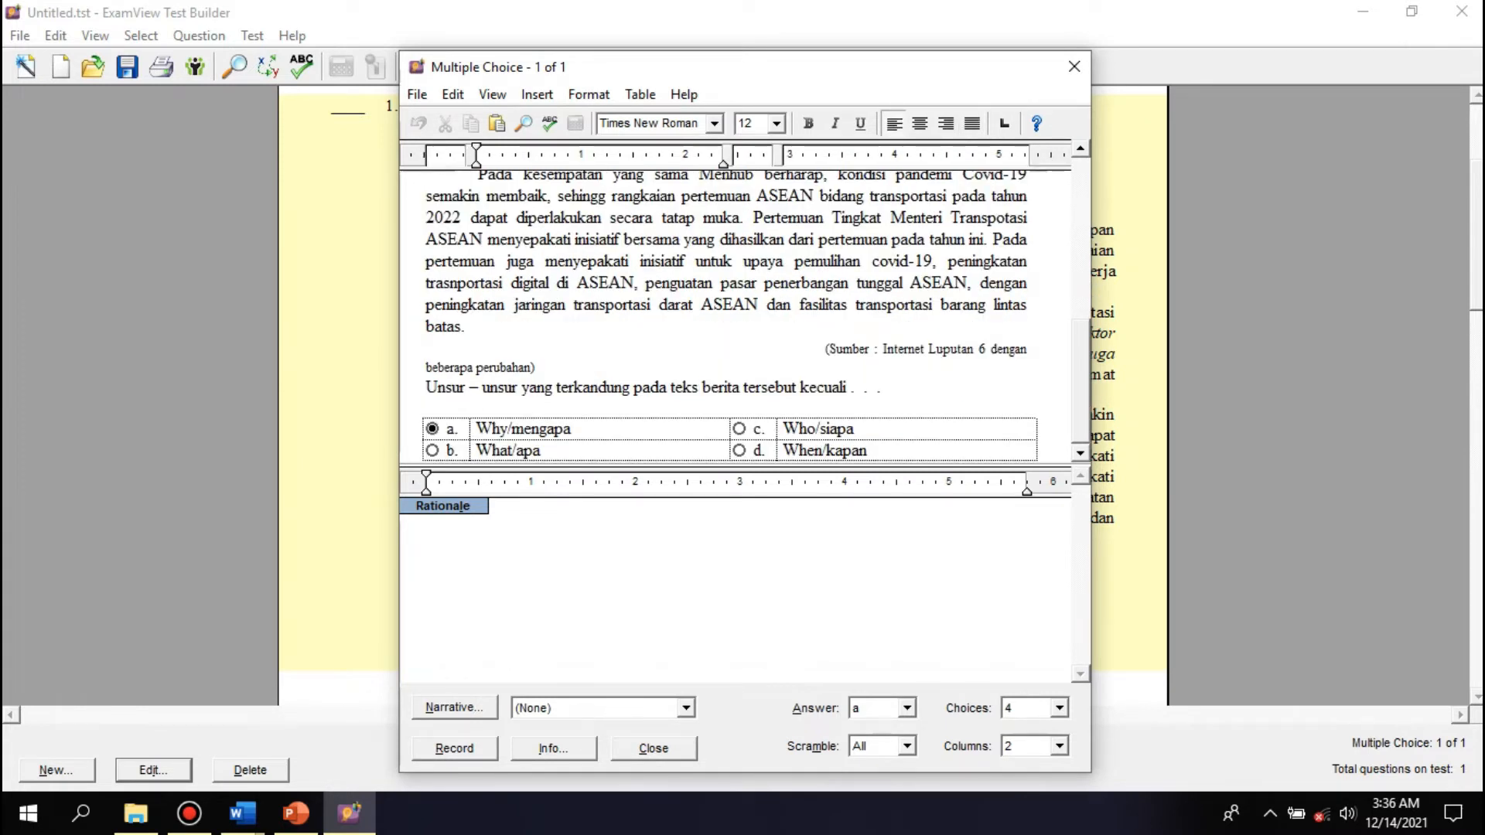
pyautogui.click(686, 709)
pyautogui.click(686, 708)
pyautogui.click(455, 708)
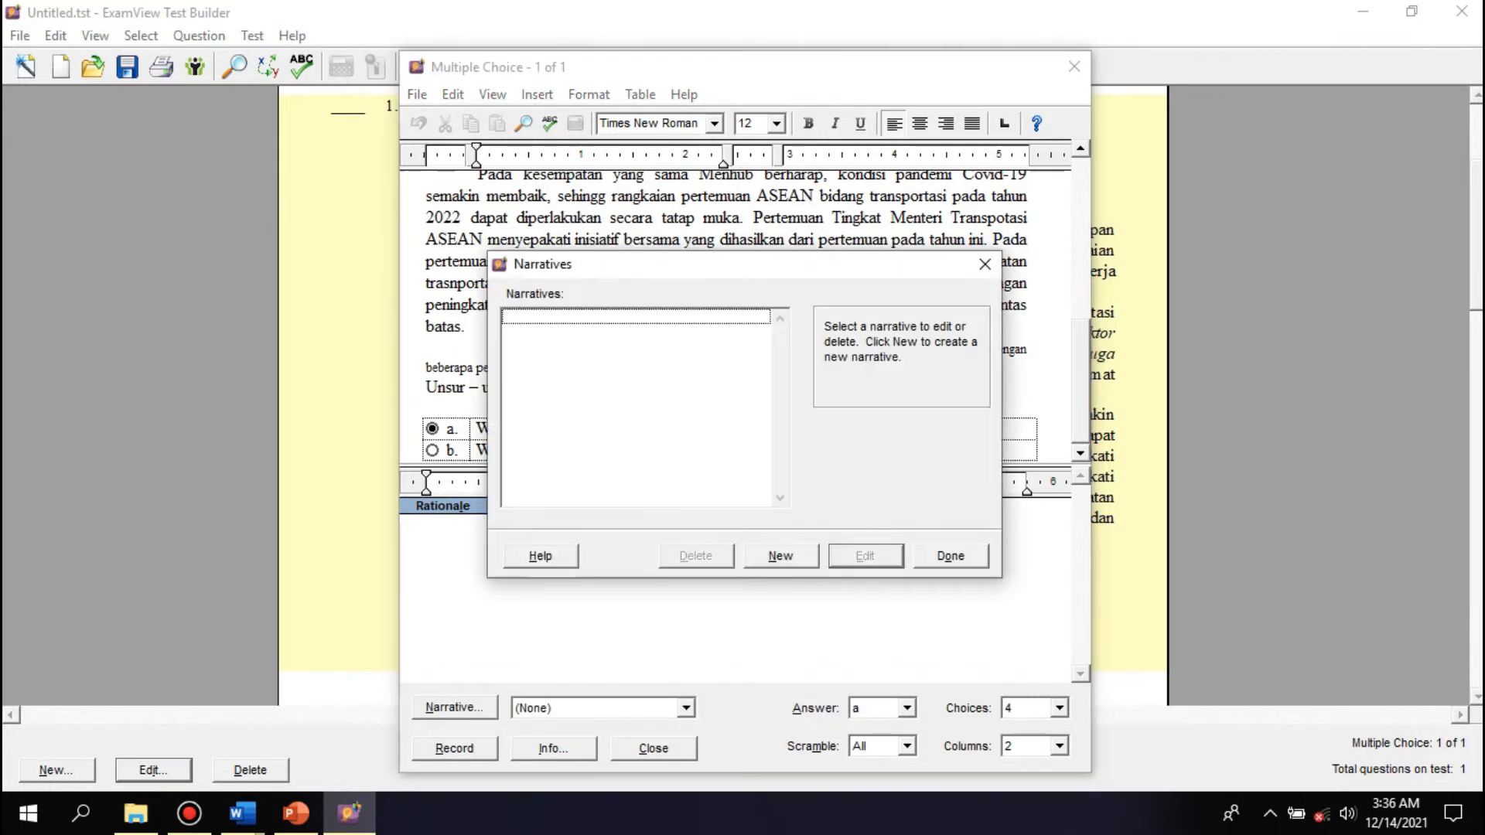
pyautogui.click(985, 264)
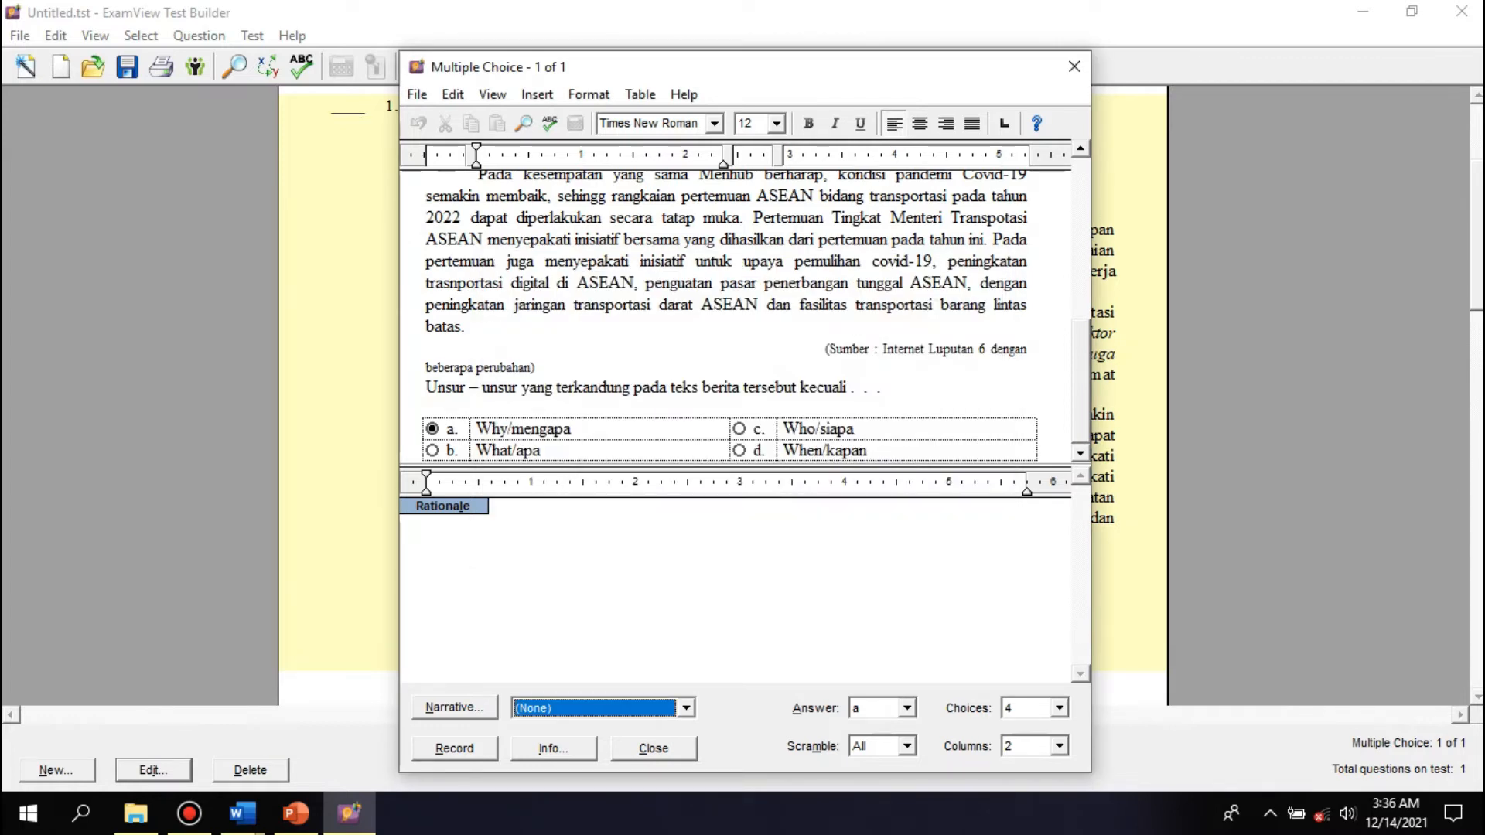
# - Inspect the Font and Paragraph settings for answer choice a, closing both dialogs without changes
pyautogui.click(477, 430)
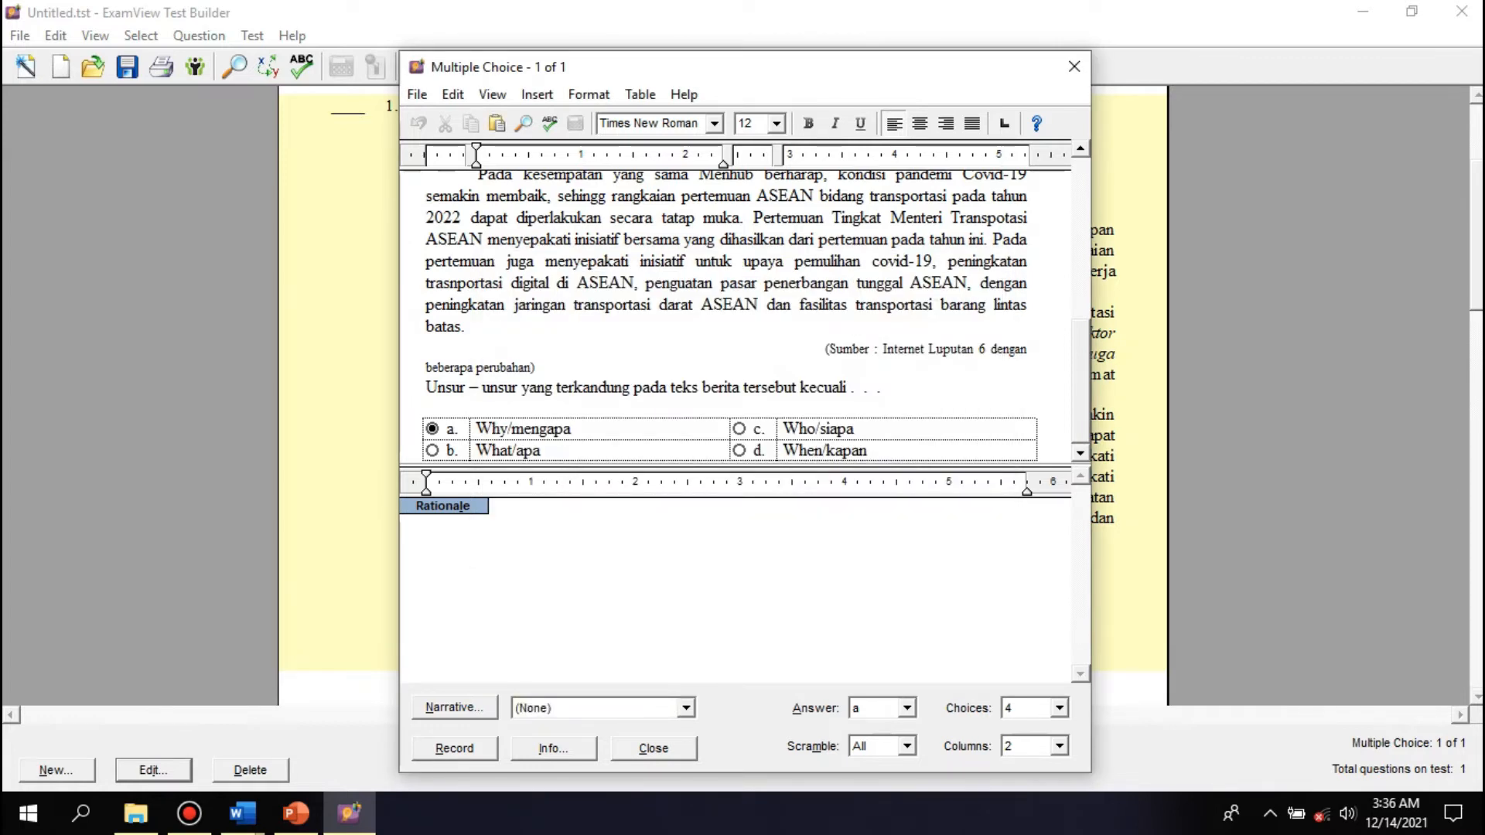
pyautogui.click(589, 94)
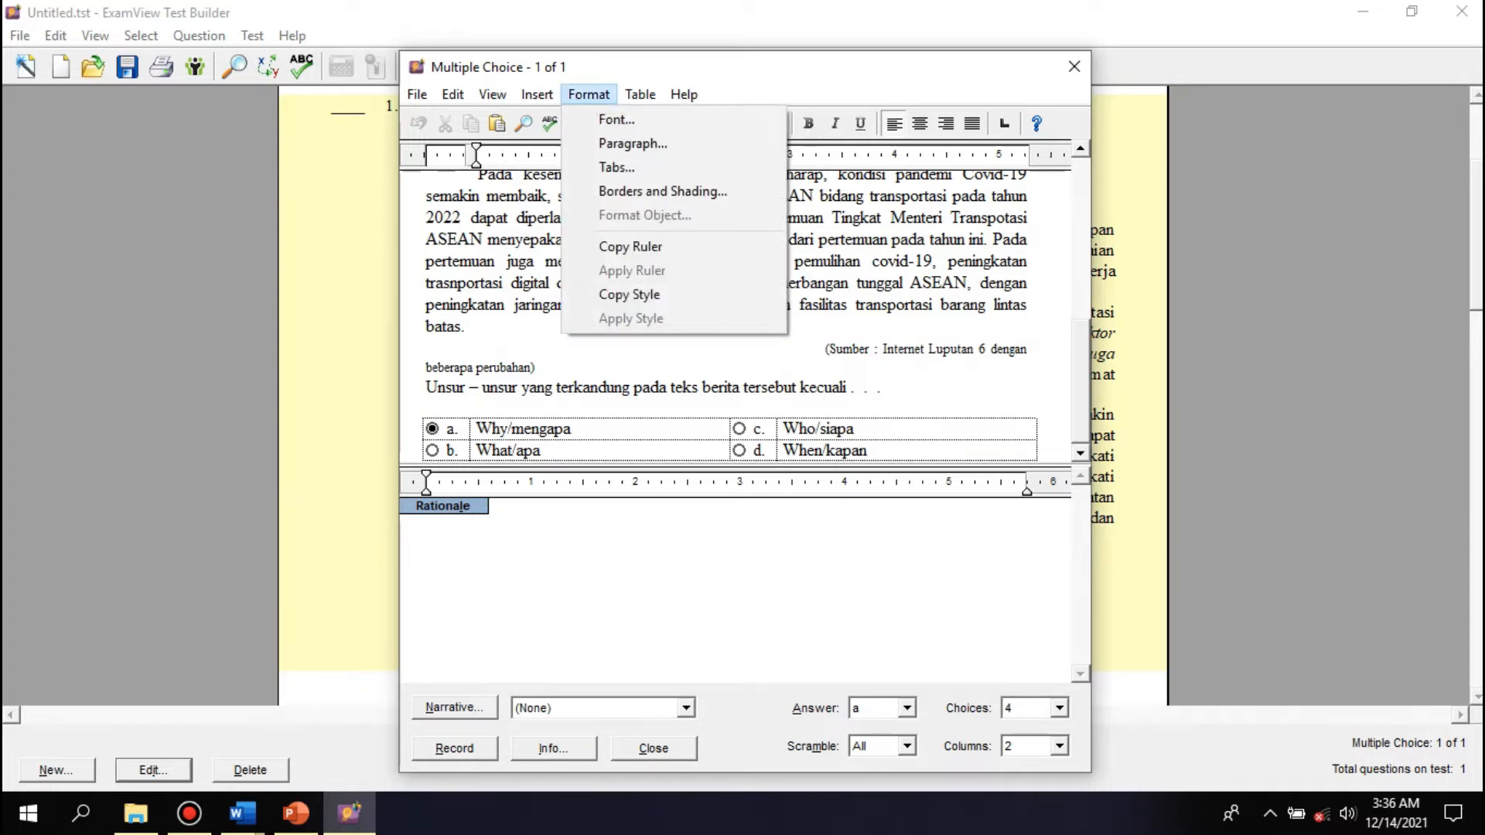
pyautogui.click(616, 119)
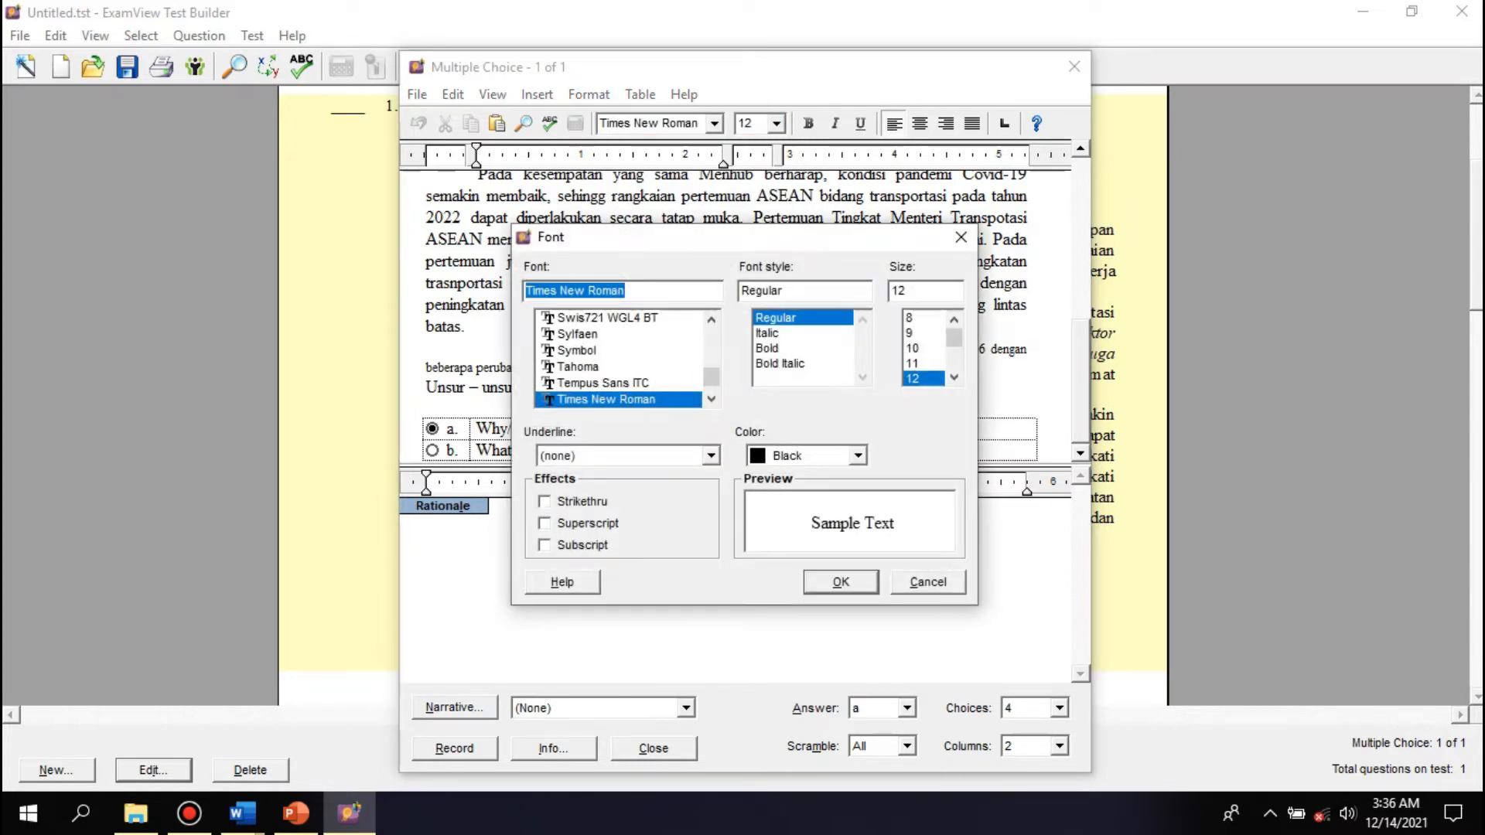
pyautogui.click(961, 237)
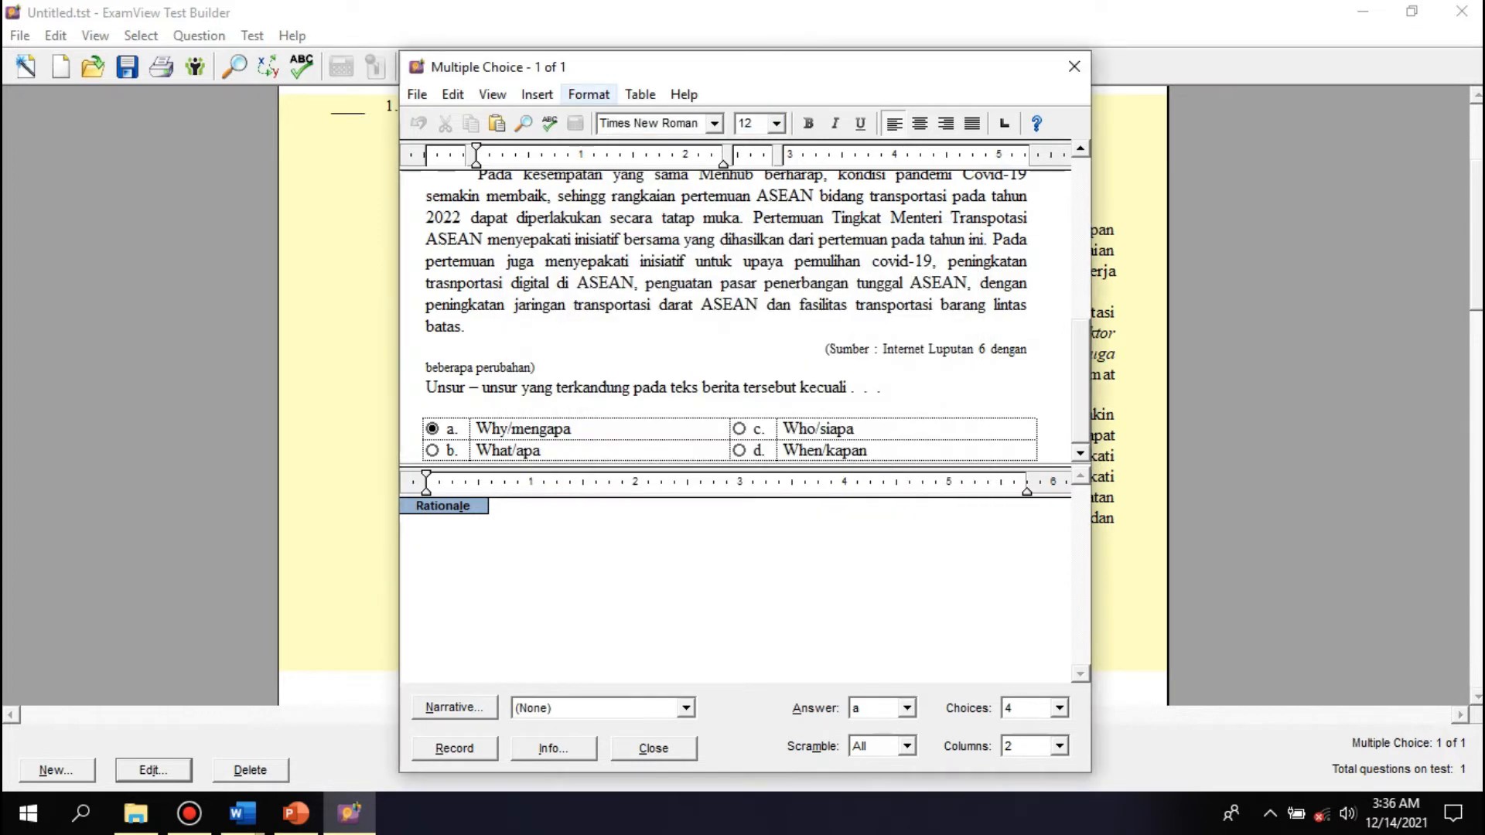
pyautogui.click(589, 95)
pyautogui.press('Return')
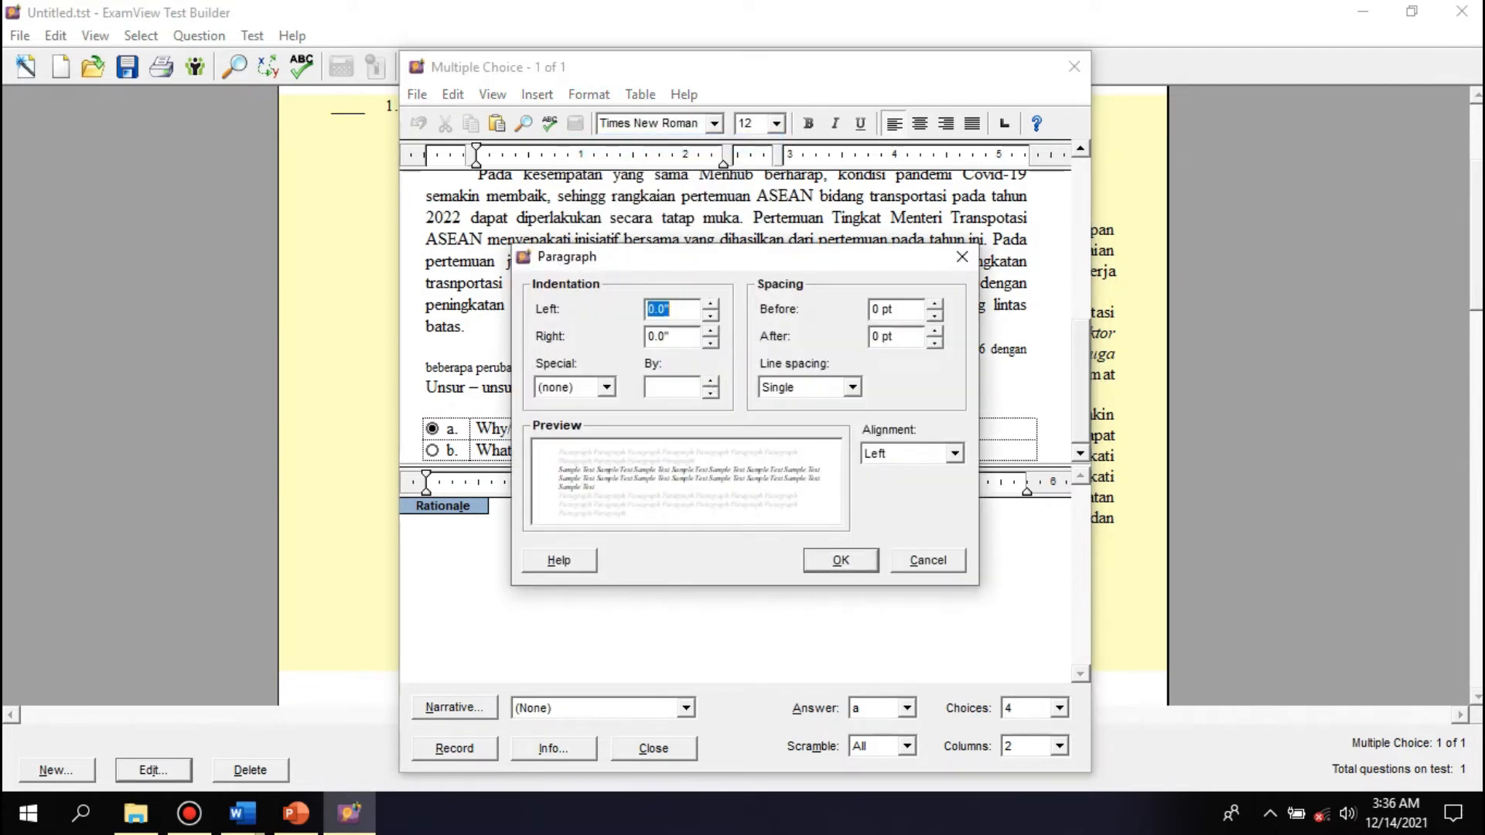
pyautogui.click(962, 256)
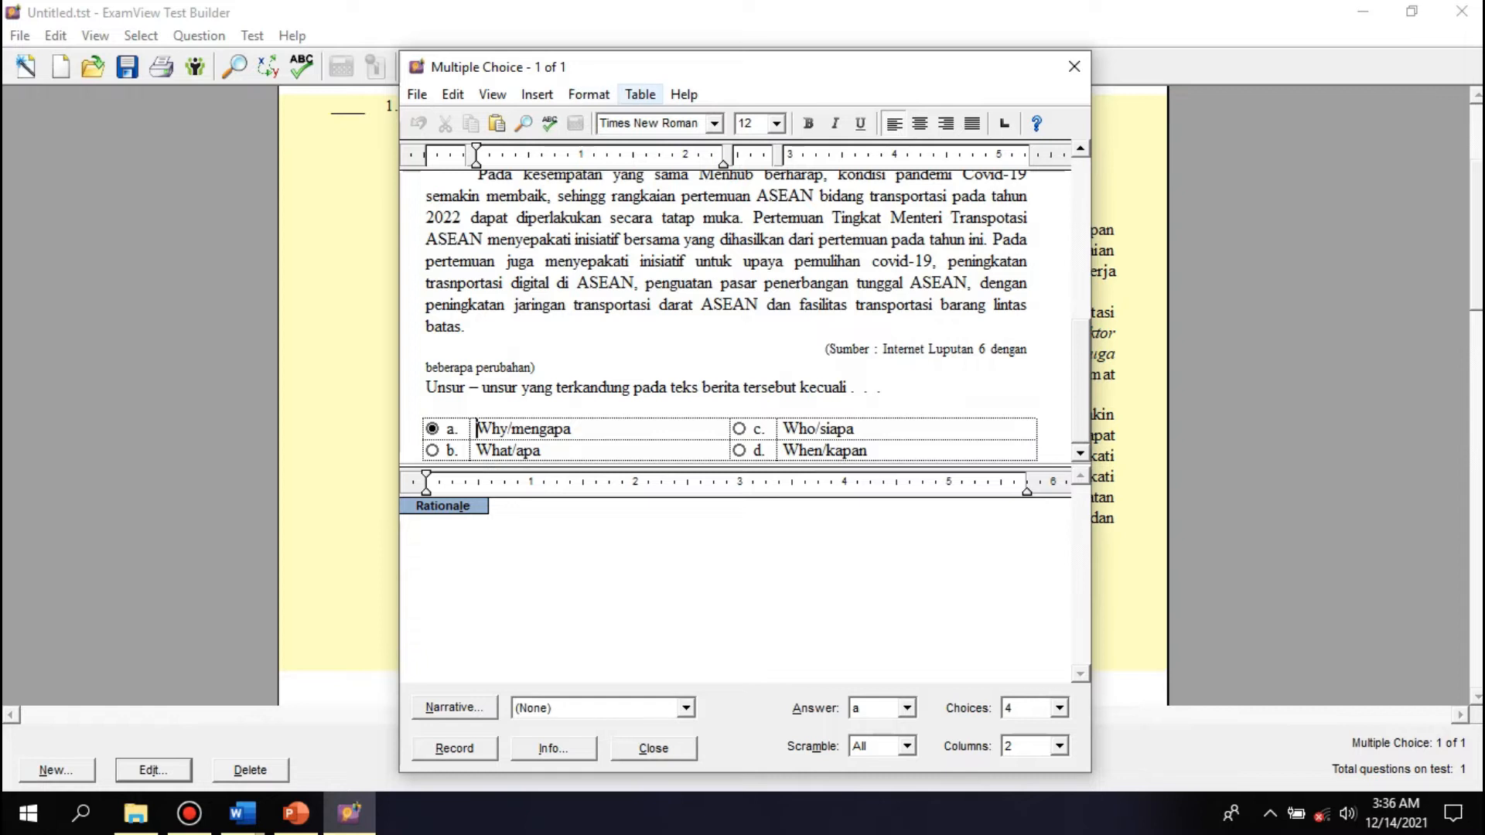
# - Check the table commands and the Borders and Shading settings for answer choice a without applying anything
pyautogui.click(640, 93)
pyautogui.click(641, 93)
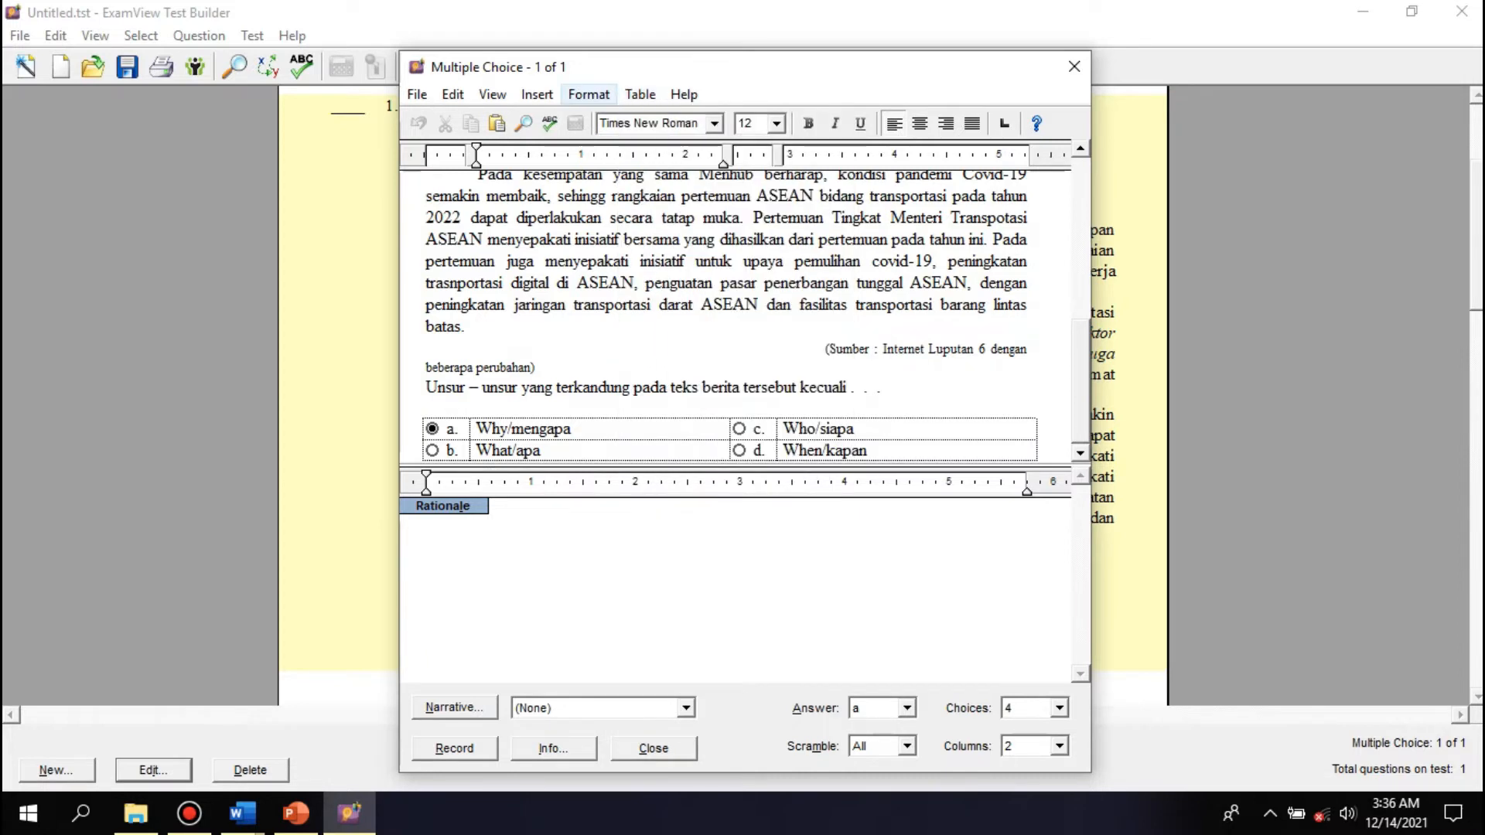
pyautogui.click(588, 94)
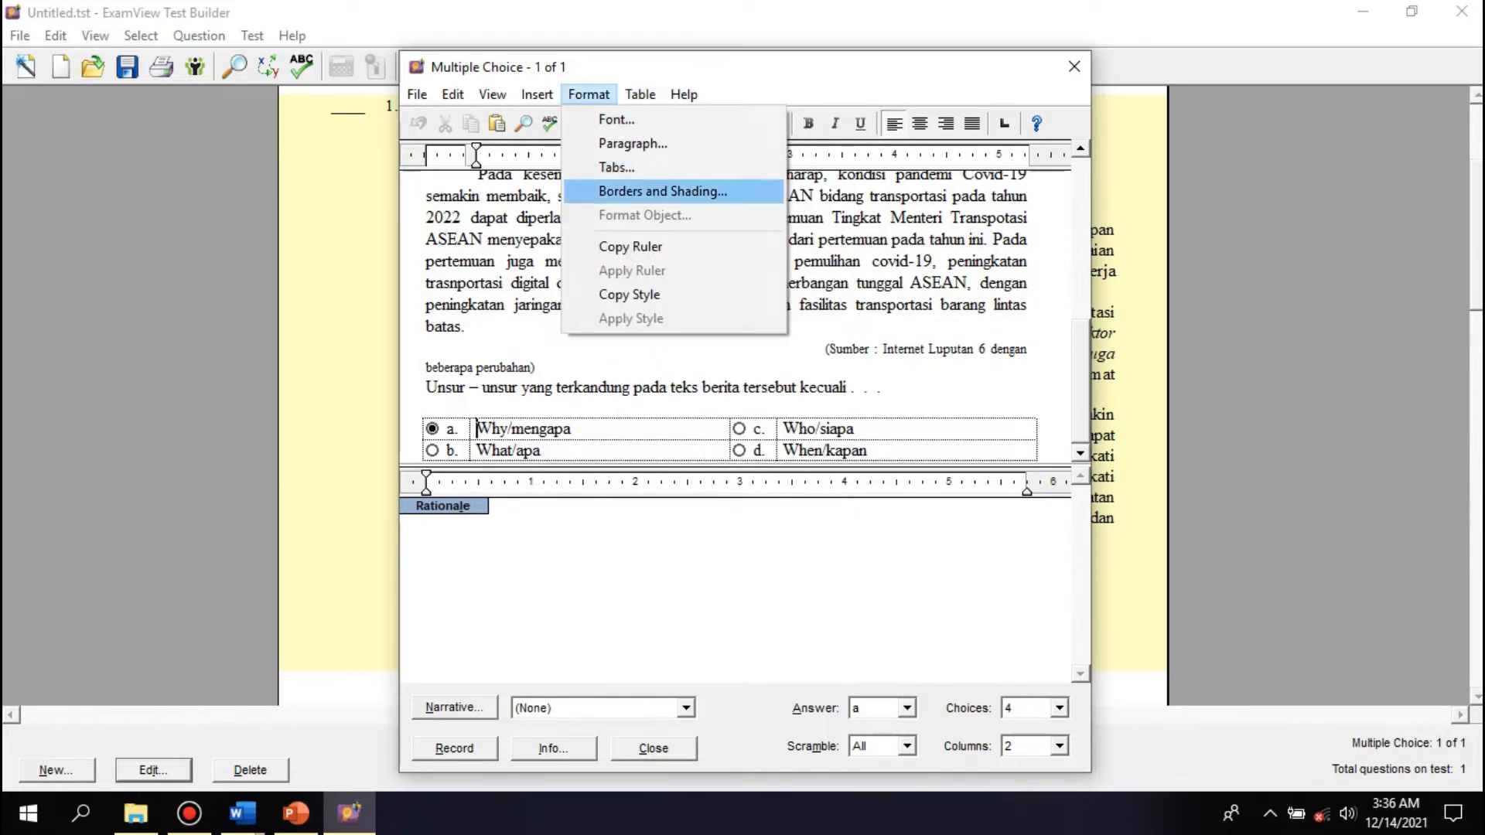
pyautogui.click(663, 191)
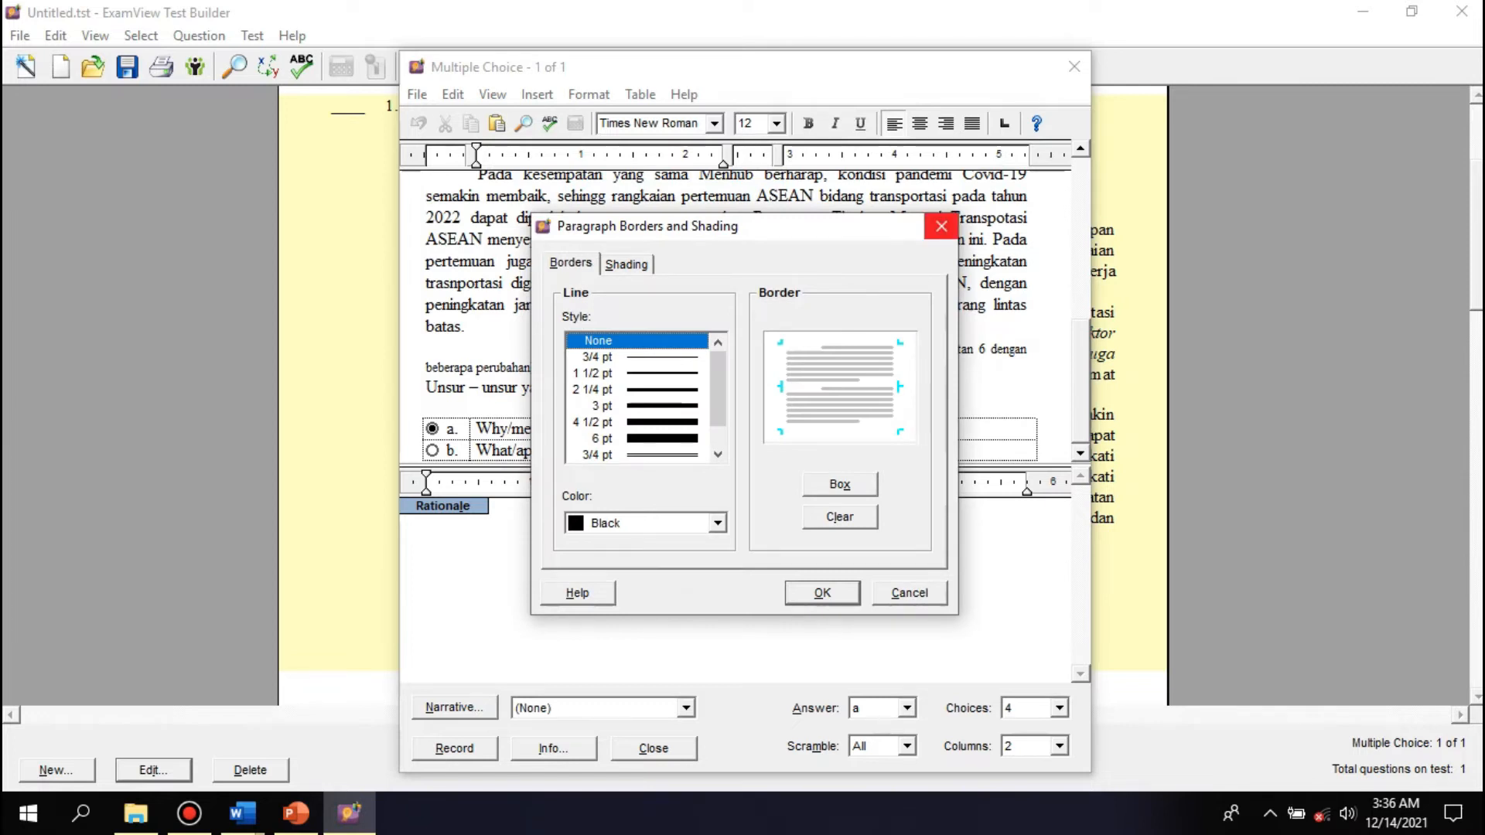
pyautogui.click(941, 226)
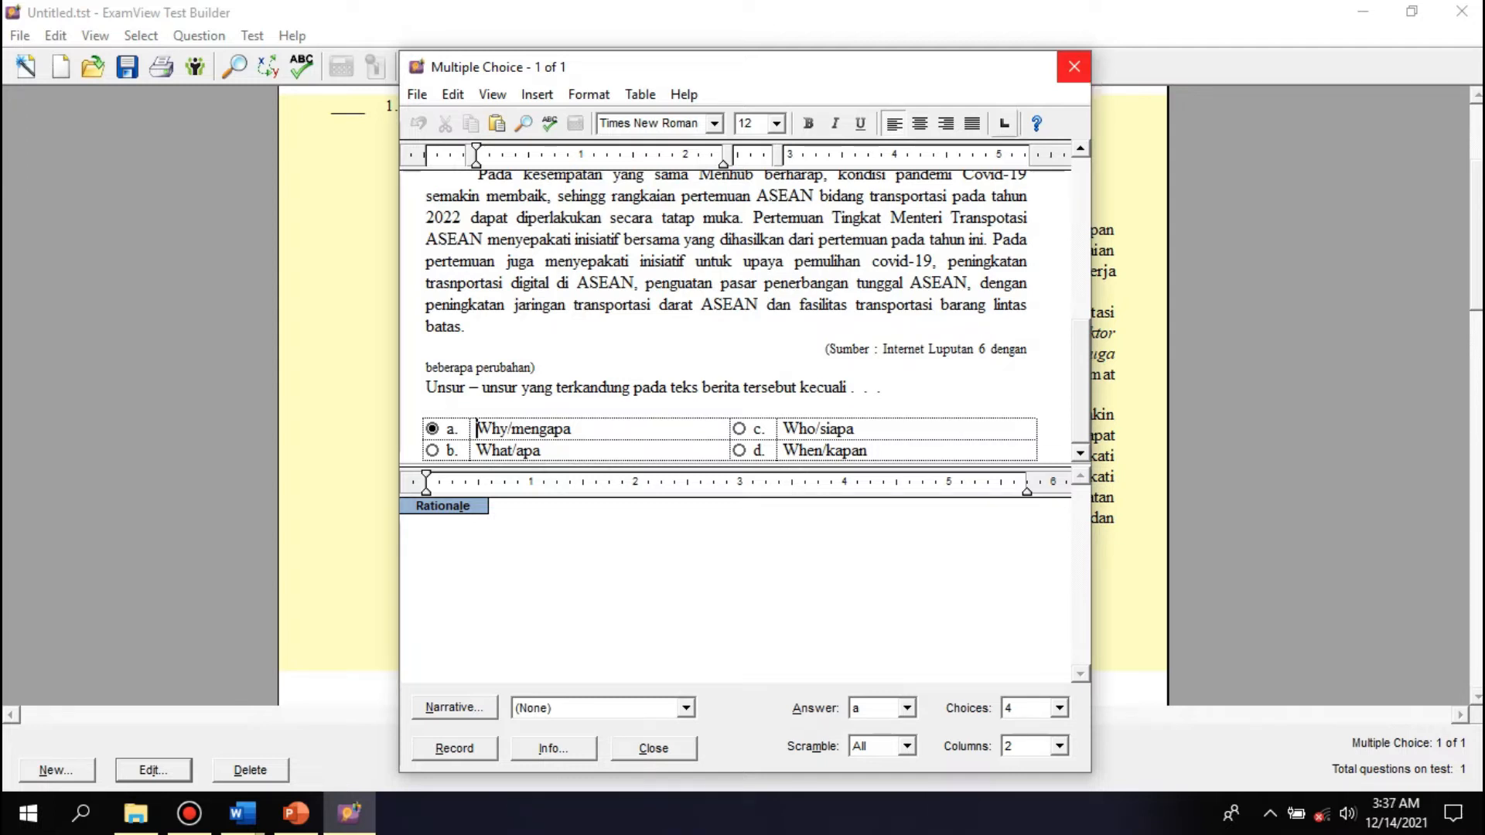
# - Review the question text once more, close its editor and go to the end of the question on the test page
pyautogui.scroll(5, 727, 310)
pyautogui.scroll(-5, 728, 310)
pyautogui.click(1074, 67)
pyautogui.scroll(-3, 762, 294)
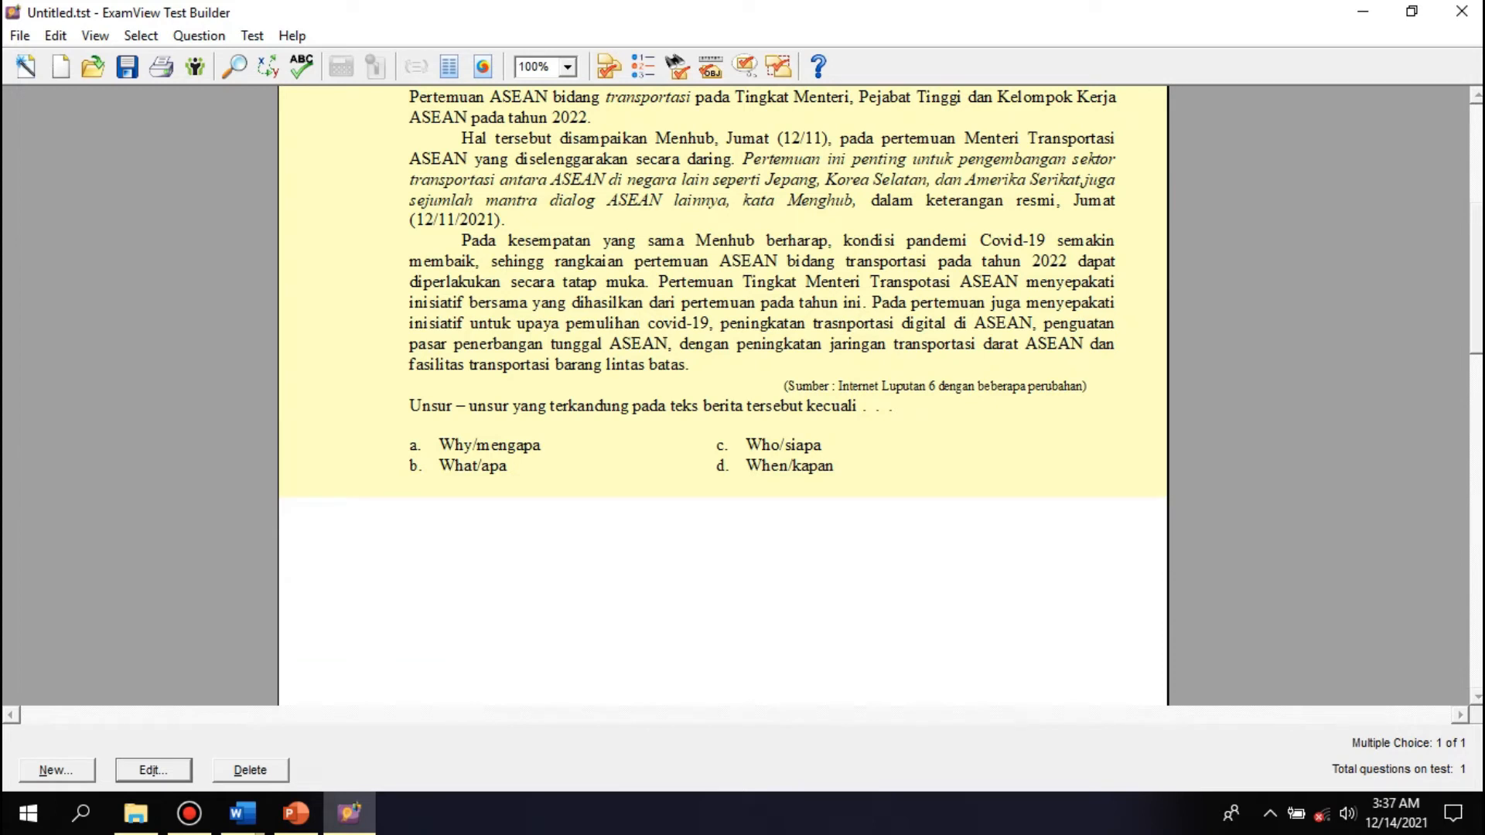
# - Create a new Matching question and go through its choice, answer and question fields
pyautogui.click(57, 771)
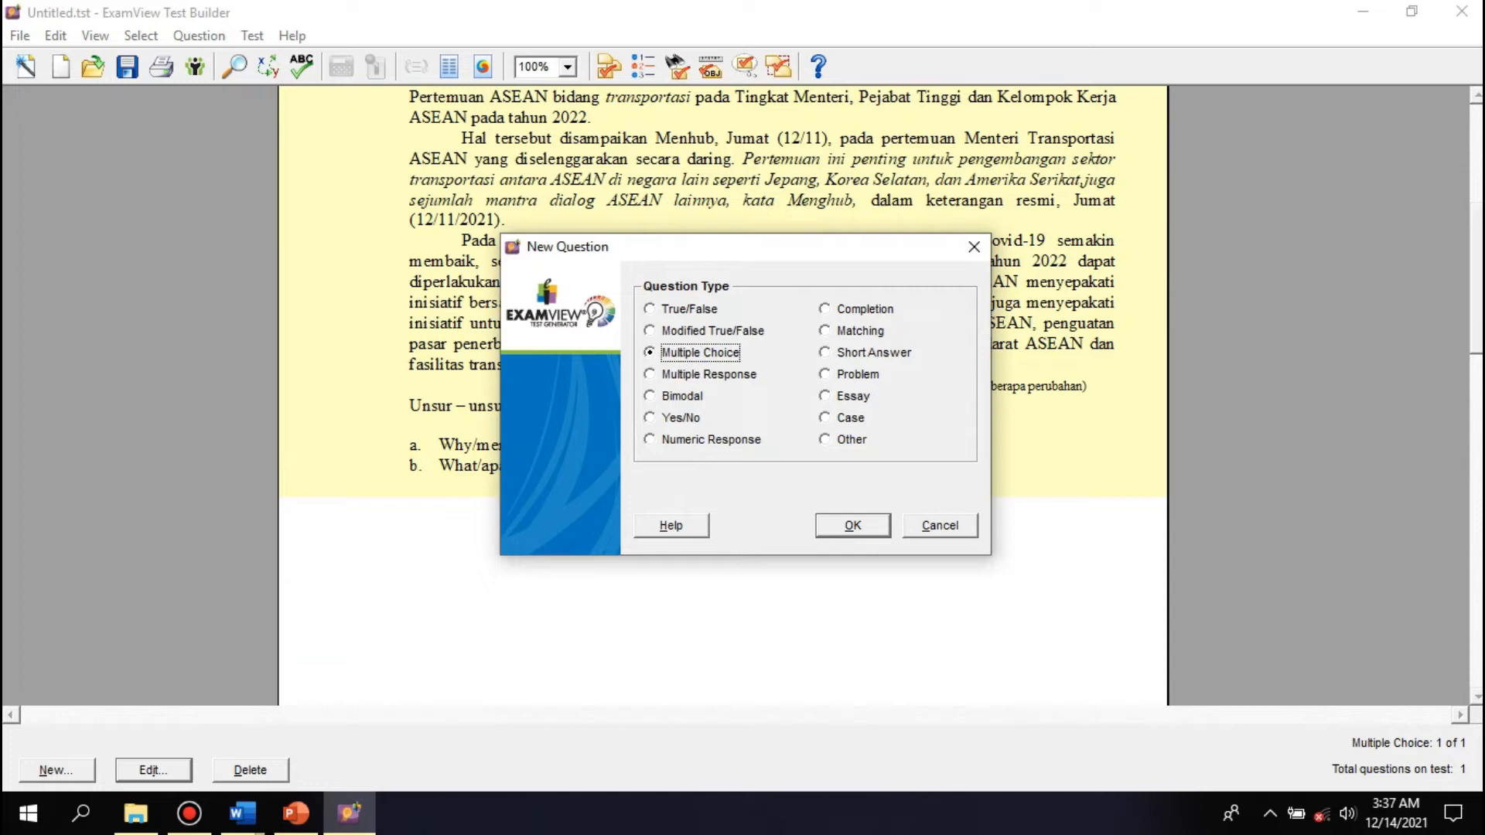
pyautogui.click(858, 331)
pyautogui.press('Return')
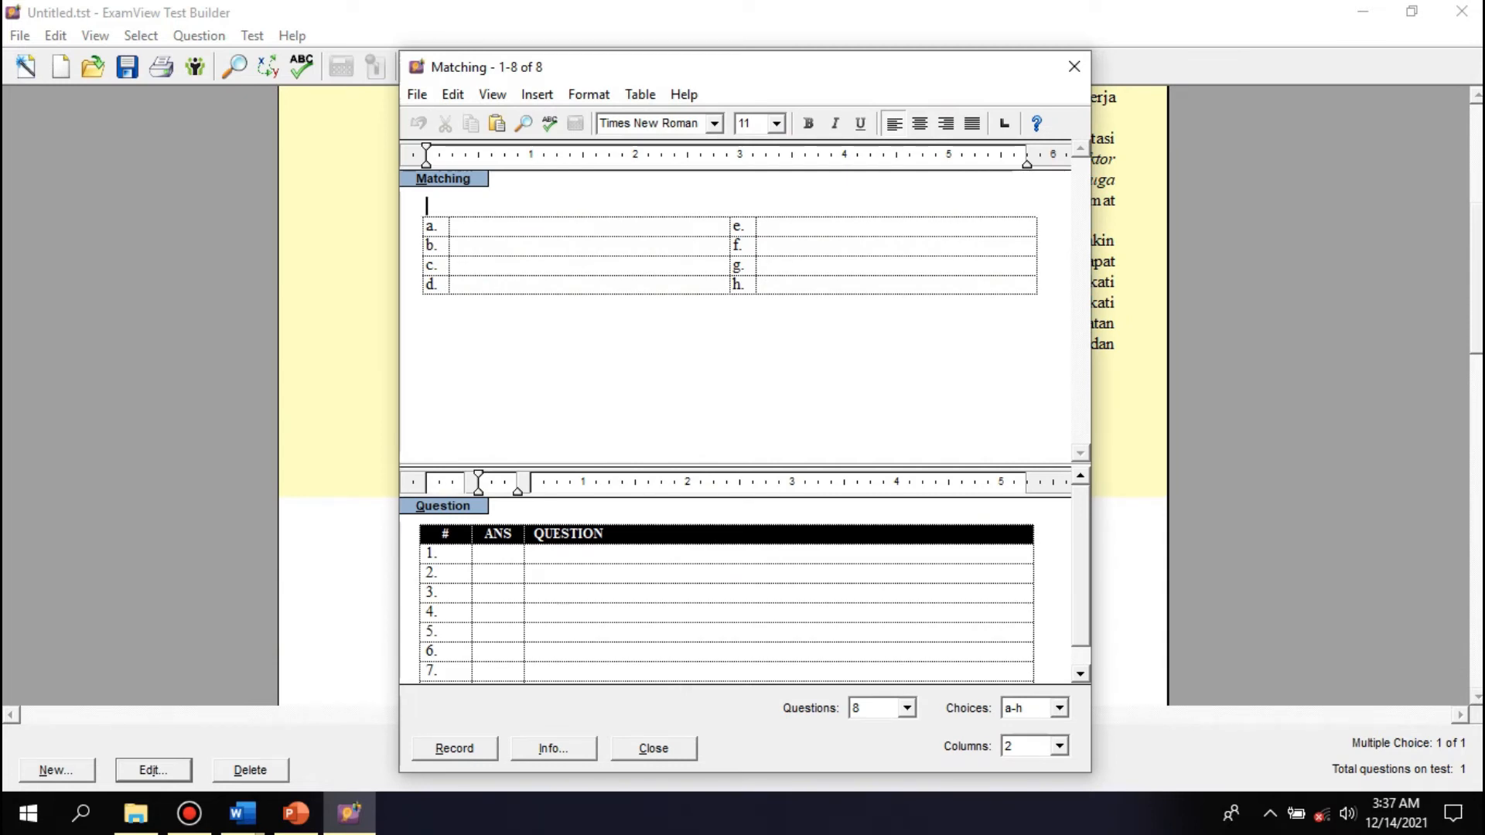
pyautogui.click(534, 554)
pyautogui.click(456, 227)
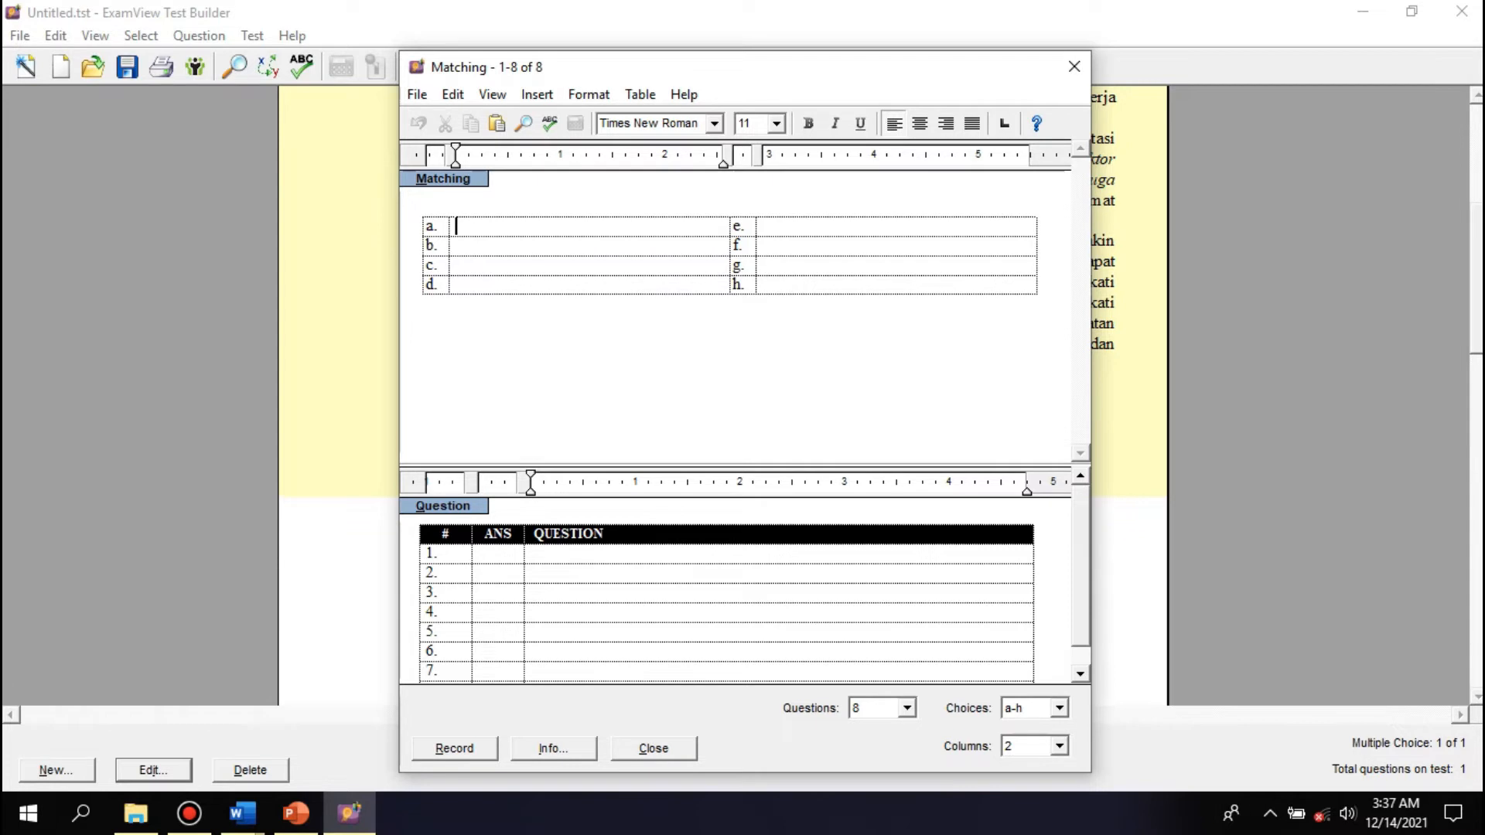
pyautogui.click(480, 554)
pyautogui.click(532, 554)
pyautogui.click(480, 553)
# - Set the matching set to 2 questions with choices a-b
pyautogui.click(907, 708)
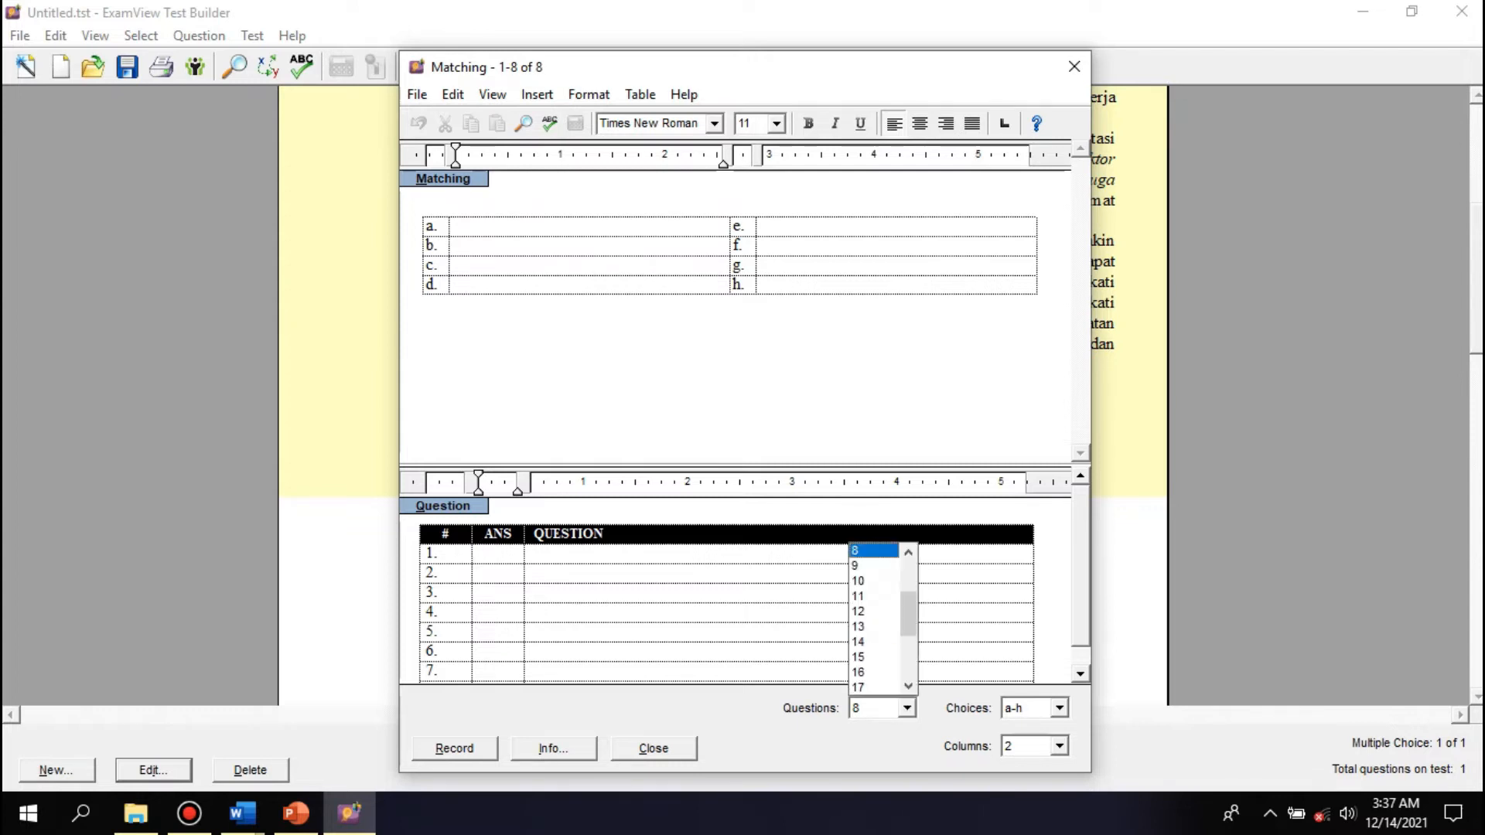
pyautogui.scroll(3, 875, 581)
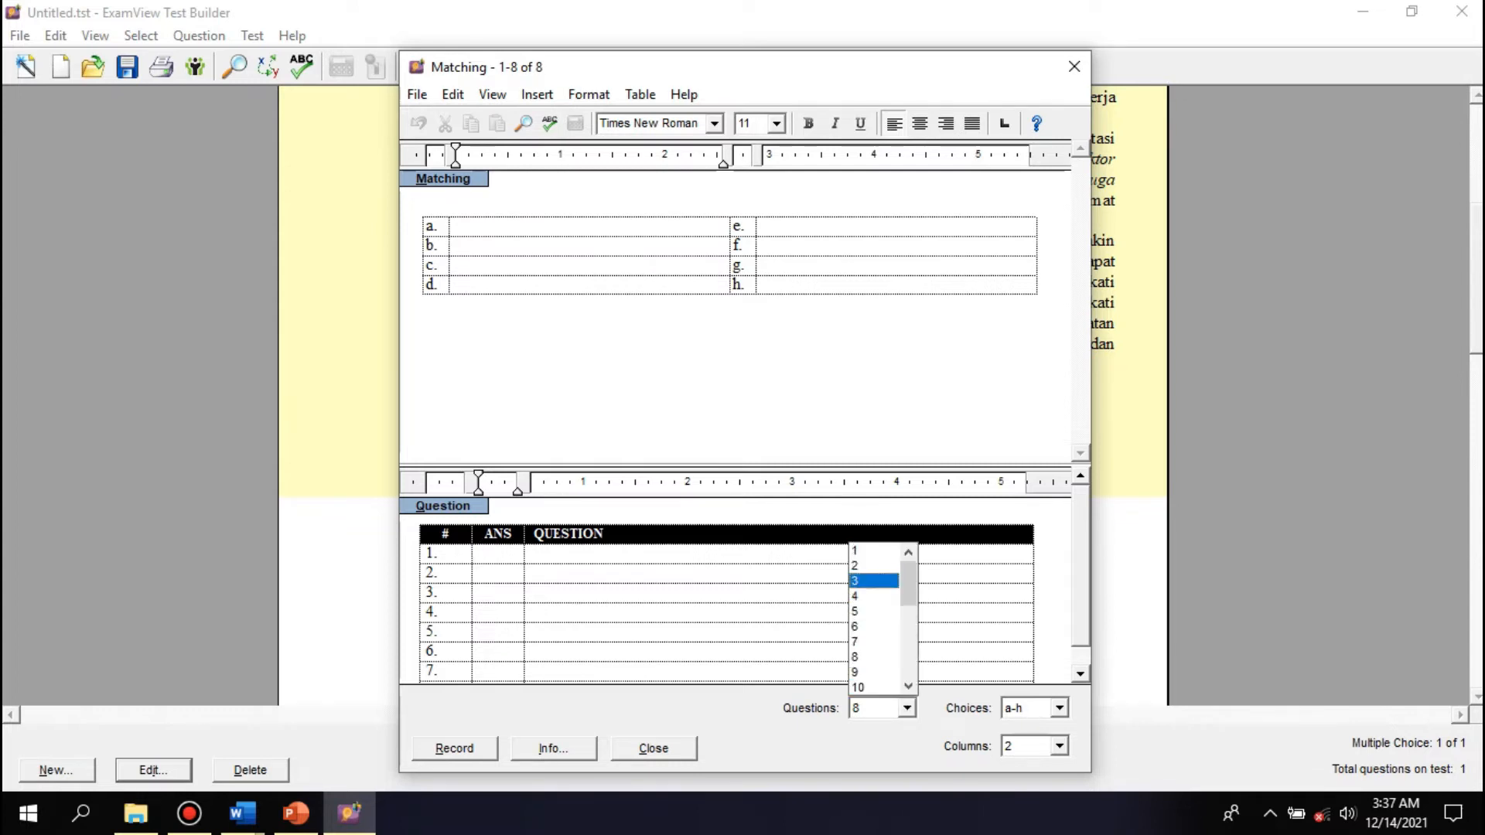
pyautogui.click(874, 565)
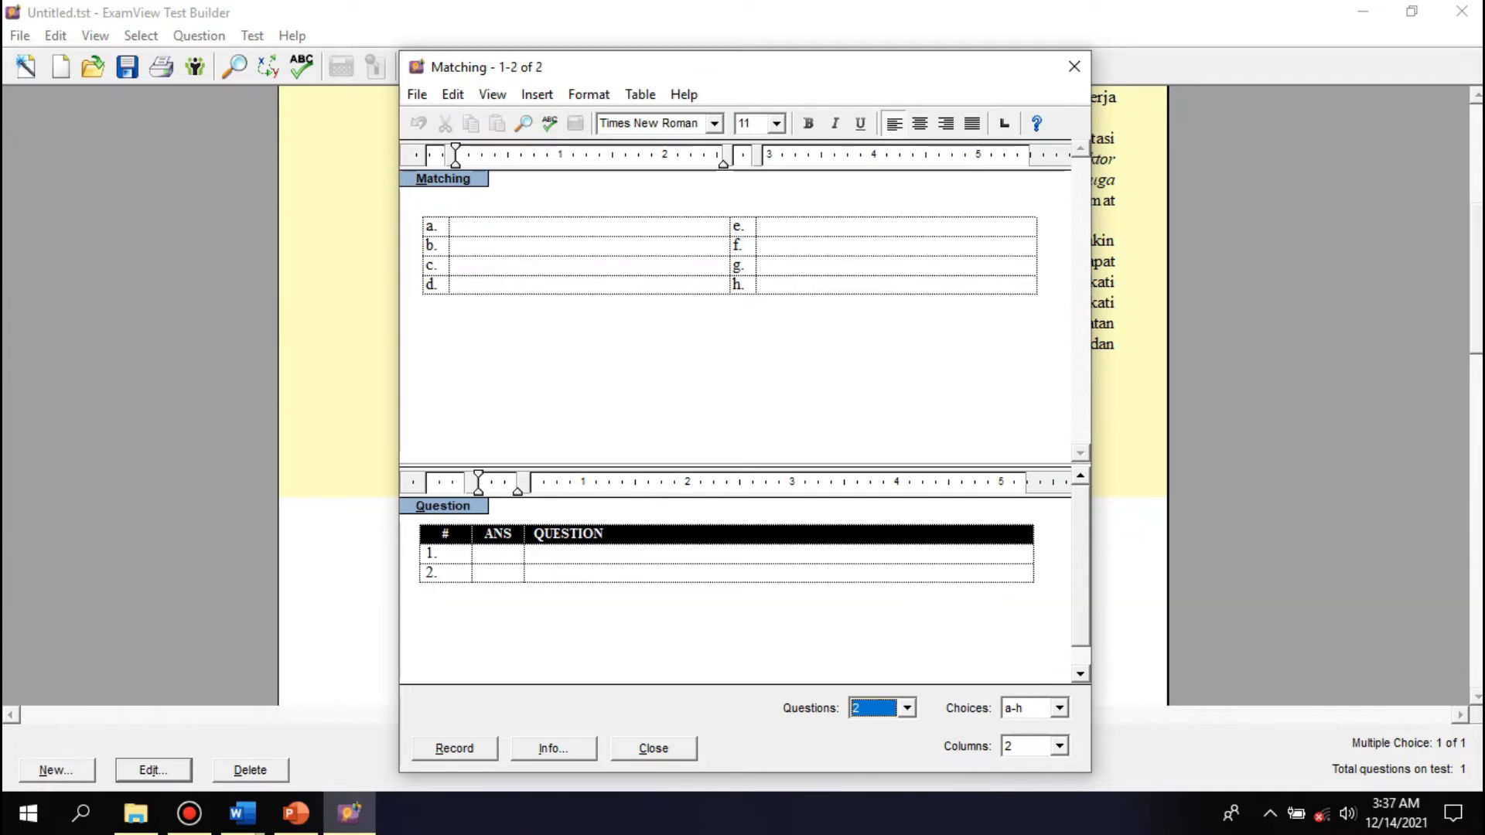
pyautogui.click(1060, 709)
pyautogui.scroll(3, 1027, 612)
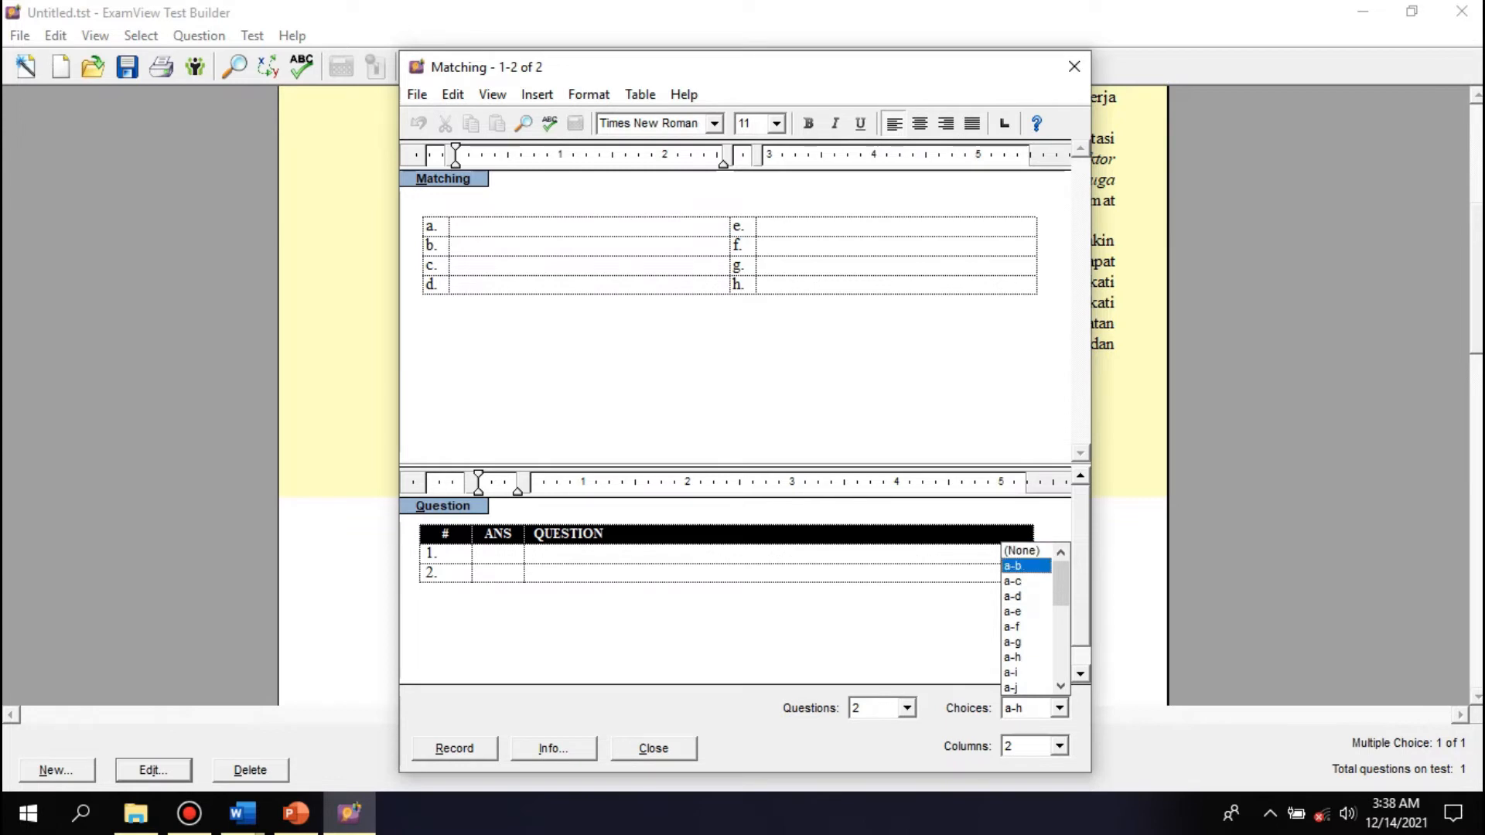
pyautogui.click(1021, 566)
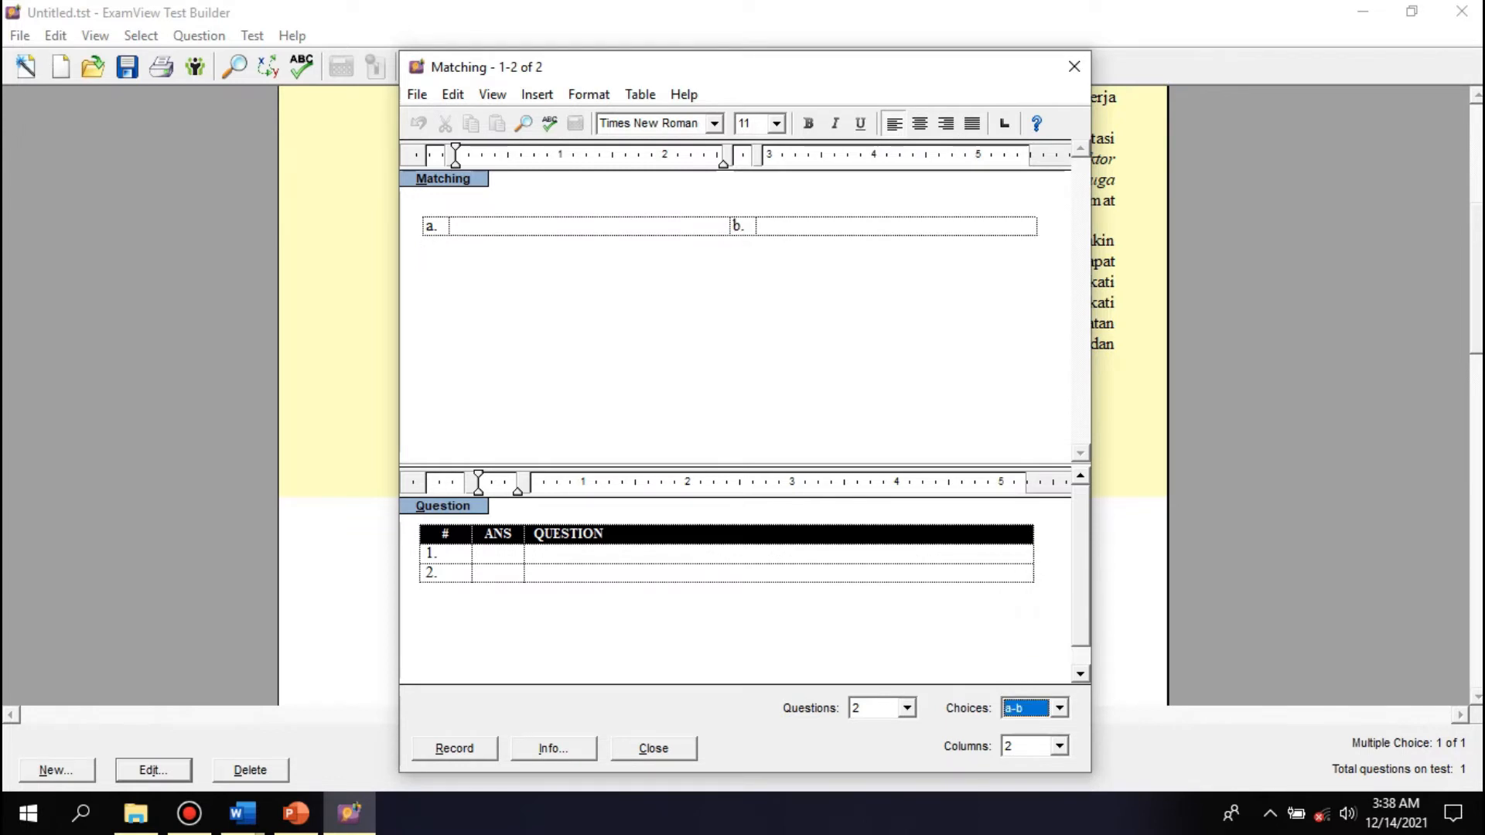
# - Arrange the matching choices in 1 column and enter question 1 as "1+1" with choice a "2" and answer a
pyautogui.click(1059, 747)
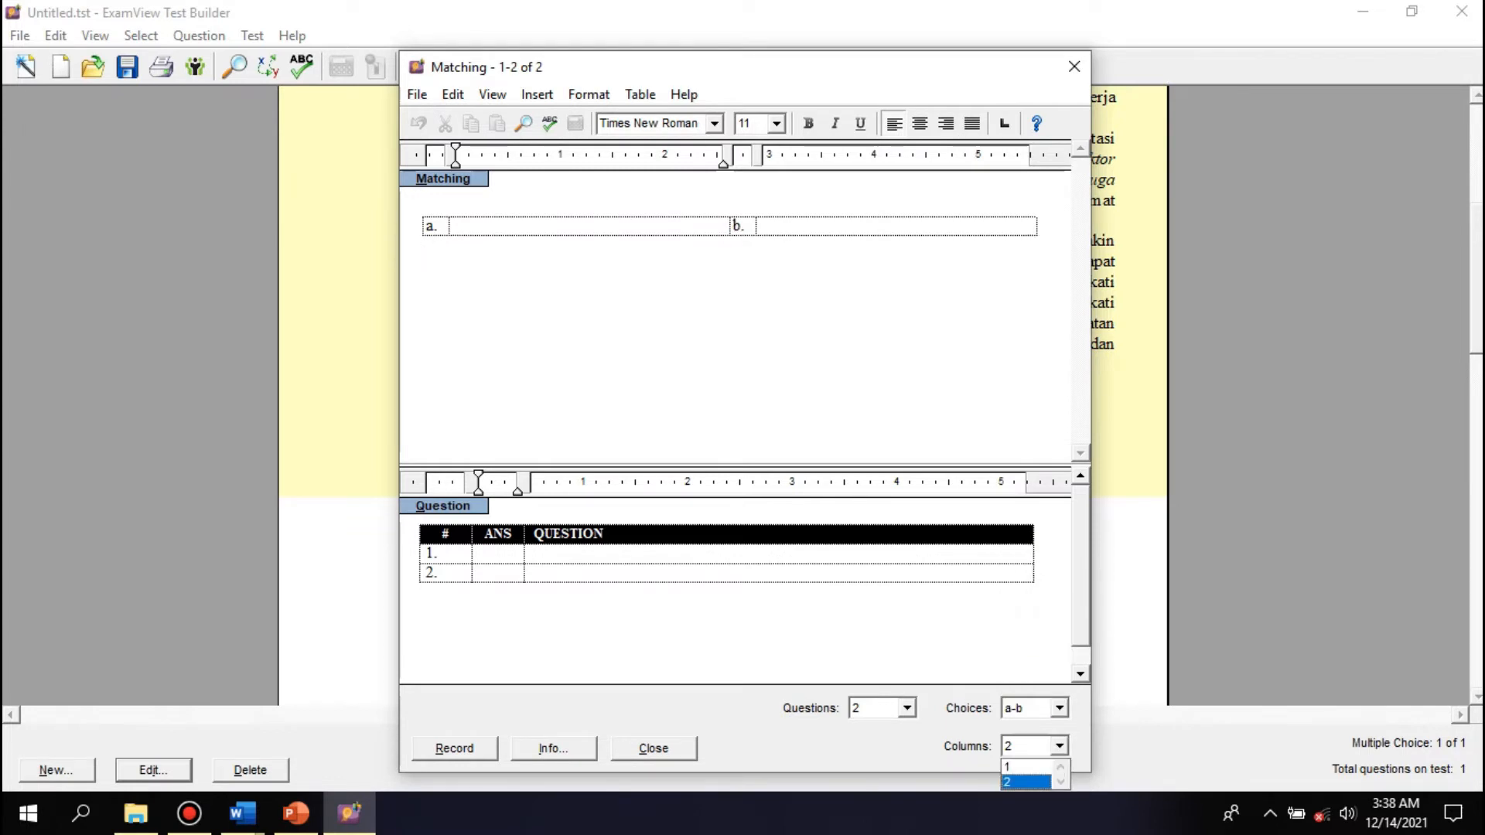
pyautogui.click(1026, 766)
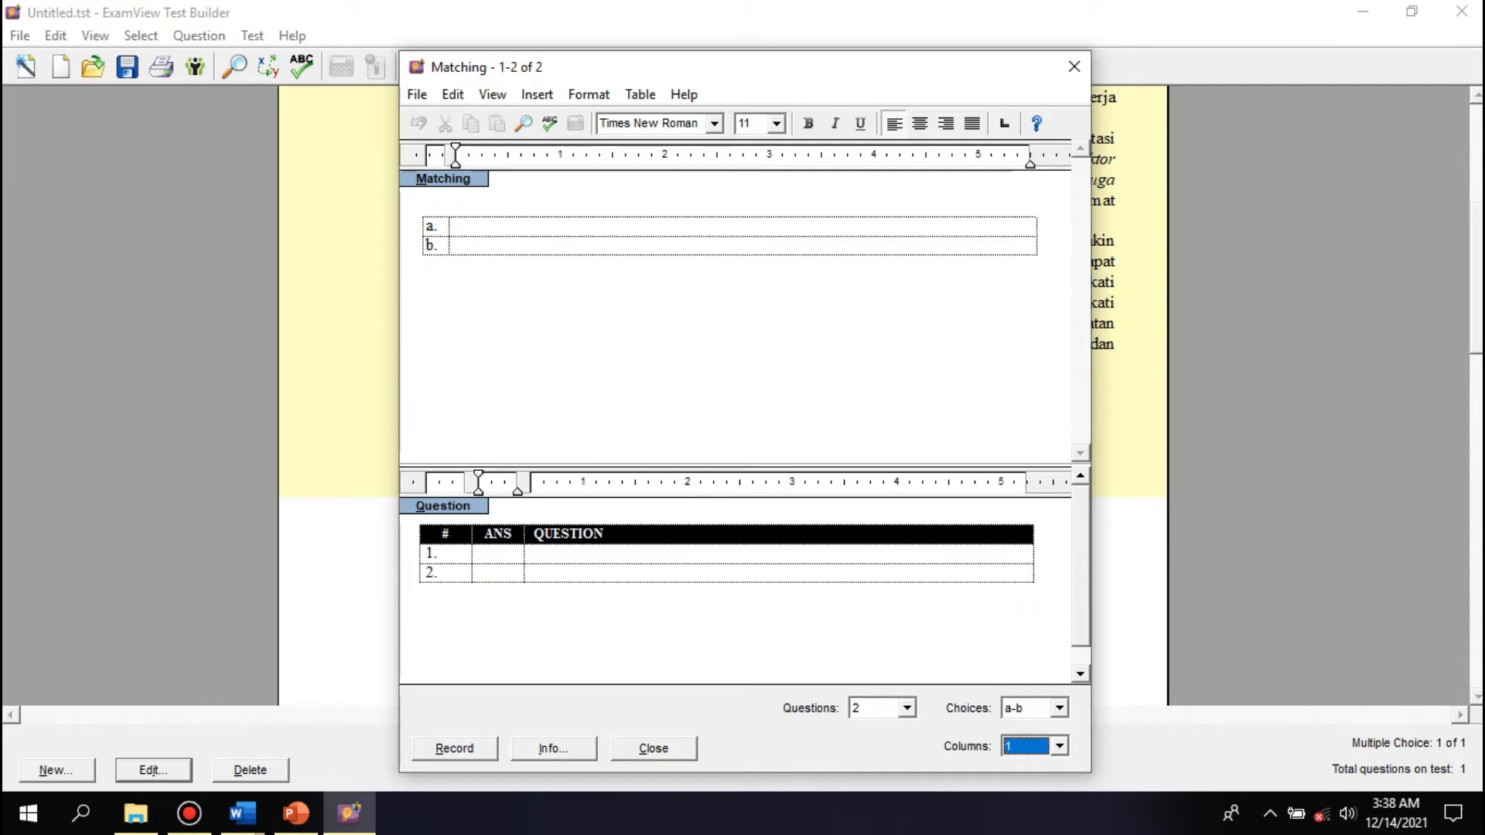
pyautogui.click(534, 554)
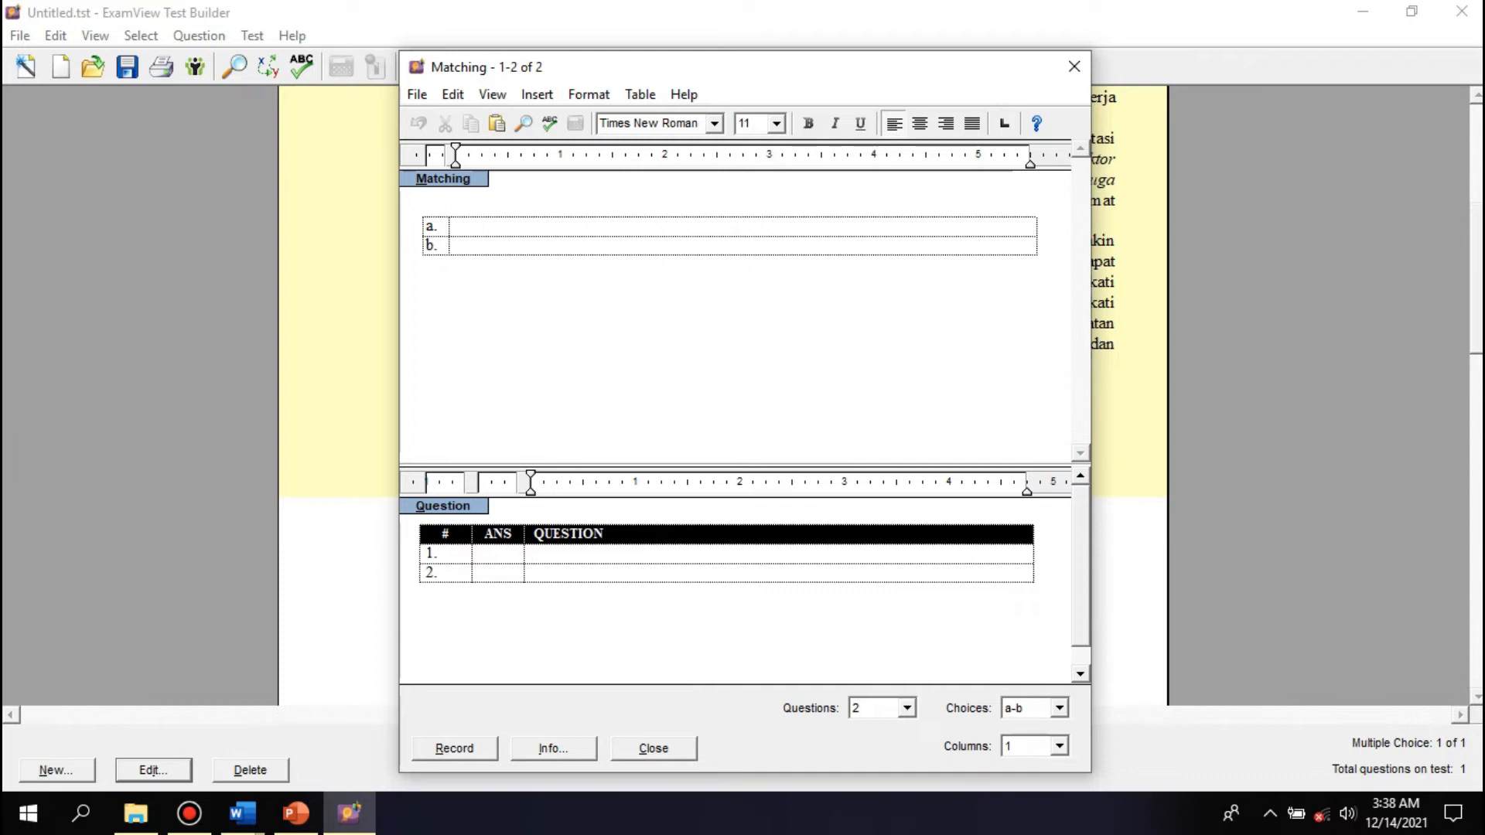
pyautogui.write('1+1')
pyautogui.click(456, 227)
pyautogui.write('2')
pyautogui.click(482, 554)
pyautogui.write('a')
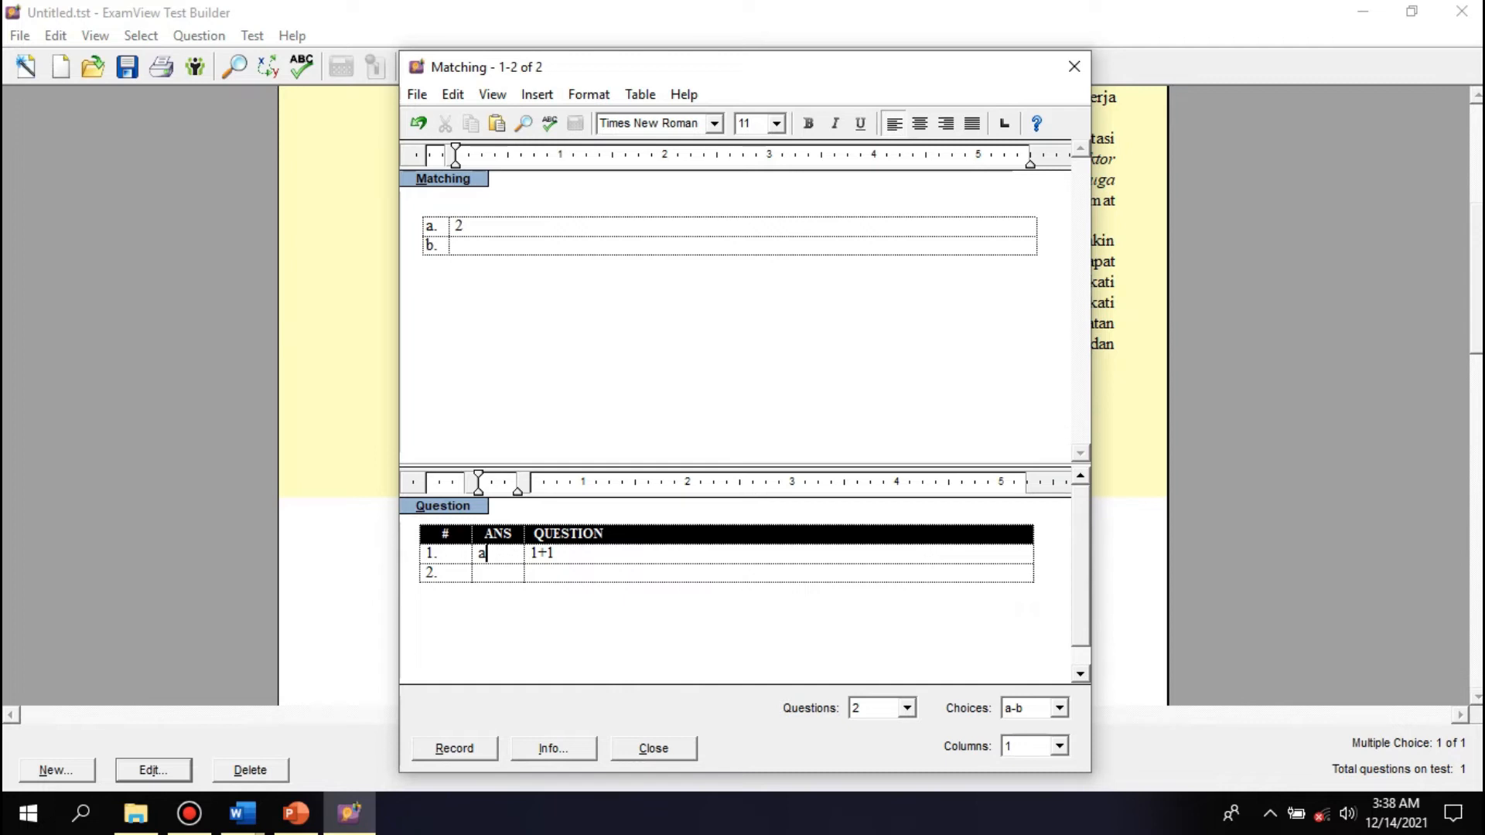
# - Enter matching question 2 as "3-2" with choice b "1" and answer b, and record the matching set
pyautogui.click(533, 574)
pyautogui.click(457, 246)
pyautogui.click(532, 573)
pyautogui.write('2')
pyautogui.press('BackSpace')
pyautogui.write('3-2')
pyautogui.click(459, 246)
pyautogui.write('1')
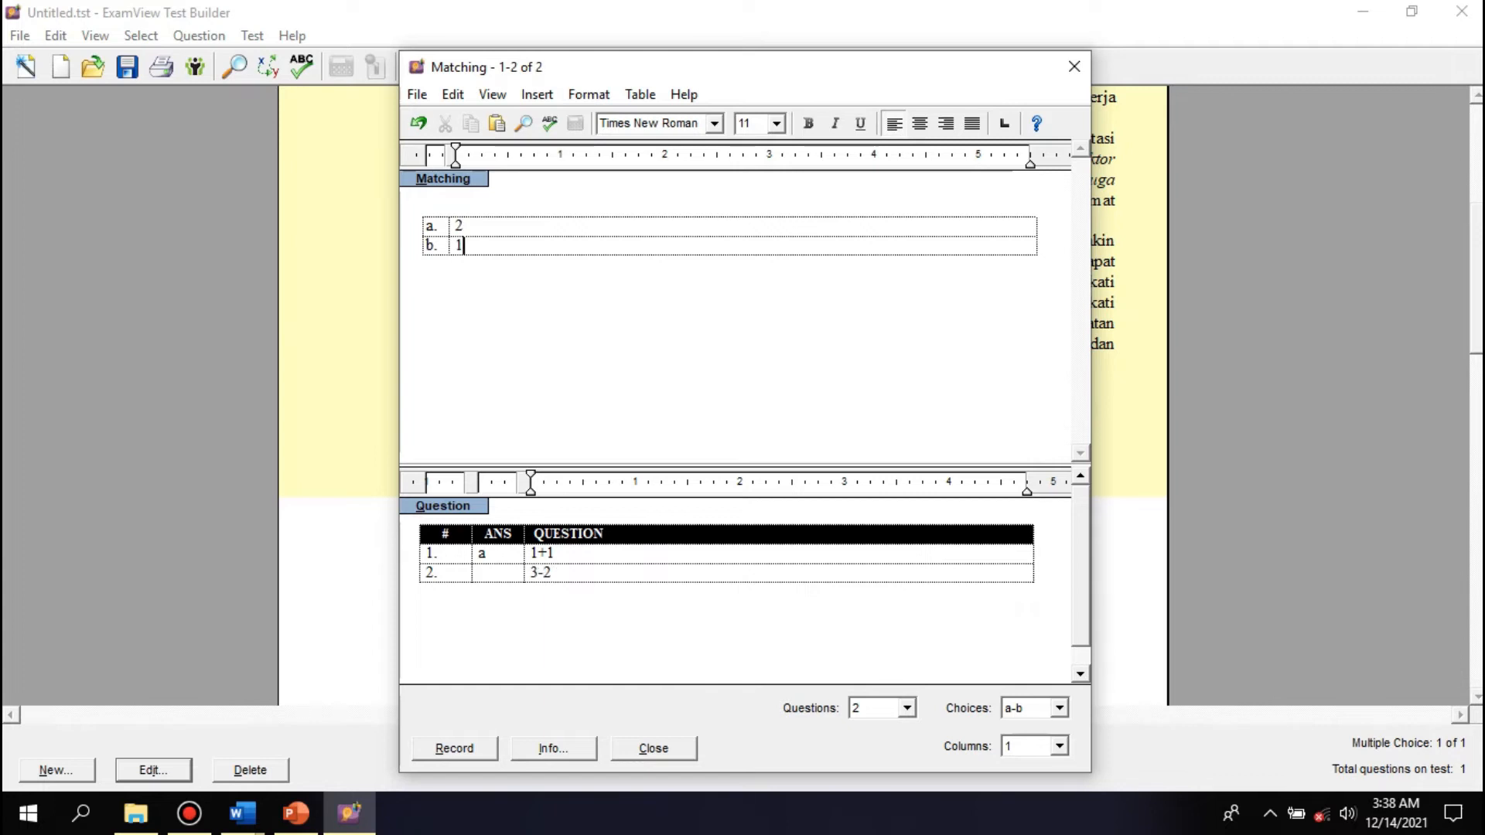
pyautogui.click(498, 573)
pyautogui.write('b')
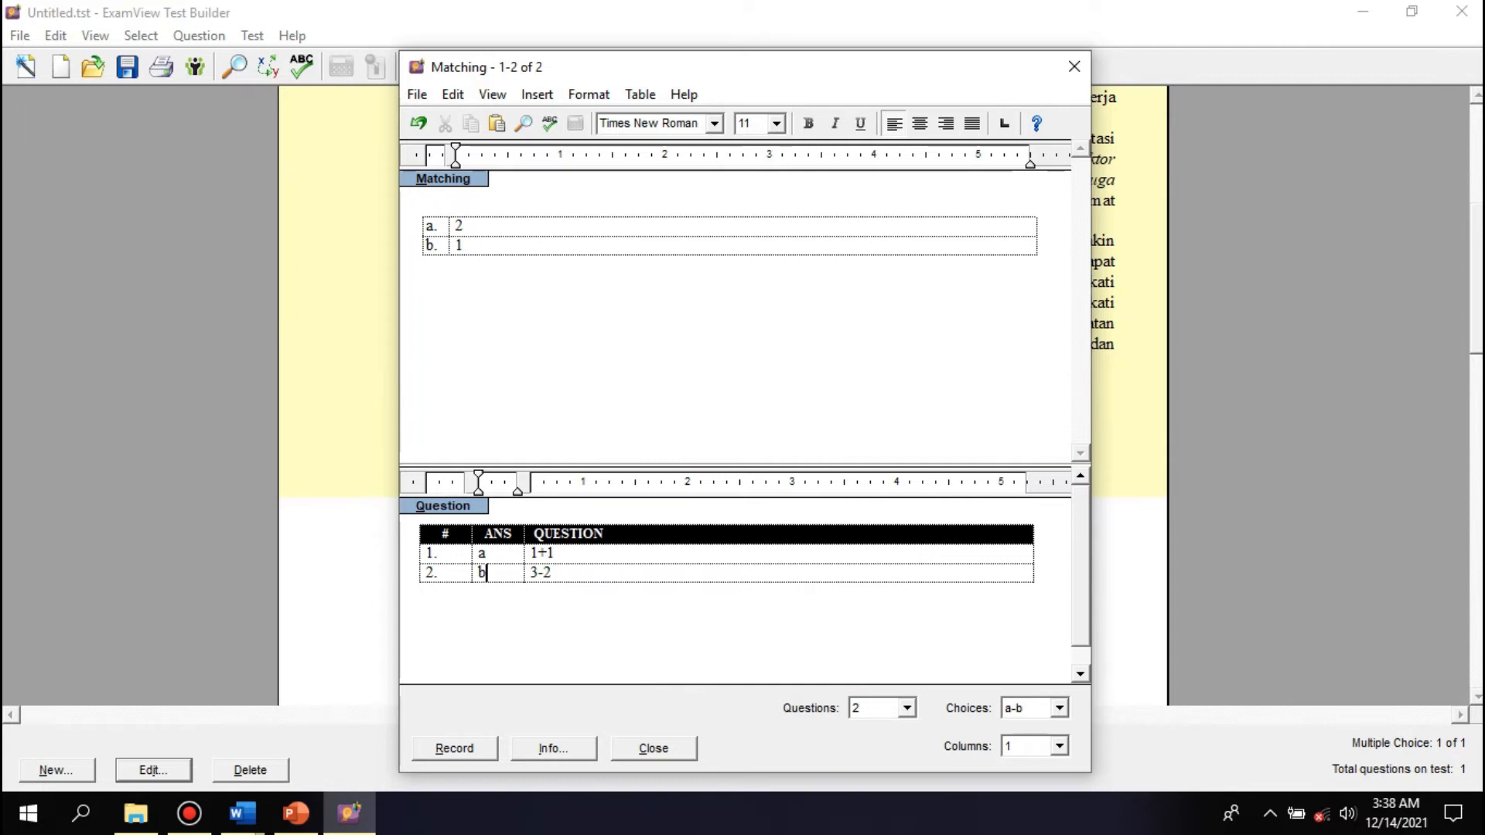
pyautogui.click(455, 749)
# - Add "(.....)" after "1+1" in the first question of the matching set and record the change
pyautogui.scroll(-7, 723, 395)
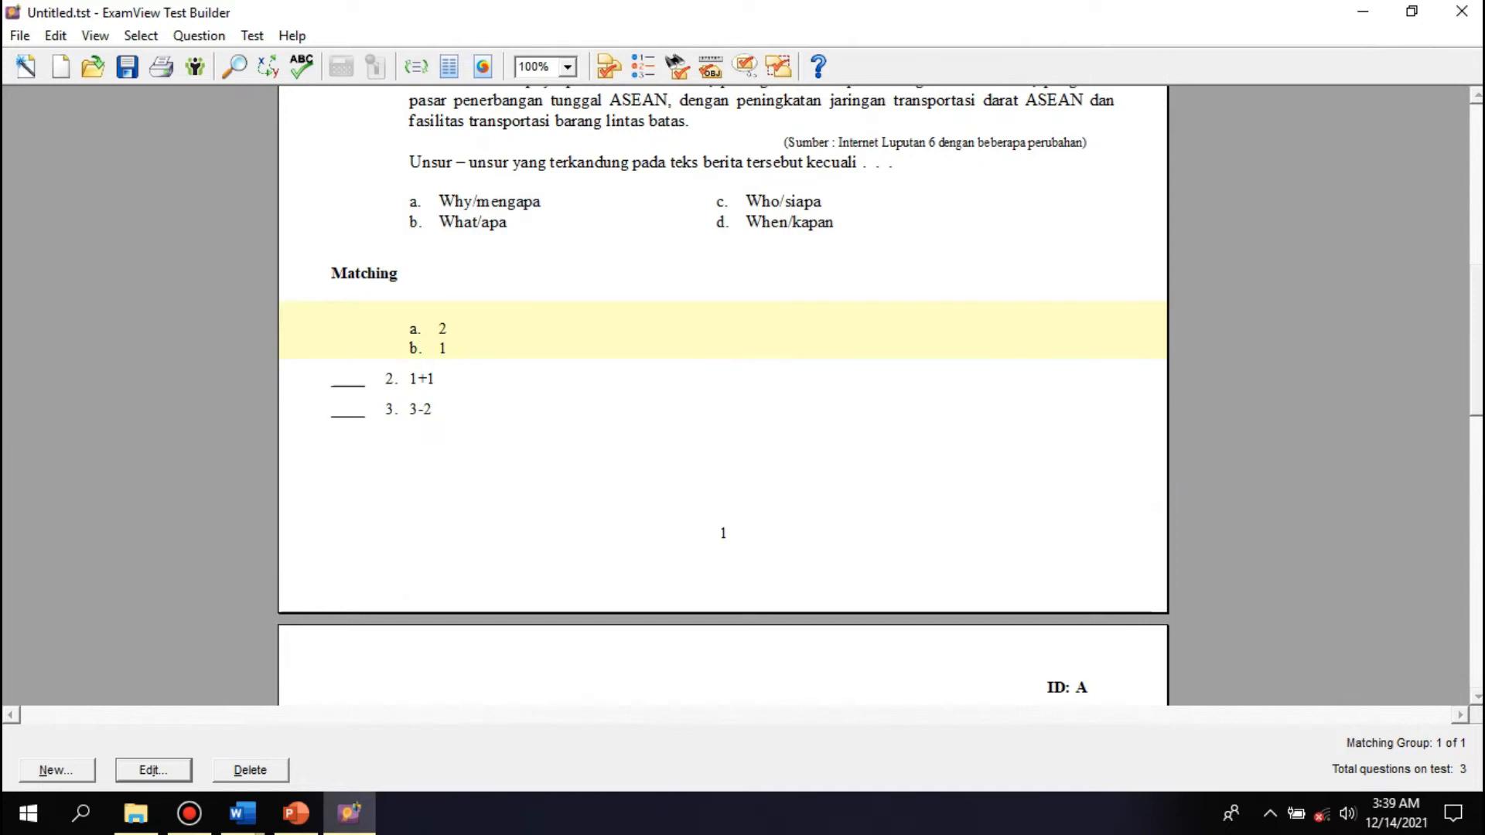
pyautogui.scroll(8, 724, 395)
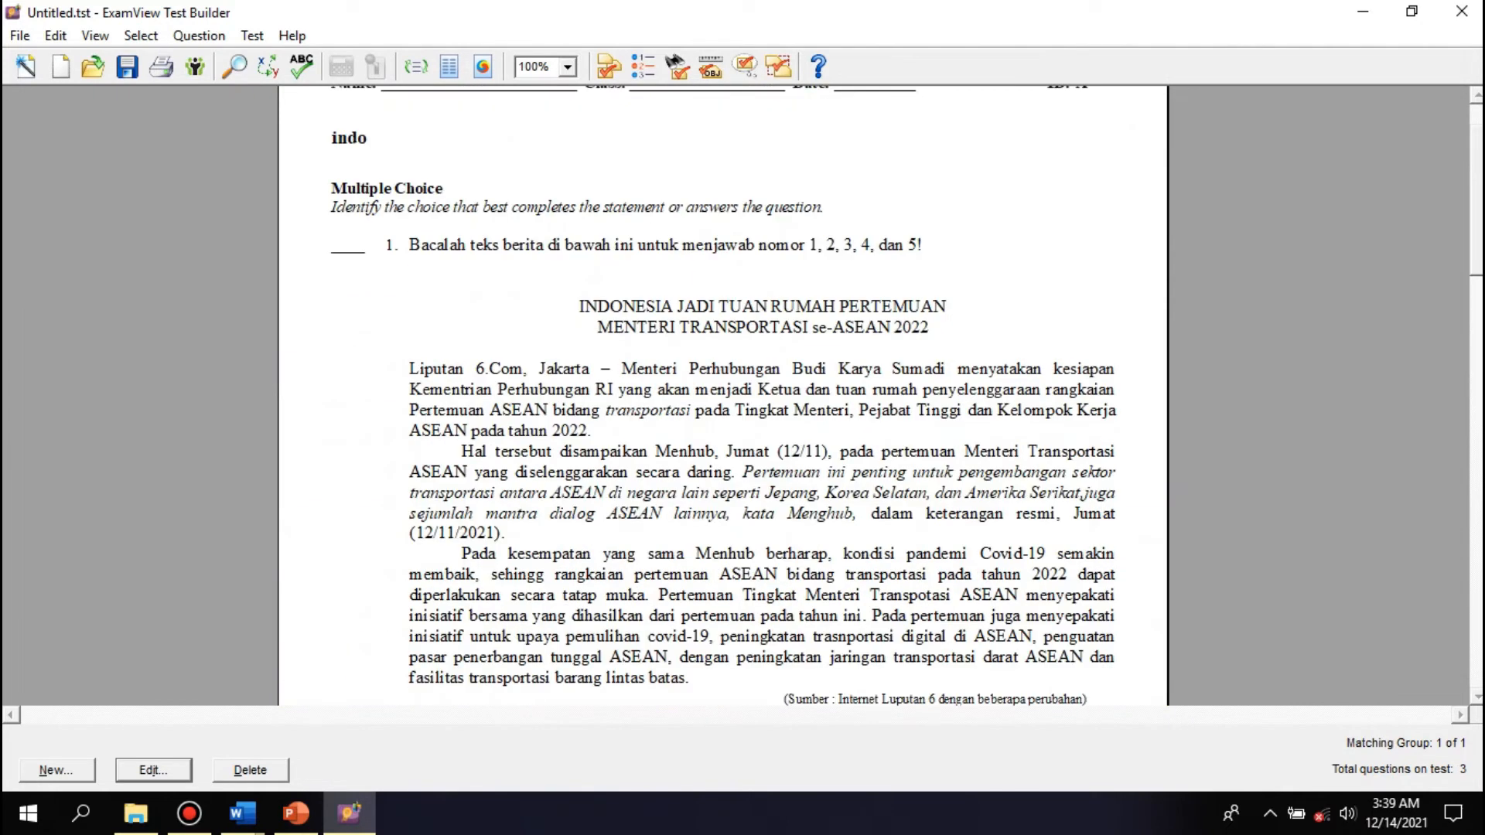
pyautogui.scroll(-8, 723, 395)
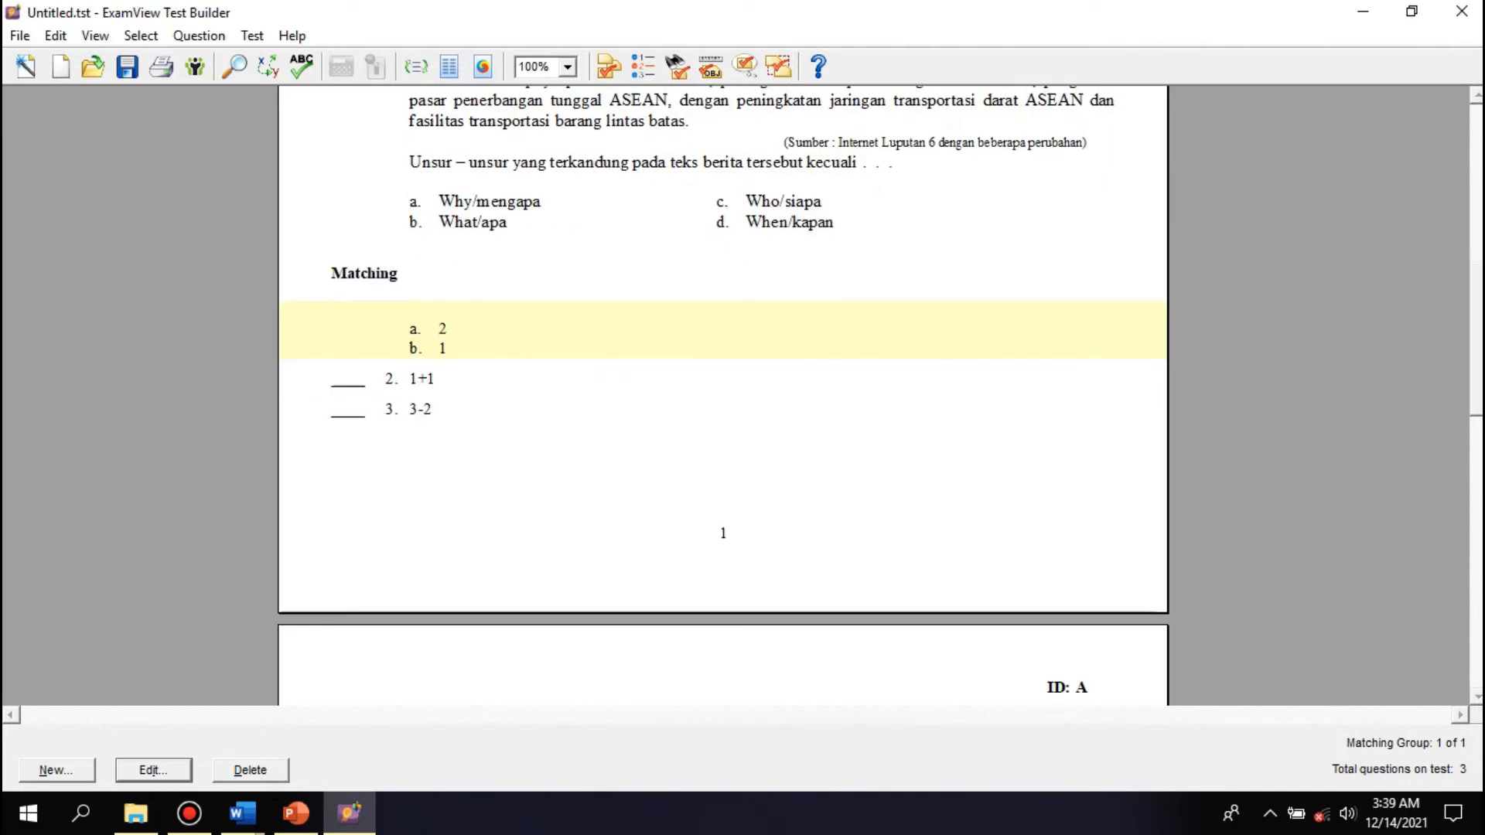
pyautogui.scroll(1, 724, 395)
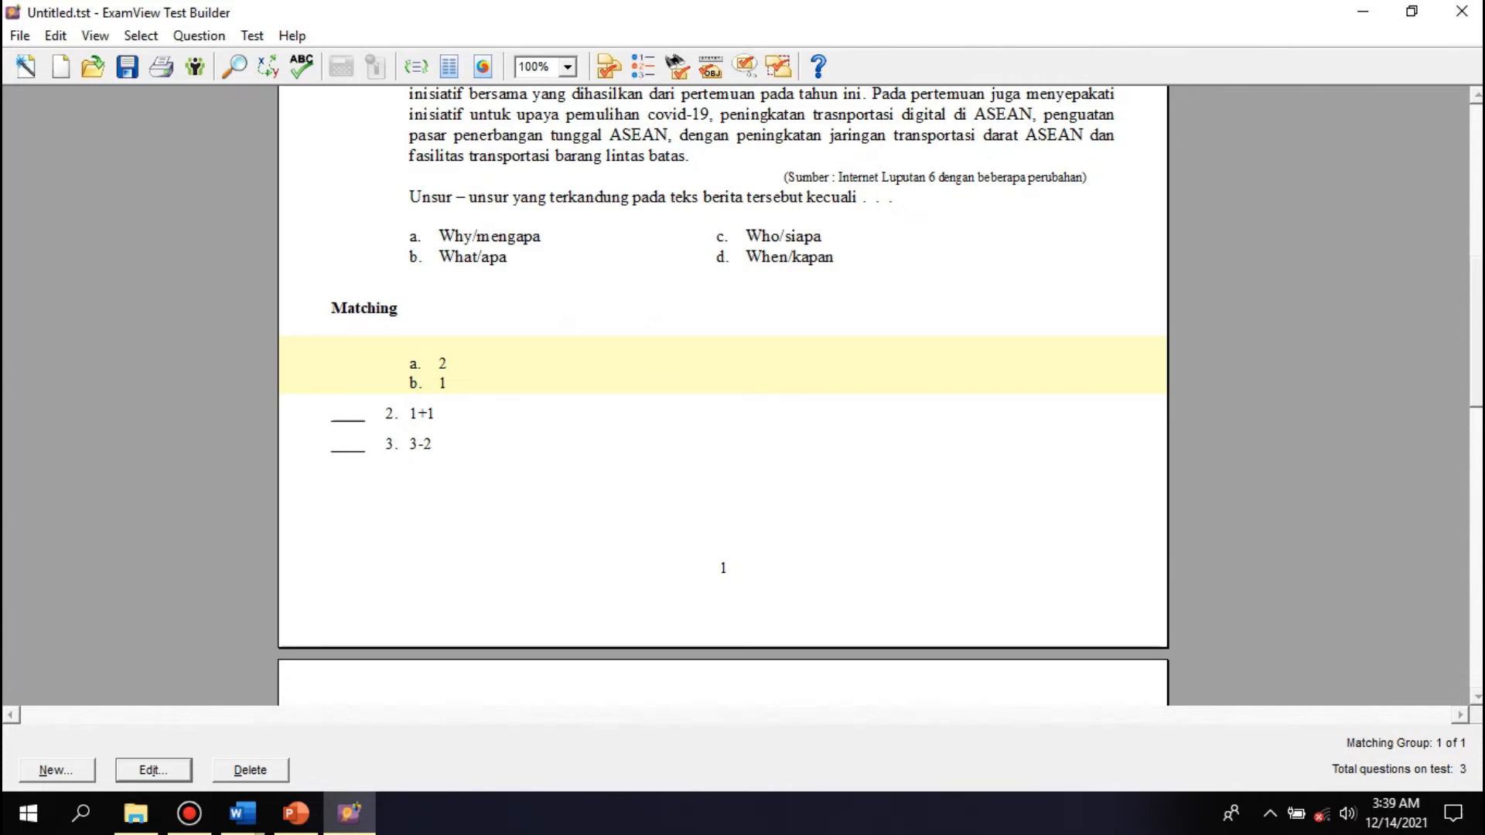
pyautogui.scroll(-3, 723, 395)
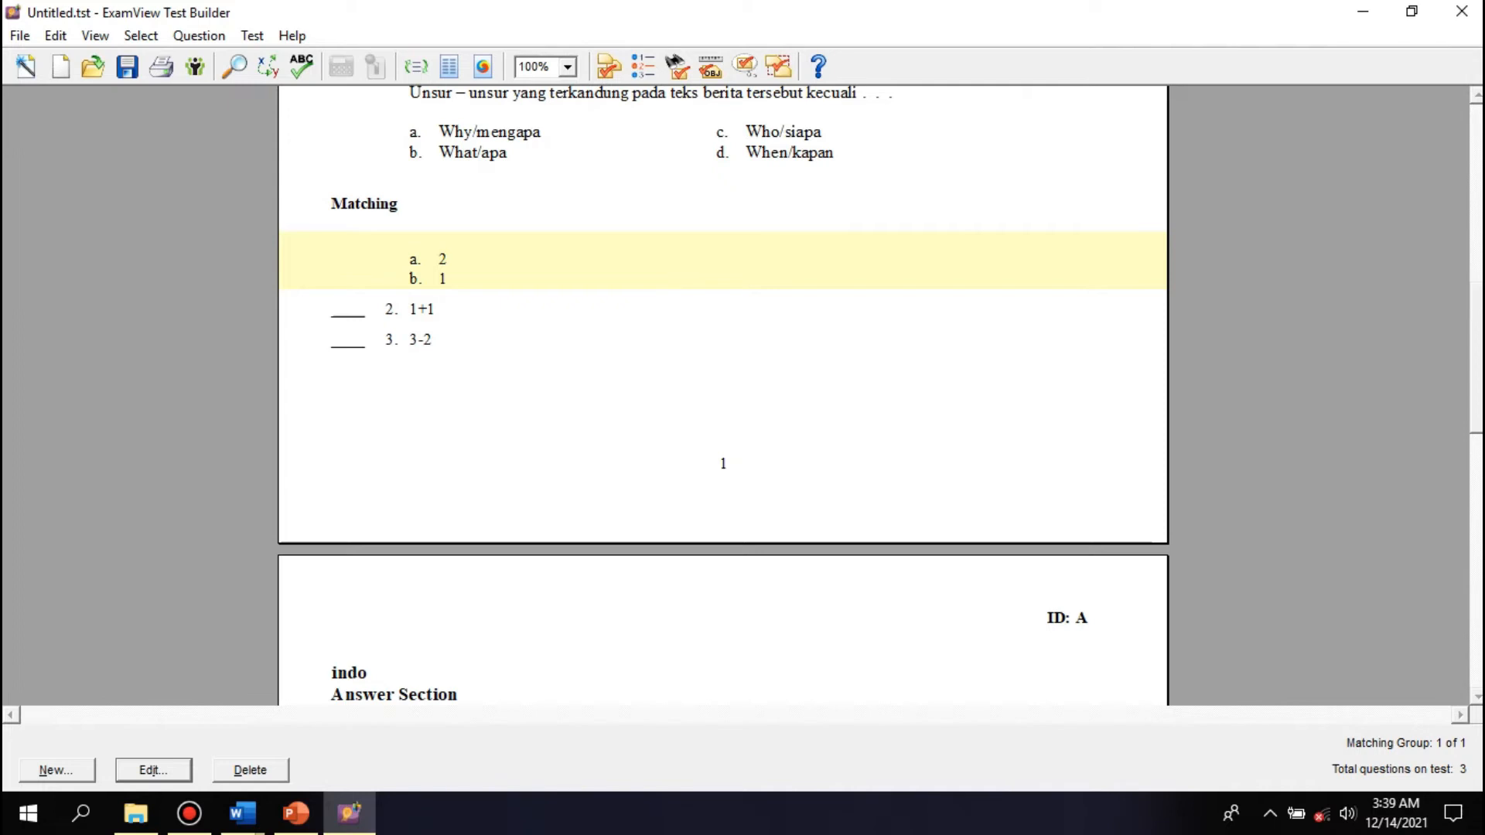
pyautogui.doubleClick(443, 270)
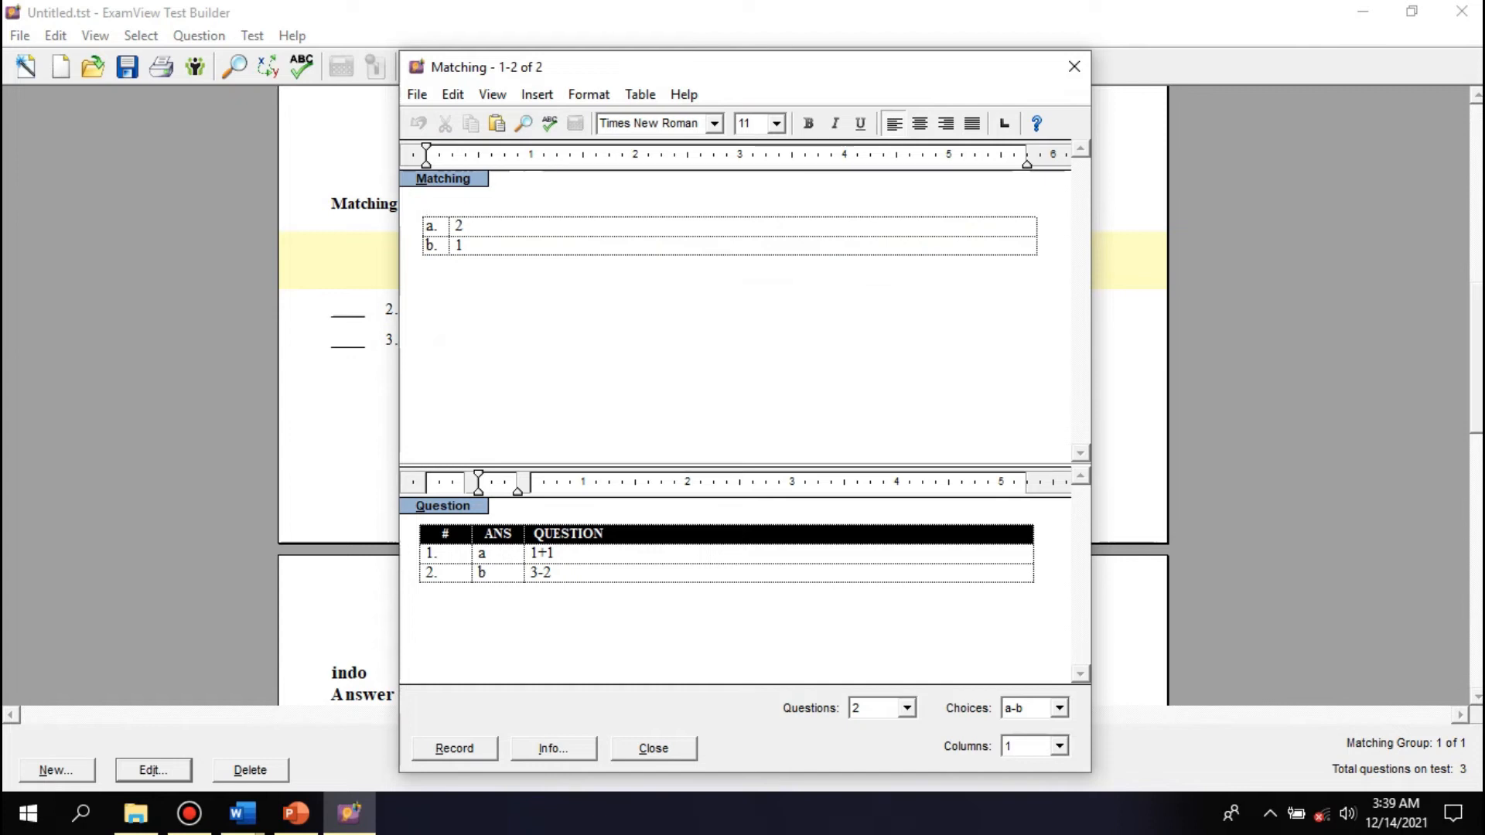
pyautogui.click(555, 554)
pyautogui.write('1')
pyautogui.press('BackSpace')
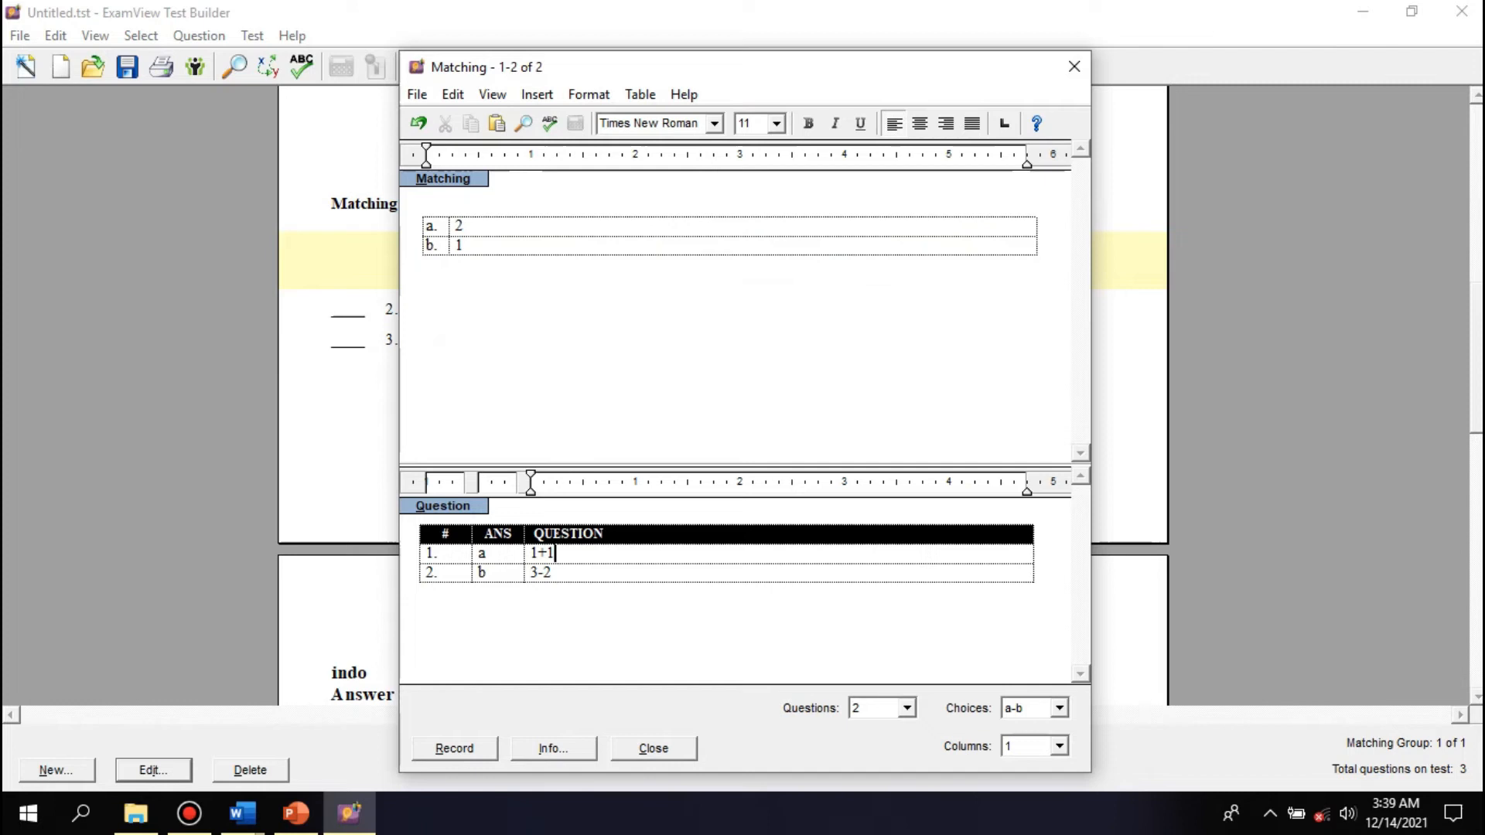
pyautogui.write('(.....)')
pyautogui.click(455, 749)
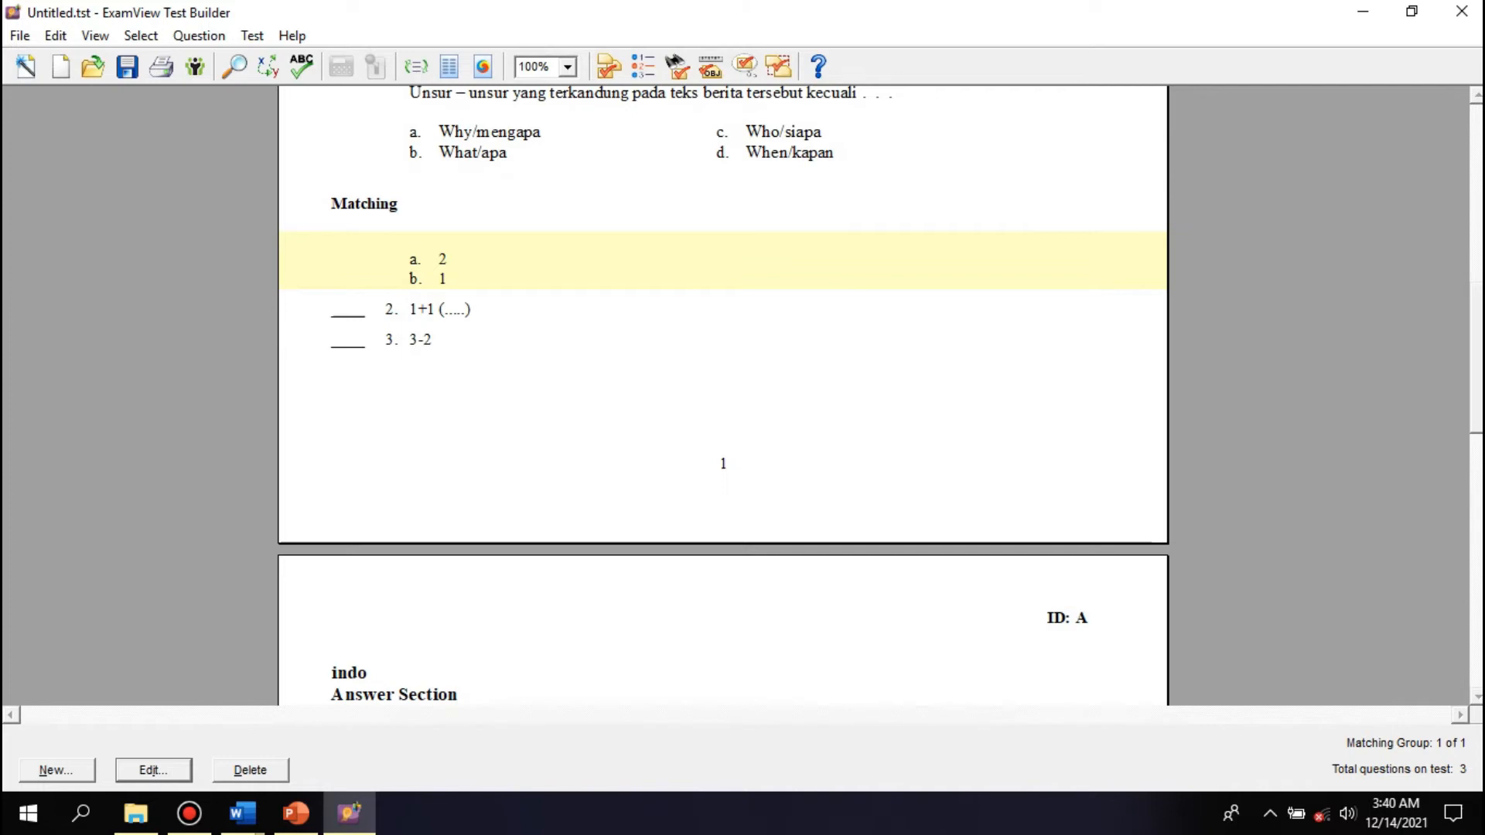
# - Replace the "Matching" section heading with "Soal Menjodohkan" and record it
pyautogui.scroll(1, 723, 394)
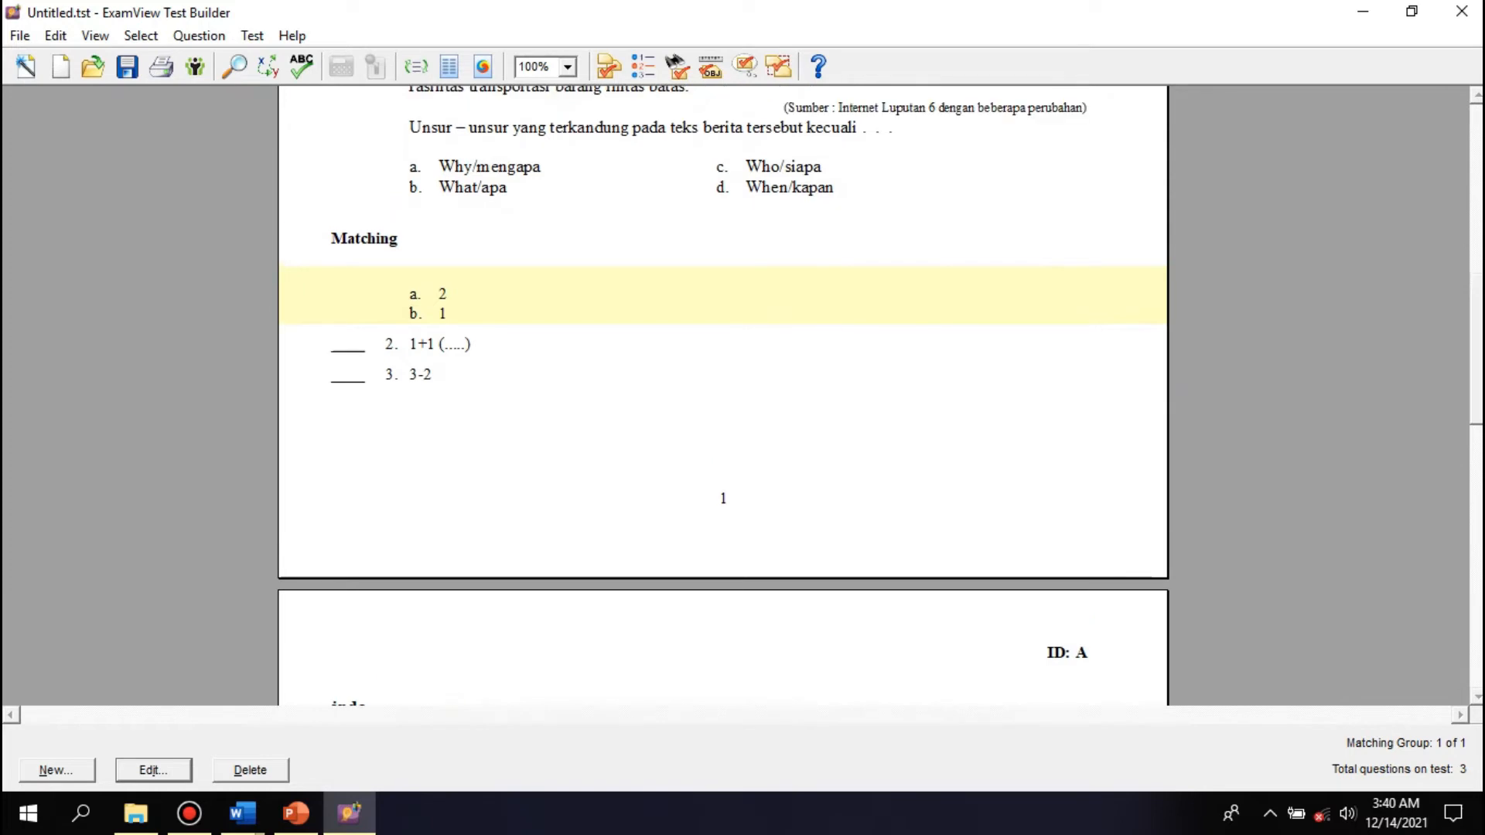
pyautogui.doubleClick(364, 239)
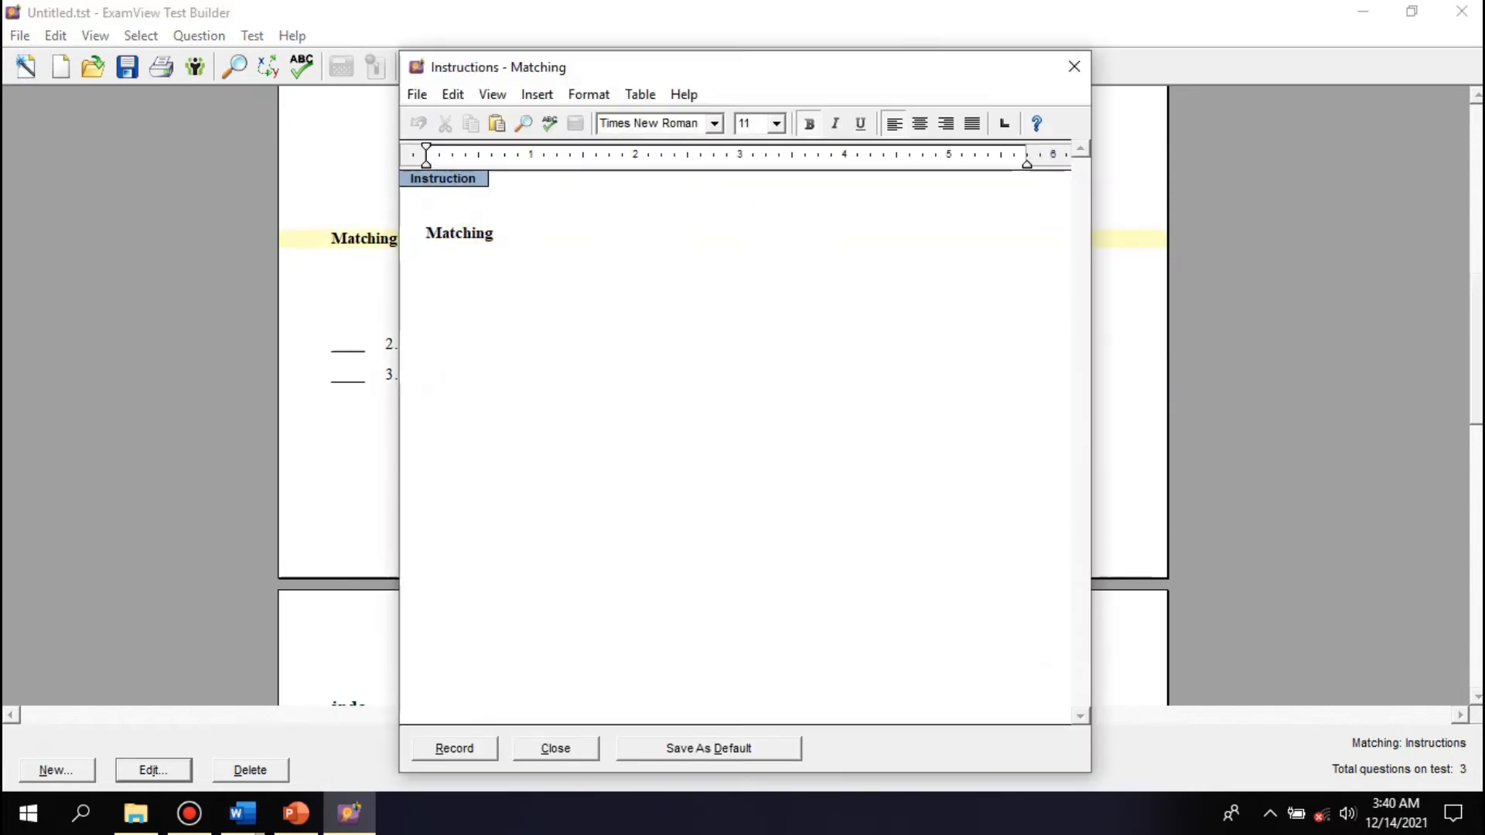
pyautogui.moveTo(426, 233); pyautogui.dragTo(493, 233)
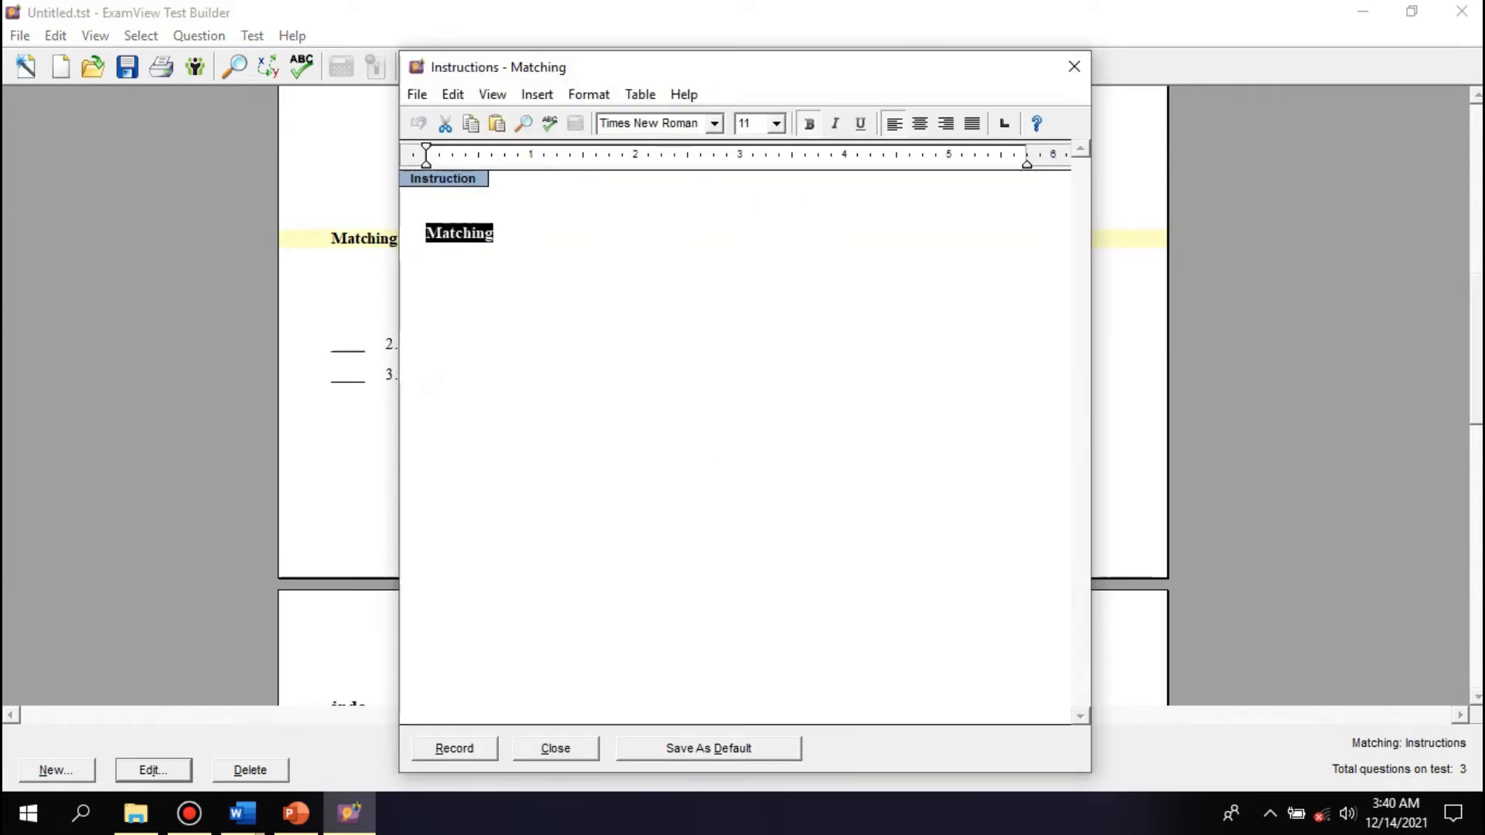
pyautogui.write('Soal')
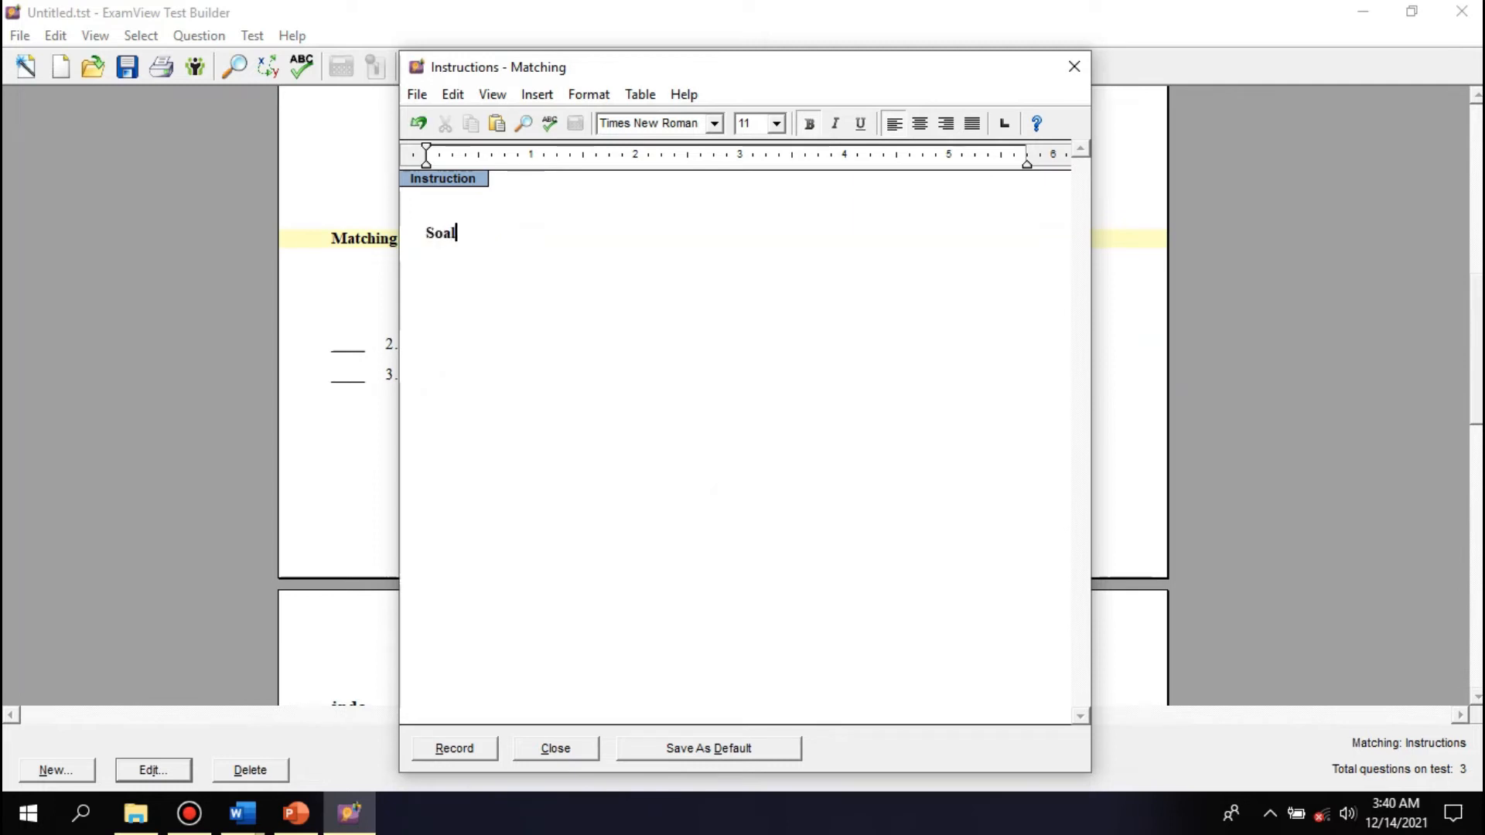
pyautogui.write(' Menjodoh')
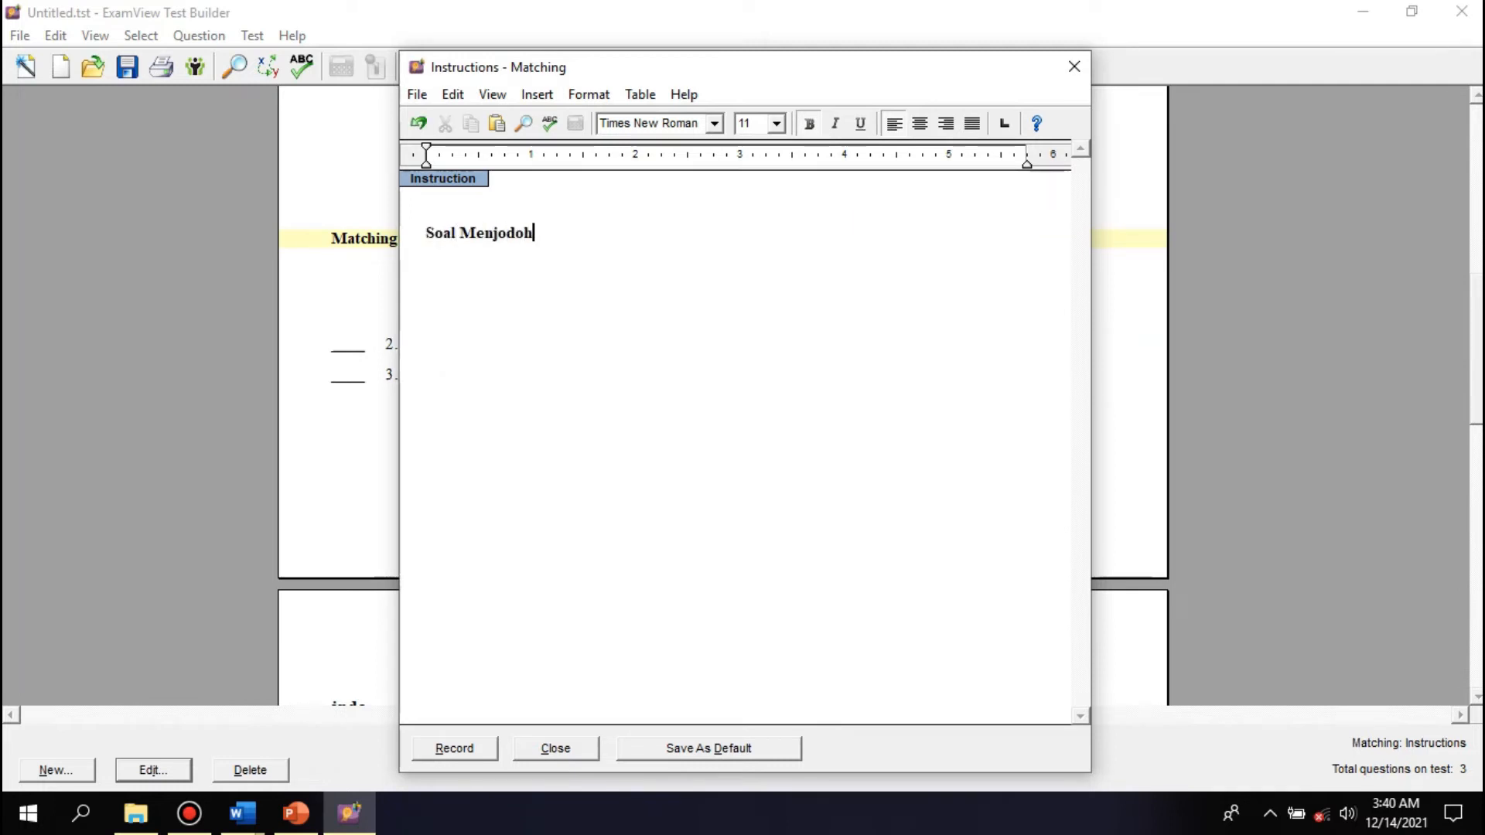
pyautogui.write('kan')
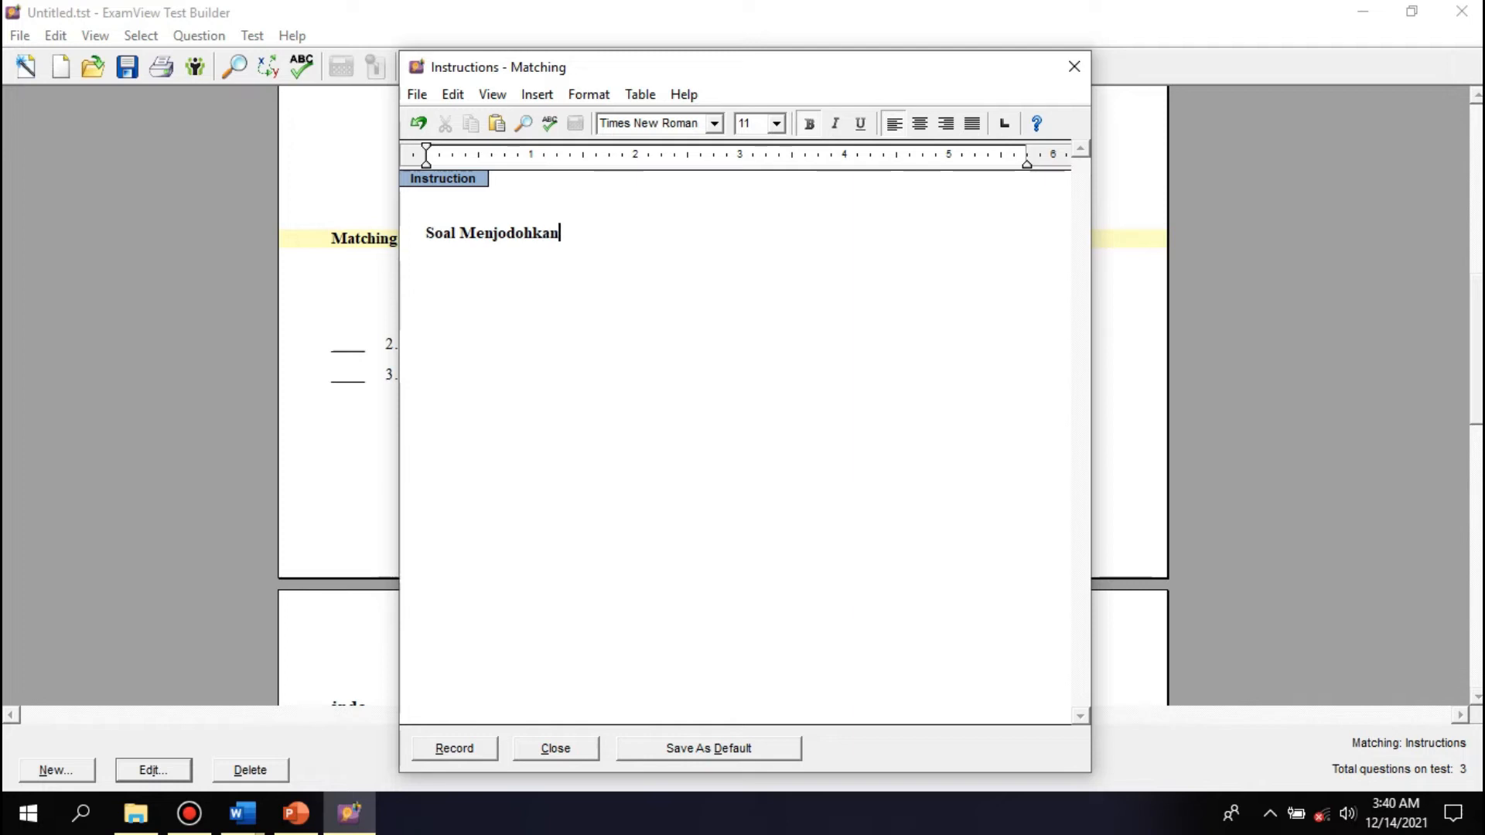
pyautogui.click(455, 748)
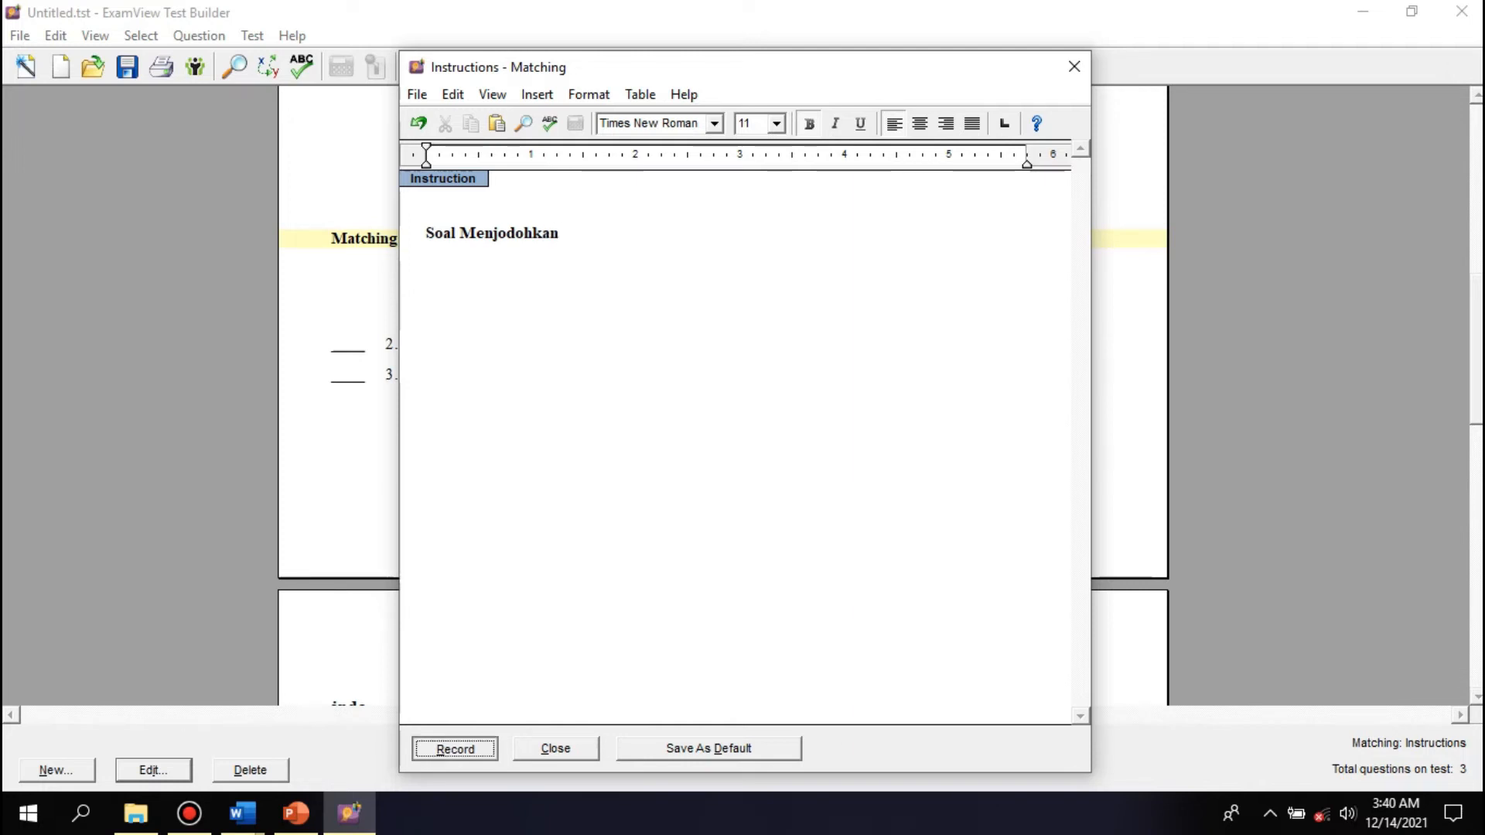
# - Review the matching section on the test page and its entries in the Answer Section
pyautogui.scroll(3, 723, 395)
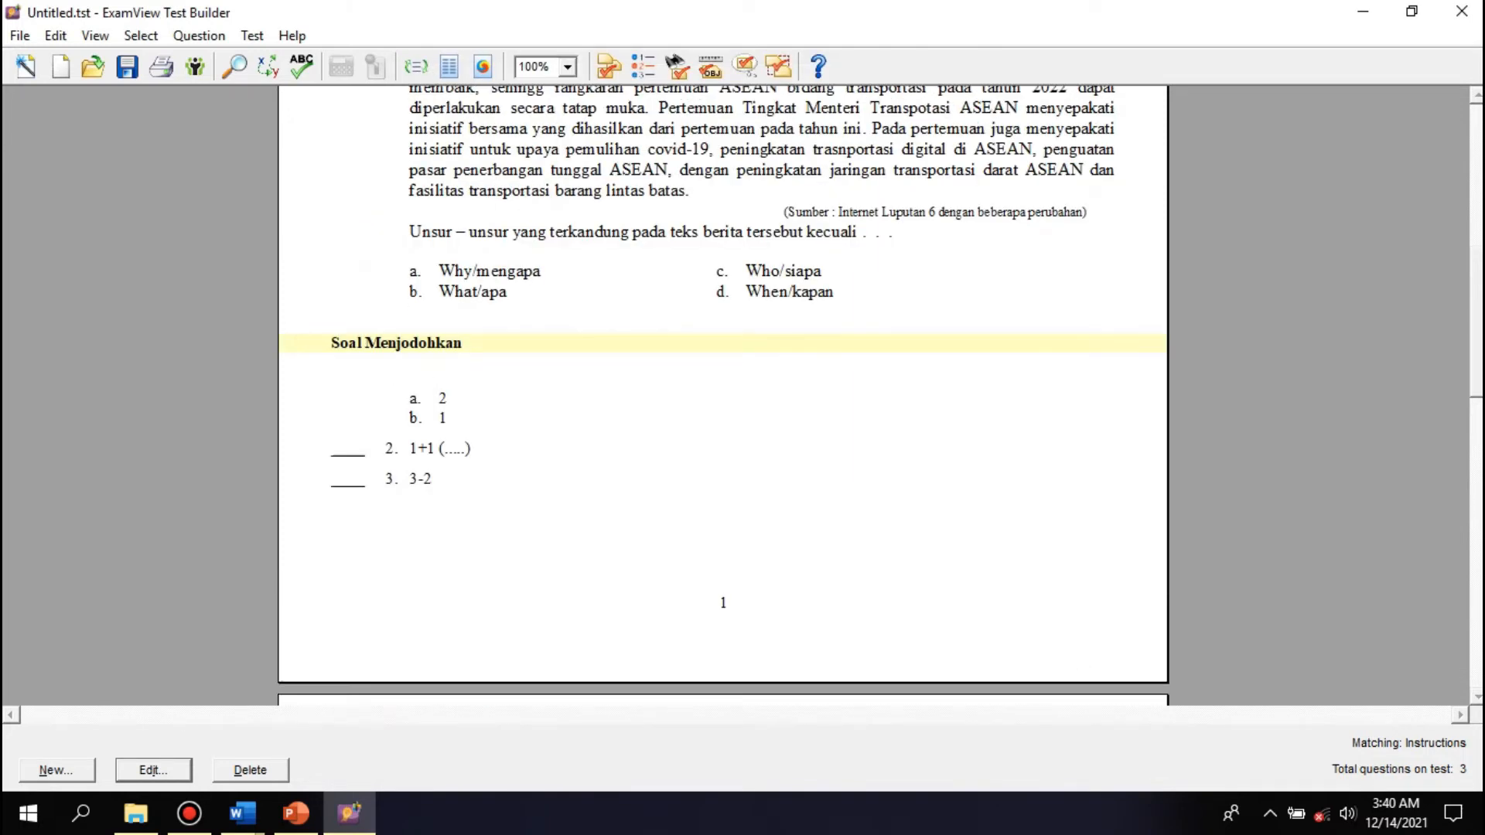
pyautogui.scroll(-5, 723, 396)
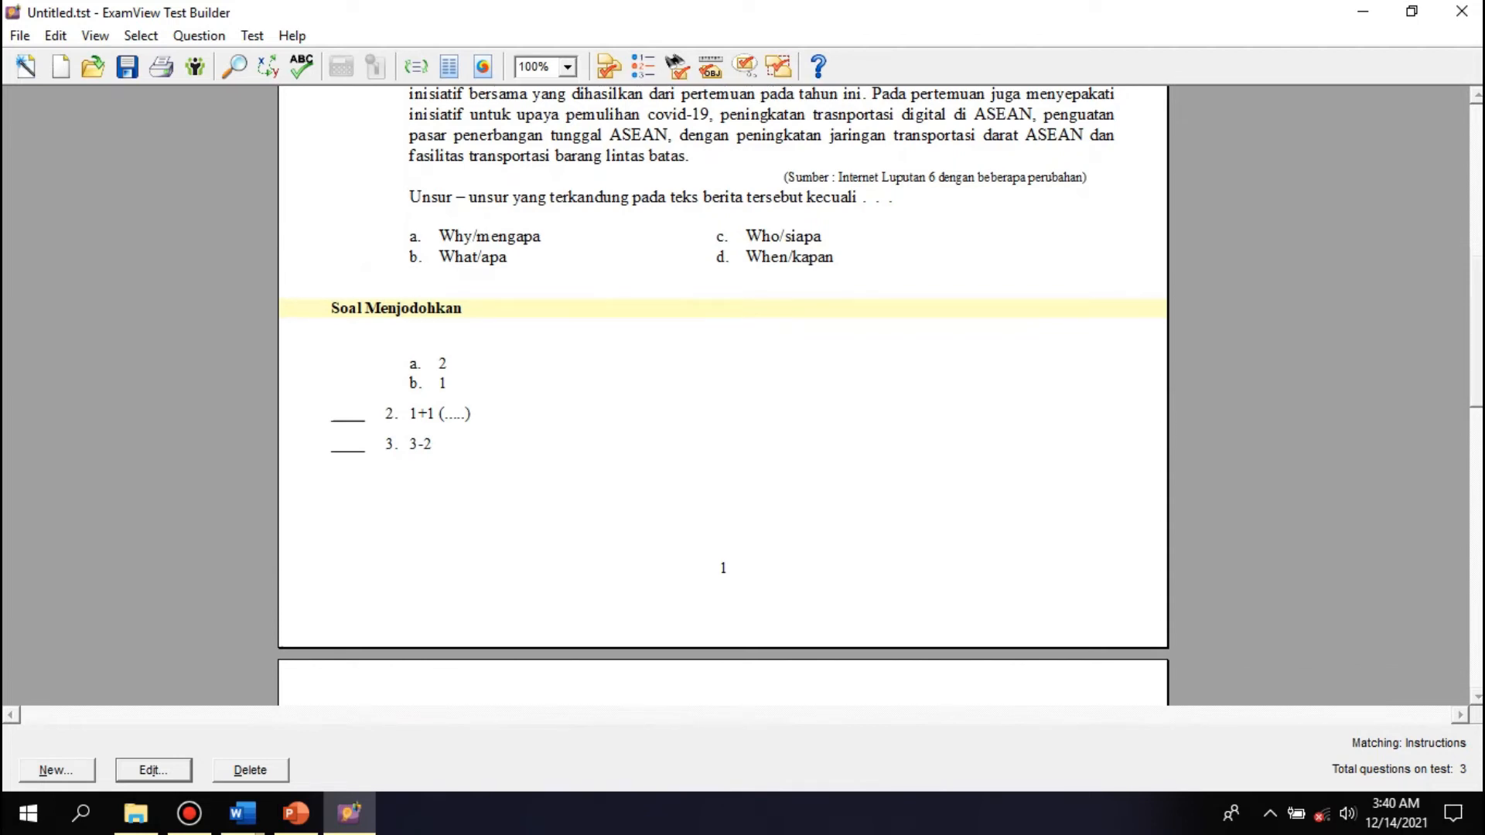
pyautogui.scroll(3, 723, 395)
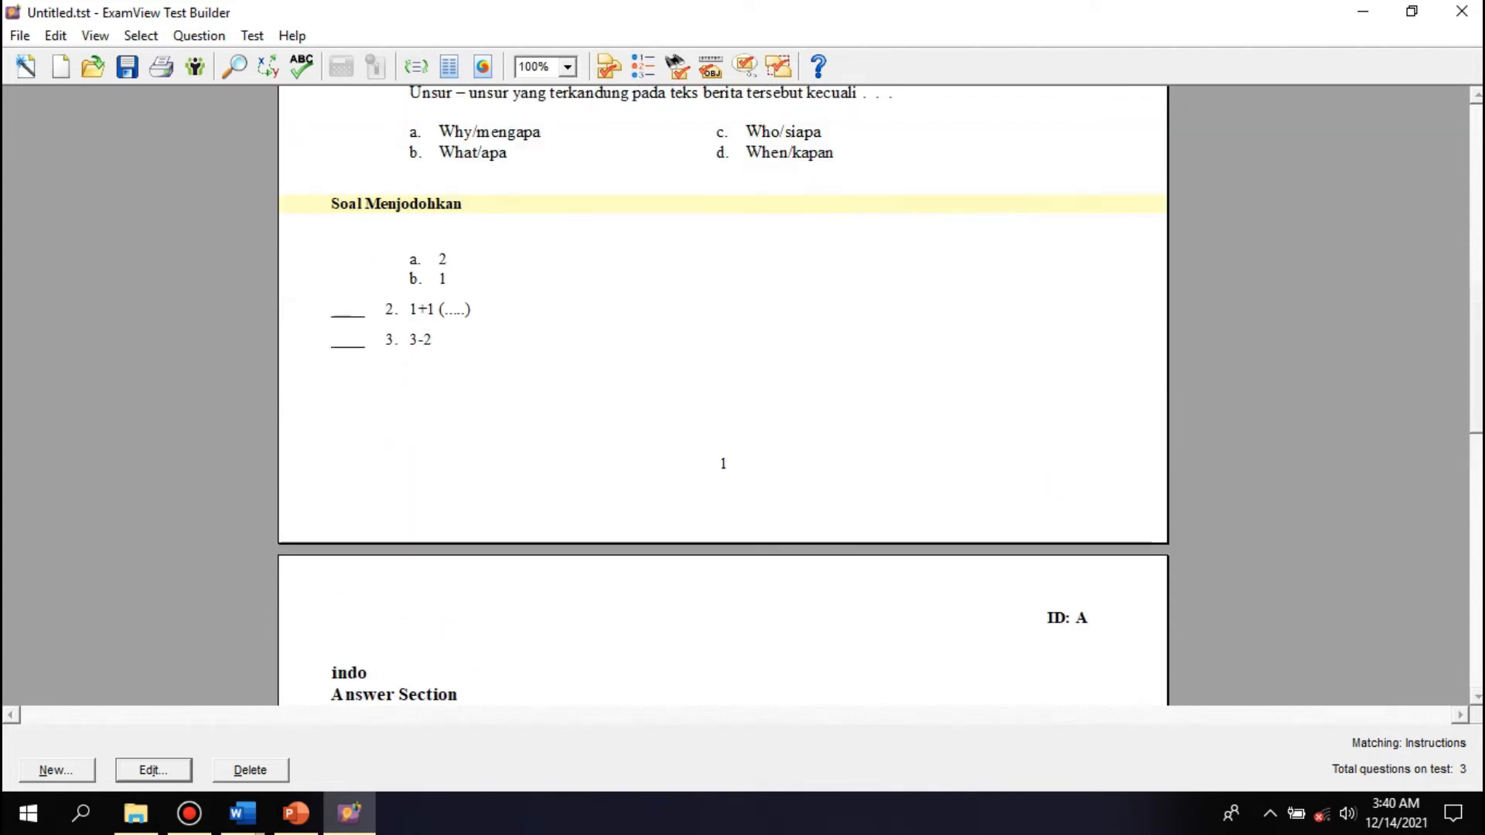
pyautogui.scroll(-2, 723, 395)
pyautogui.scroll(3, 724, 395)
pyautogui.scroll(-5, 723, 395)
pyautogui.scroll(-3, 723, 395)
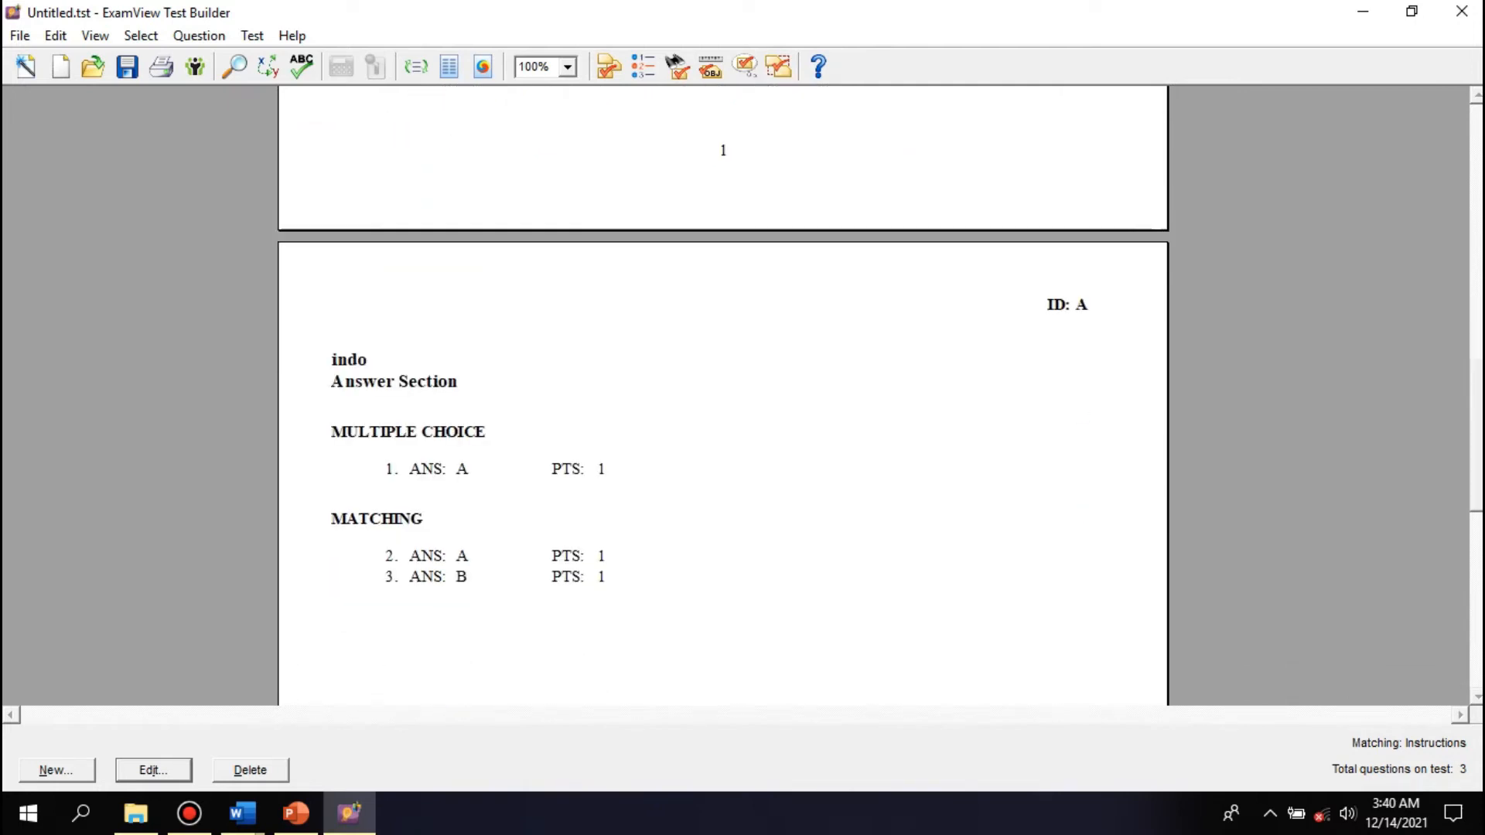
pyautogui.scroll(-2, 724, 395)
pyautogui.scroll(2, 724, 395)
pyautogui.scroll(-5, 723, 396)
pyautogui.scroll(5, 723, 396)
pyautogui.scroll(10, 723, 396)
pyautogui.scroll(4, 723, 396)
pyautogui.scroll(-6, 723, 397)
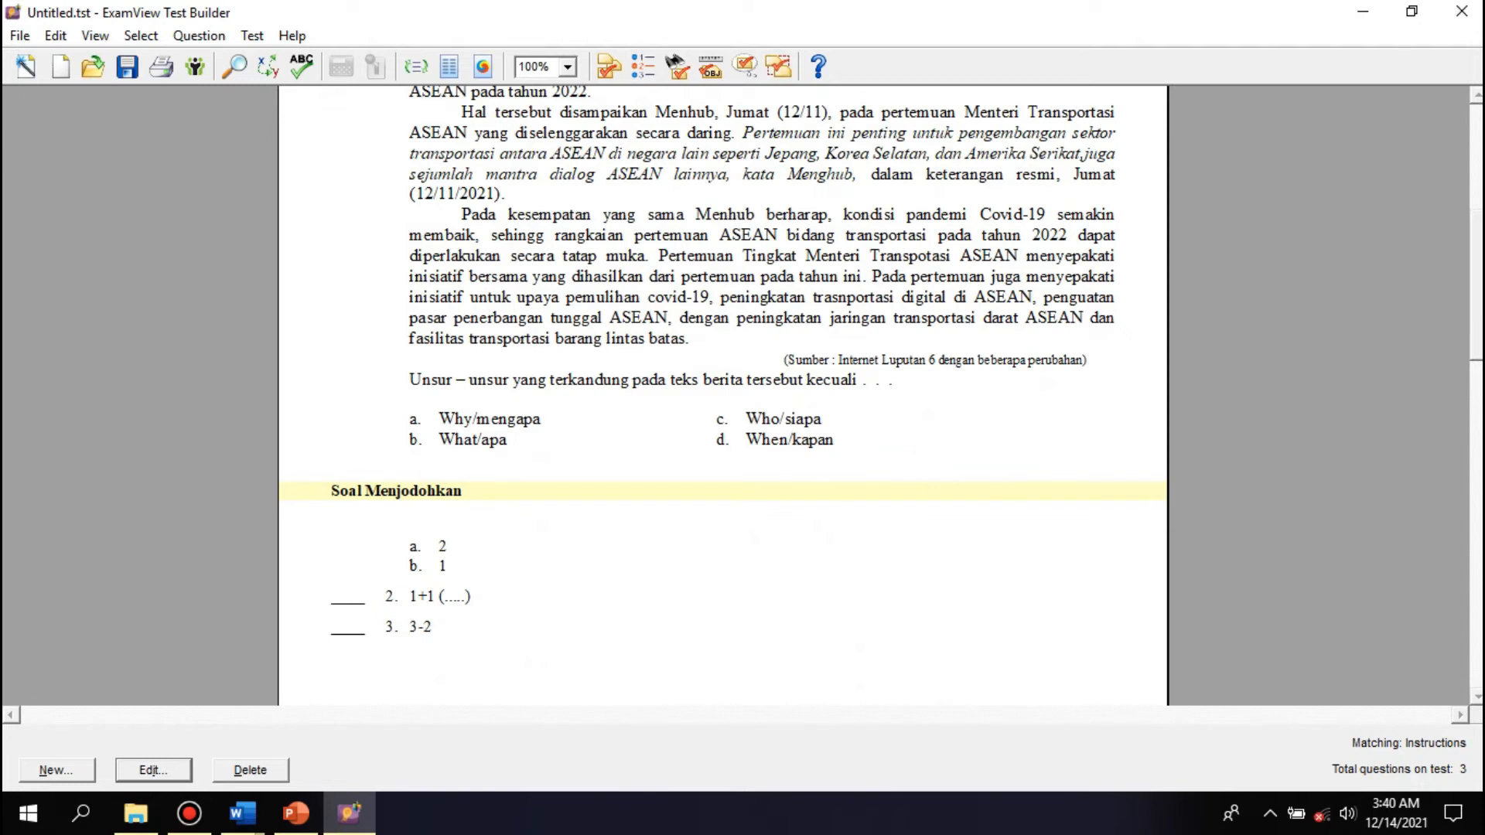
# - Create a Short Answer question "1 + 3 =" with the answer 4 and record it
pyautogui.hotkey('alt', 'n')
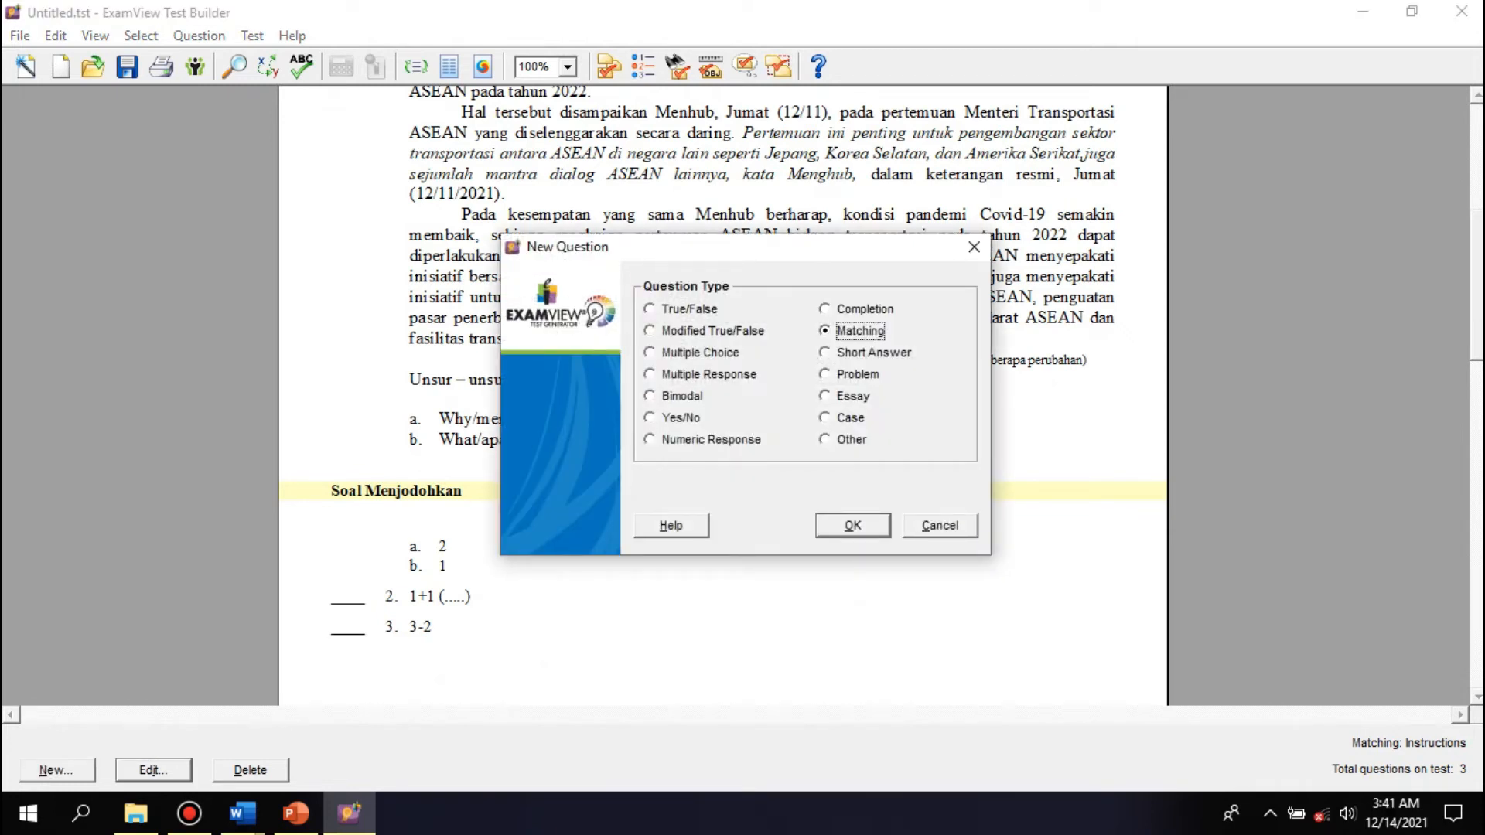
pyautogui.click(873, 353)
pyautogui.press('Return')
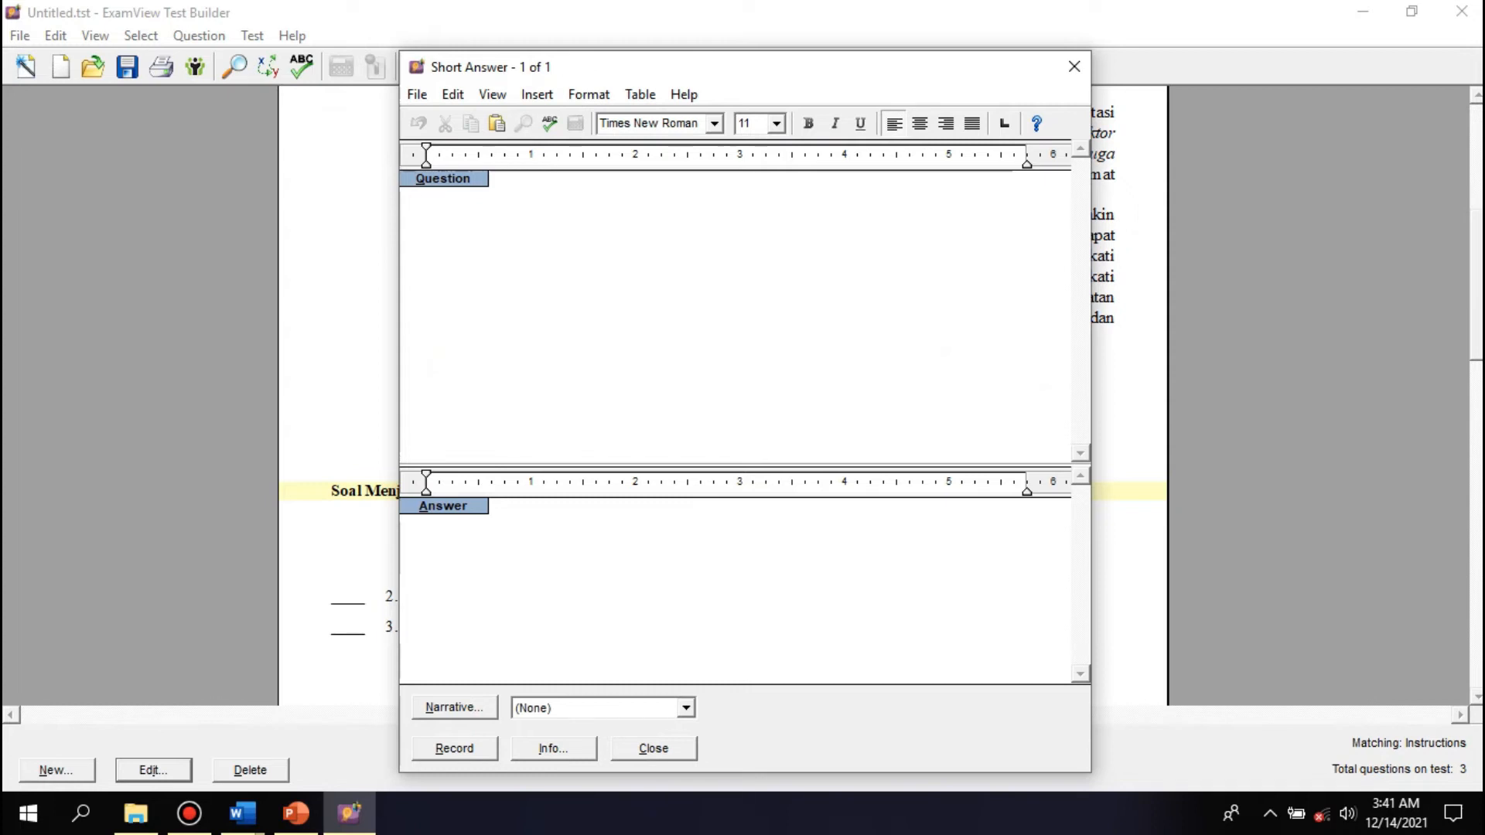
pyautogui.write('1 + 3 =')
pyautogui.click(427, 533)
pyautogui.write('4')
pyautogui.hotkey('alt', 'r')
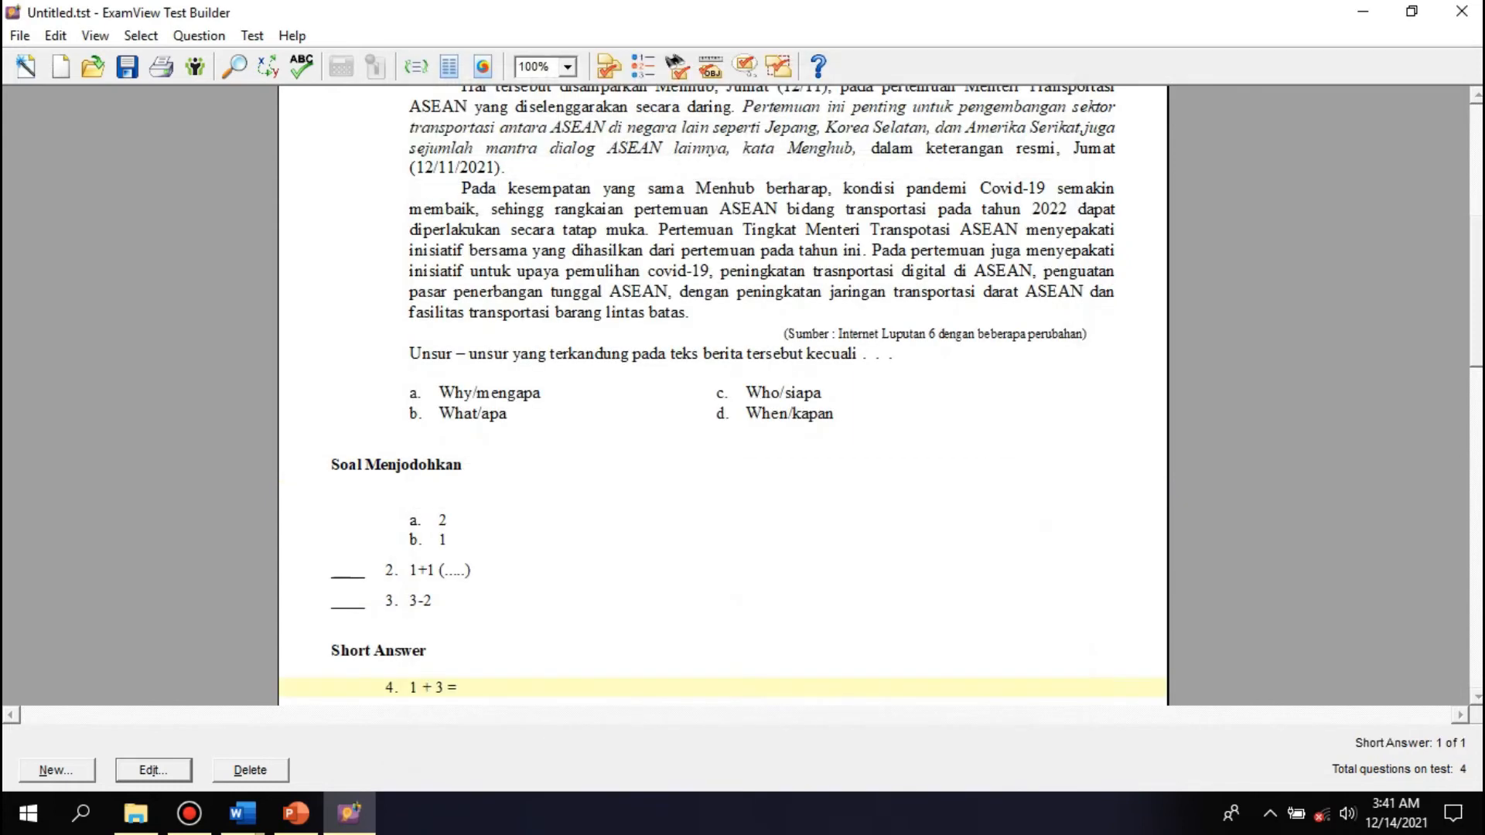
# - Check the short answer question and its key in the Answer Section, and look over the whole test from question 1
pyautogui.scroll(-2, 723, 394)
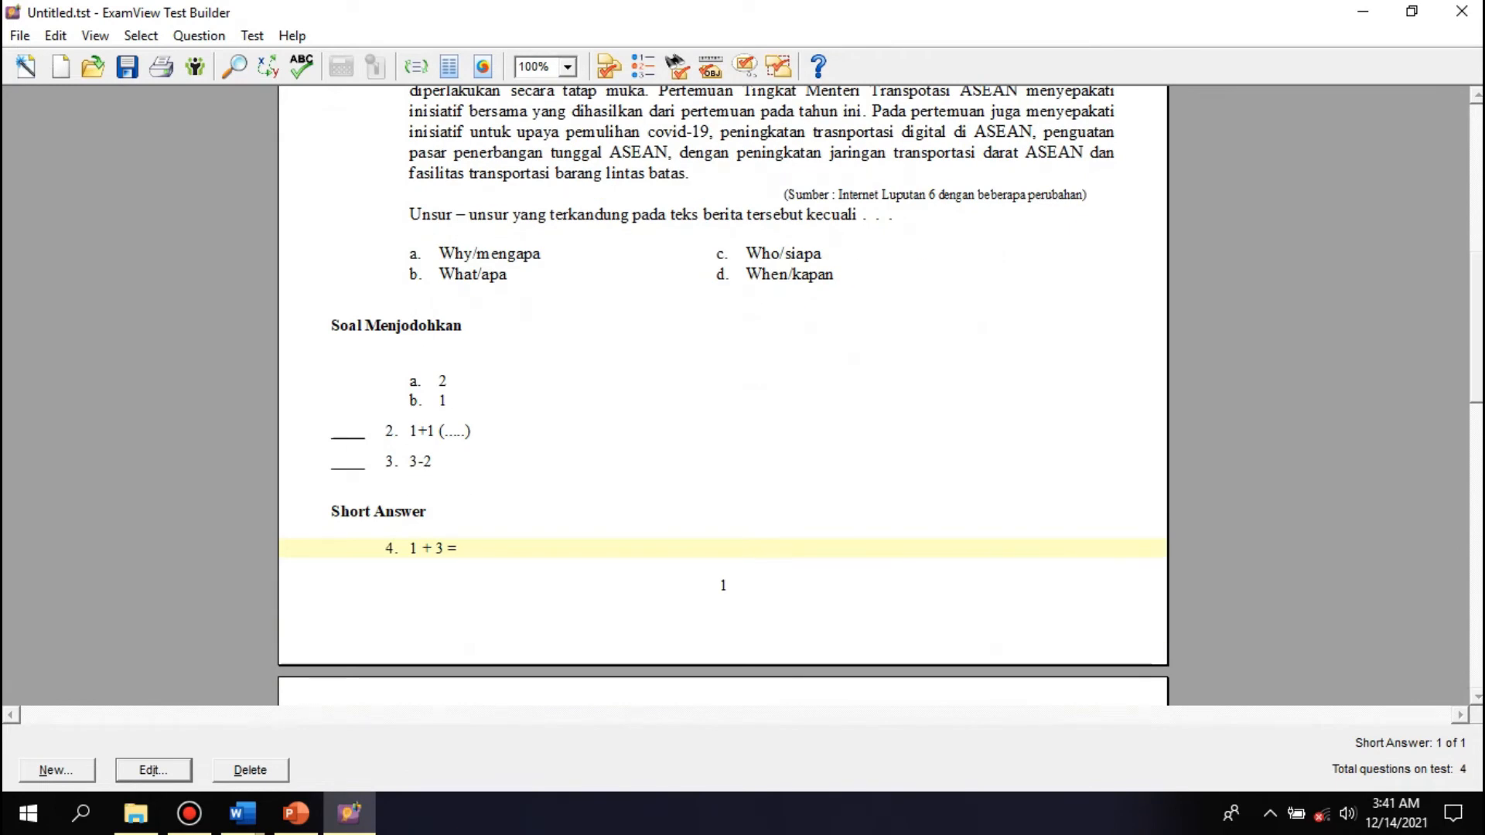
pyautogui.scroll(-10, 723, 383)
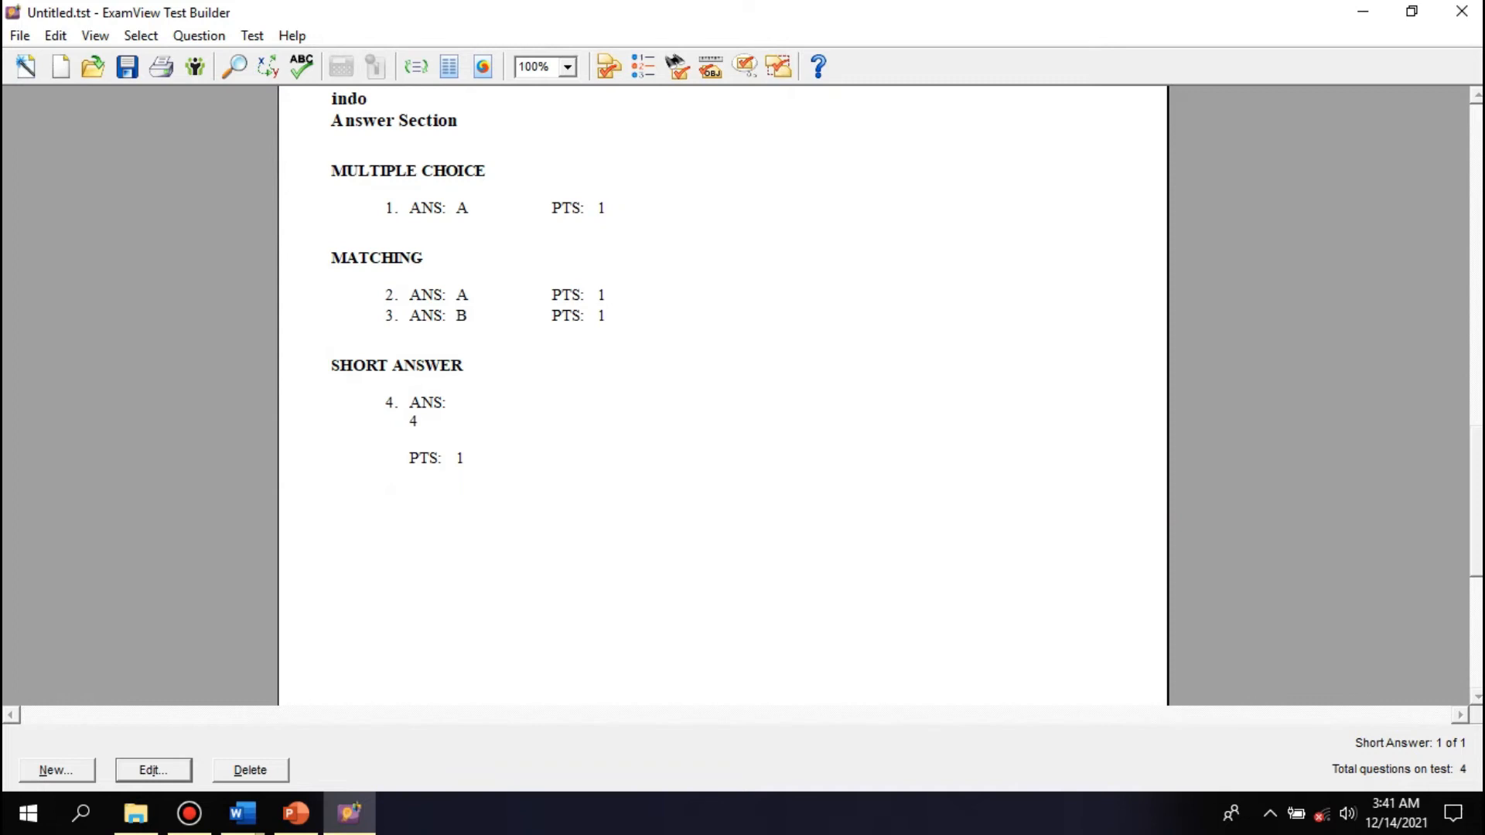
pyautogui.scroll(8, 724, 394)
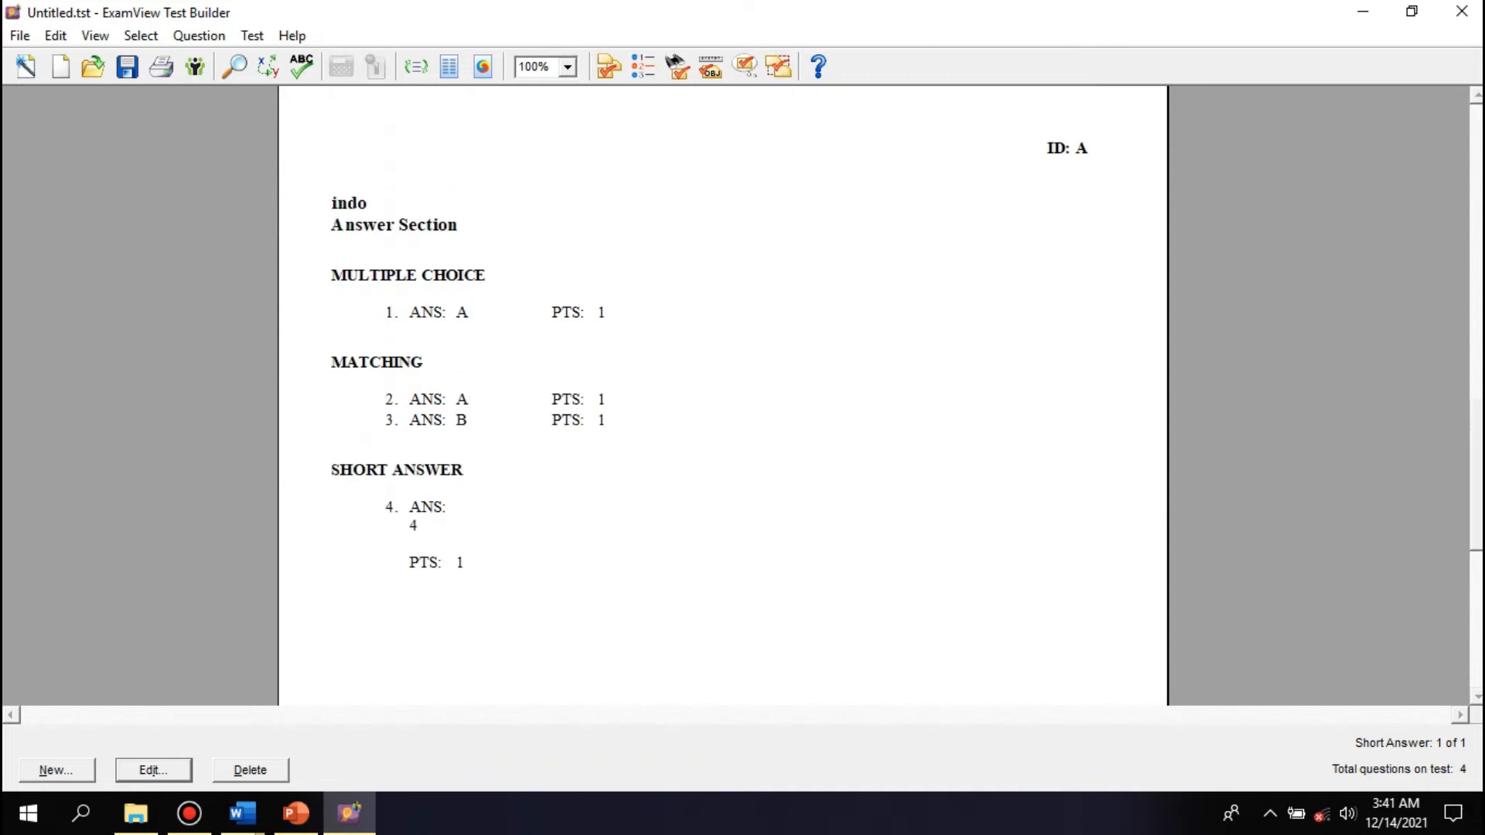
pyautogui.scroll(10, 723, 395)
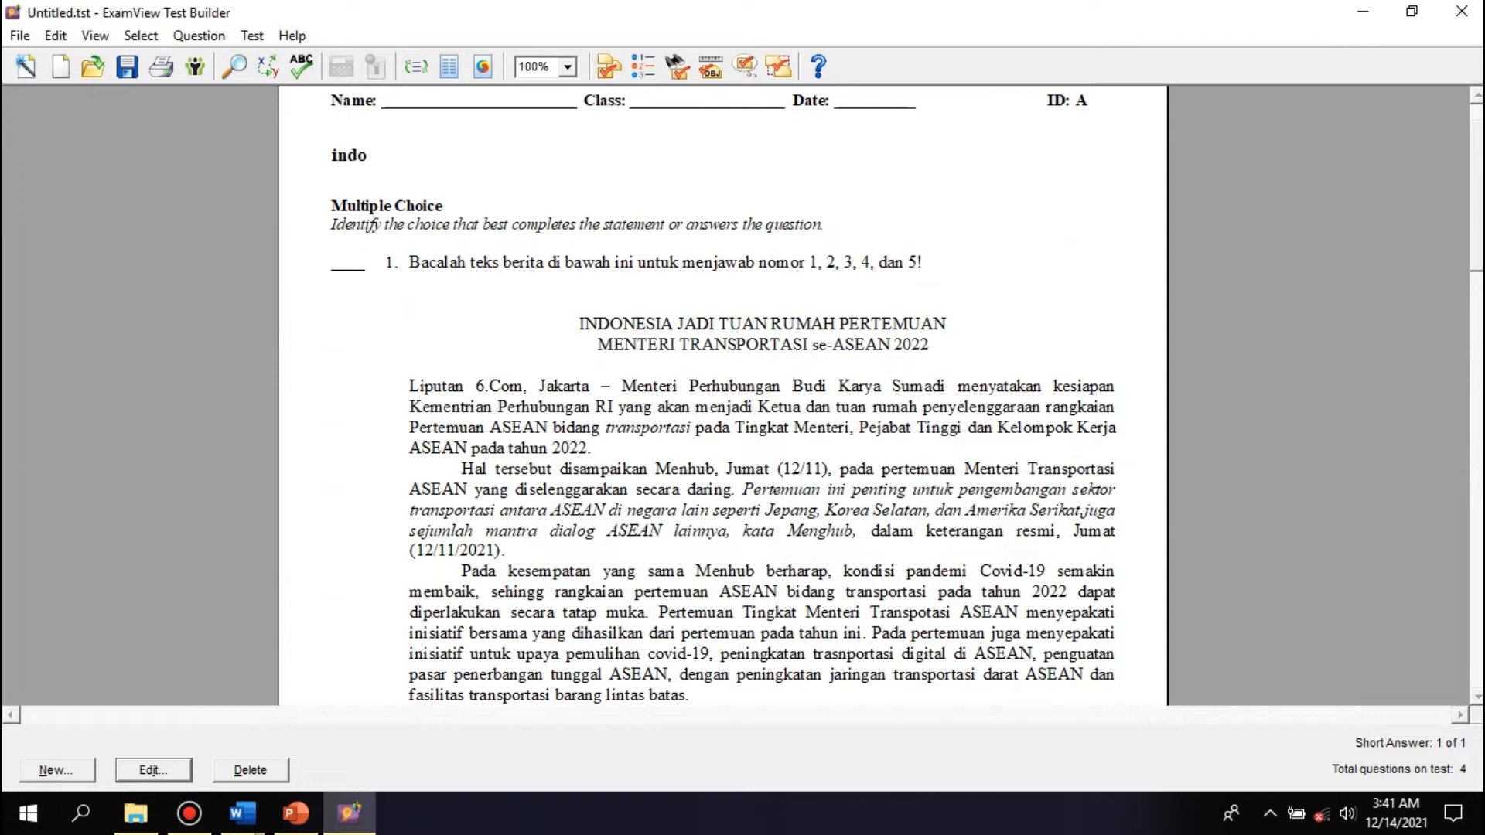
pyautogui.click(724, 479)
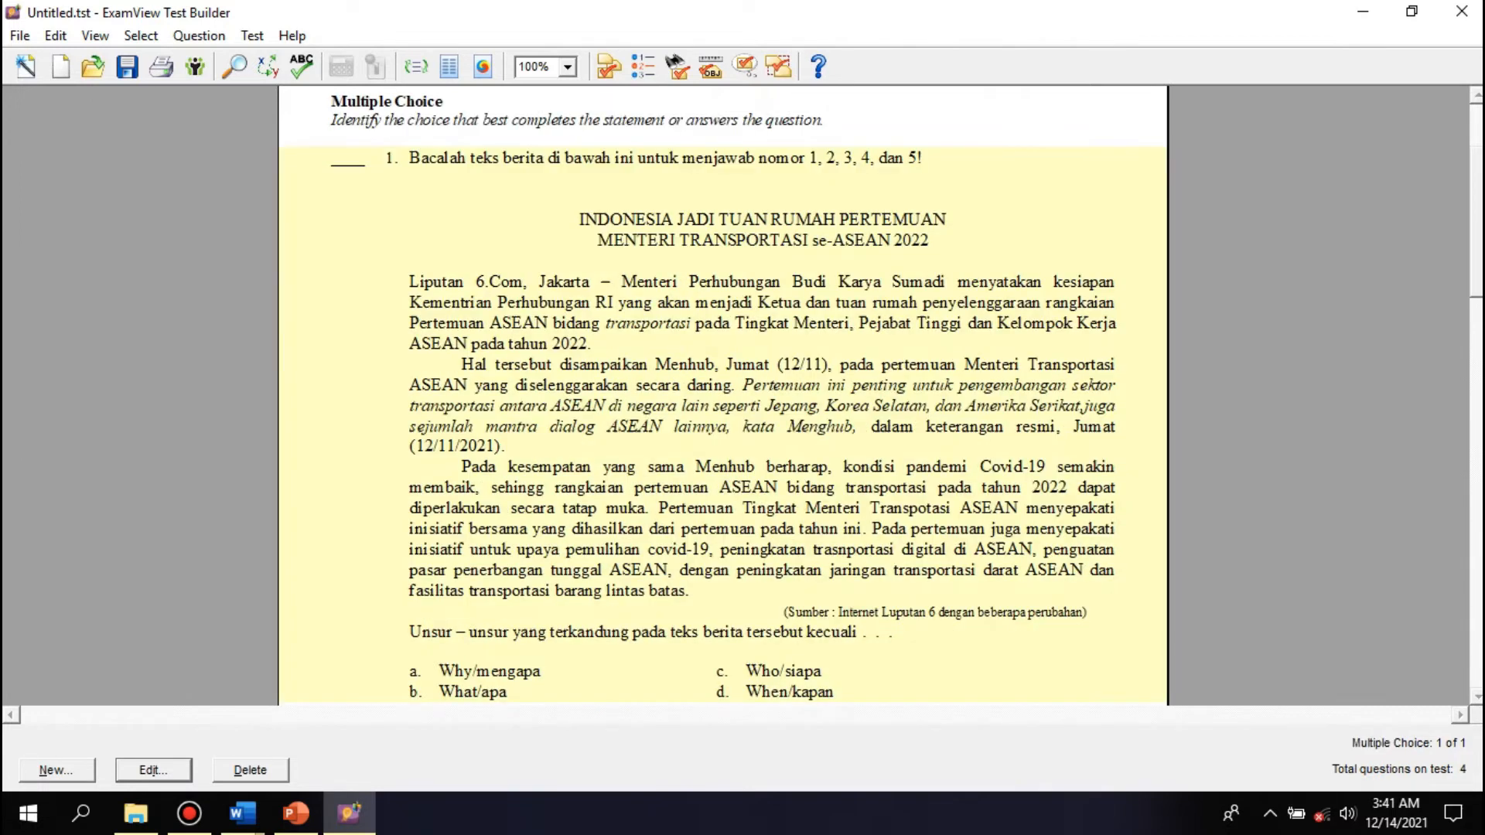
pyautogui.scroll(-5, 723, 395)
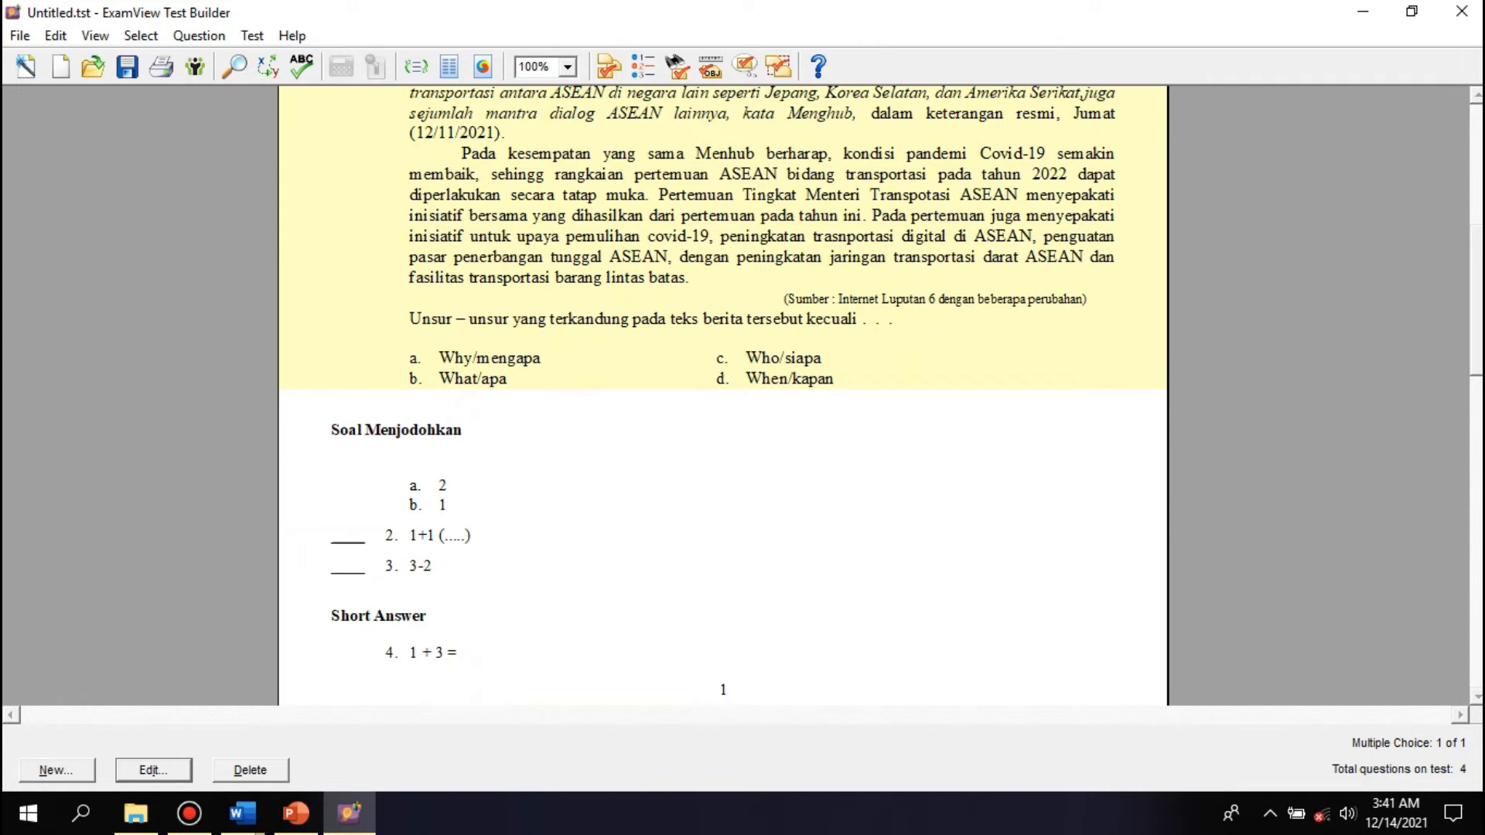
# - Create a new Multiple Choice question with the text "Siapakah Presiden Pertama di Indonesia"
pyautogui.click(56, 771)
pyautogui.press('Return')
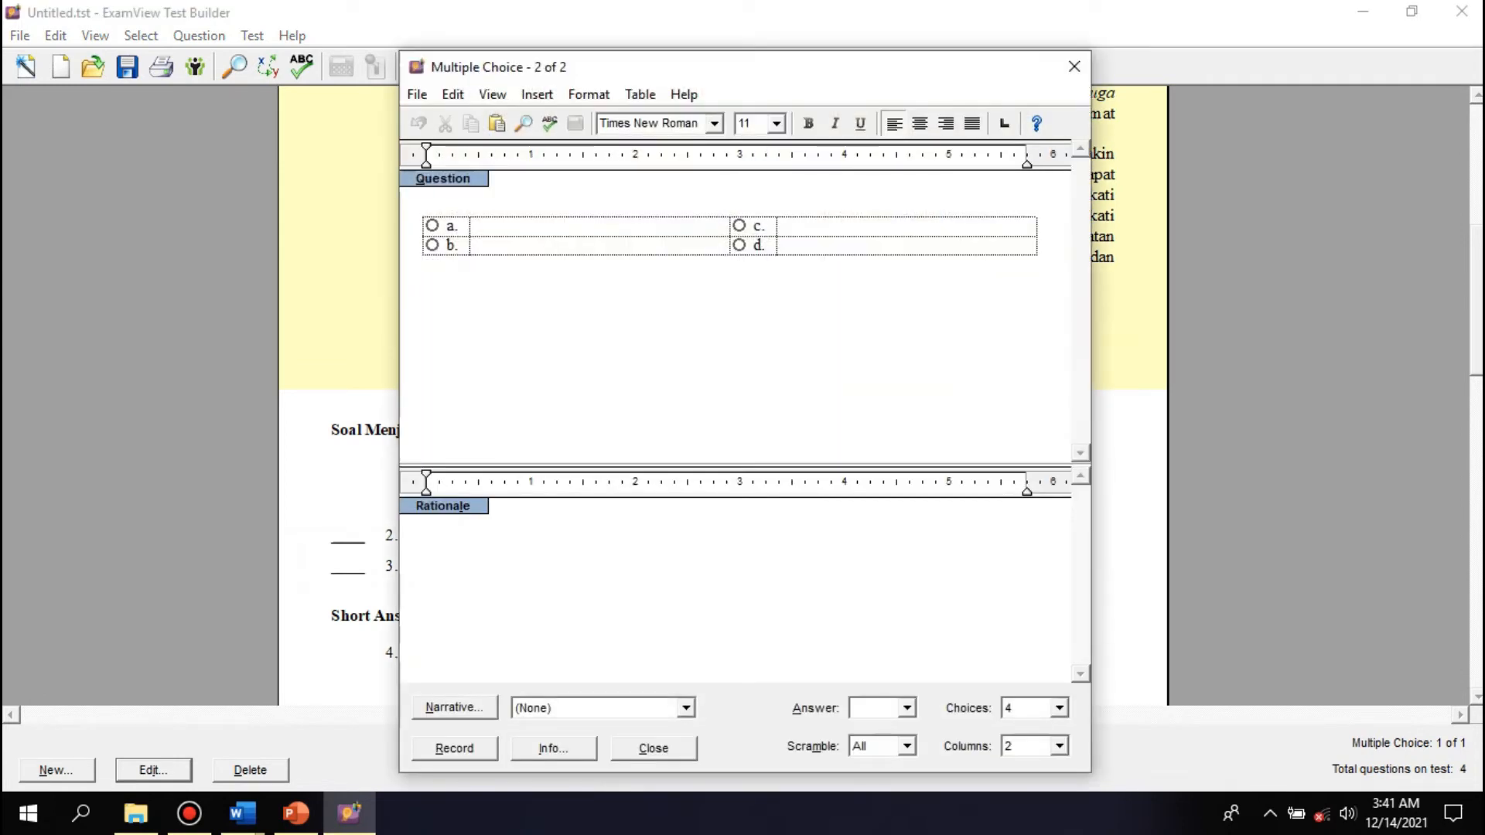
pyautogui.write('Siapakah Presiden')
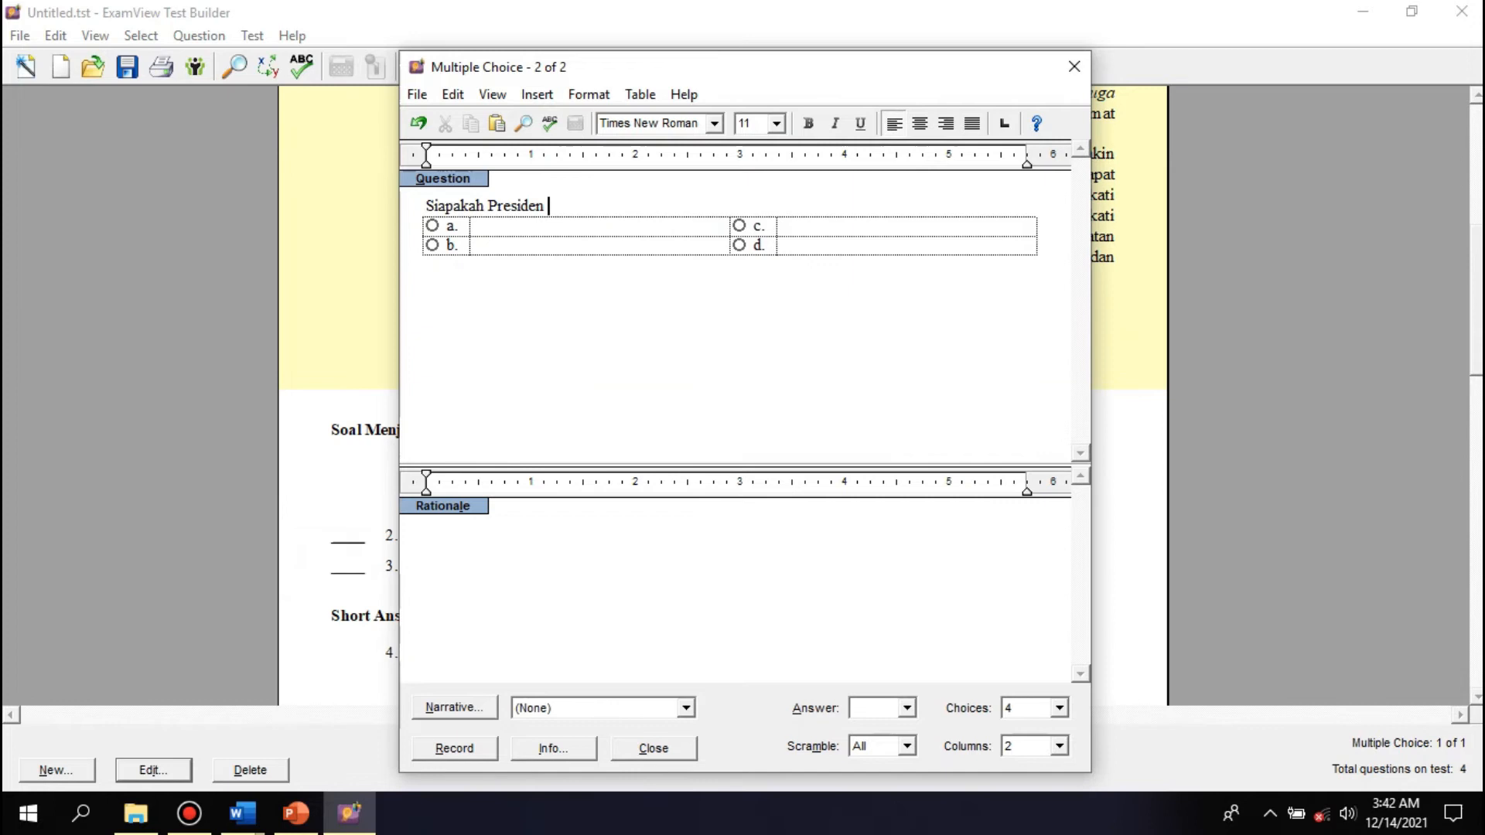
pyautogui.write(' Pertama ')
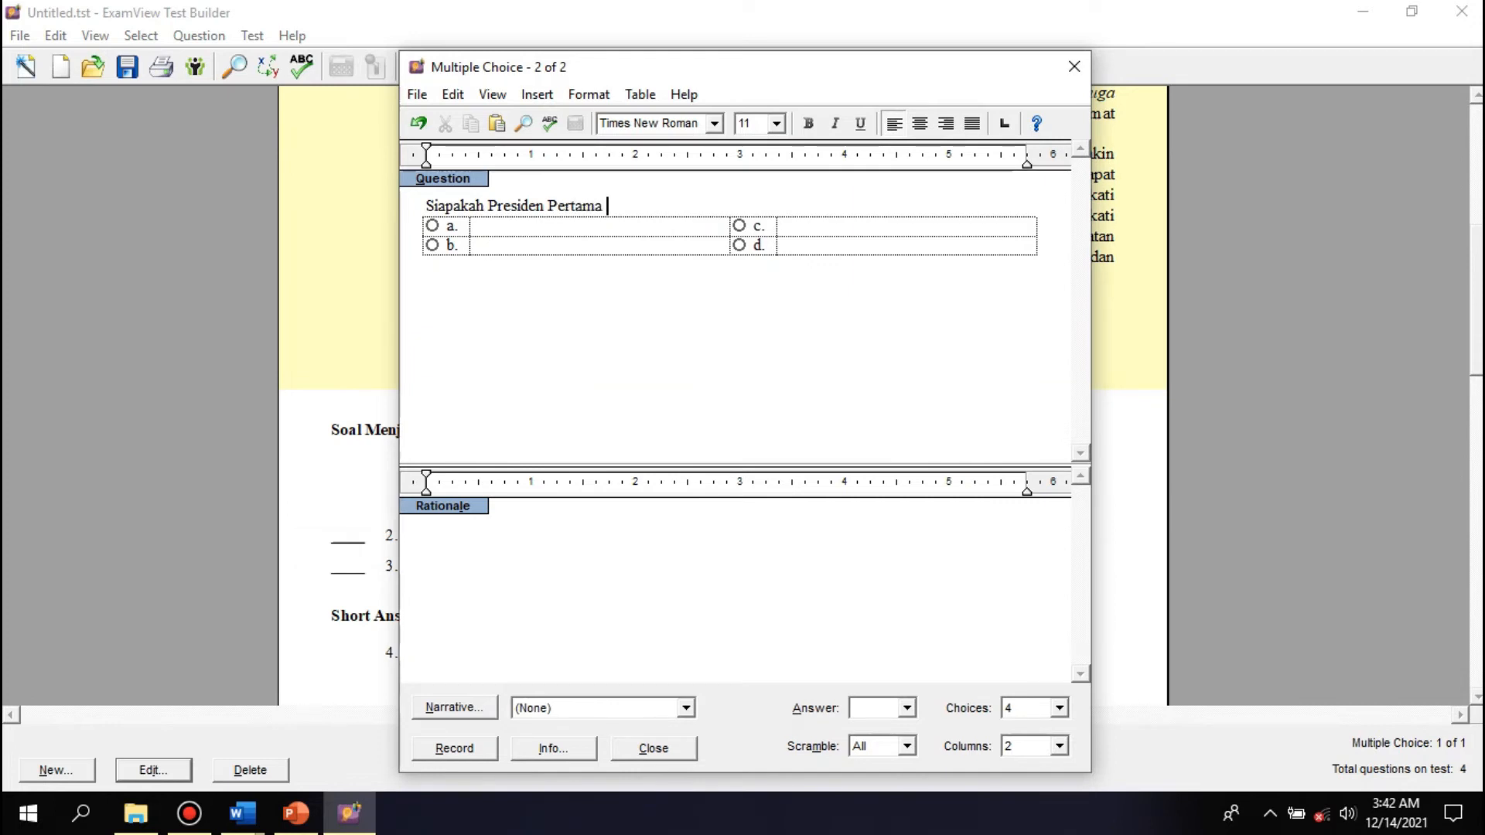
pyautogui.write('di Indonesia')
# - Replace the whole question text with "Presiden Pertama Indonesia Adalah..."
pyautogui.hotkey('shift', 'Left')
pyautogui.hotkey('shift', 'Left')
pyautogui.hotkey('shift', 'Left')
pyautogui.hotkey('shift', 'Left')
pyautogui.hotkey('shift', 'Left')
pyautogui.hotkey('shift', 'Left')
pyautogui.hotkey('shift', 'Left')
pyautogui.hotkey('shift', 'Left')
pyautogui.hotkey('shift', 'Left')
pyautogui.hotkey('shift', 'Left')
pyautogui.hotkey('shift', 'Left')
pyautogui.hotkey('shift', 'Left')
pyautogui.hotkey('shift', 'Left')
pyautogui.hotkey('shift', 'Left')
pyautogui.hotkey('shift', 'Left')
pyautogui.hotkey('shift', 'Left')
pyautogui.hotkey('shift', 'Left')
pyautogui.hotkey('shift', 'Left')
pyautogui.hotkey('shift', 'Left')
pyautogui.hotkey('shift', 'Left')
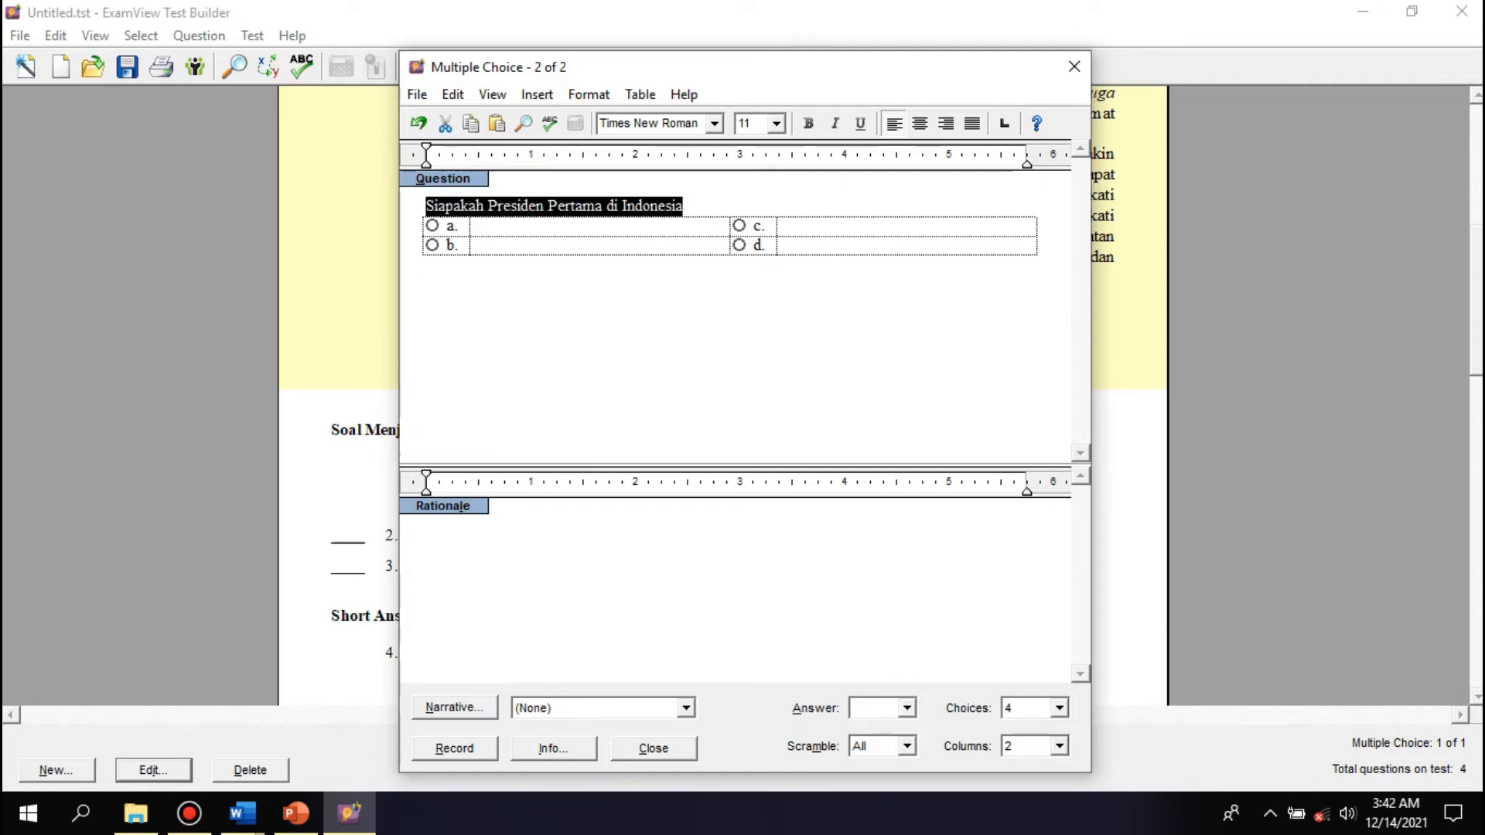
pyautogui.write('Presiden ')
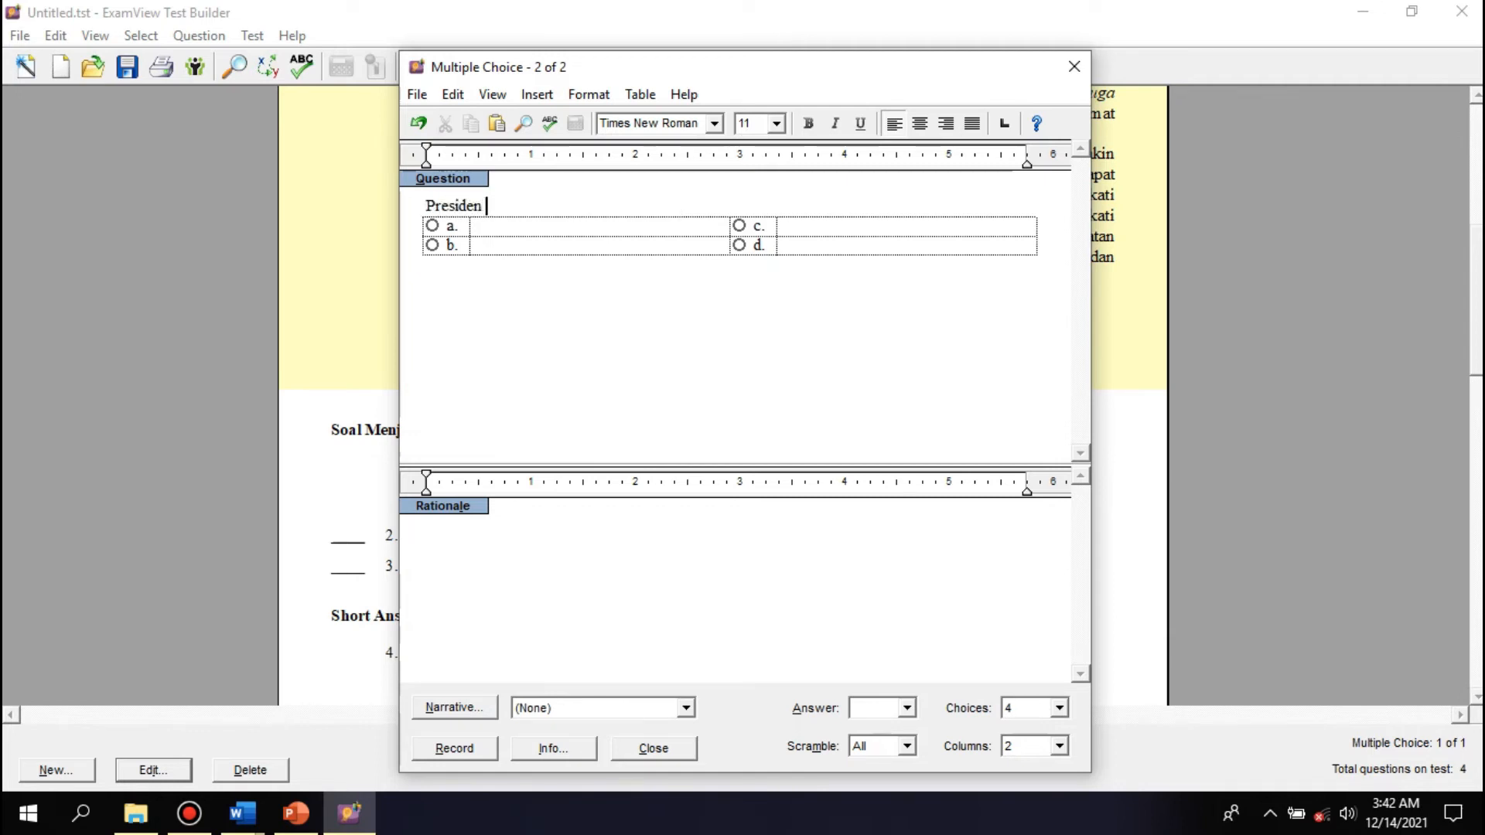
pyautogui.write('Pertama Indone')
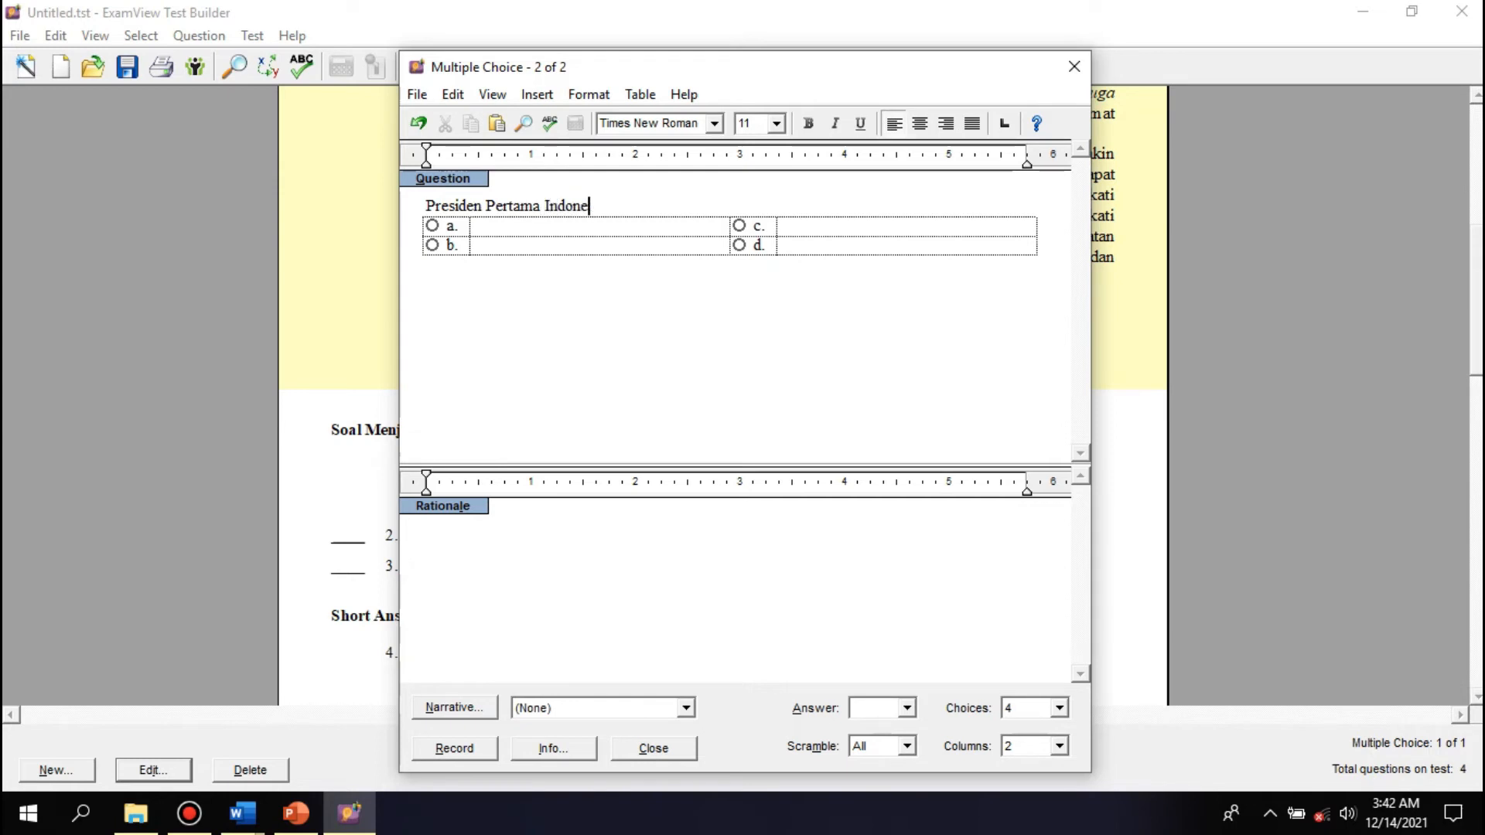
pyautogui.write('sia Adalah...')
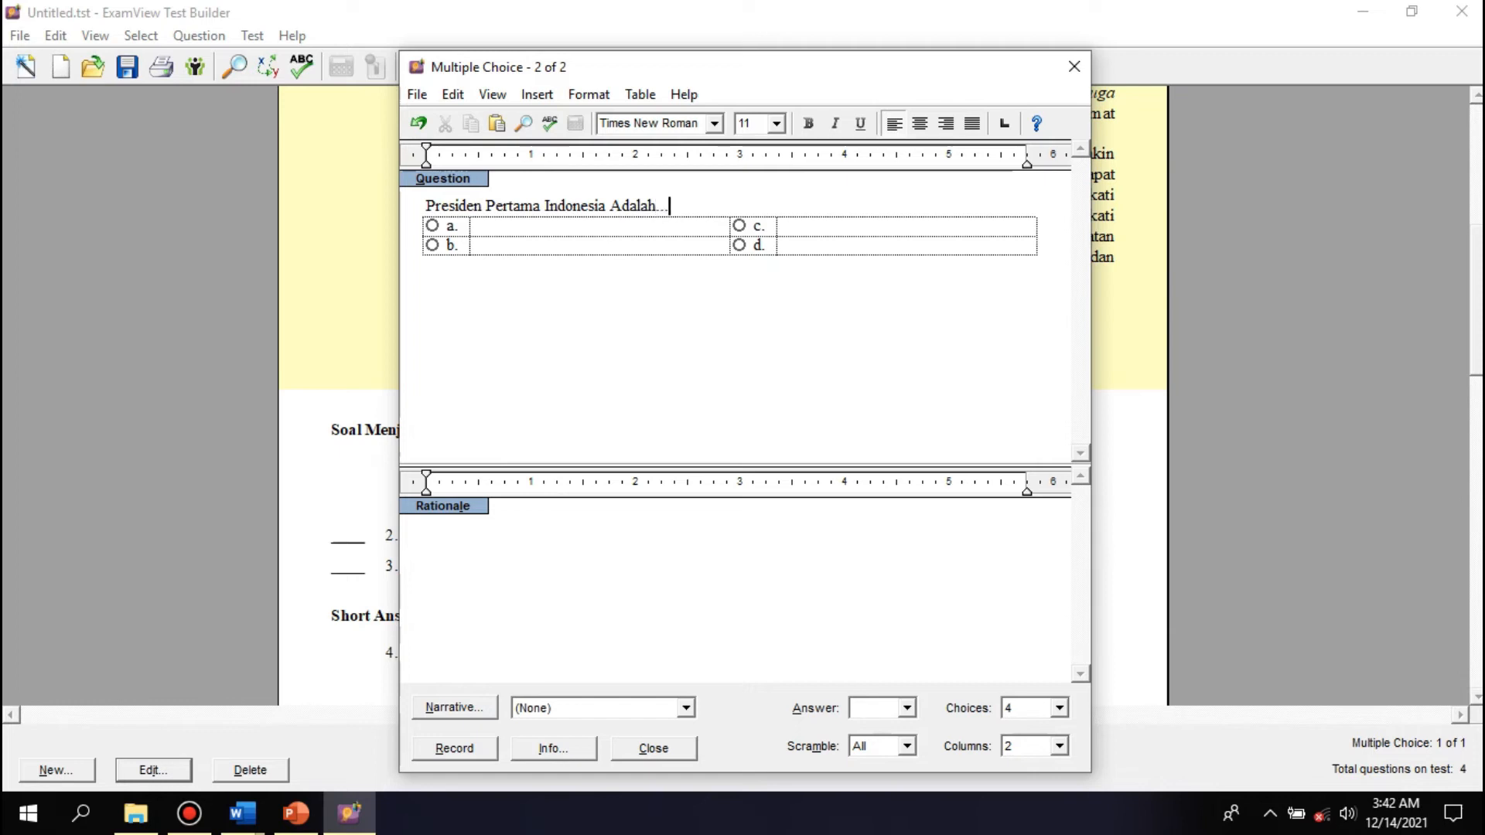
# - Fill choices a to d with Soekarno, Soeharto, Jokowi and Megawati, mark a as the correct answer, and record the question
pyautogui.click(477, 226)
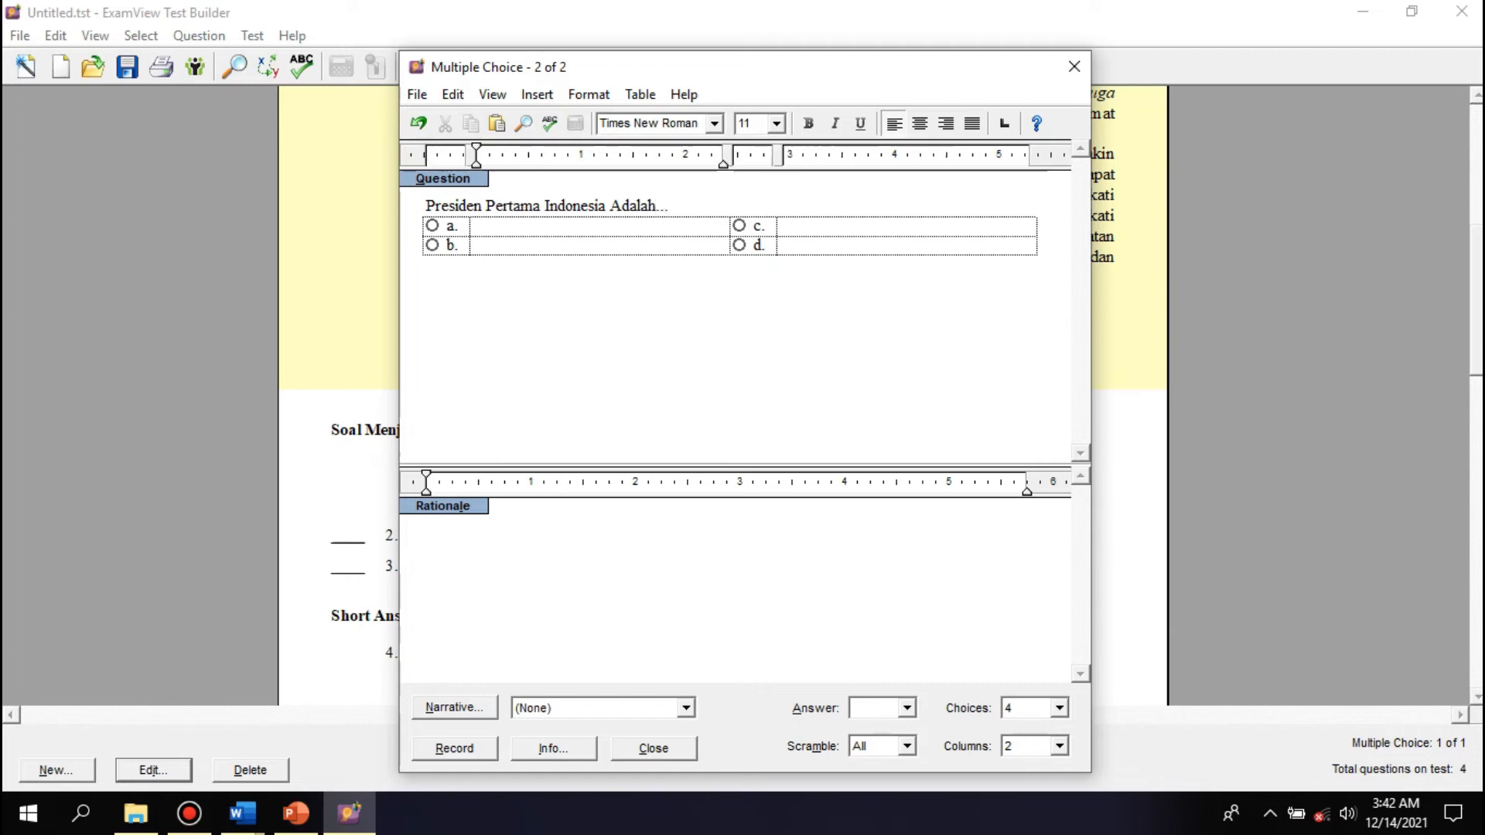
pyautogui.write('Soekarno')
pyautogui.click(432, 226)
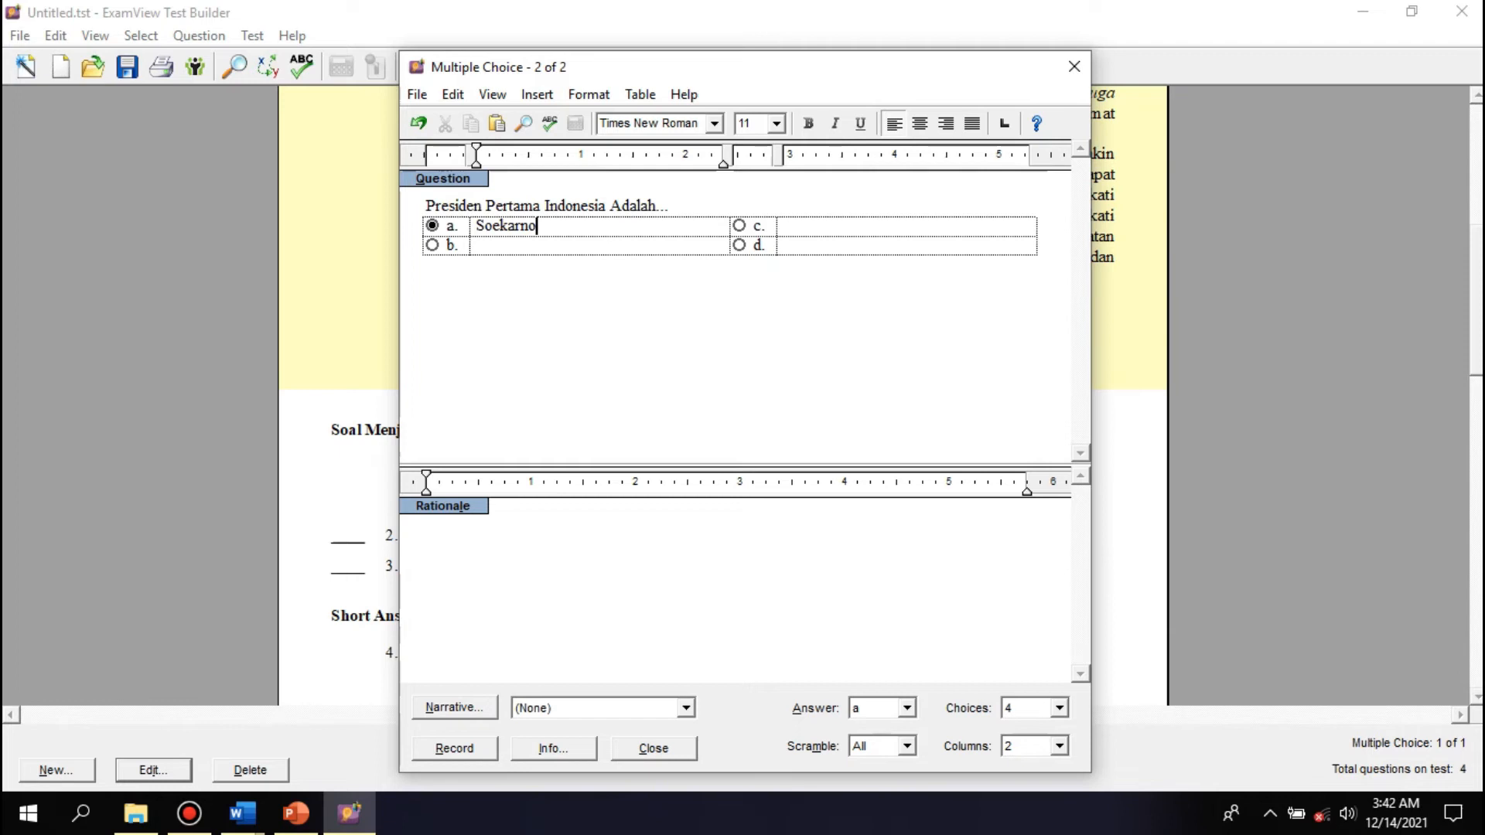
pyautogui.click(478, 246)
pyautogui.write('Soeharto')
pyautogui.click(784, 226)
pyautogui.write('Jokowi')
pyautogui.click(785, 246)
pyautogui.write('Megawati')
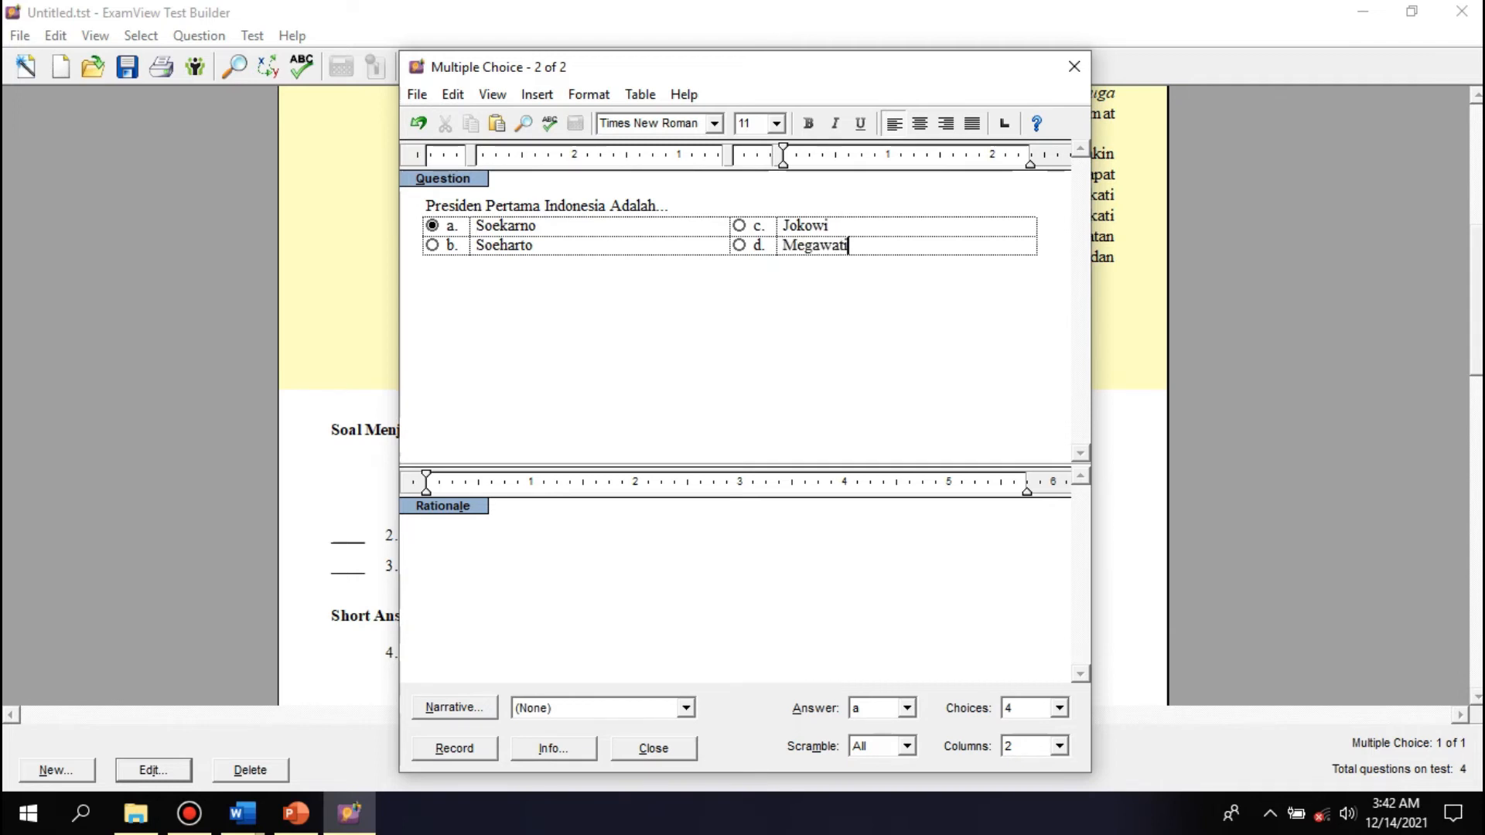
pyautogui.click(455, 749)
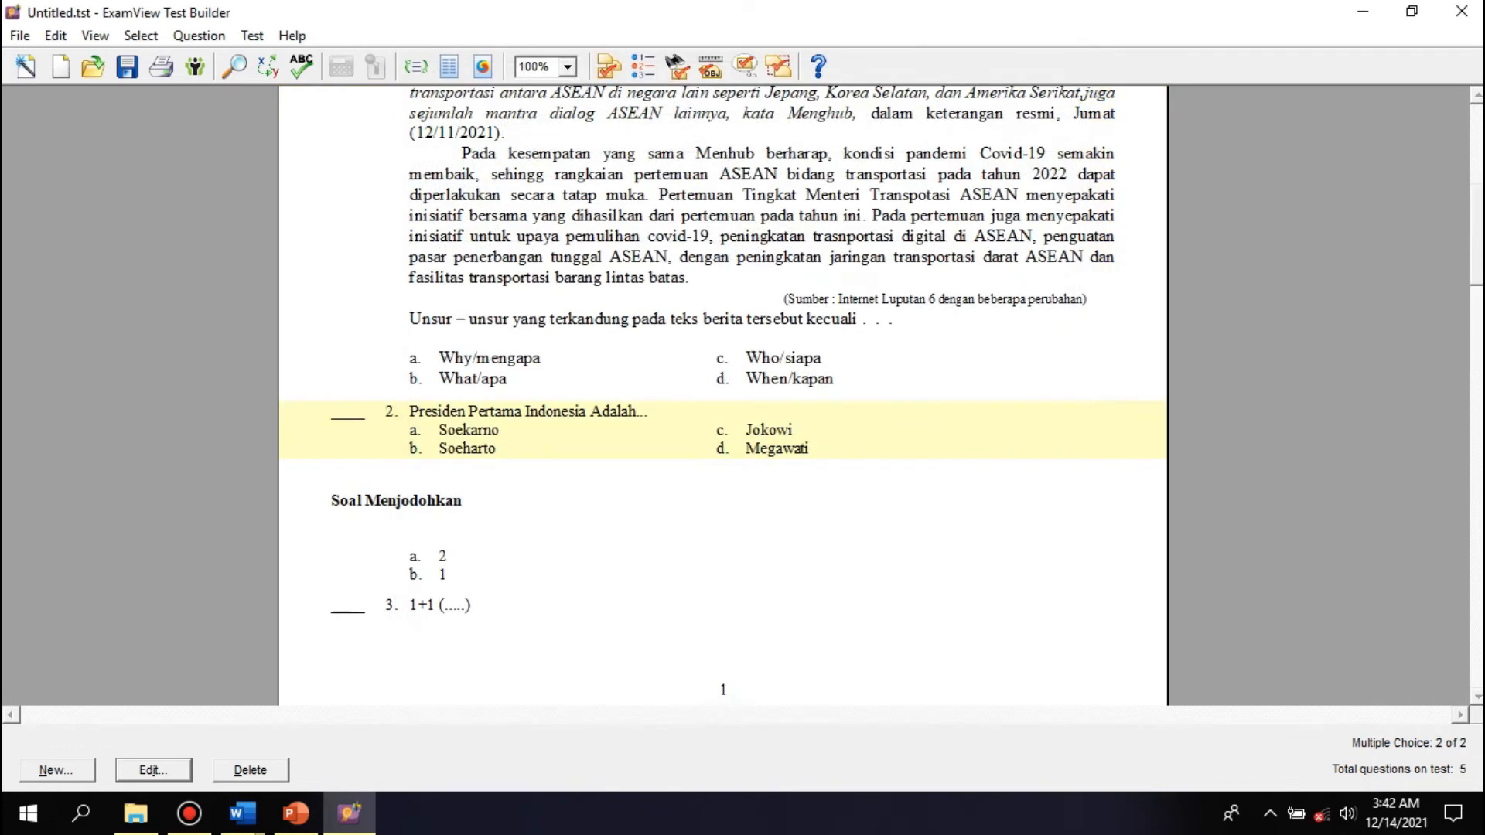
# - Review the multiple-choice, matching and short-answer questions across the test pages, checking where the new question 2 sits
pyautogui.scroll(-3, 723, 394)
pyautogui.scroll(3, 723, 395)
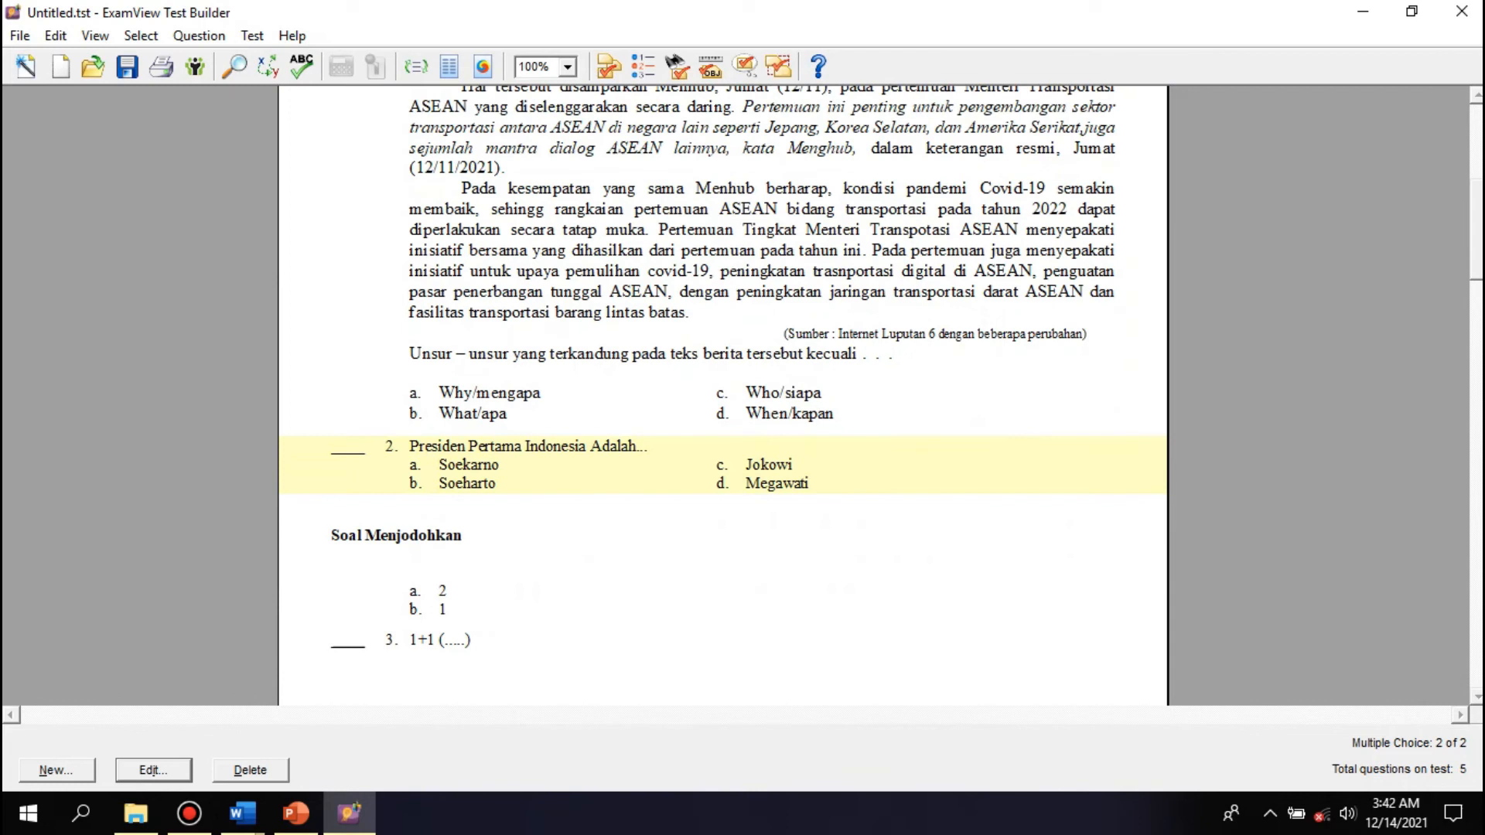
pyautogui.scroll(4, 723, 394)
pyautogui.scroll(-5, 723, 394)
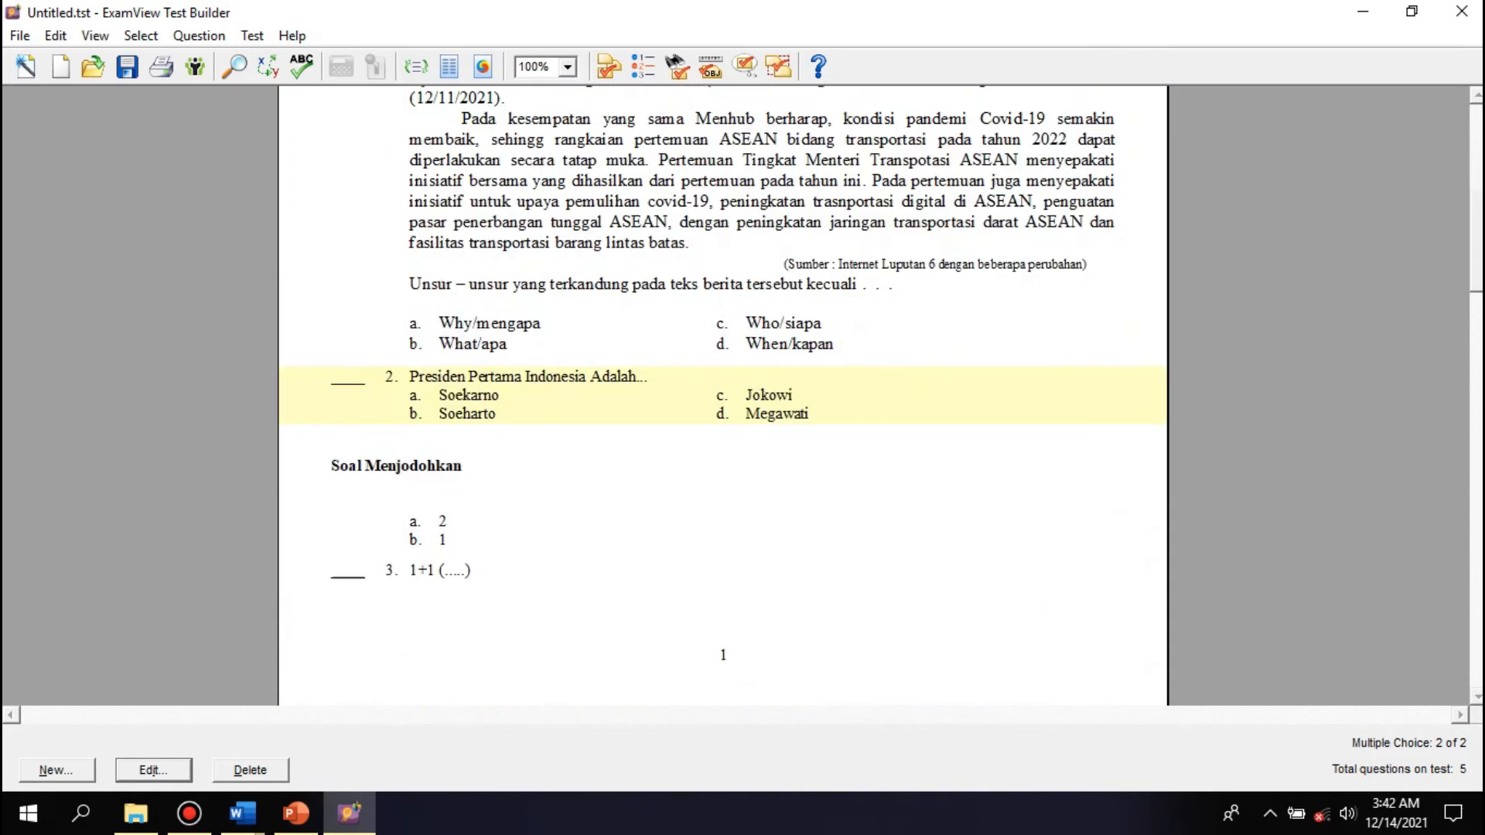
pyautogui.scroll(6, 724, 395)
pyautogui.scroll(-5, 724, 394)
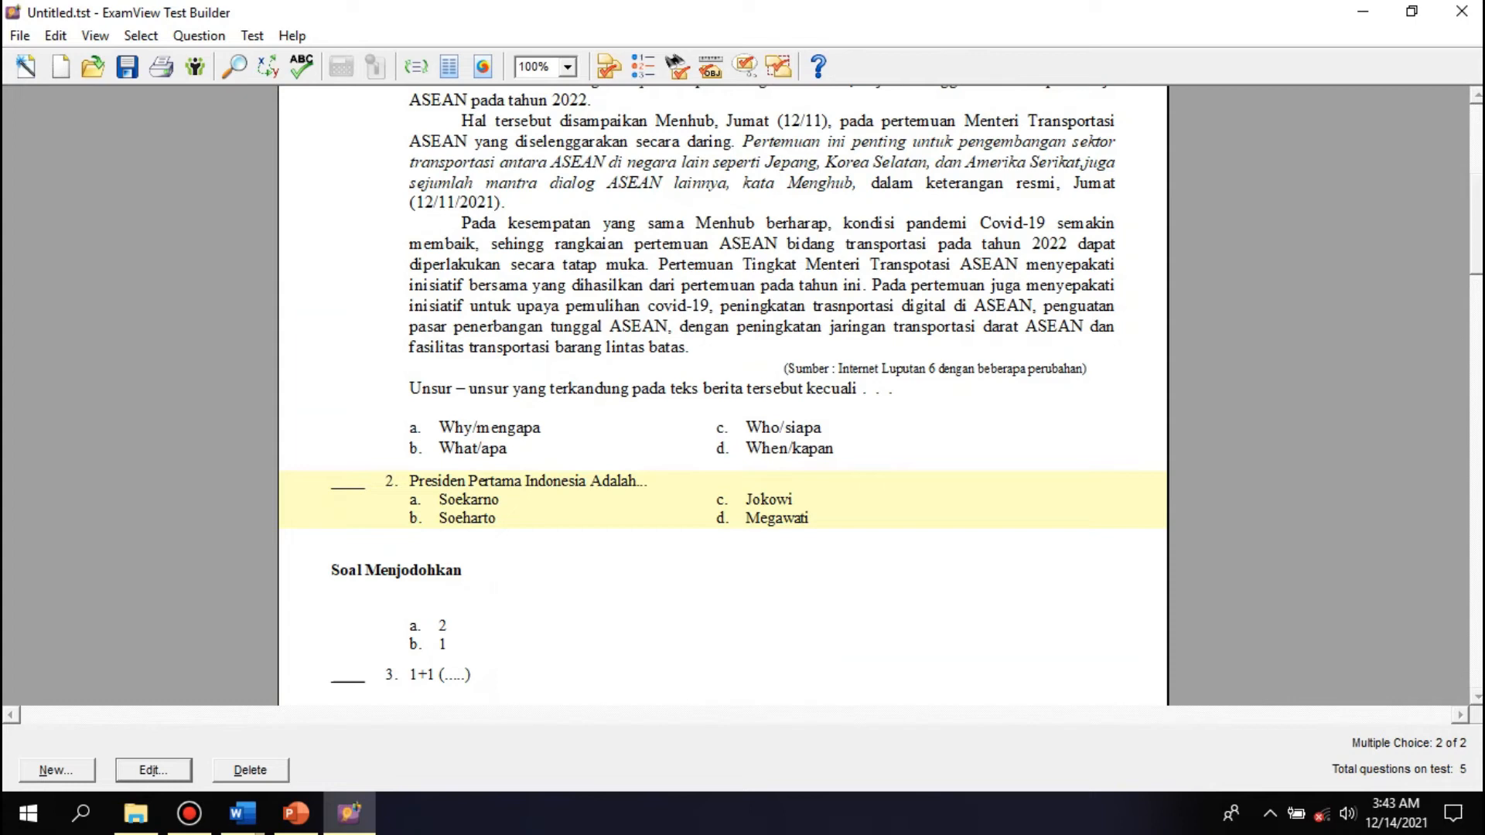
pyautogui.scroll(6, 724, 394)
pyautogui.scroll(-3, 723, 395)
pyautogui.scroll(-4, 723, 395)
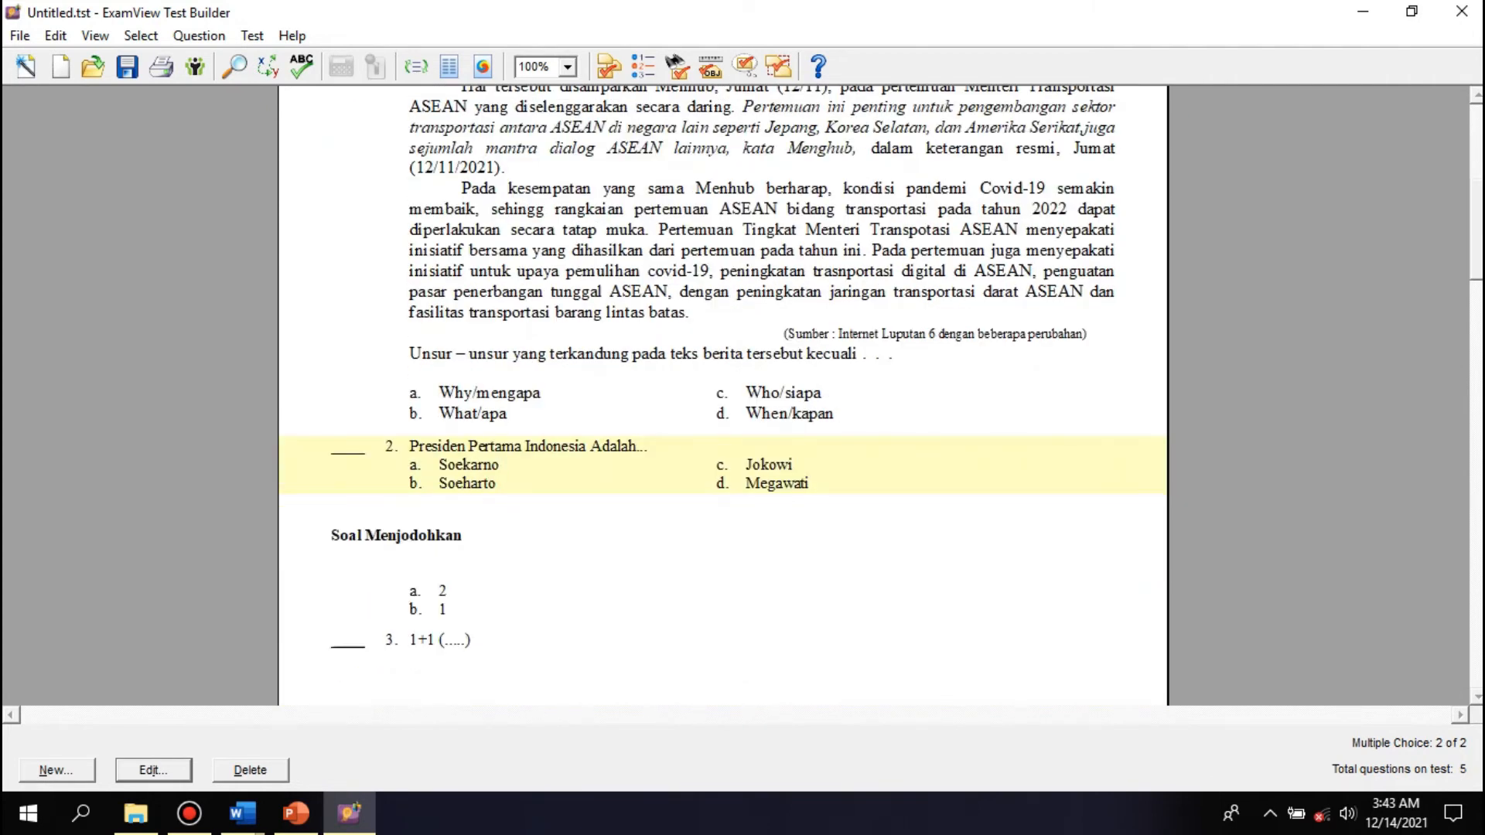
pyautogui.scroll(-3, 723, 394)
pyautogui.scroll(-6, 723, 395)
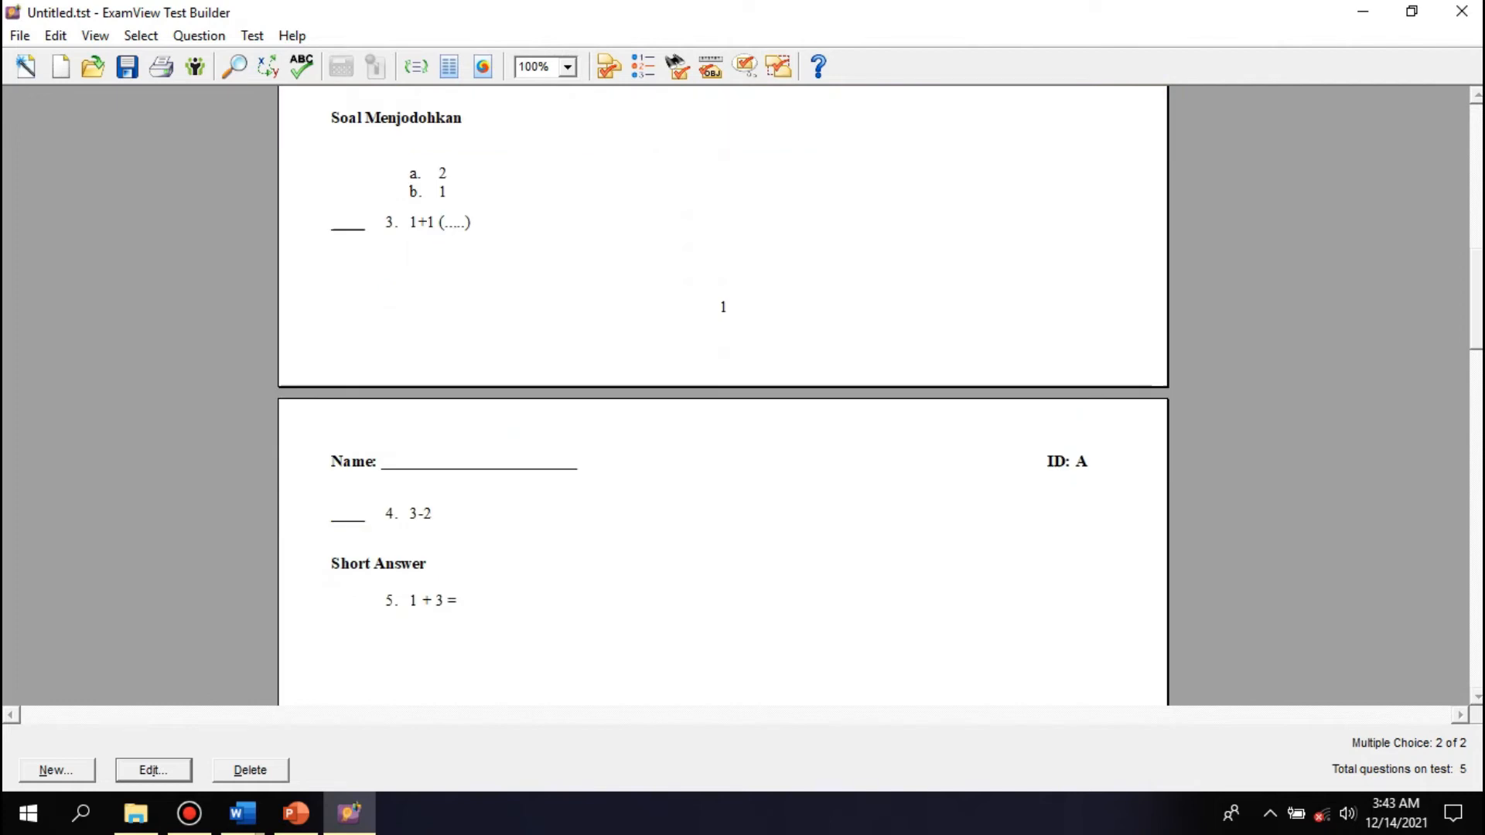
pyautogui.scroll(7, 723, 394)
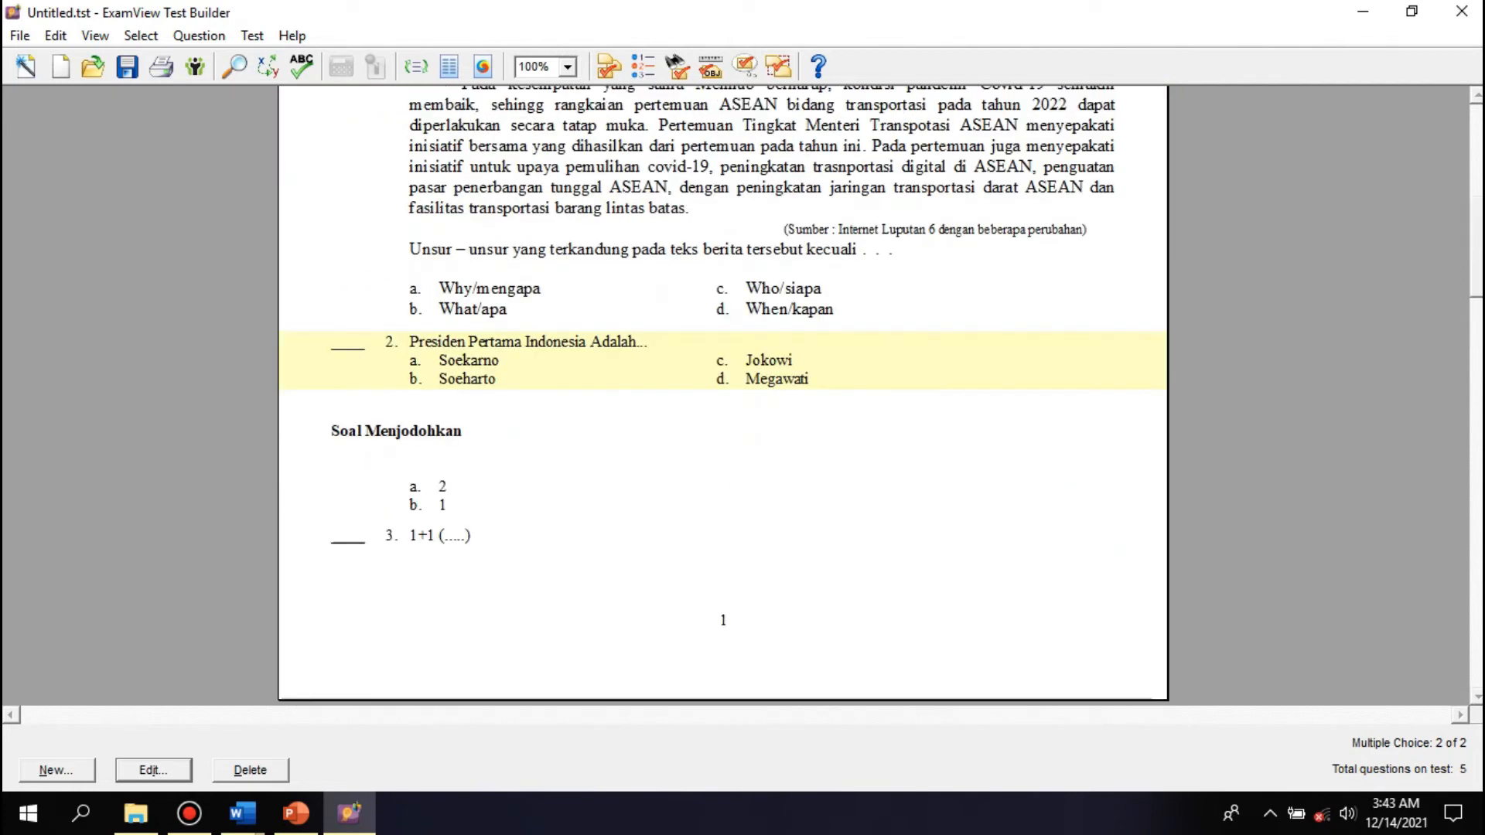
pyautogui.scroll(2, 723, 394)
pyautogui.scroll(-2, 723, 395)
pyautogui.scroll(12, 724, 395)
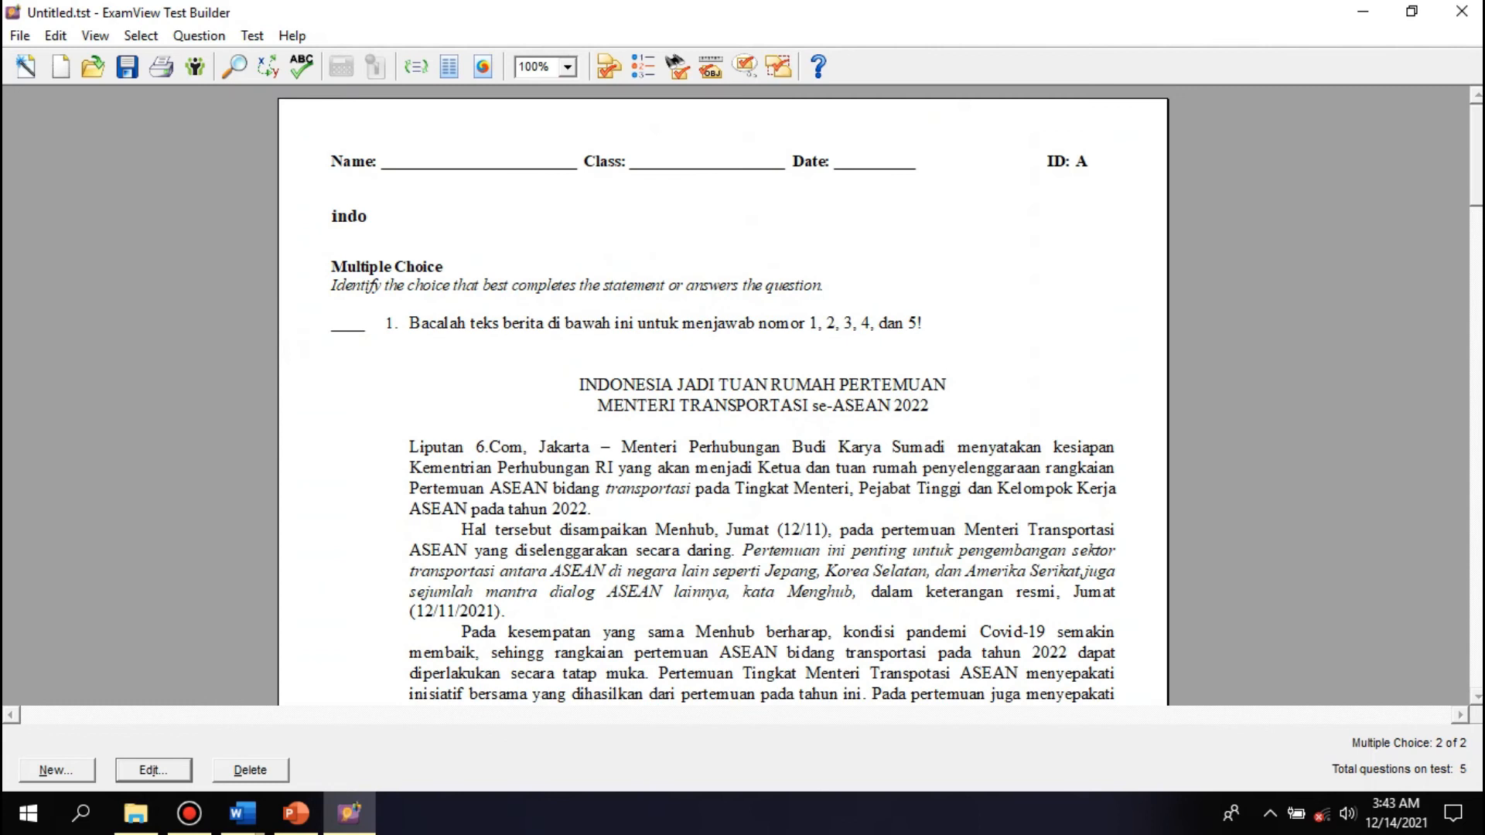
pyautogui.scroll(-6, 724, 394)
pyautogui.scroll(-5, 724, 395)
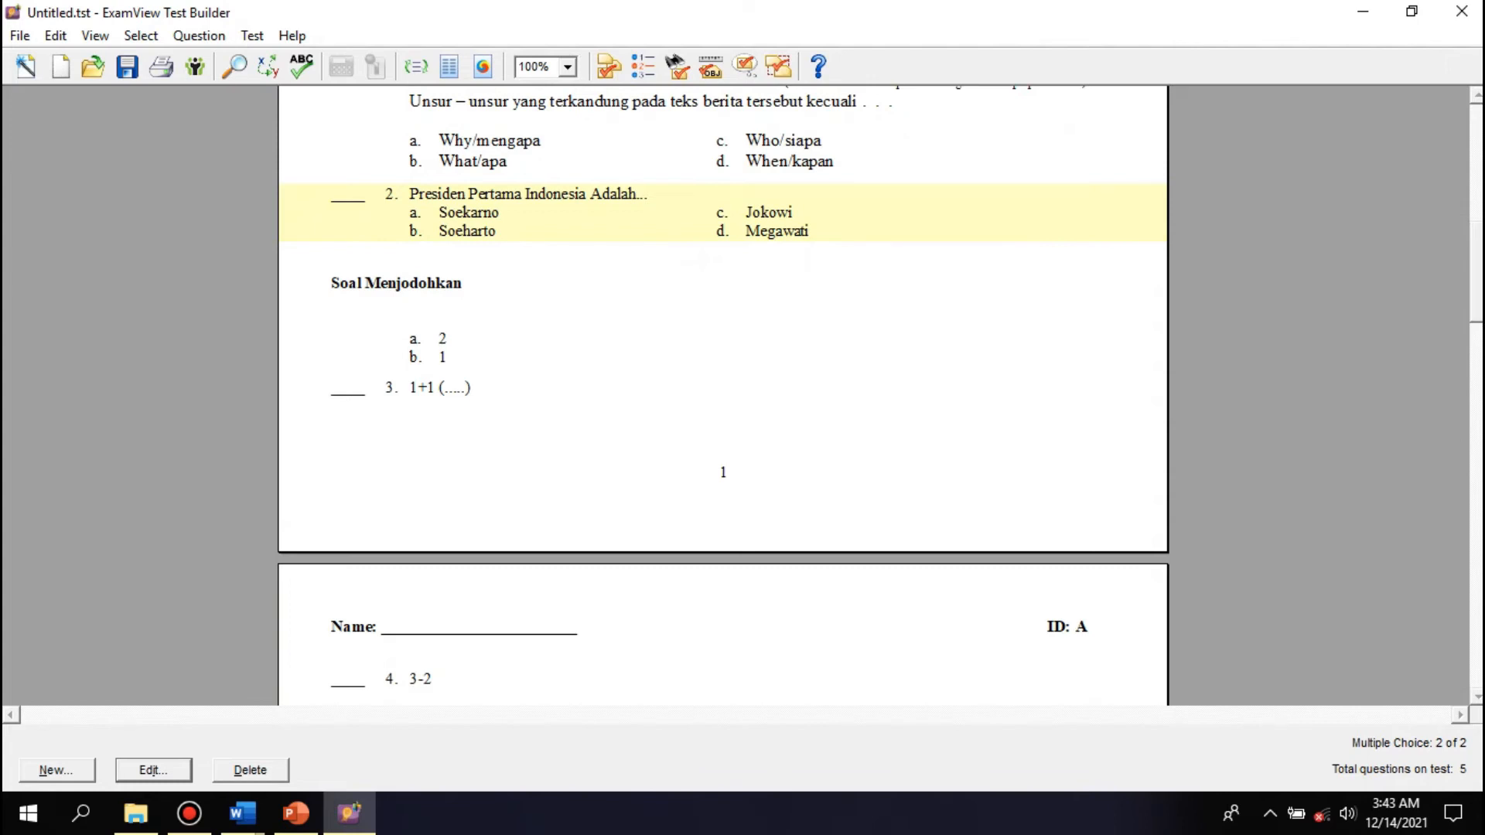
# - Save the test in the Tests folder under the file name "indo coba aja"
pyautogui.click(128, 67)
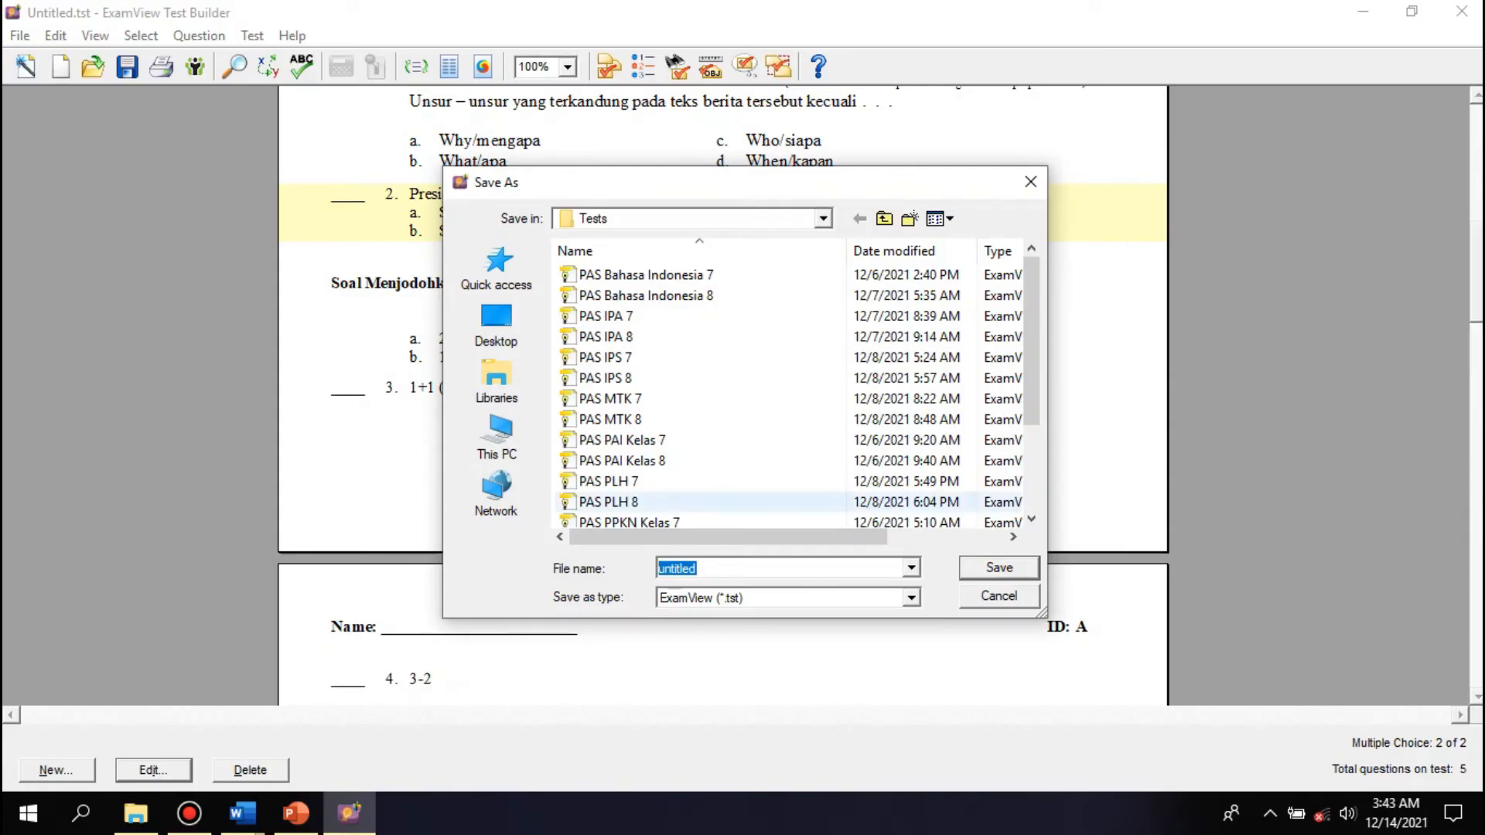
pyautogui.scroll(-2, 696, 316)
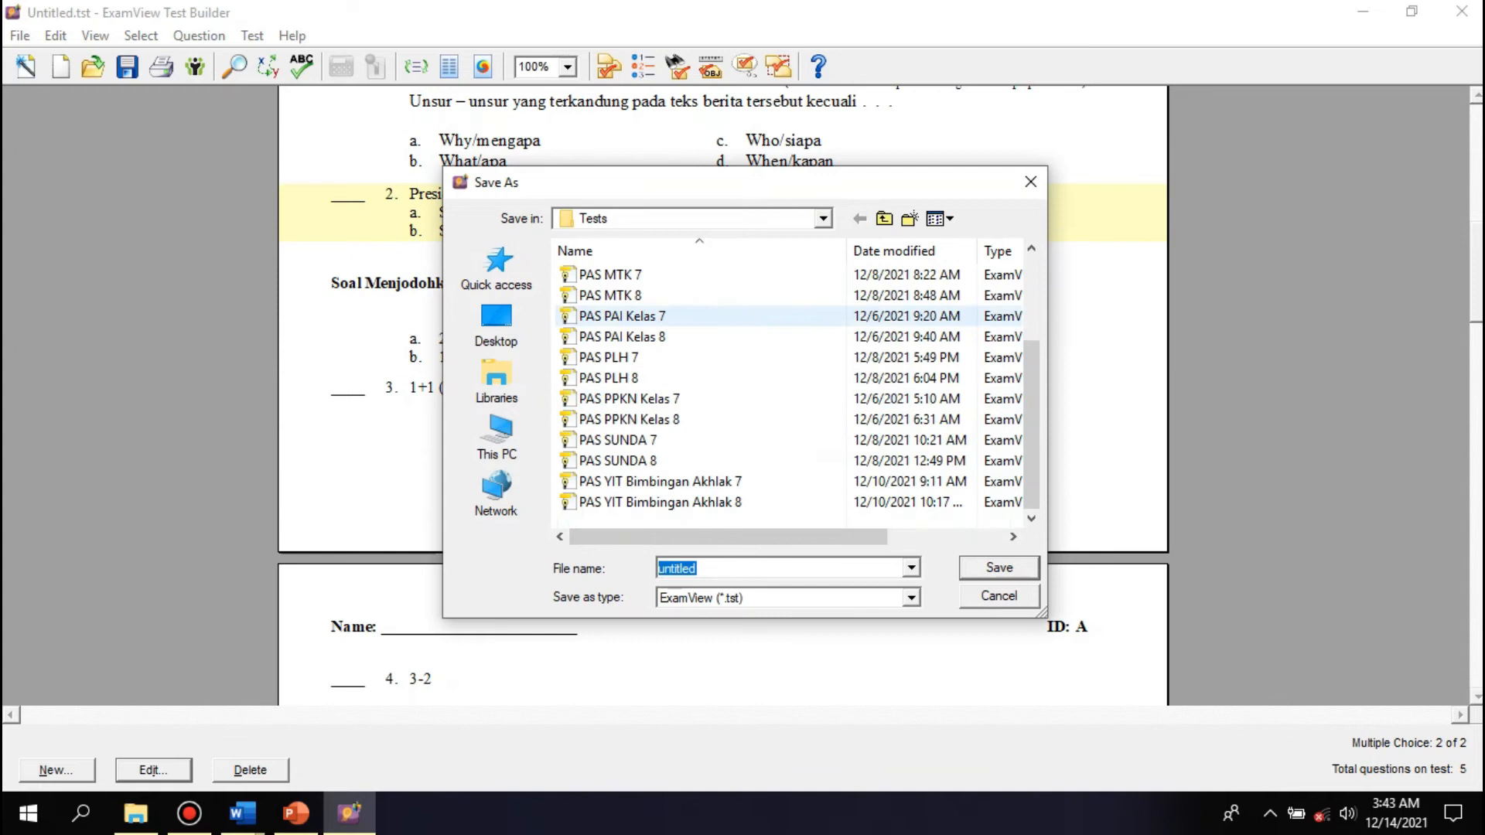
pyautogui.write('in')
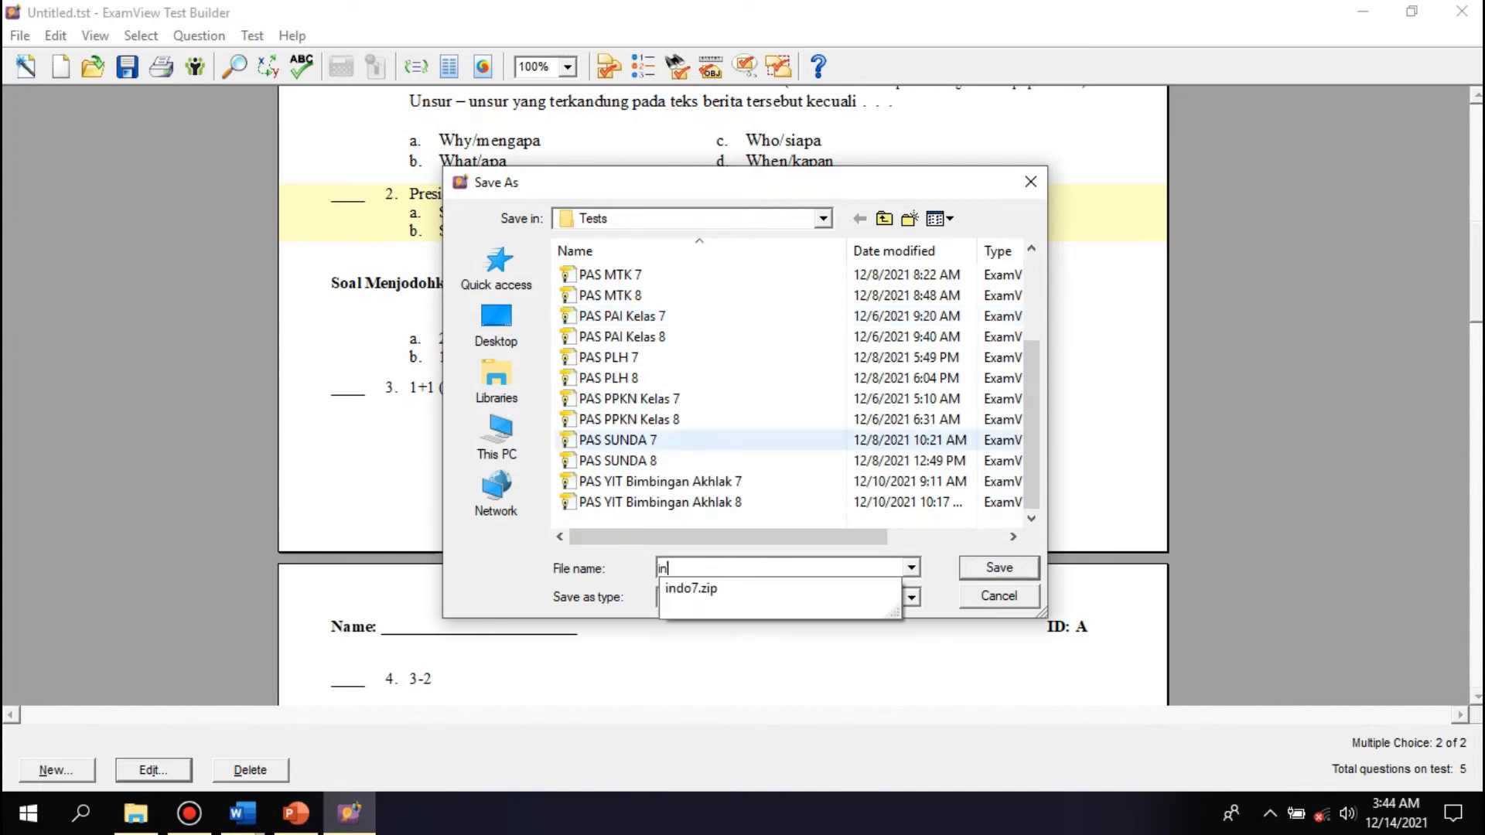
pyautogui.write('do co')
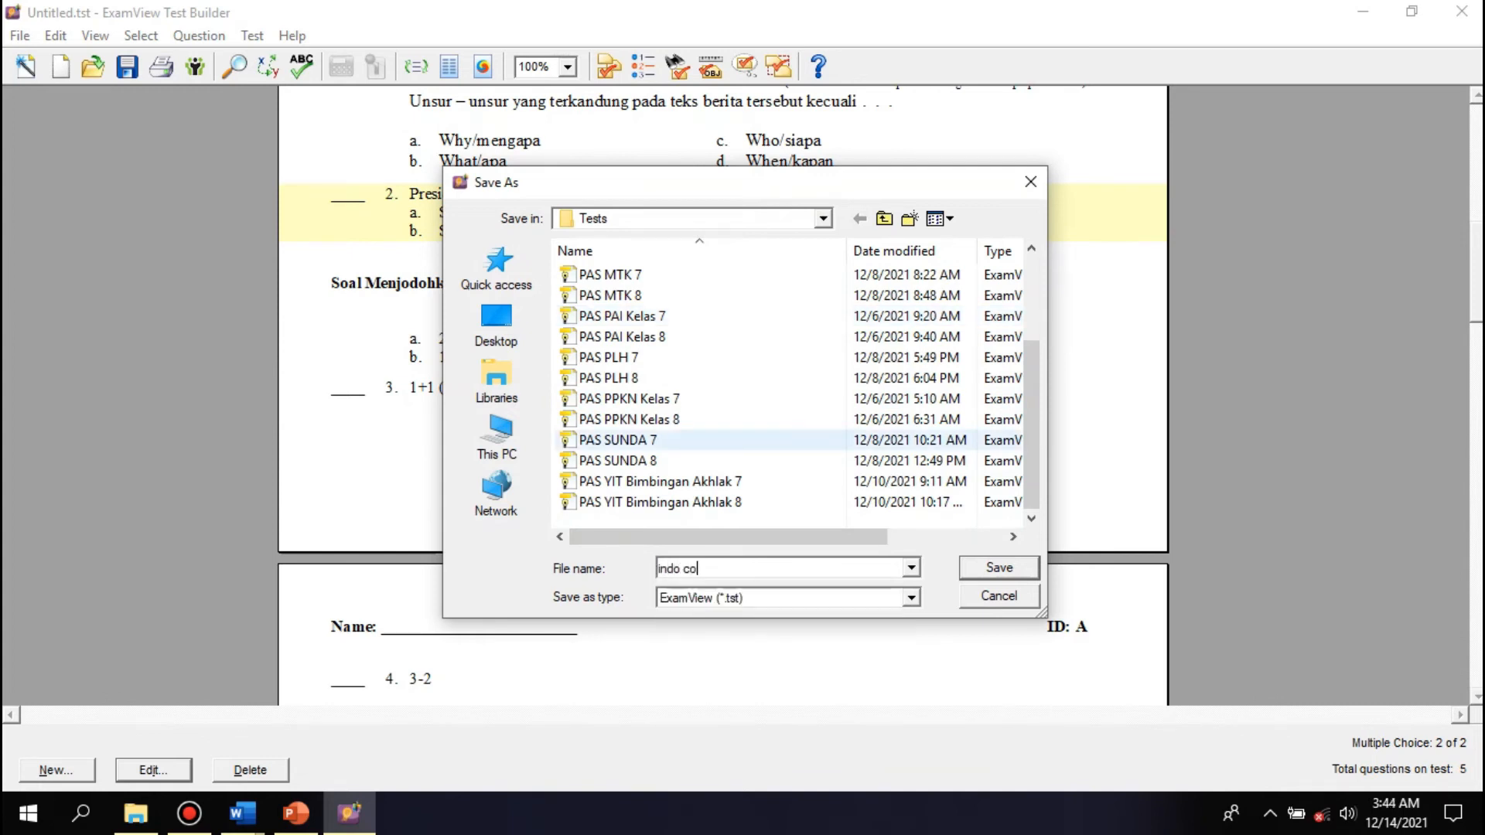
pyautogui.write('ba aja')
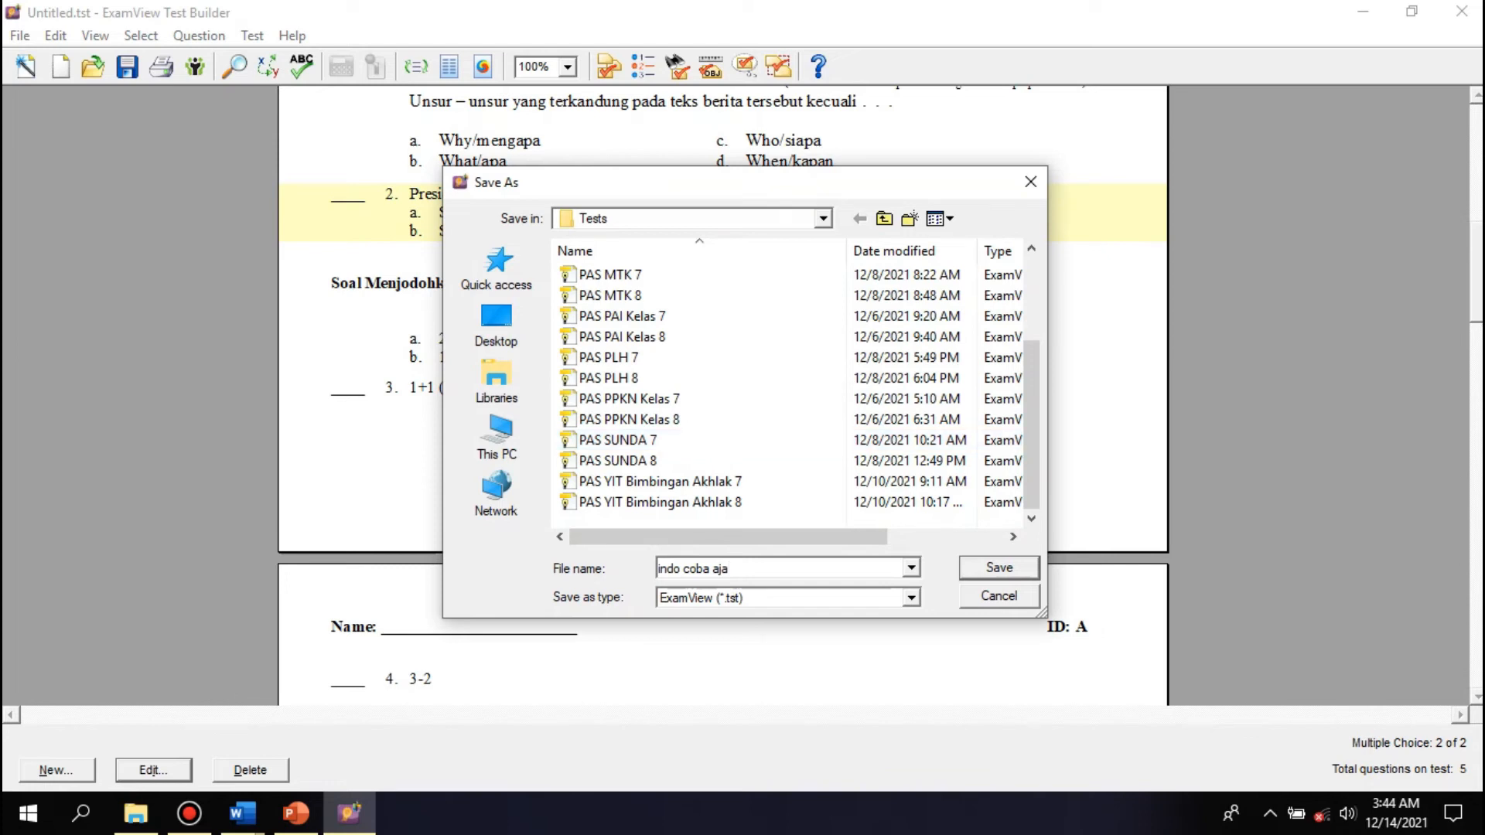
pyautogui.press('Return')
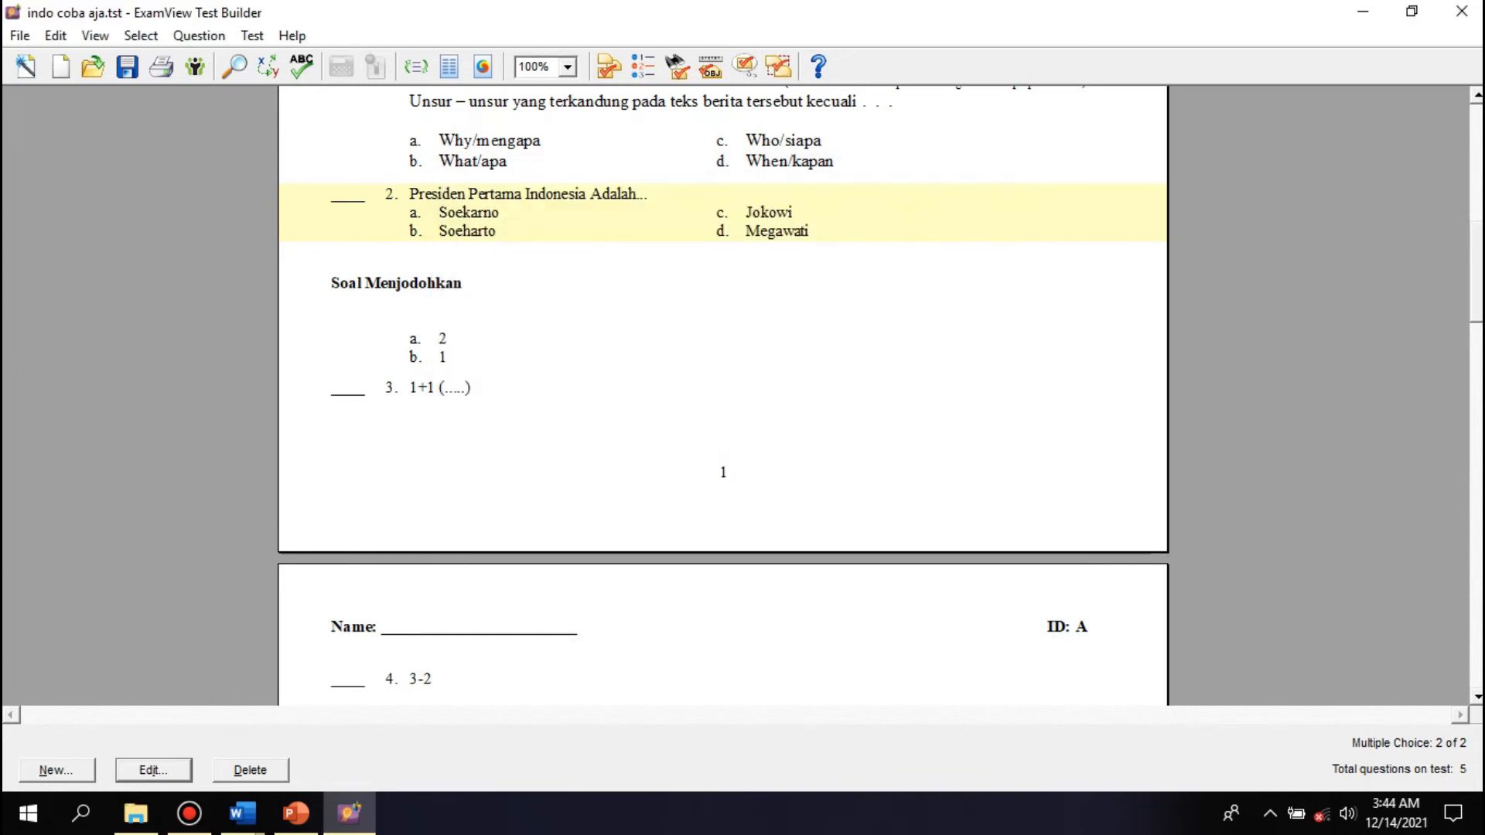
# - Export the test in Rich Text Format to the Desktop under the file name "uji coba indo"
pyautogui.click(19, 36)
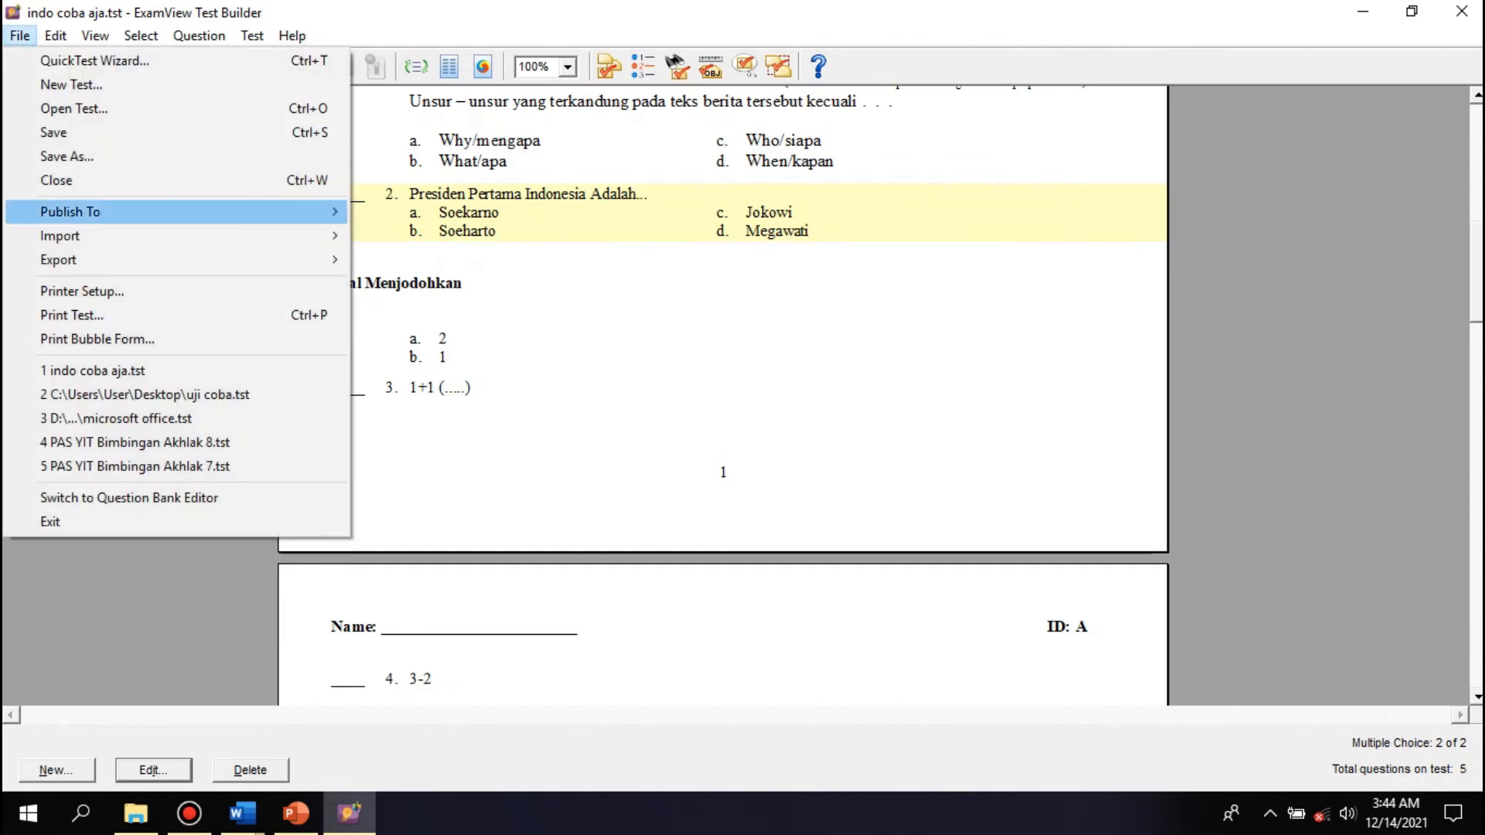
pyautogui.moveTo(93, 260)
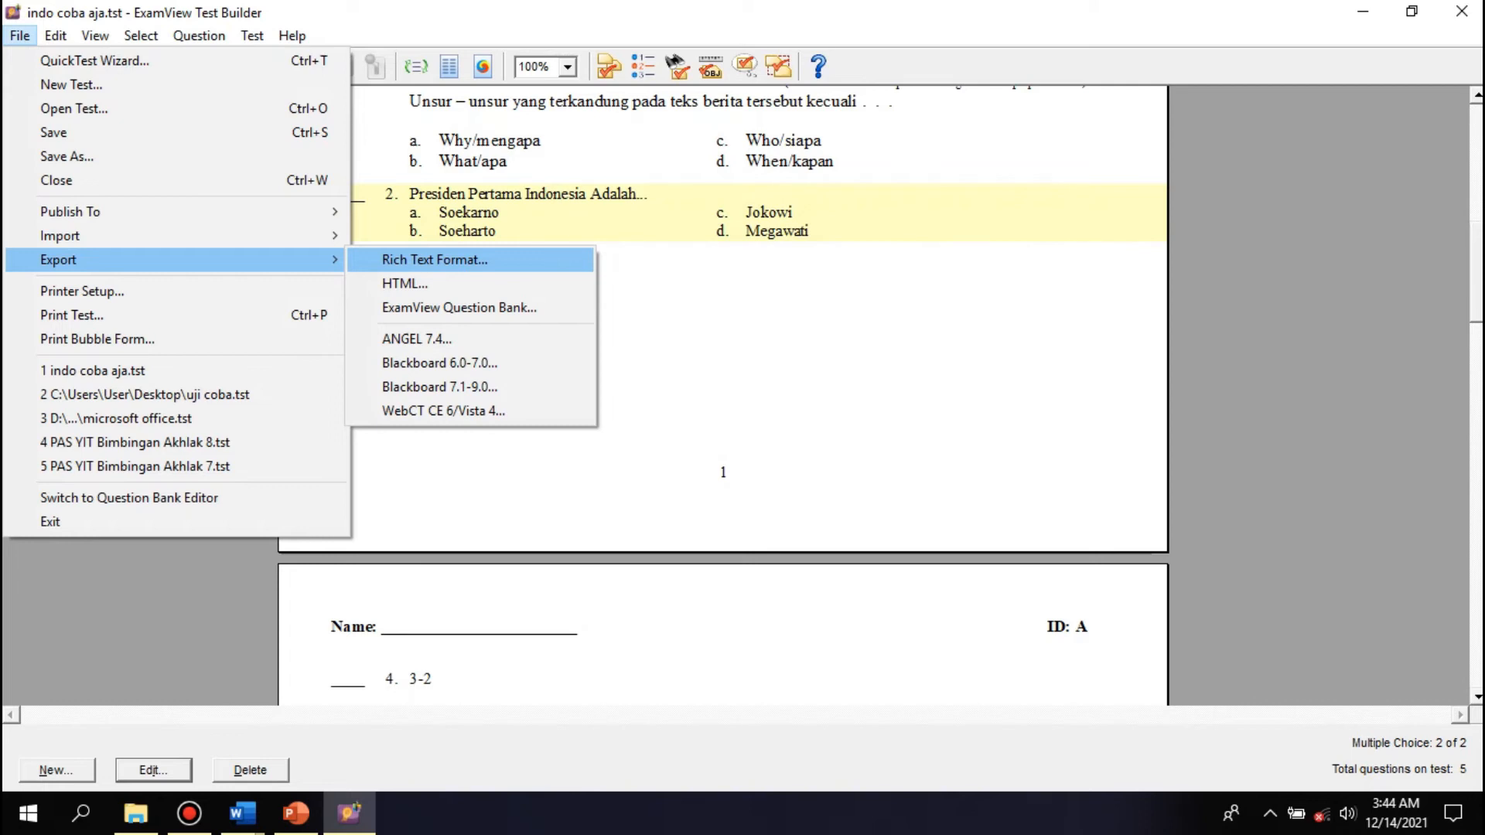
pyautogui.press('Down')
pyautogui.press('Up')
pyautogui.press('Return')
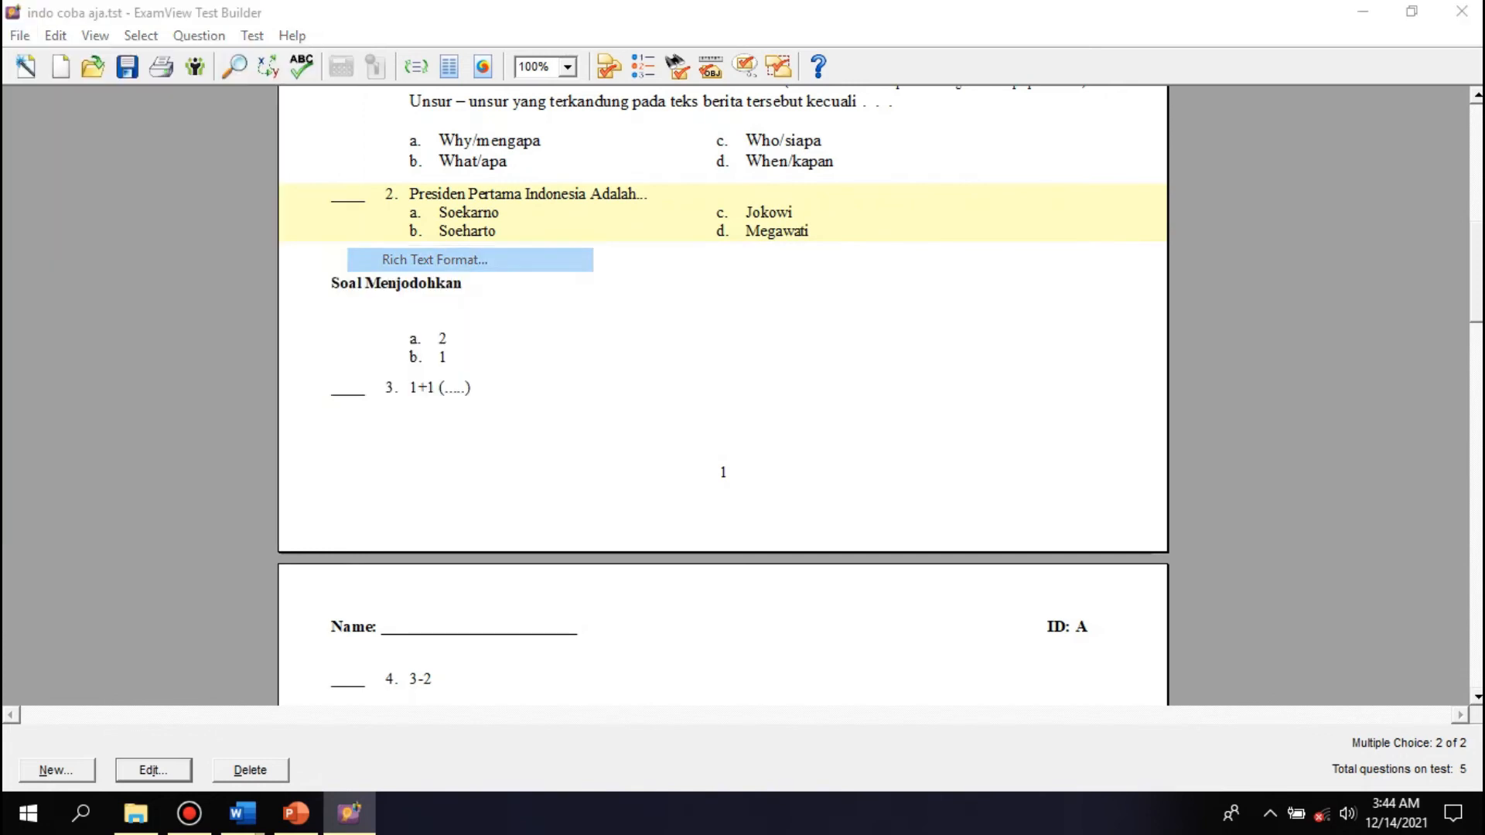
pyautogui.click(497, 325)
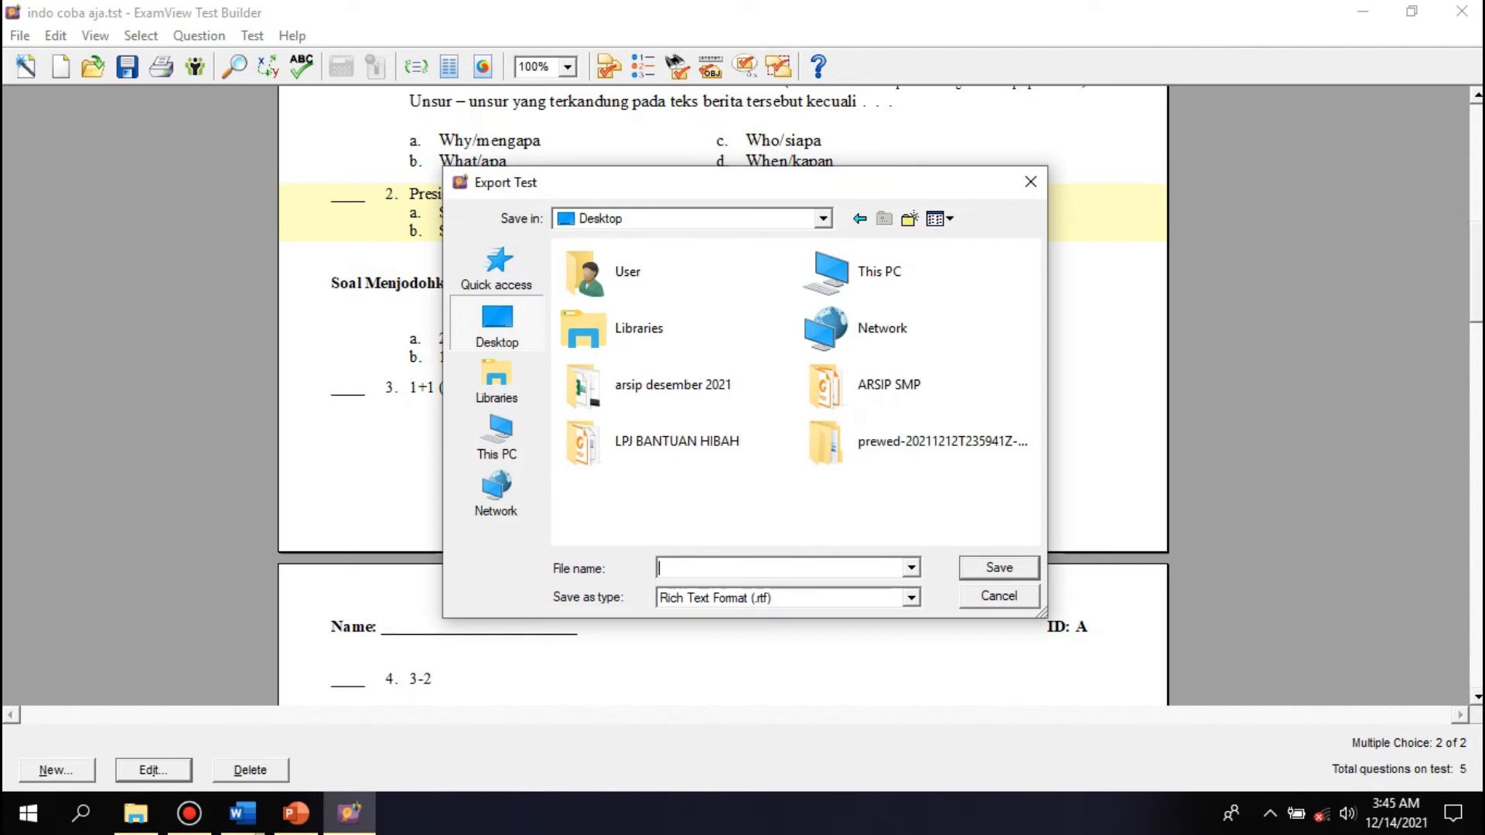
pyautogui.write('uji coba indo')
pyautogui.press('Return')
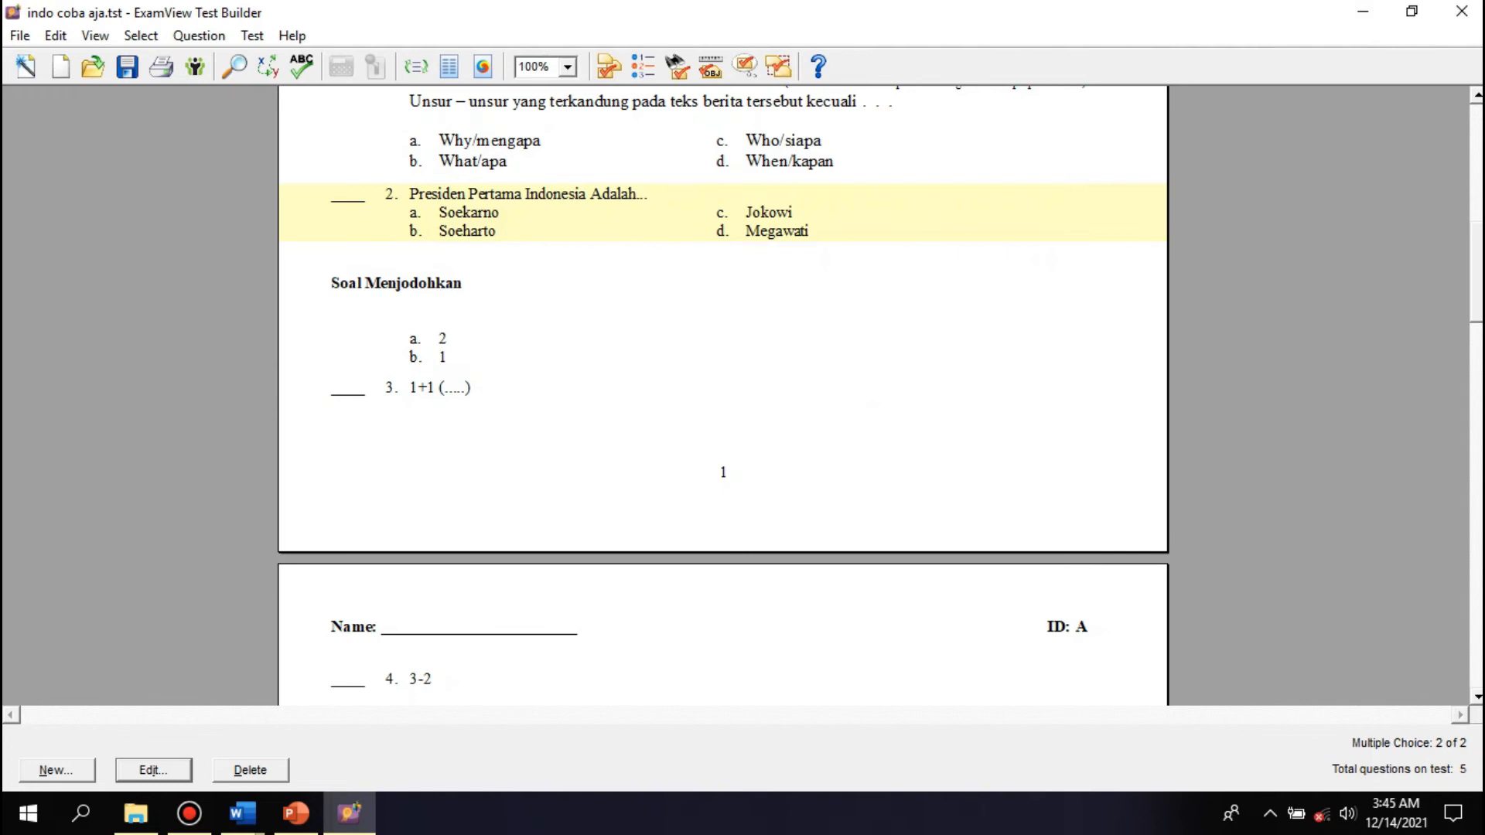
# - Clear the open windows to reach the desktop, open the exported "uji coba indo" document in Word, and look through its questions
pyautogui.click(1363, 12)
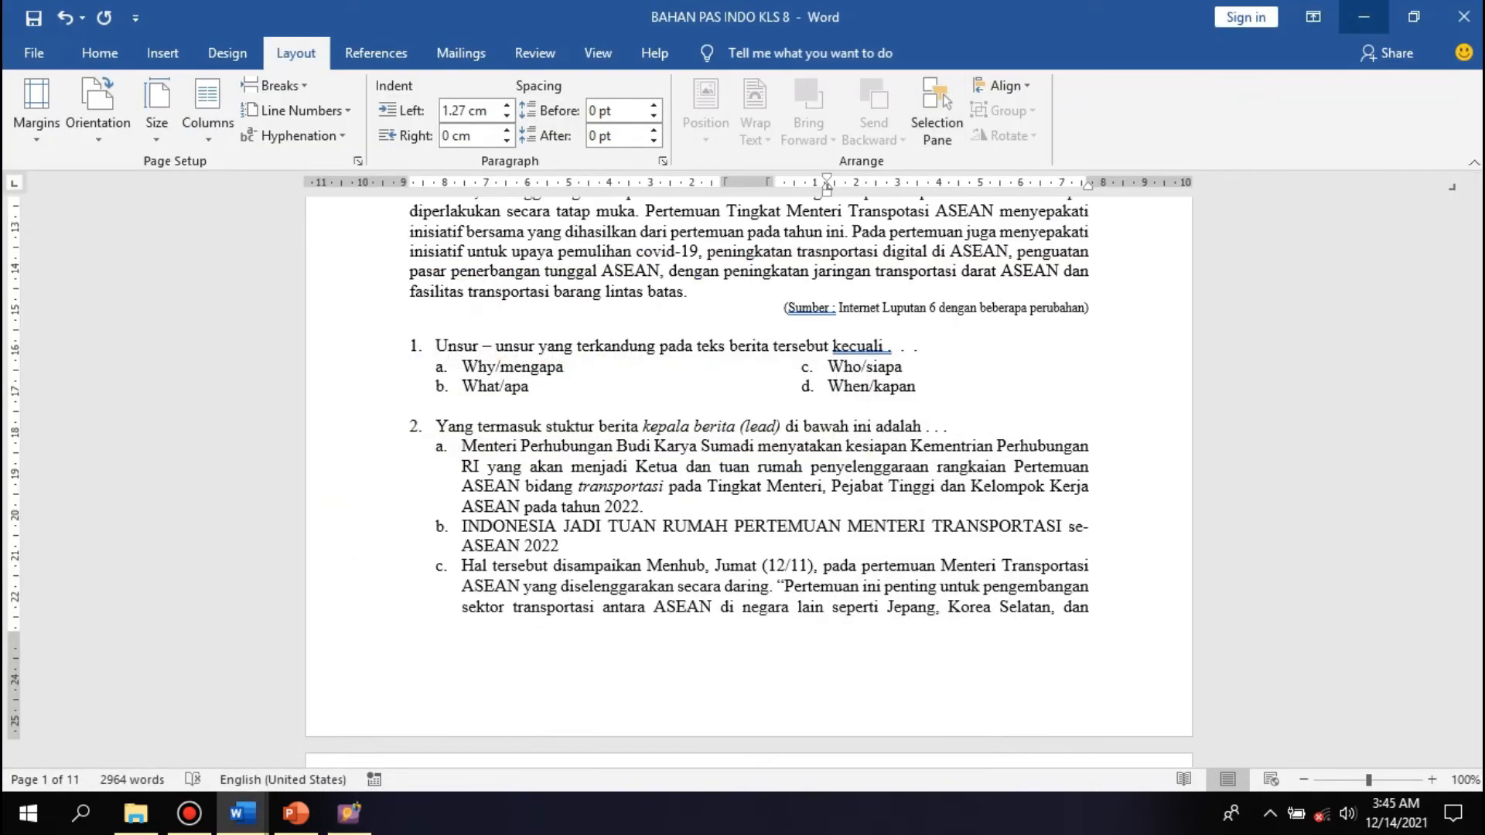
pyautogui.click(1364, 16)
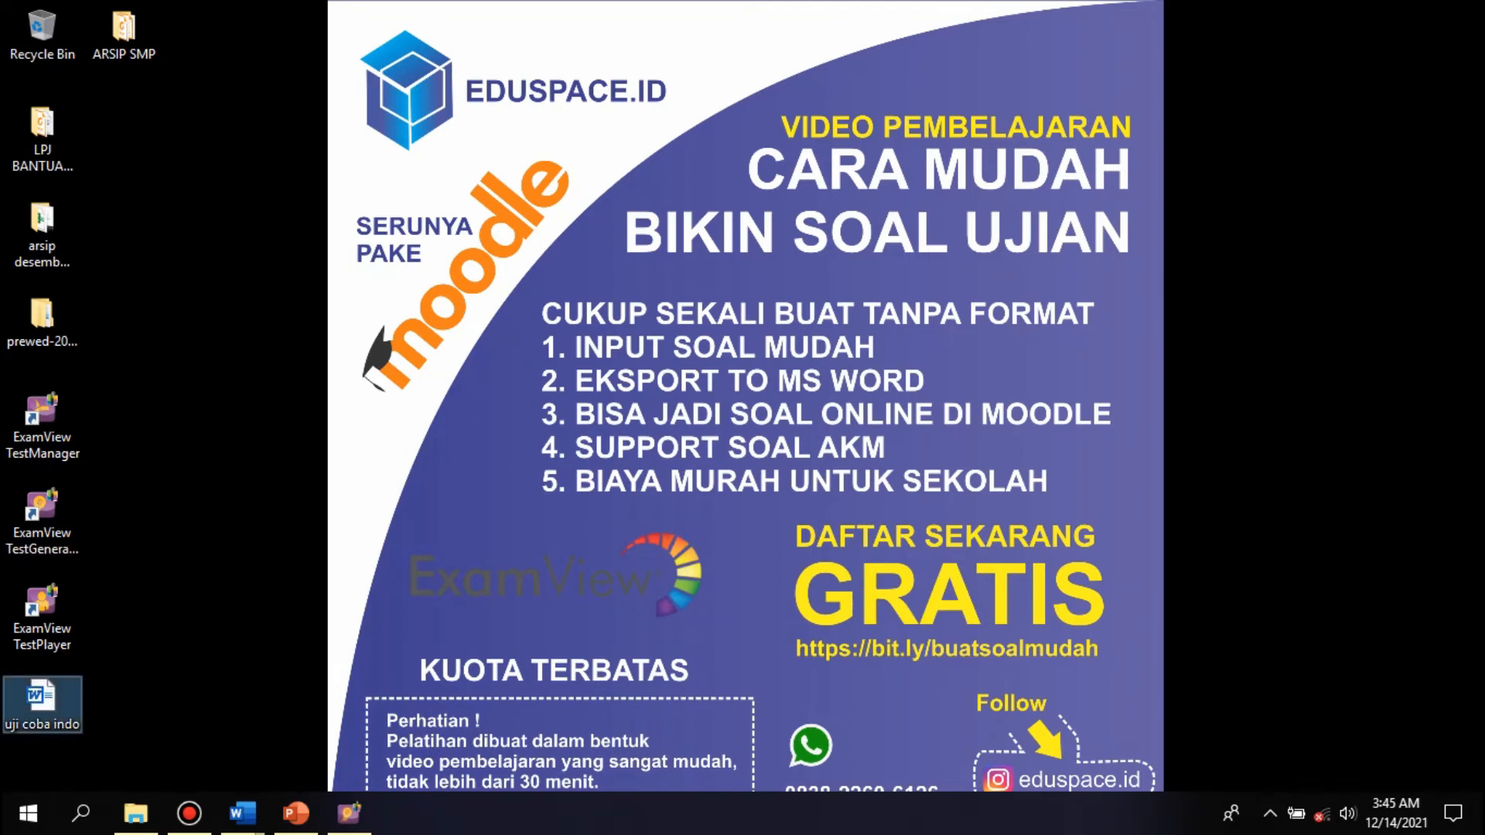
pyautogui.hotkey('alt', 'Tab')
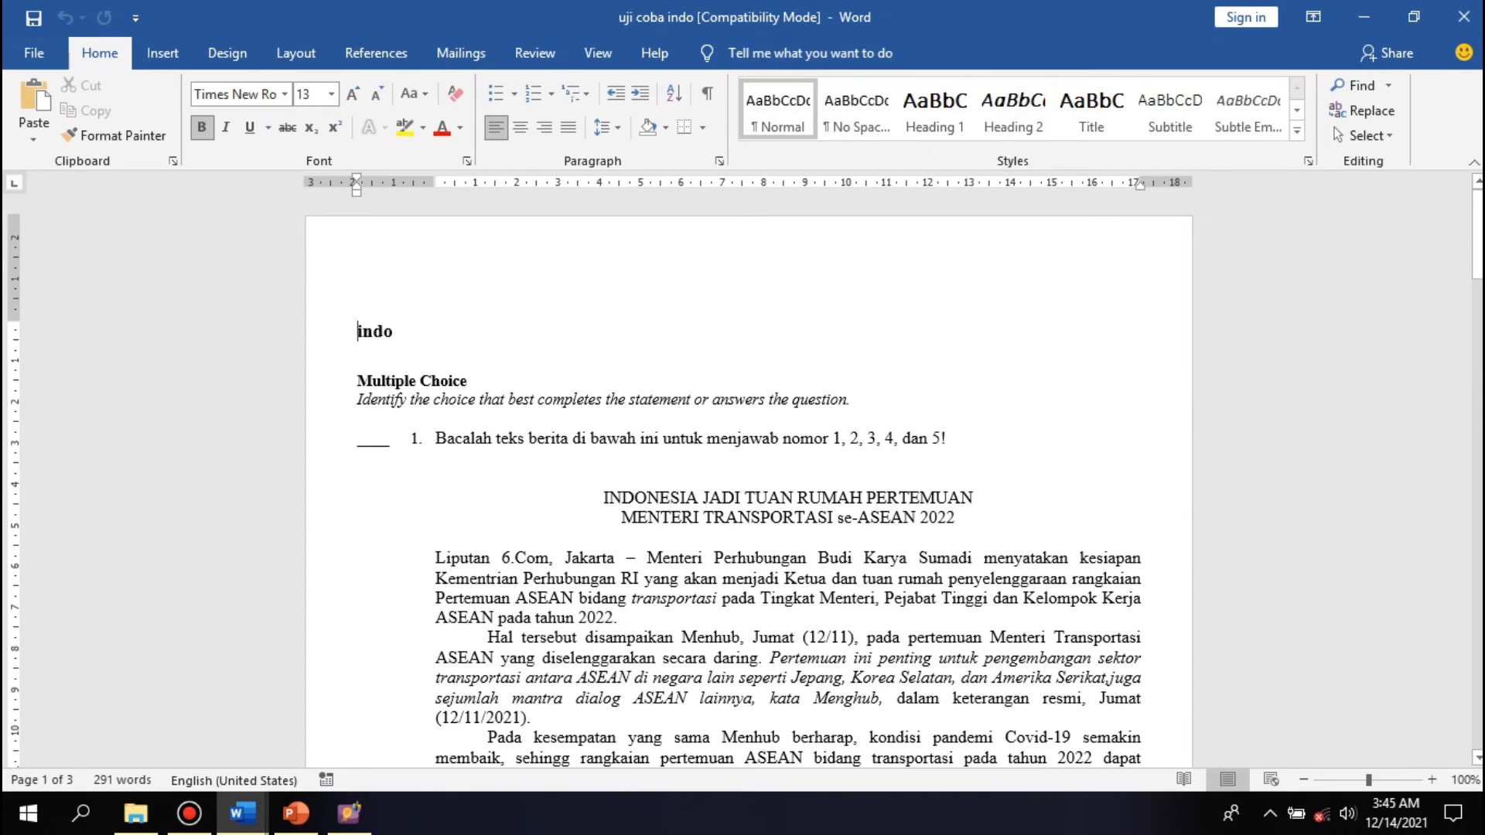
pyautogui.scroll(-7, 748, 480)
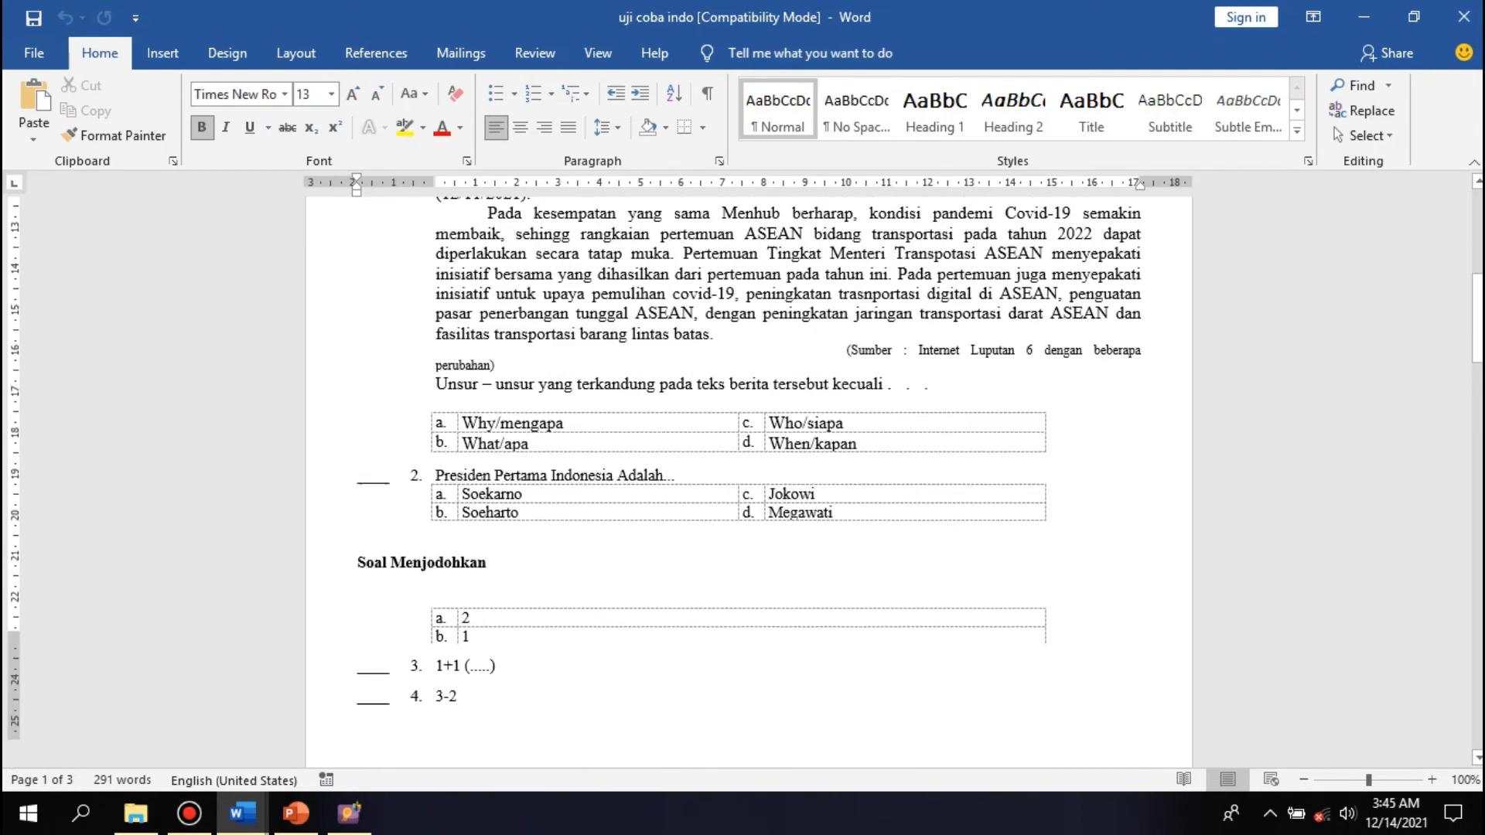
pyautogui.scroll(-9, 749, 480)
pyautogui.scroll(8, 749, 480)
pyautogui.scroll(7, 749, 480)
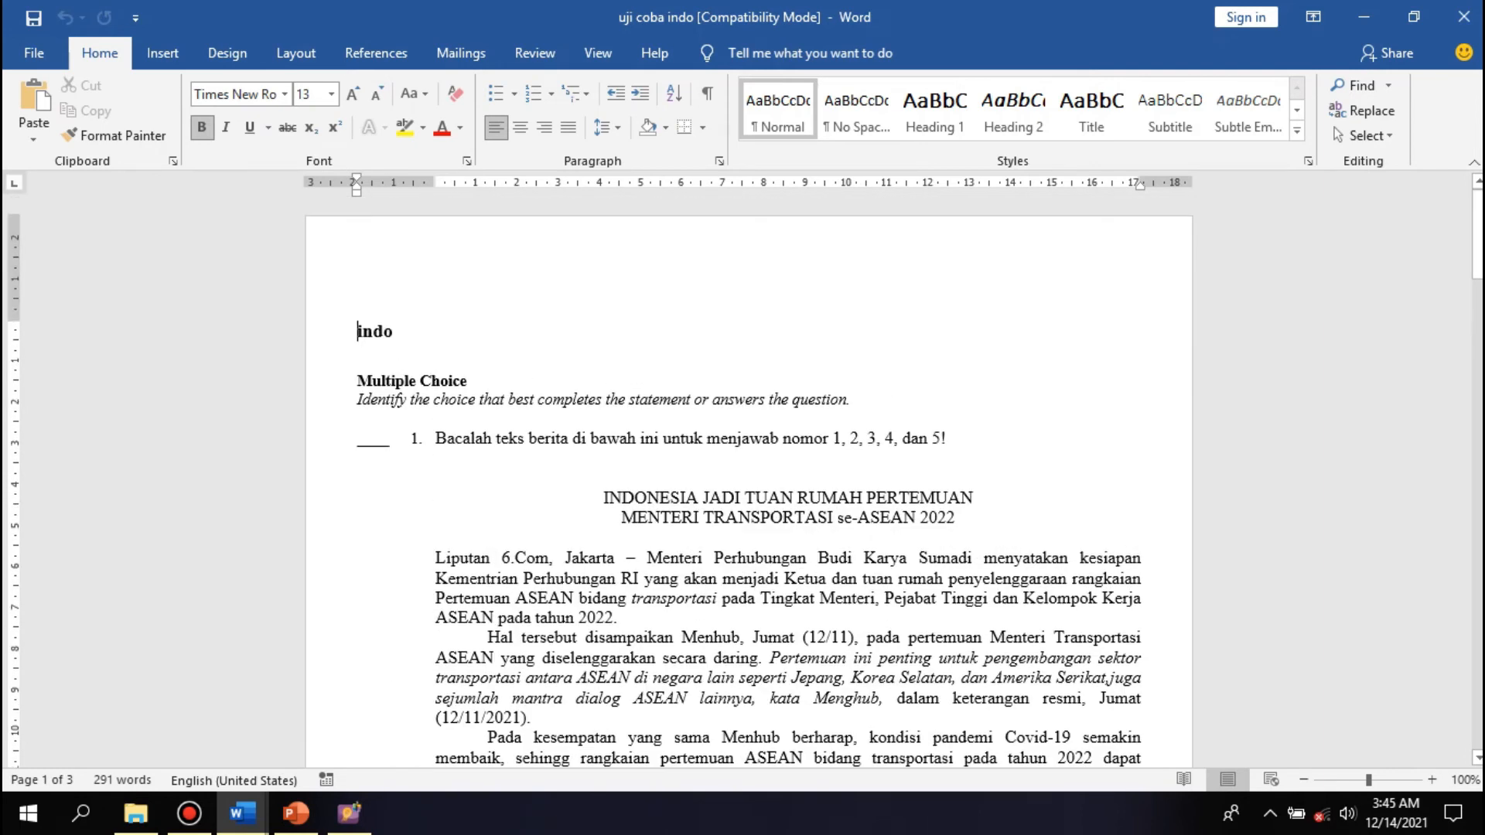
# - Delete the "indo" title, the Multiple Choice heading and its instruction line, leaving a blank line above question 1
pyautogui.hotkey('shift', 'Down')
pyautogui.hotkey('shift', 'Down')
pyautogui.hotkey('shift', 'Down')
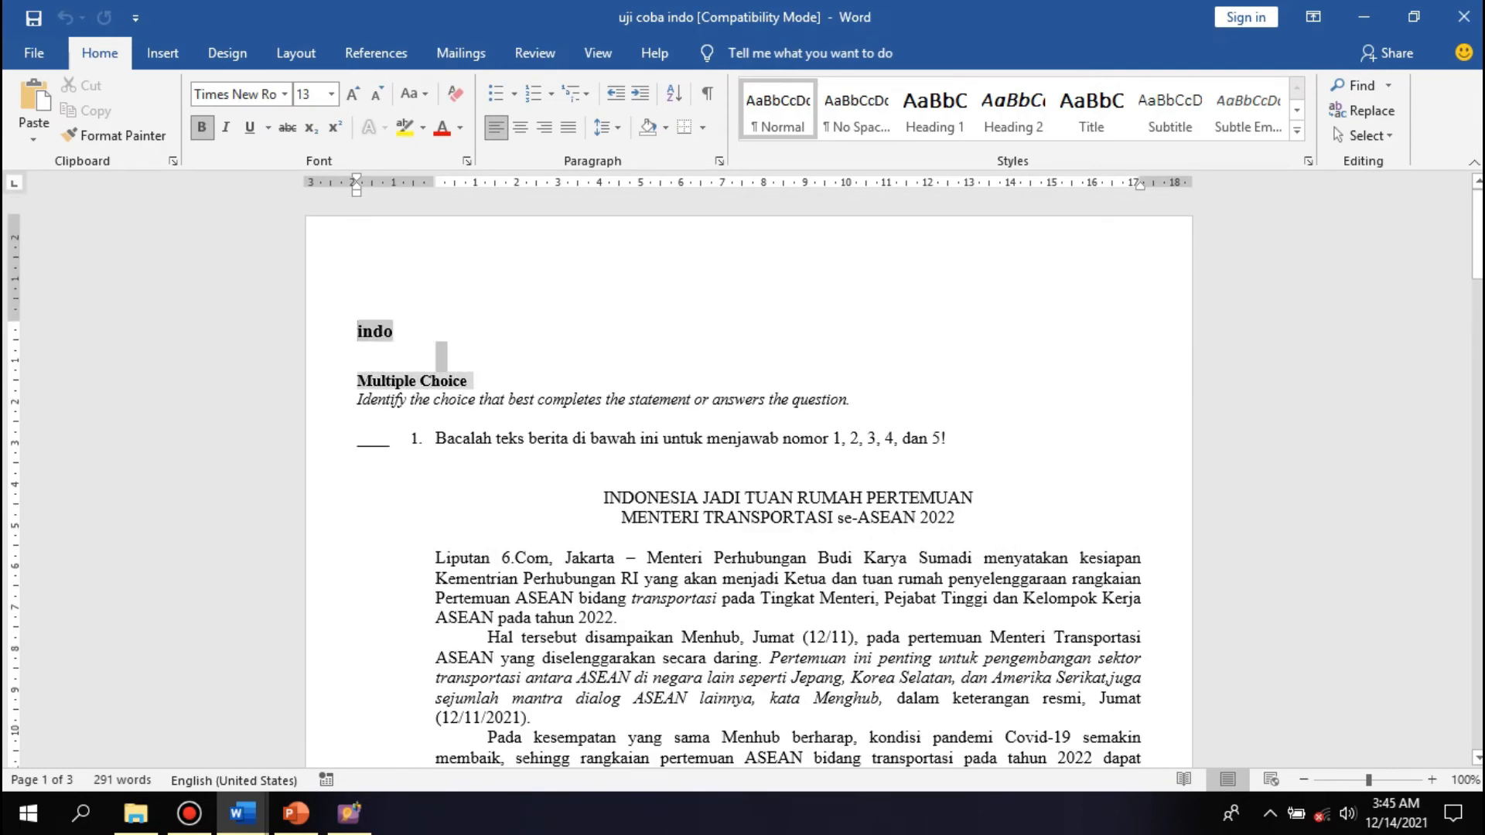
pyautogui.hotkey('shift', 'Down')
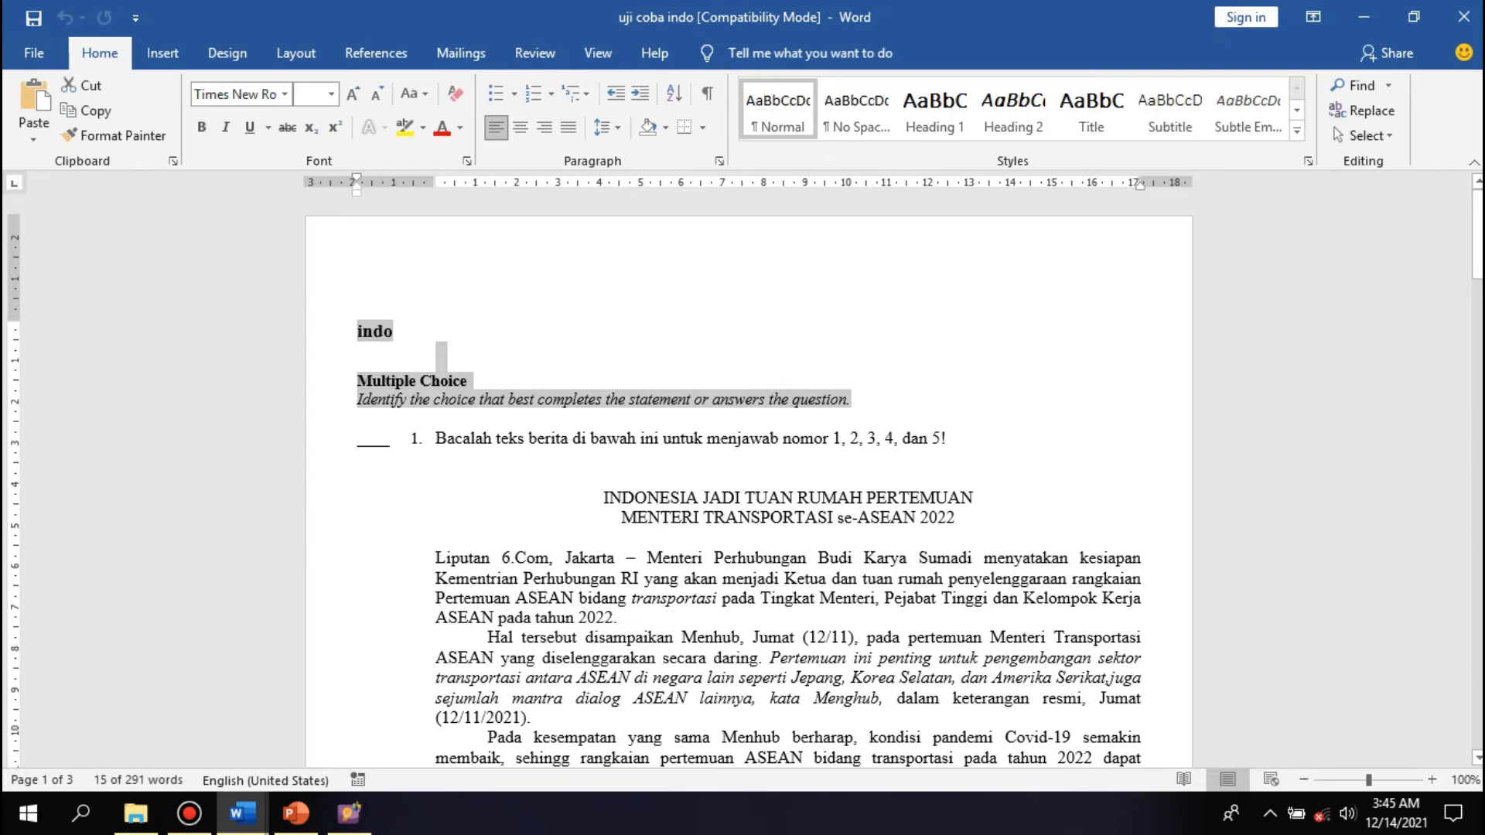
pyautogui.press('Delete')
pyautogui.press('Return')
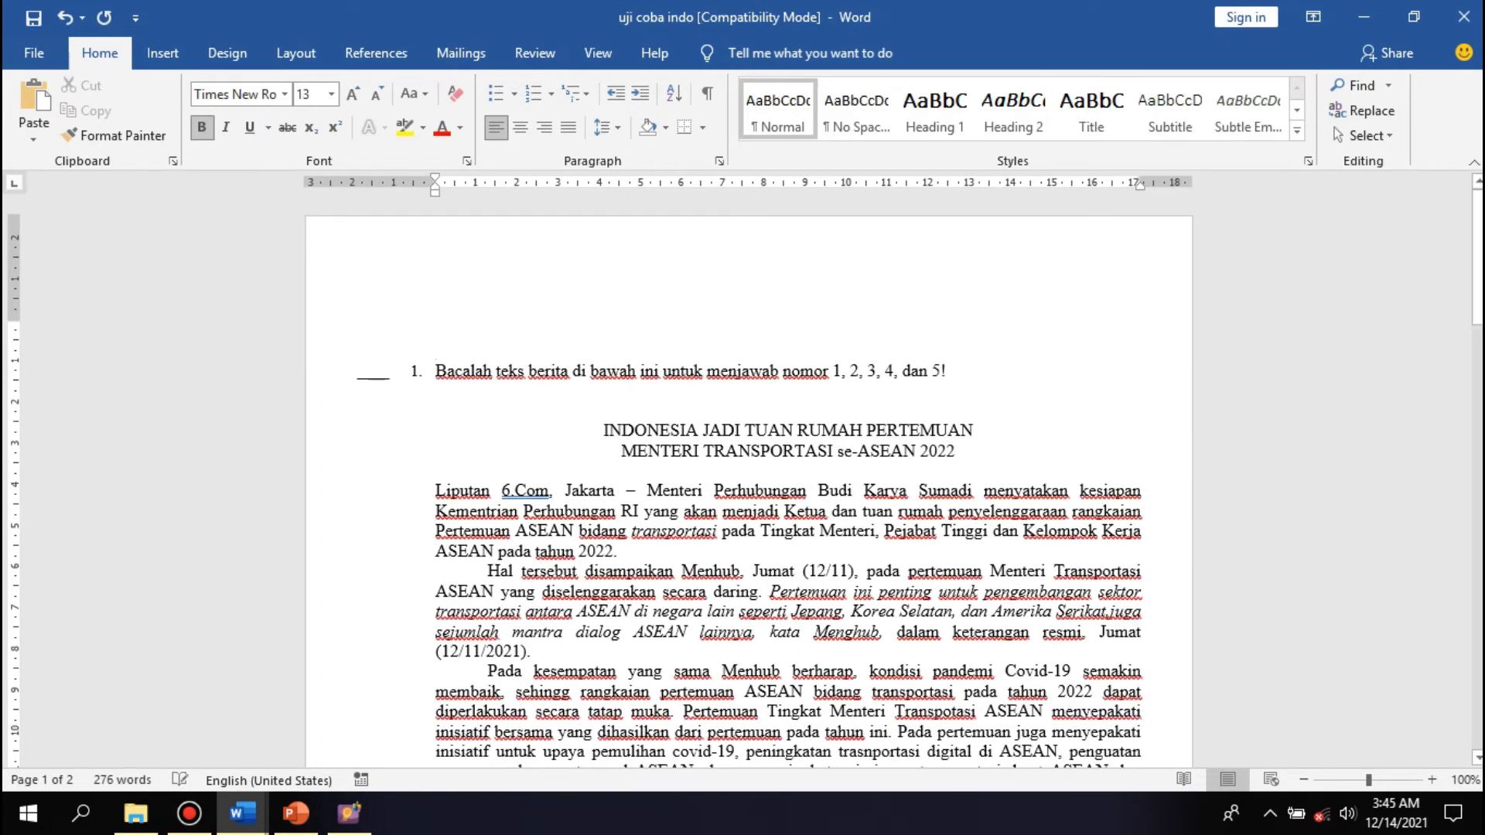
# - Copy the school letterhead table from the "surat menyurat smp" document and paste it above question 1 in "uji coba indo"
pyautogui.click(243, 814)
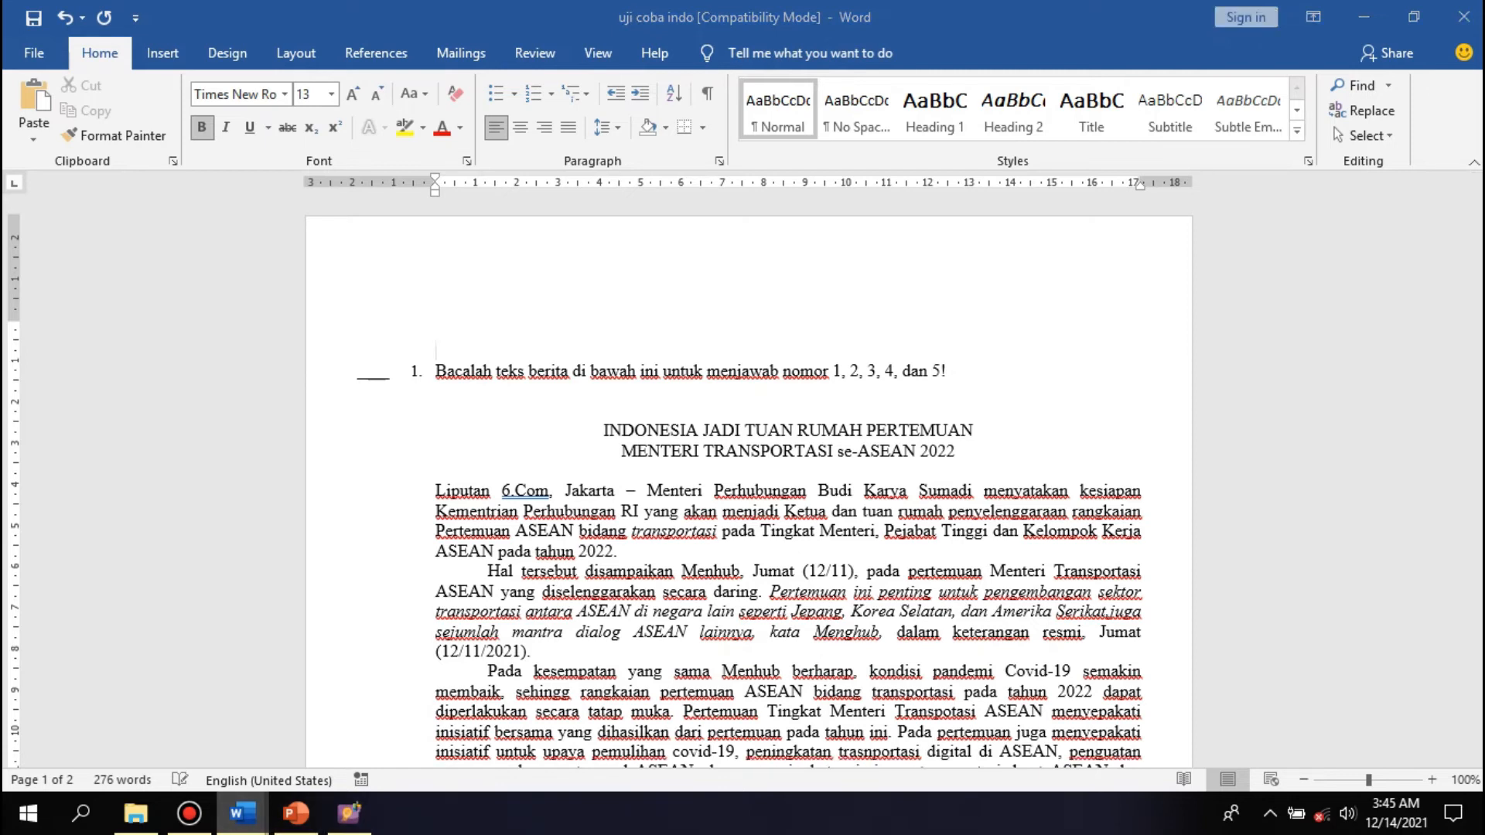
pyautogui.click(120, 715)
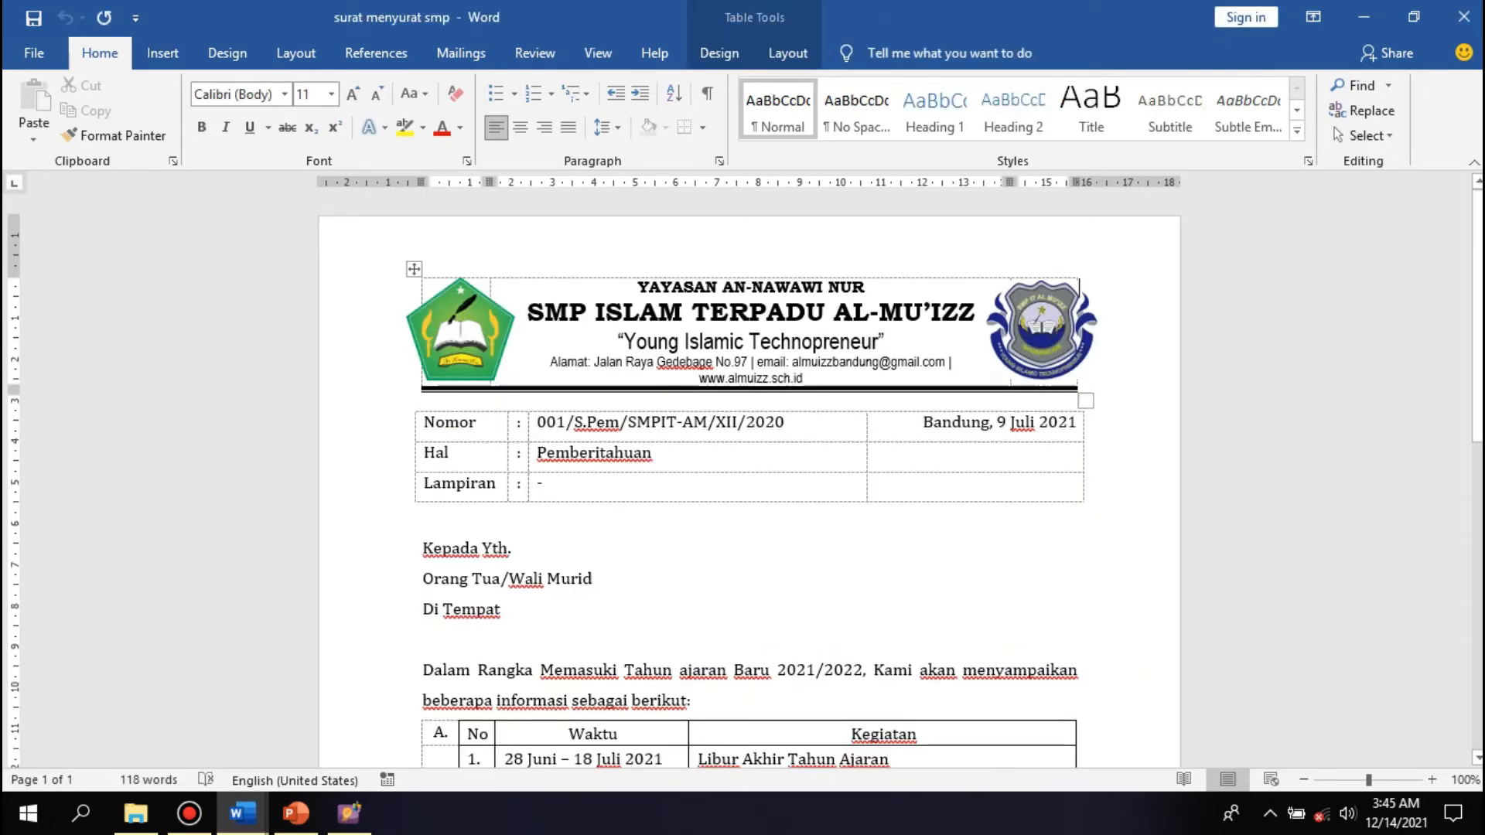
pyautogui.click(414, 270)
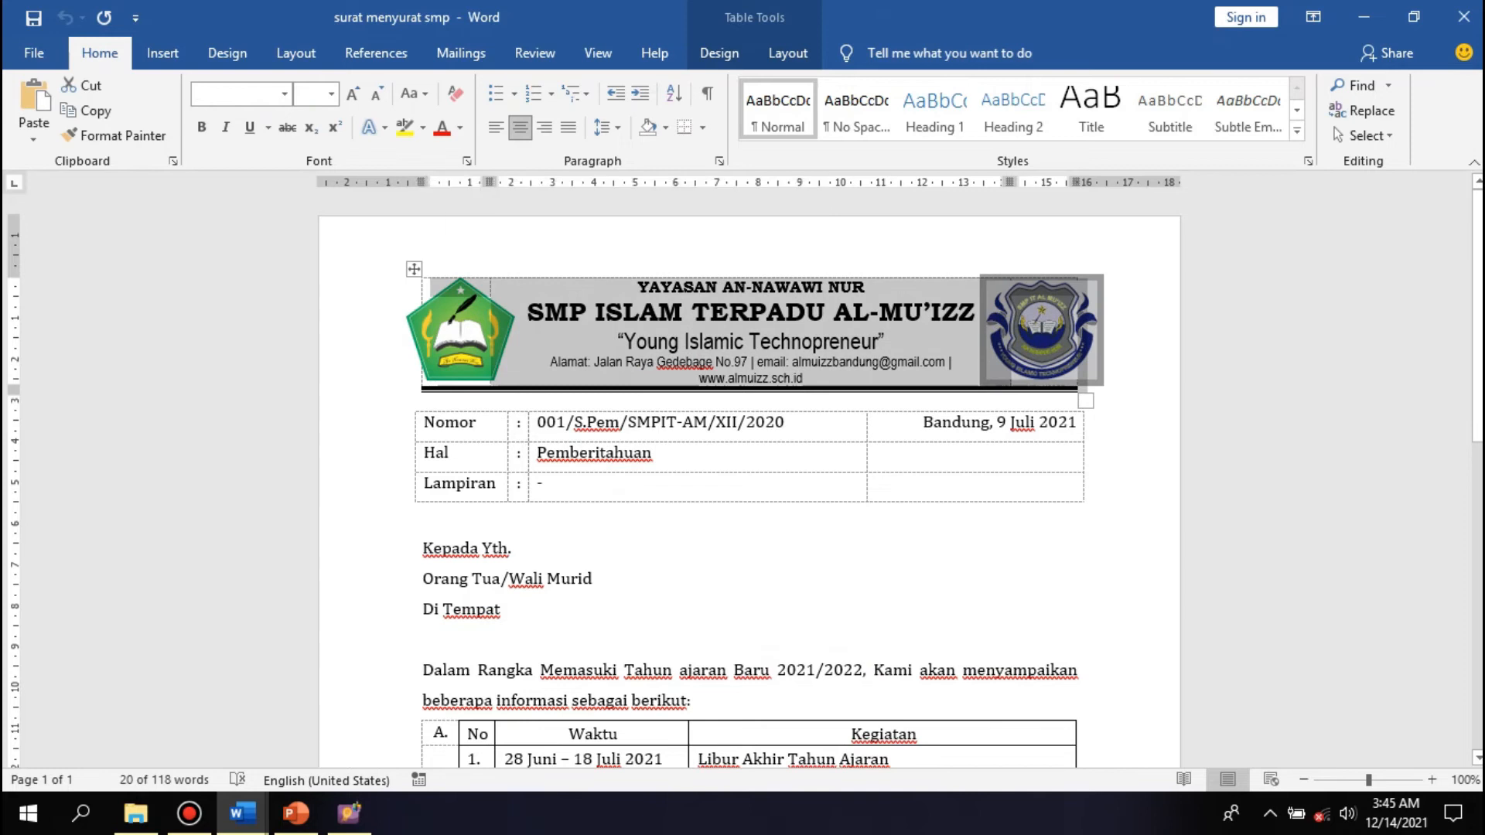
pyautogui.click(349, 813)
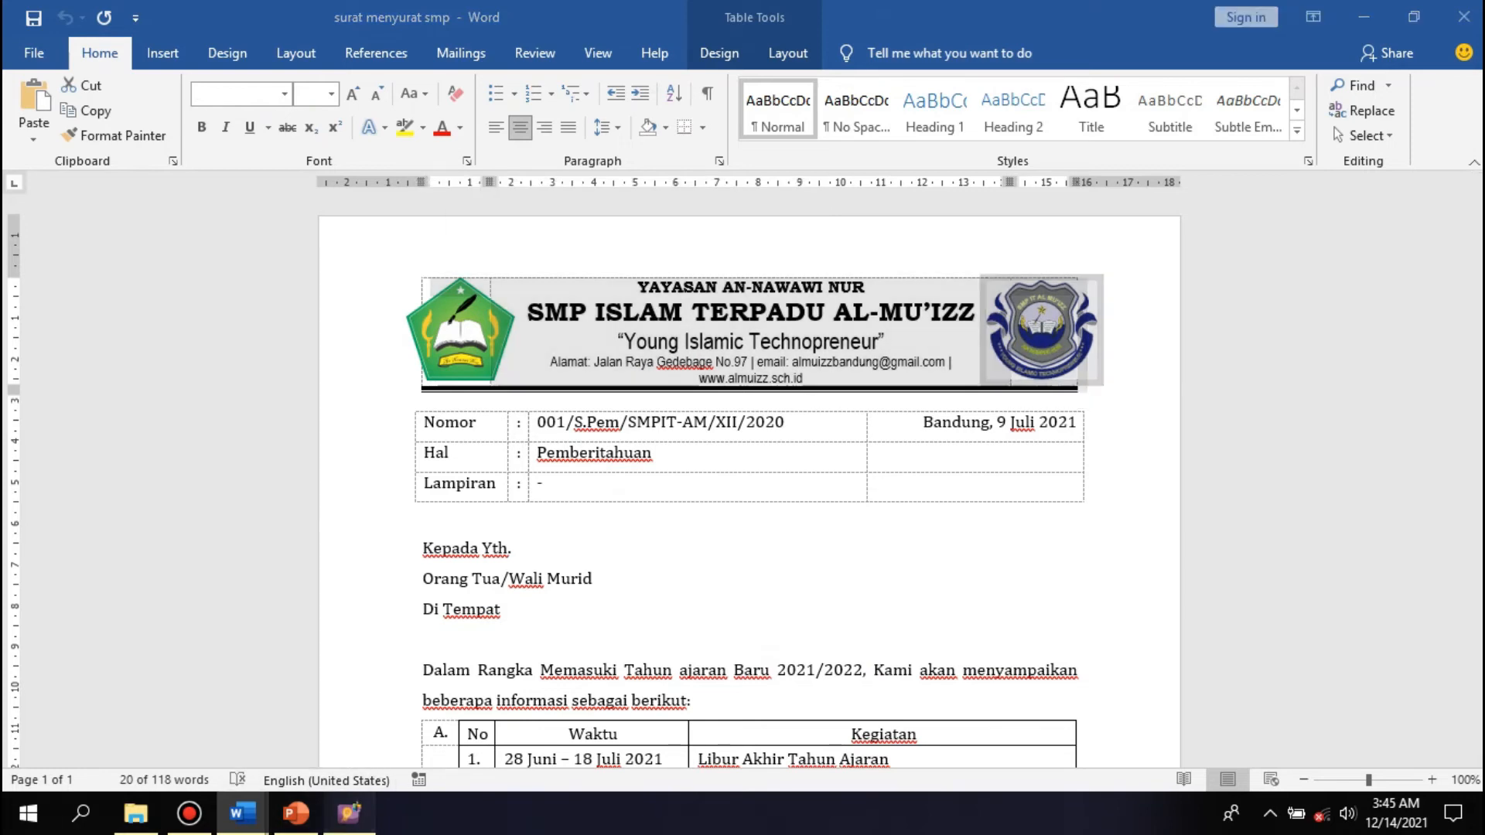
pyautogui.click(242, 813)
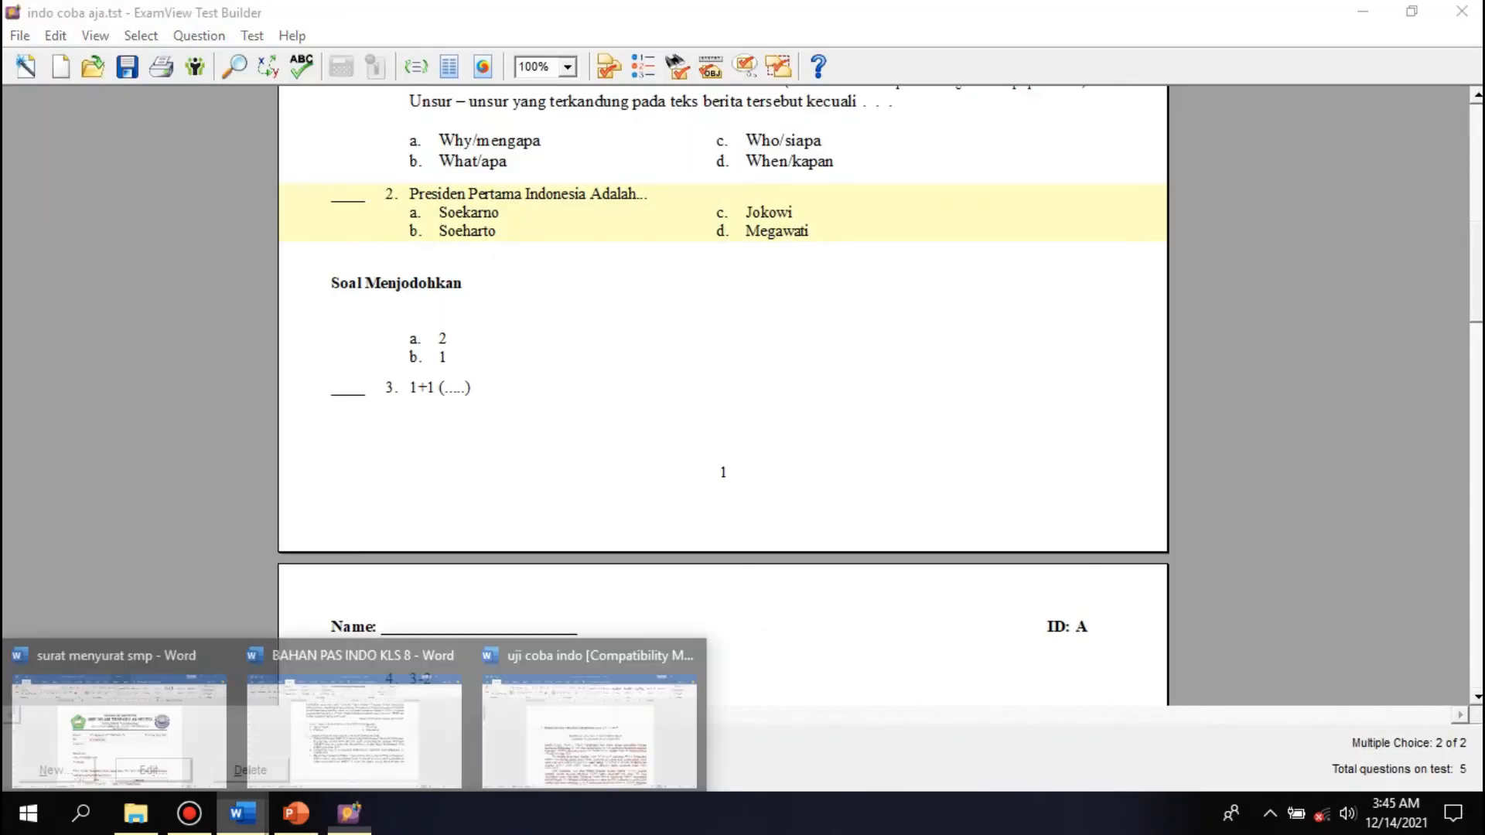
pyautogui.click(590, 724)
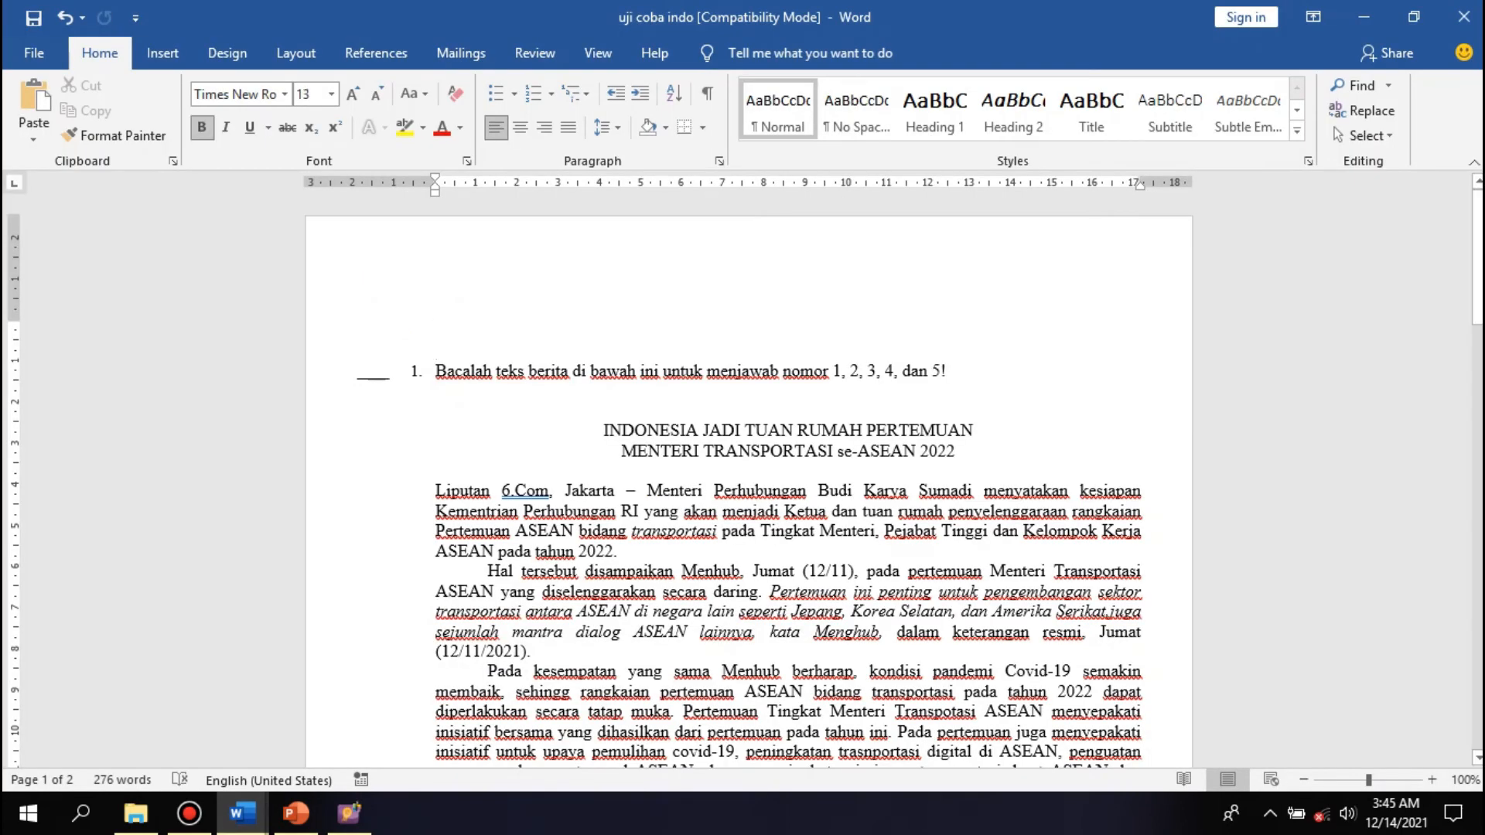
pyautogui.hotkey('ctrl', 'v')
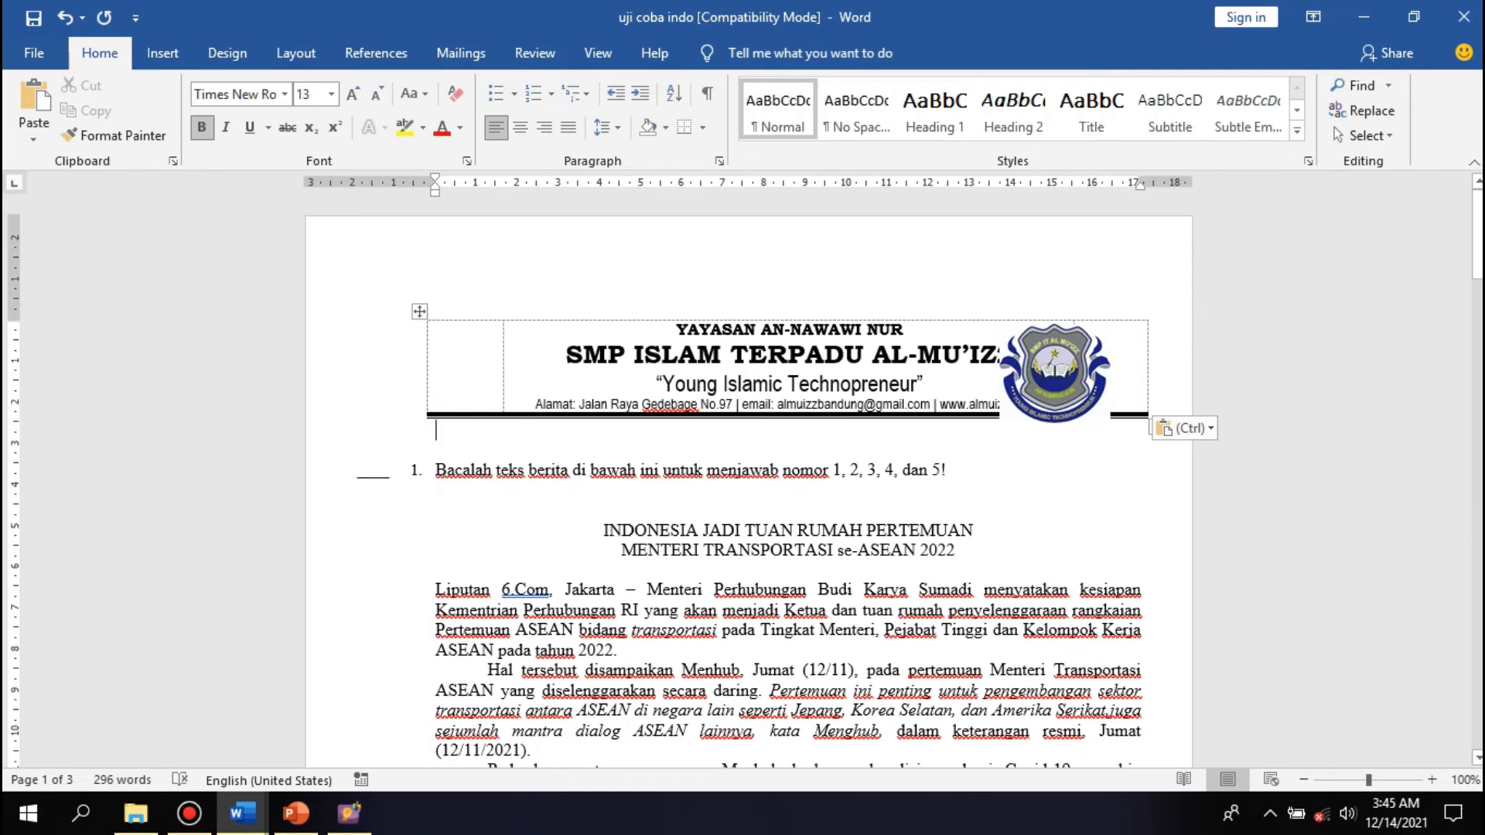
# - Move the school logo off the letterhead text into the empty cell before the school name
pyautogui.click(1055, 373)
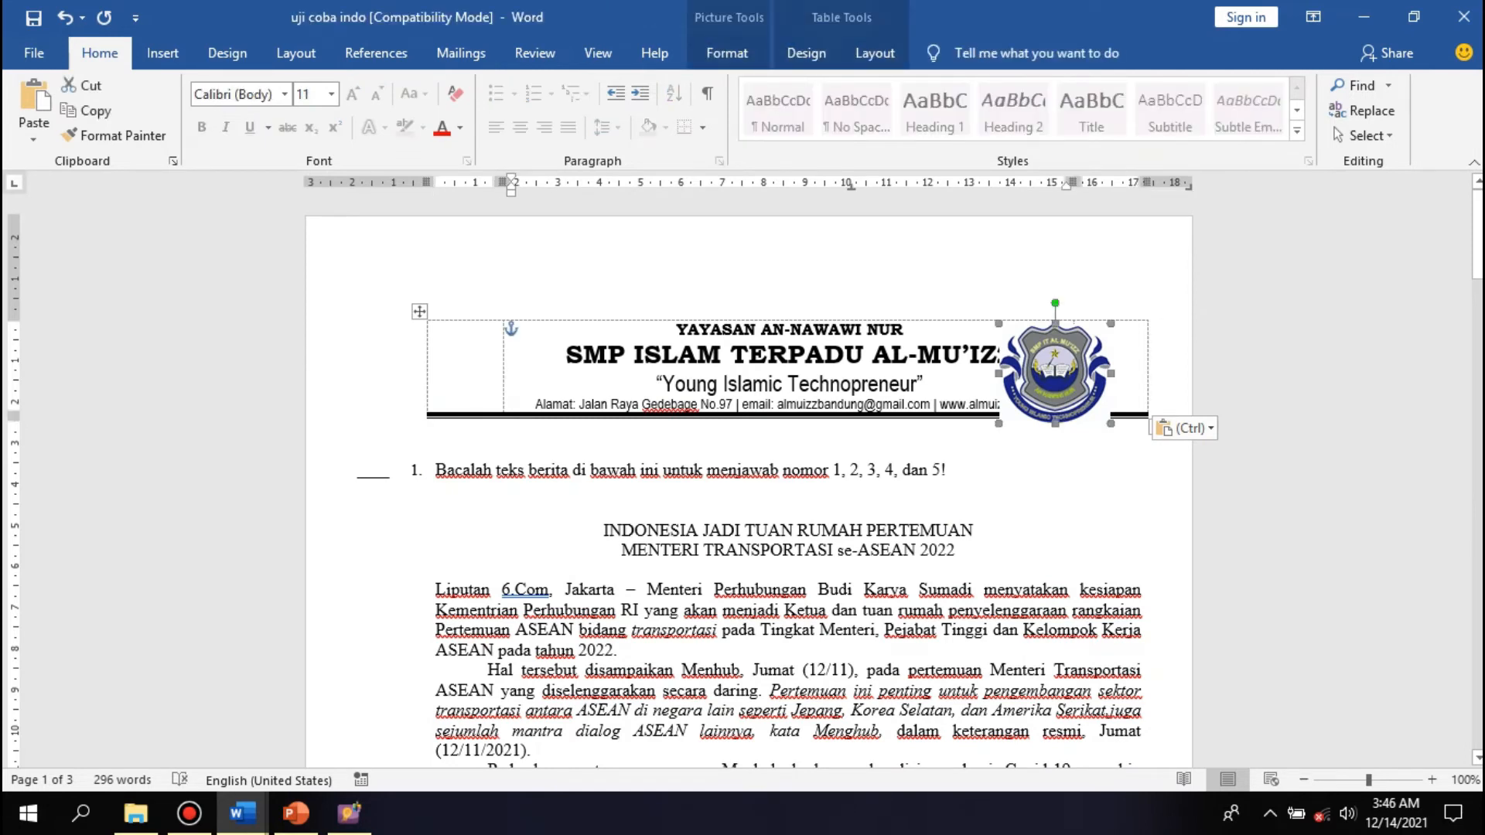
pyautogui.moveTo(1087, 403); pyautogui.dragTo(1137, 362)
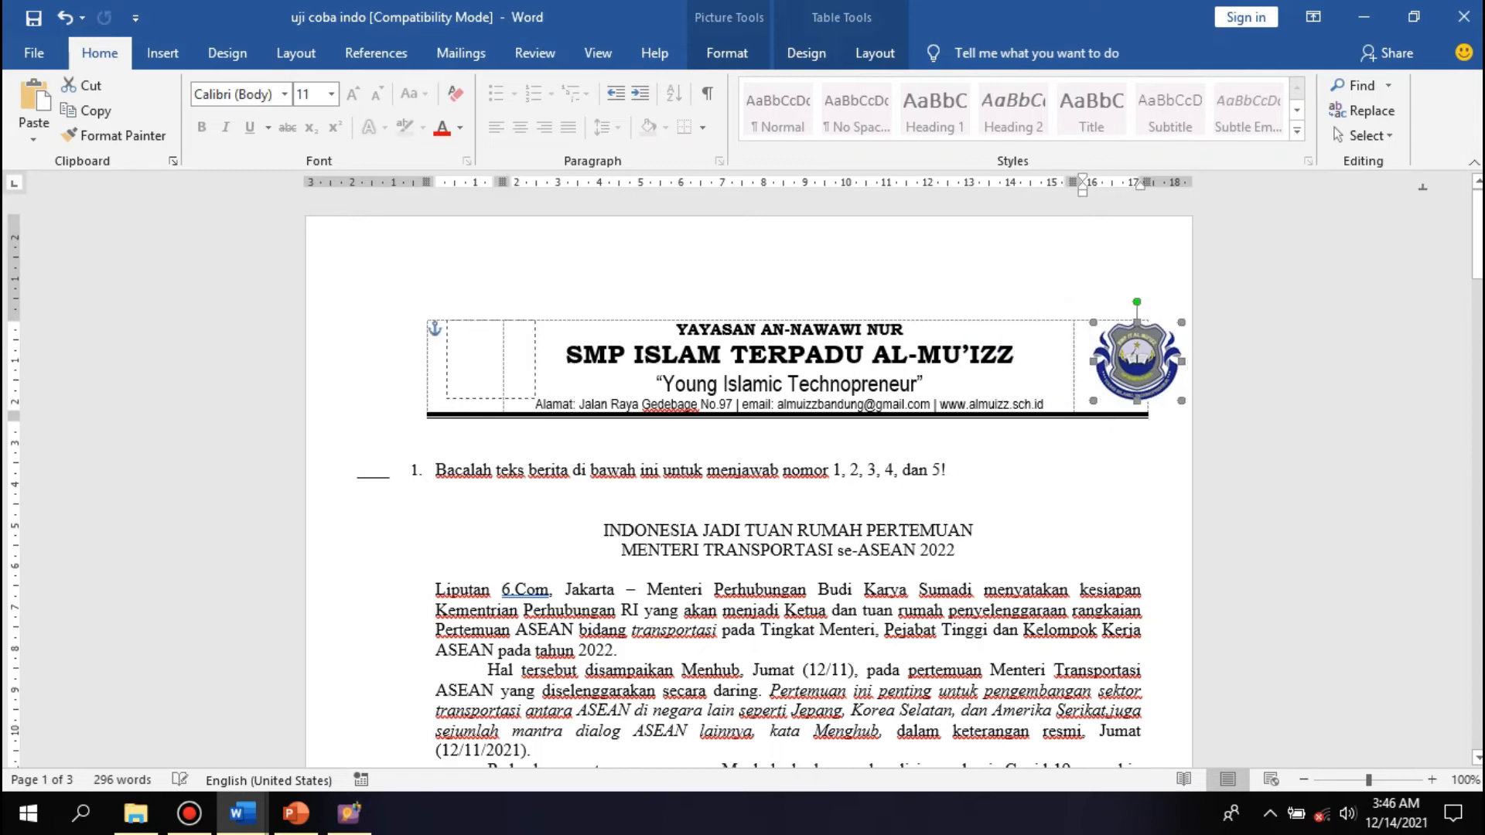
pyautogui.moveTo(479, 361)
pyautogui.mouseDown()
pyautogui.moveTo(440, 361)
pyautogui.moveTo(464, 360)
pyautogui.mouseUp()
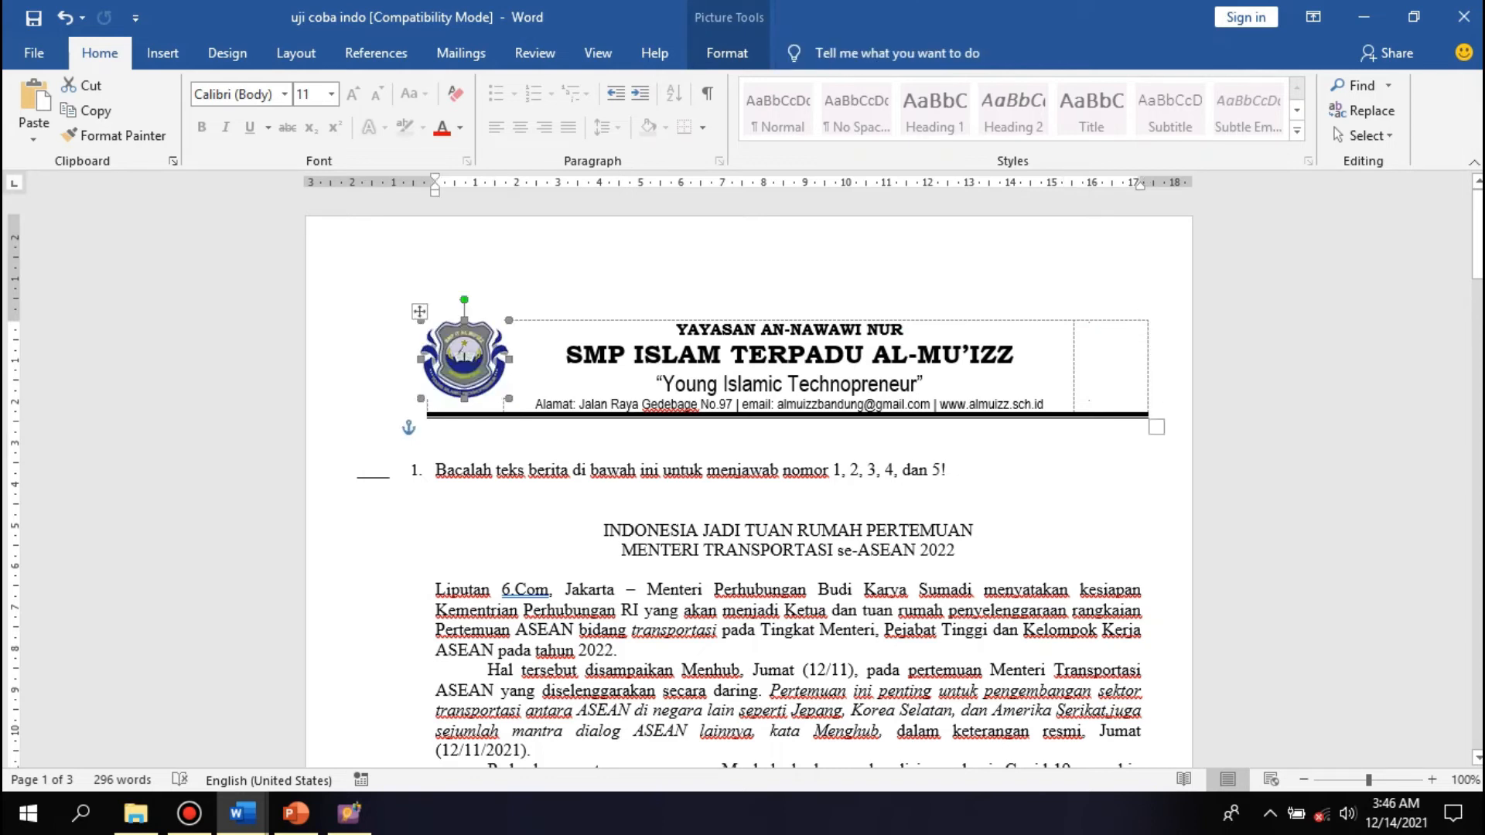
# - Add a blank line between the letterhead and question 1, and realign the school logo with the letterhead text
pyautogui.click(438, 492)
pyautogui.scroll(-5, 749, 491)
pyautogui.scroll(5, 749, 490)
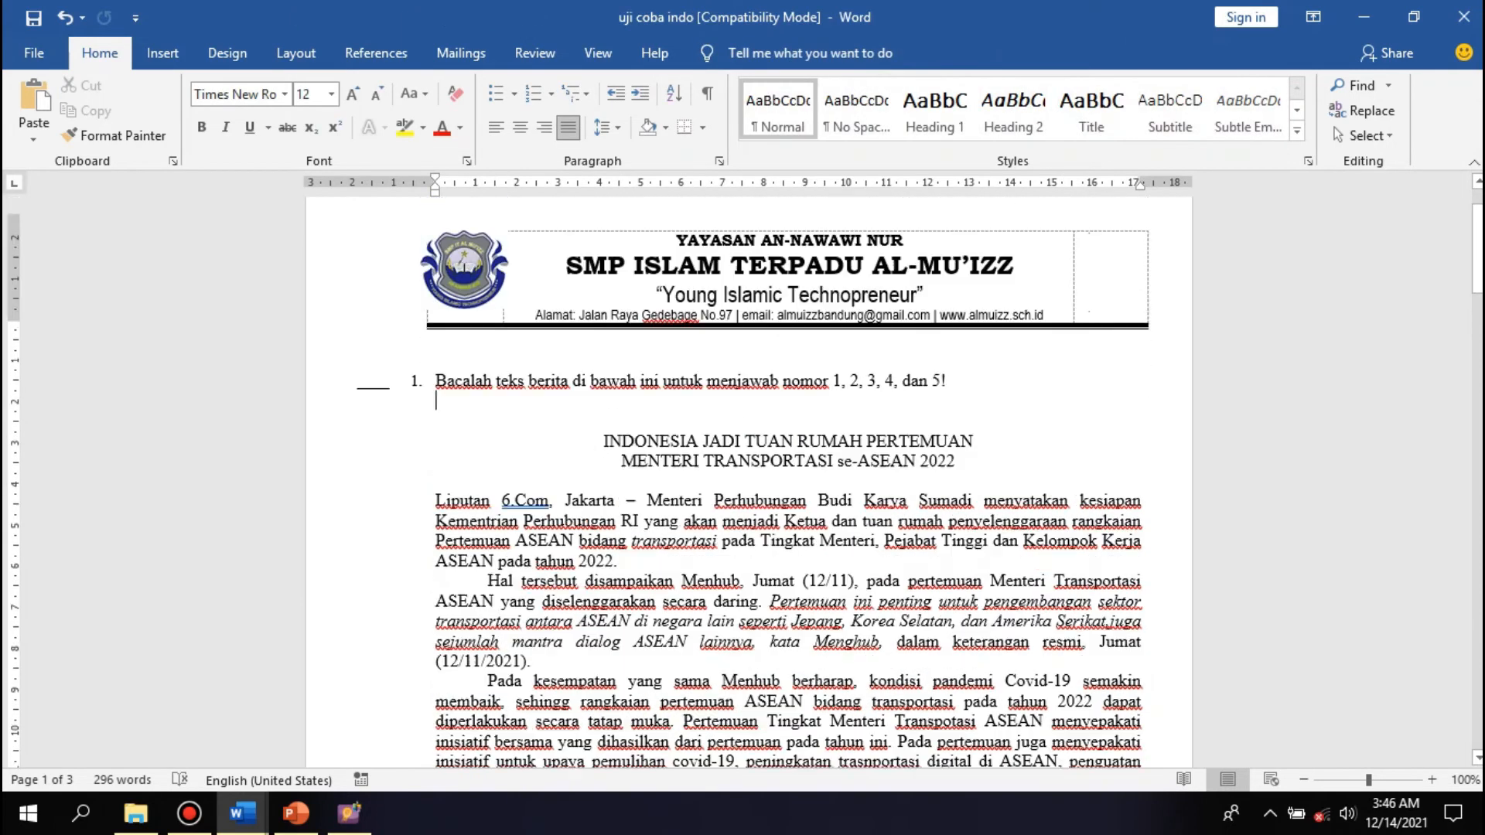
pyautogui.click(438, 431)
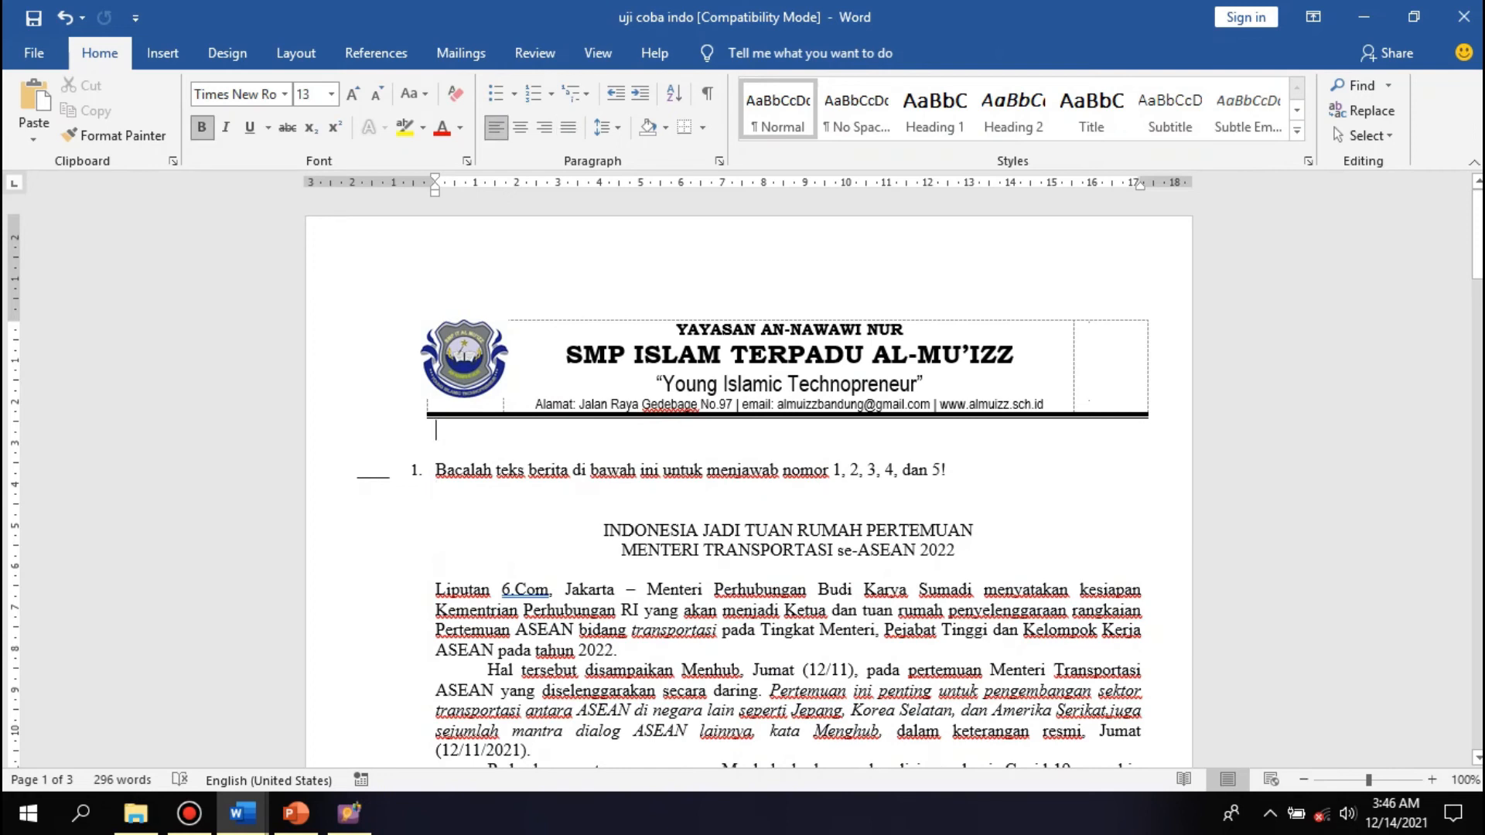
pyautogui.press('Return')
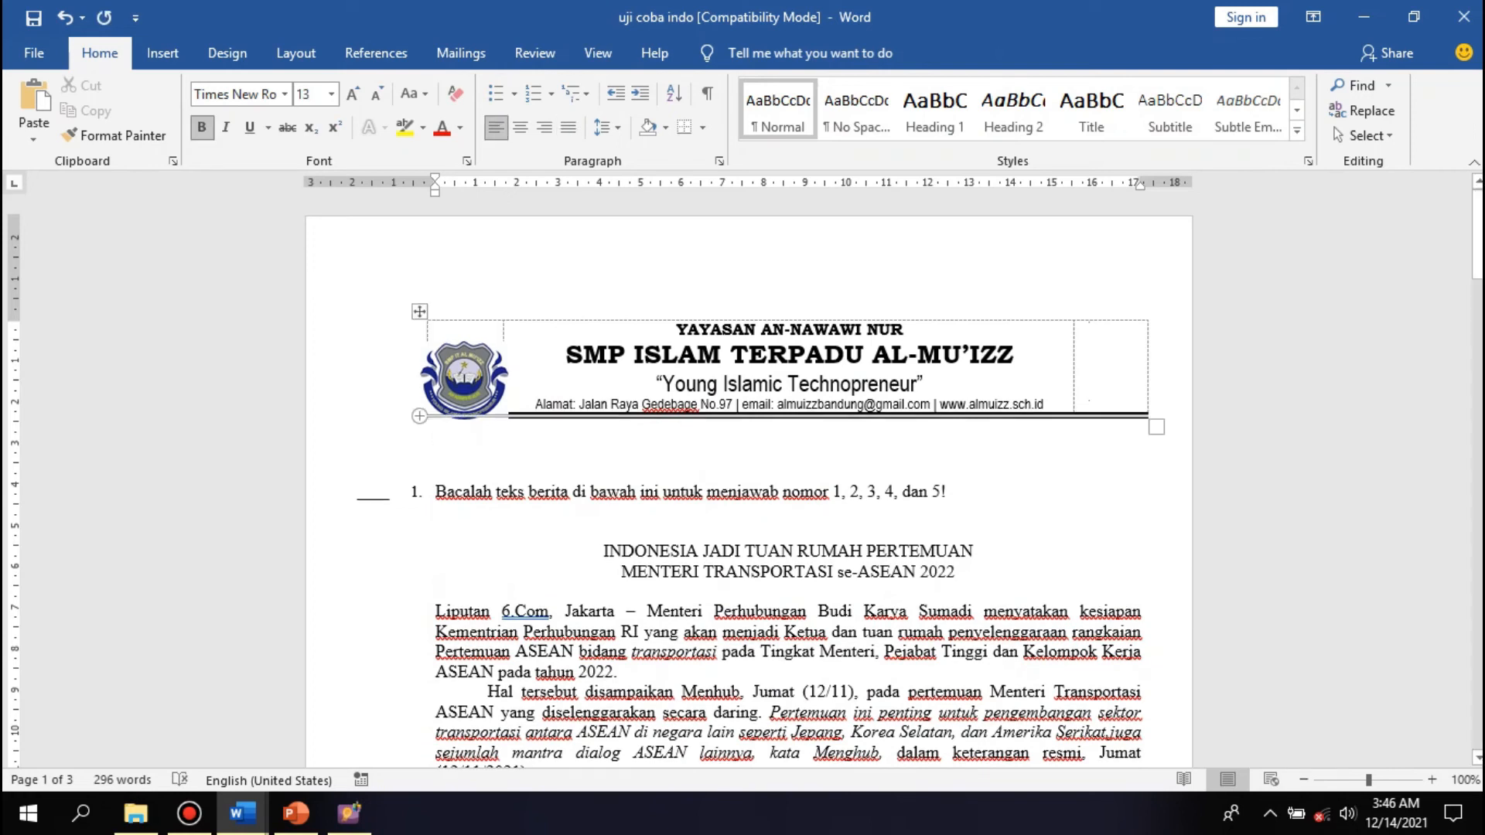
pyautogui.click(464, 381)
pyautogui.moveTo(464, 381); pyautogui.dragTo(458, 359)
pyautogui.click(437, 452)
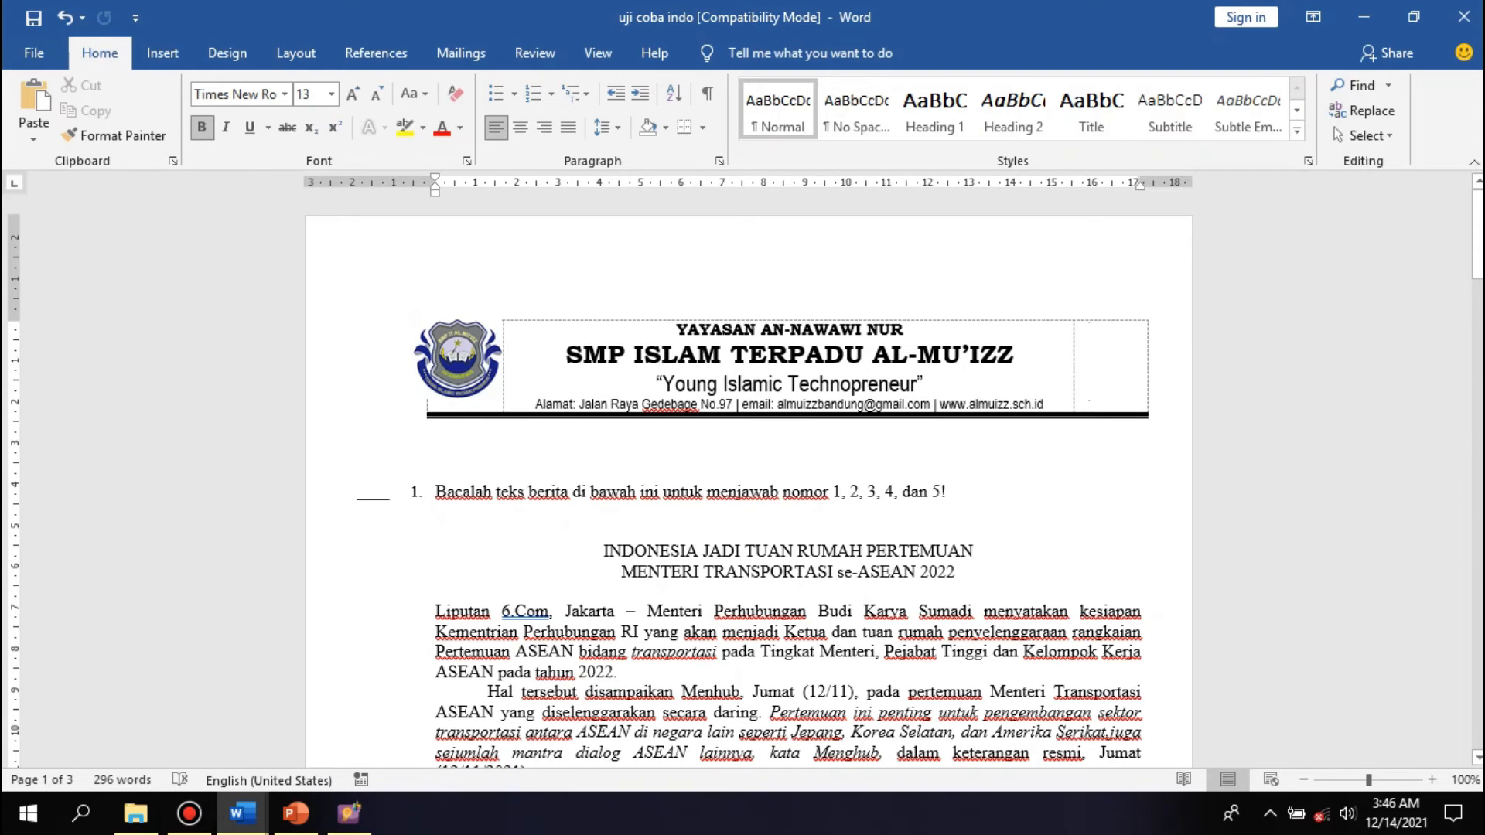
# - Look through the questions from the letterhead to the short-answer section and check the document's print preview
pyautogui.scroll(-3, 788, 480)
pyautogui.scroll(3, 788, 480)
pyautogui.scroll(-10, 788, 479)
pyautogui.scroll(-8, 749, 479)
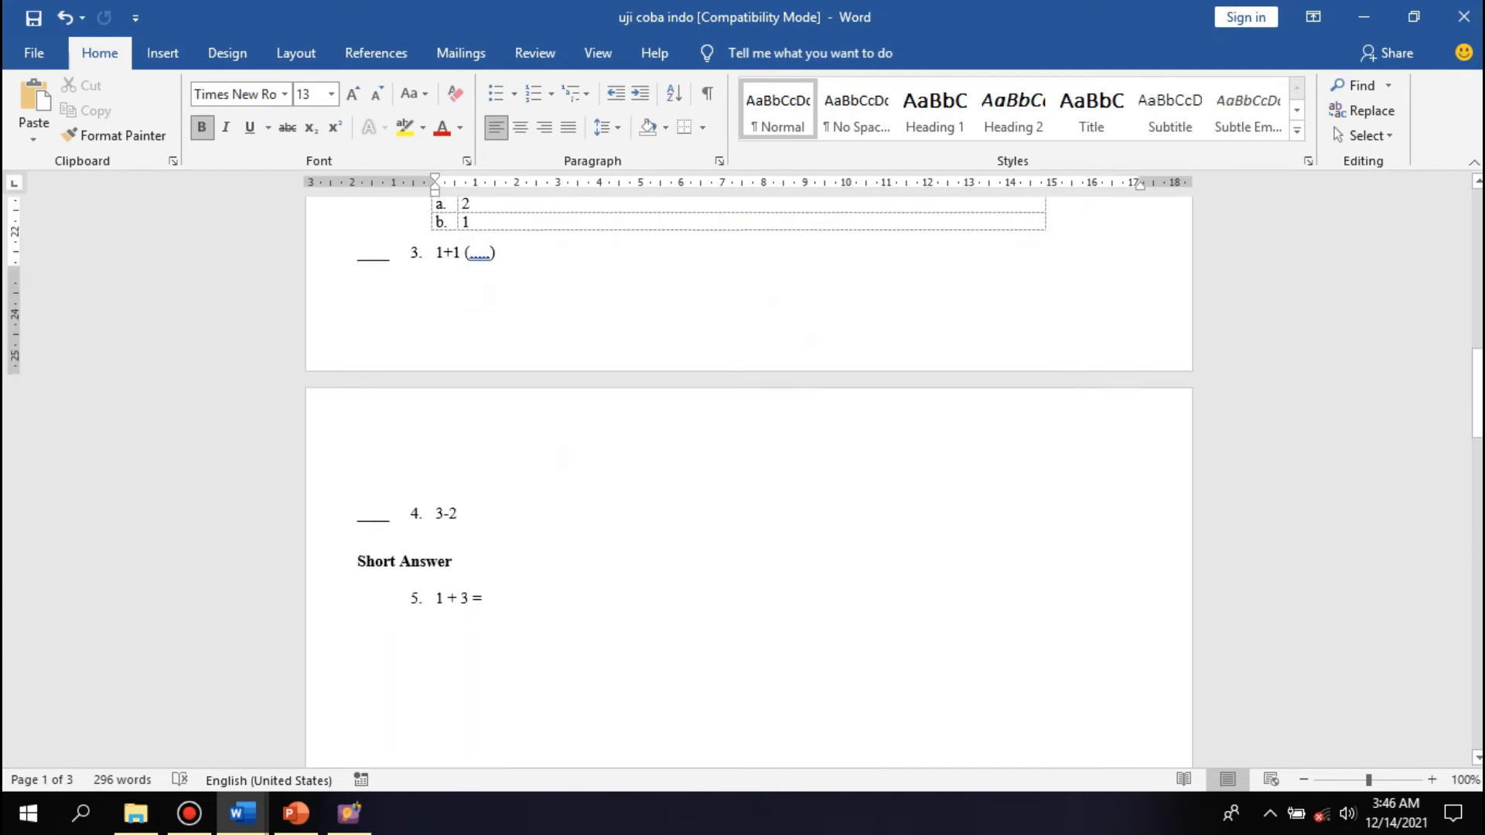
pyautogui.scroll(3, 749, 479)
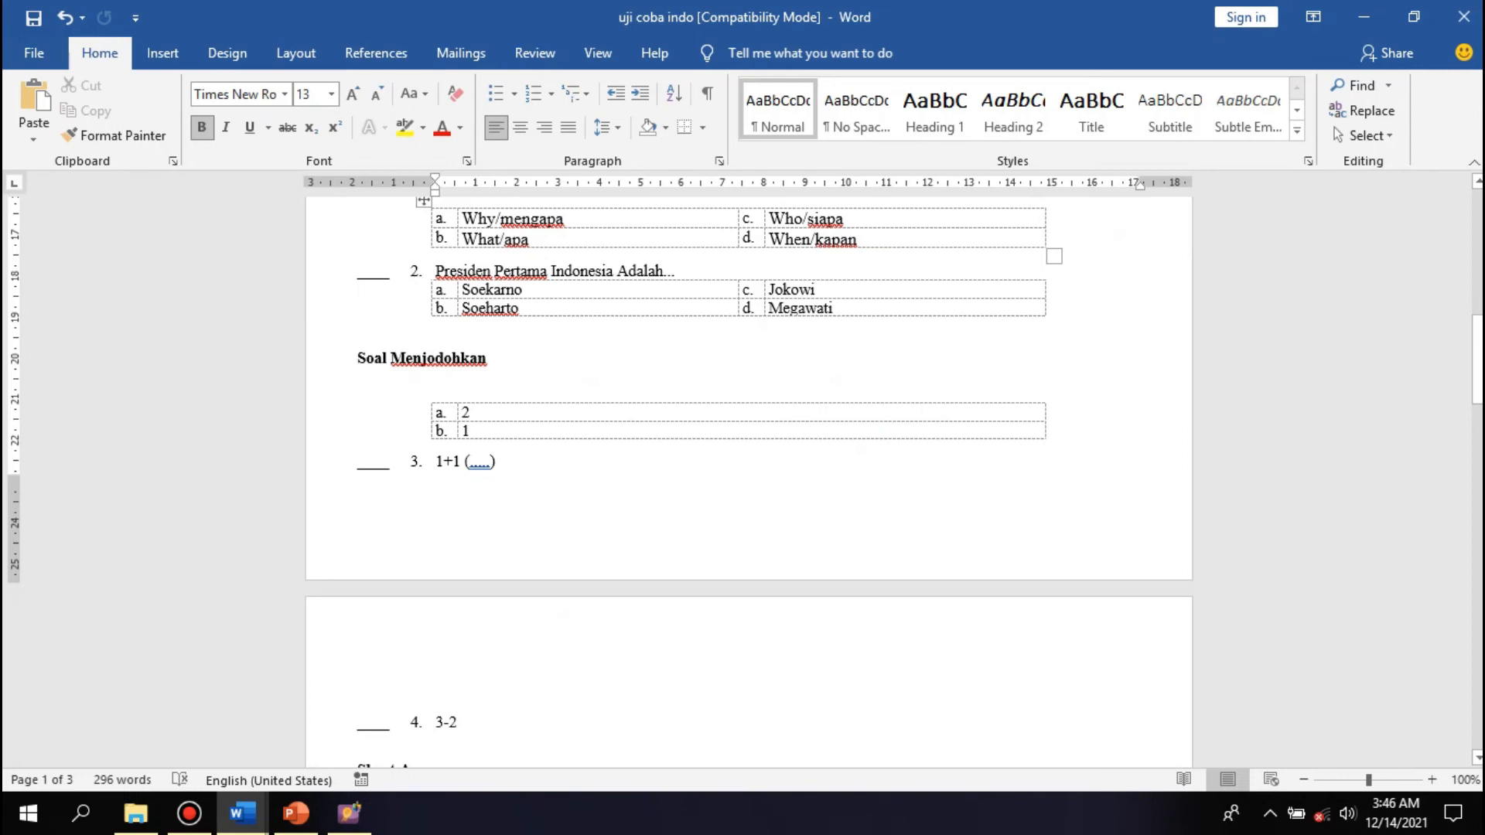
pyautogui.scroll(6, 748, 480)
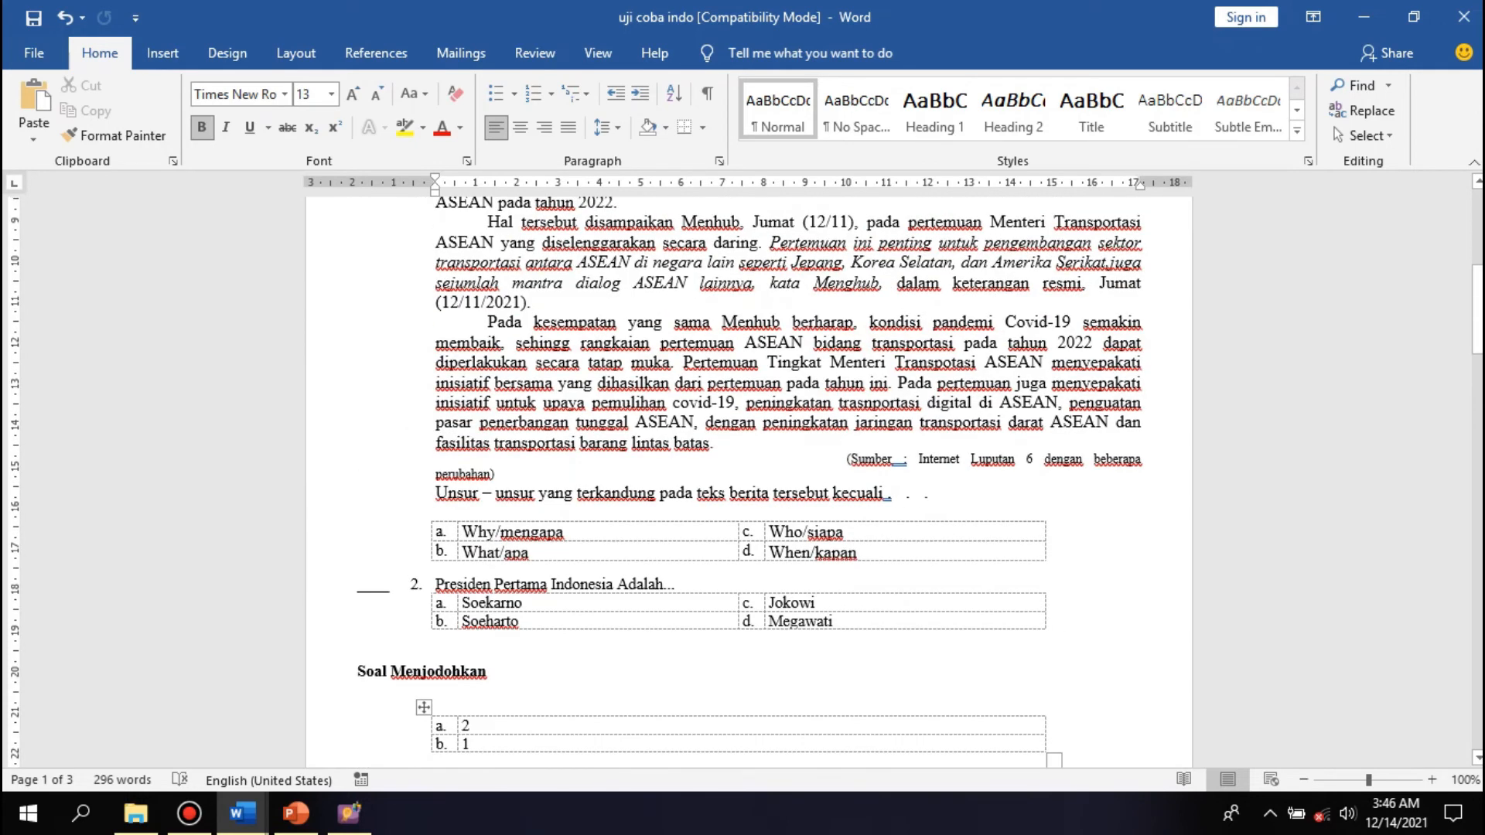
pyautogui.scroll(-15, 749, 480)
pyautogui.scroll(10, 749, 480)
pyautogui.scroll(12, 749, 480)
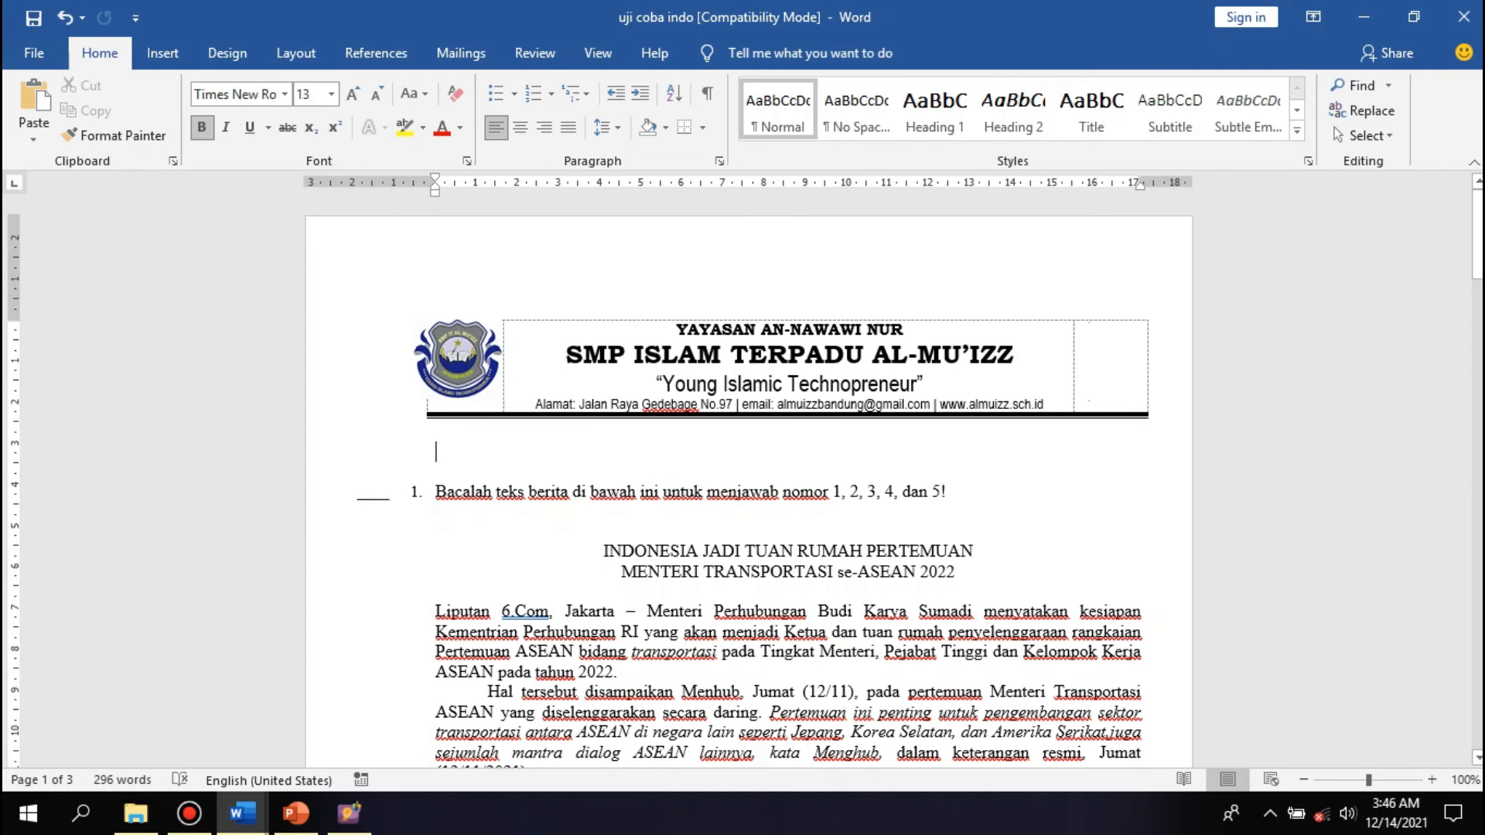
pyautogui.scroll(-15, 749, 480)
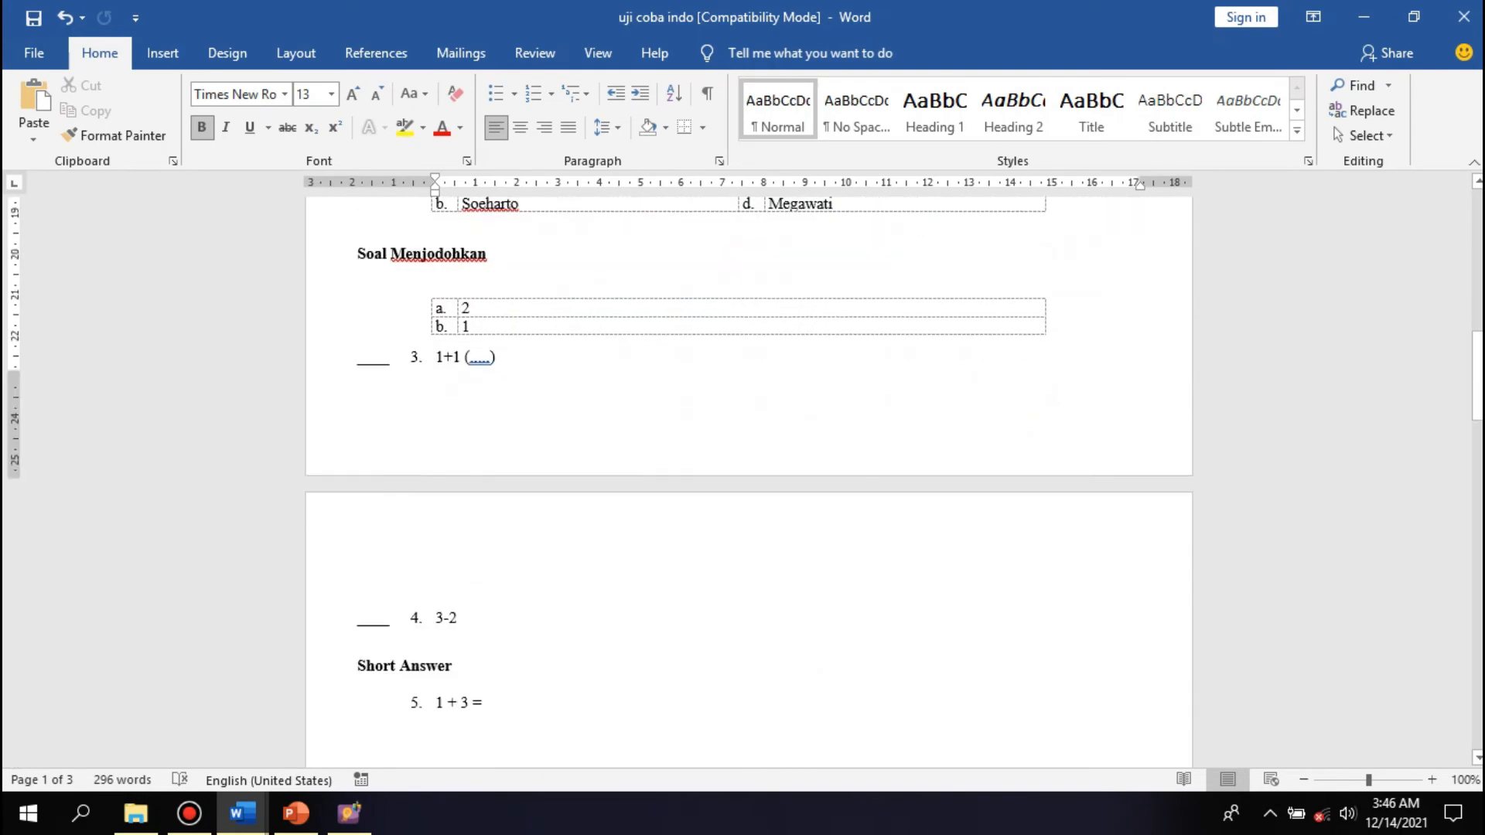
pyautogui.hotkey('ctrl', 'p')
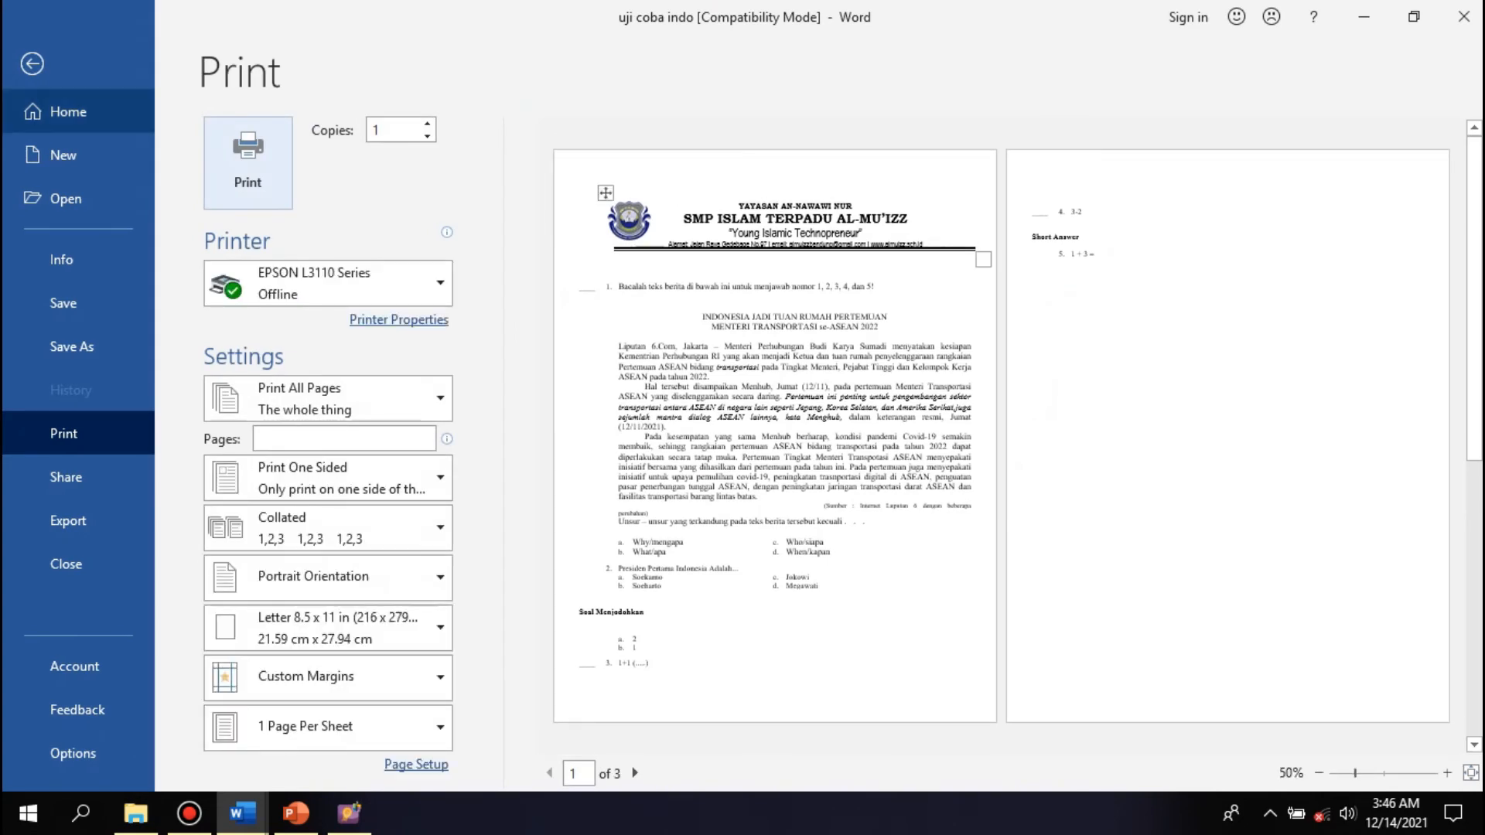
pyautogui.press('Escape')
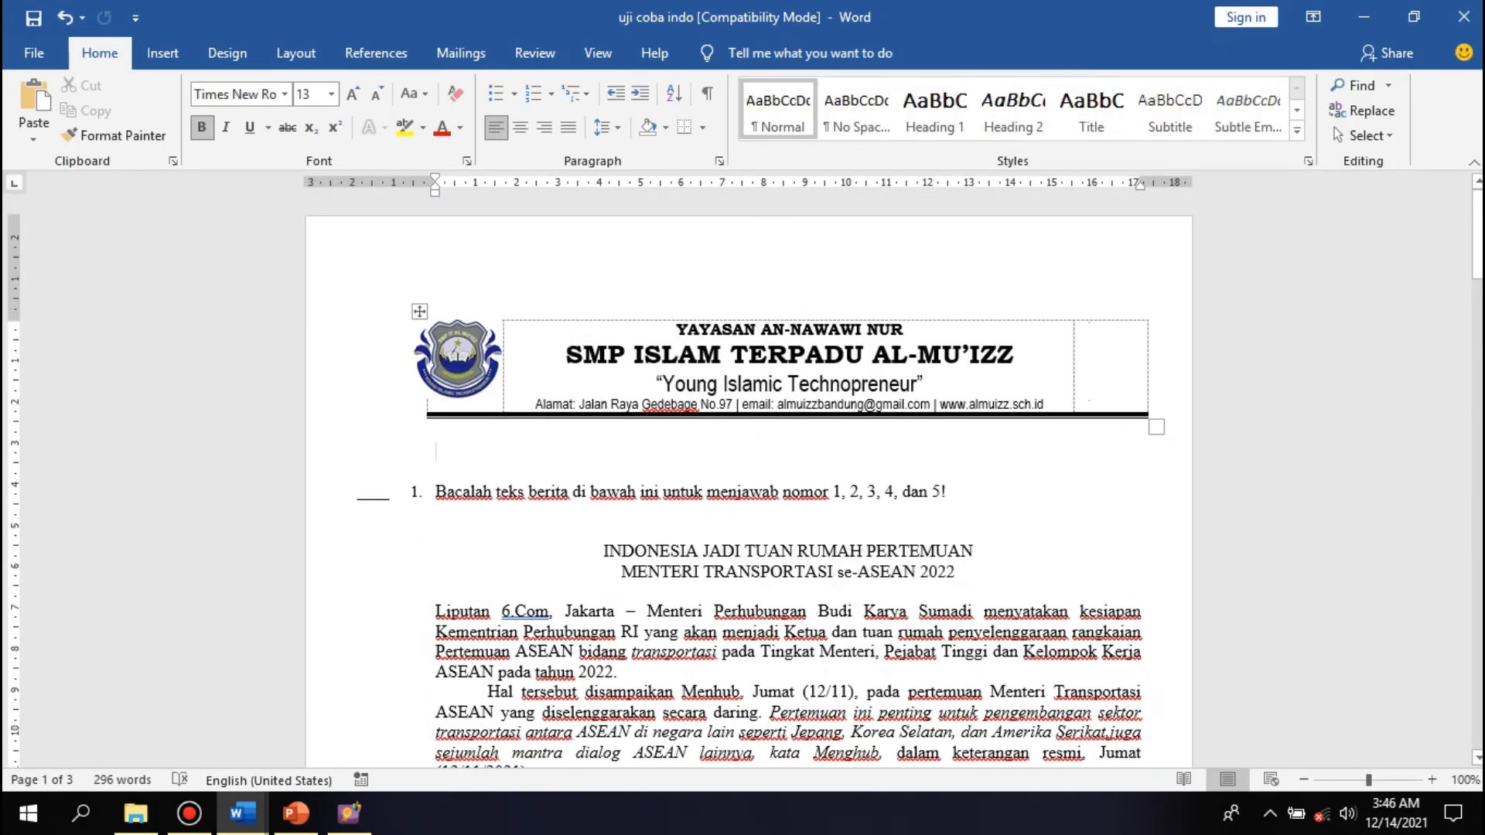
# - Set the whole document's paper size to Legal 8.5 x 14 in and change its height to 33 cm
pyautogui.hotkey('ctrl', 'a')
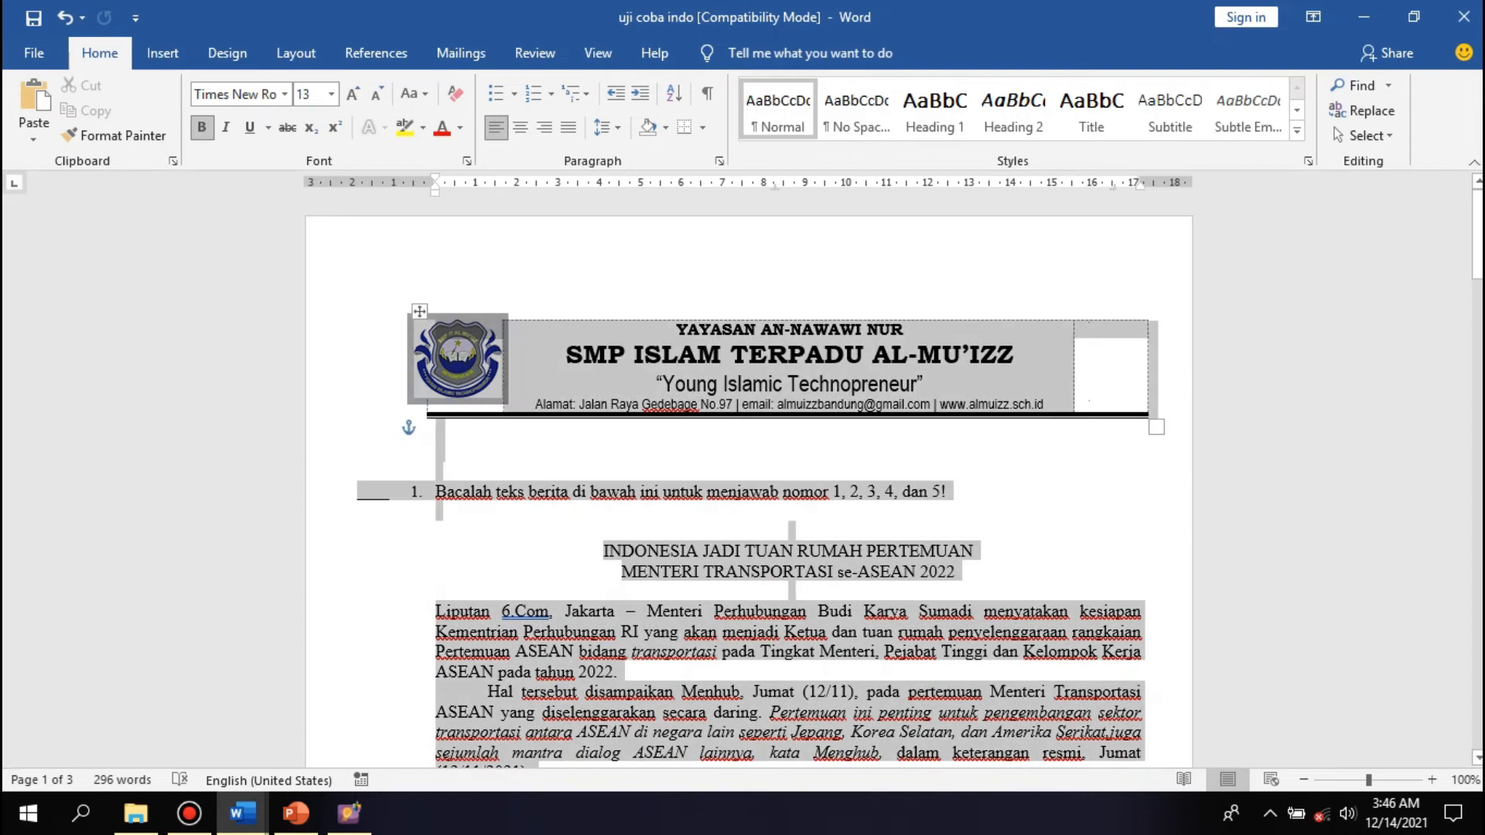
pyautogui.hotkey('alt', 'p')
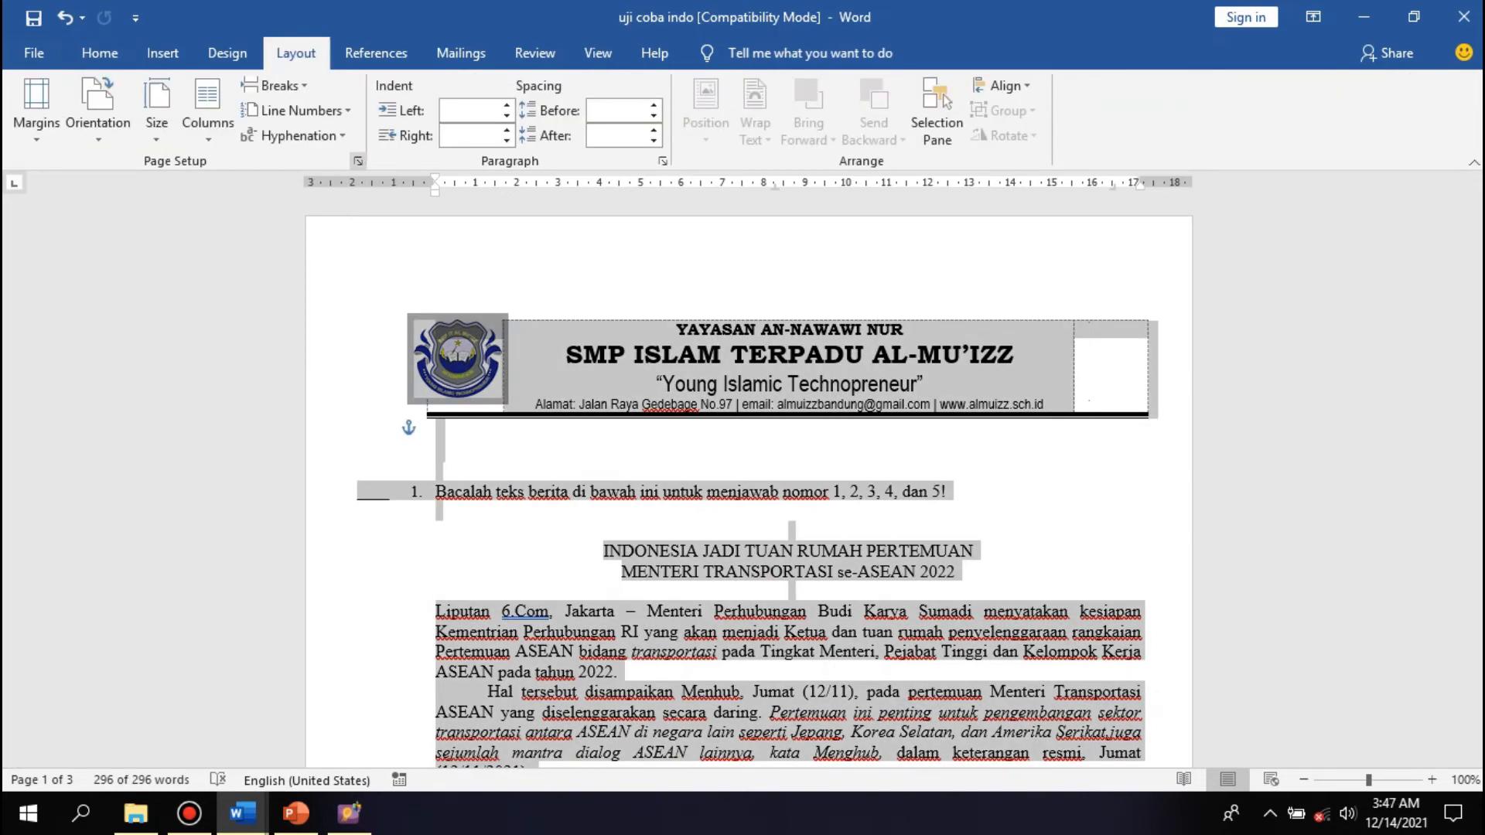
pyautogui.press('s')
pyautogui.press('p')
pyautogui.hotkey('ctrl', 'Tab')
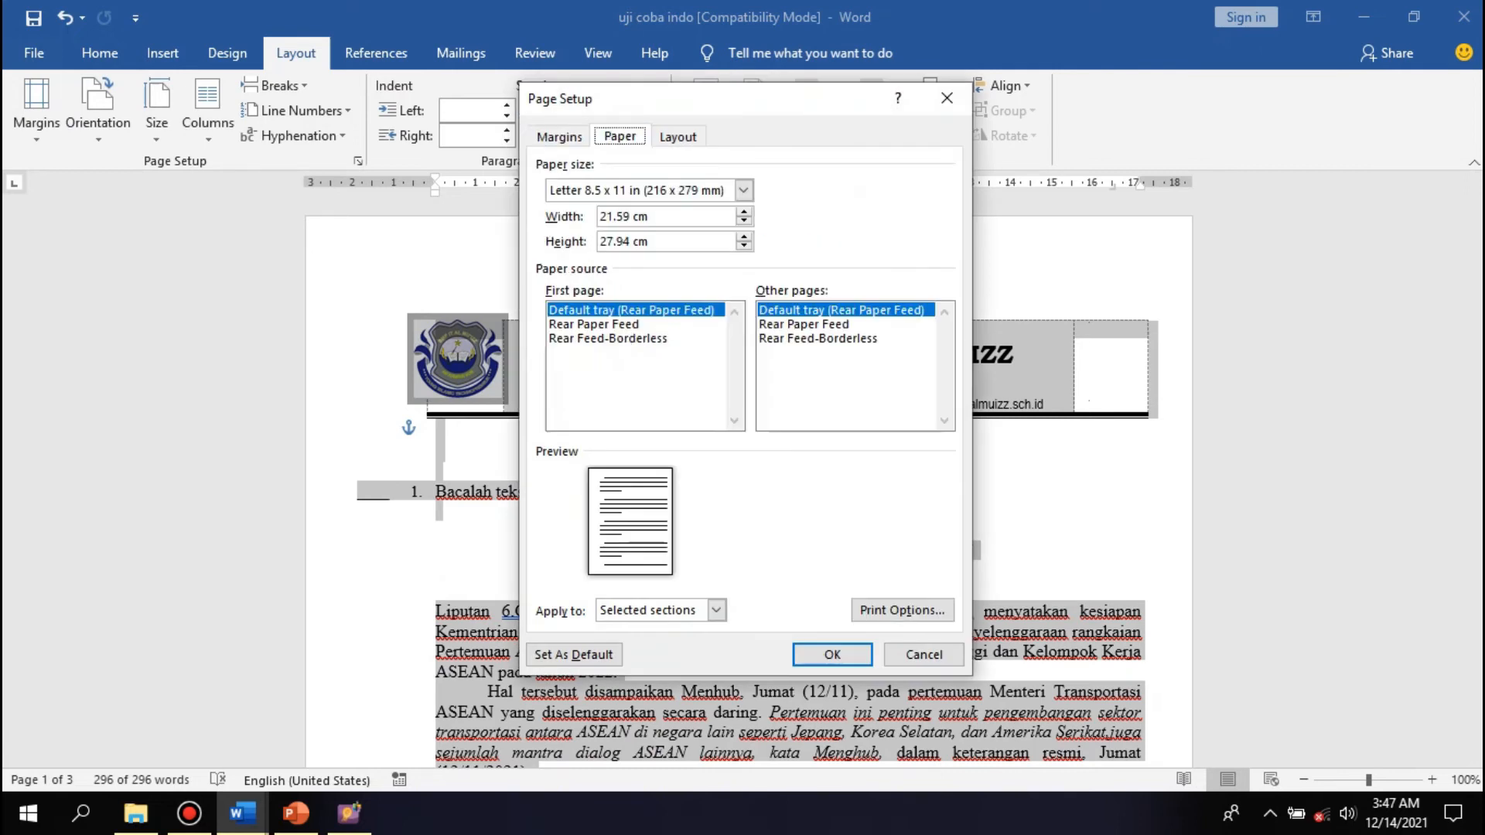
pyautogui.press('Tab')
pyautogui.hotkey('alt', 'Down')
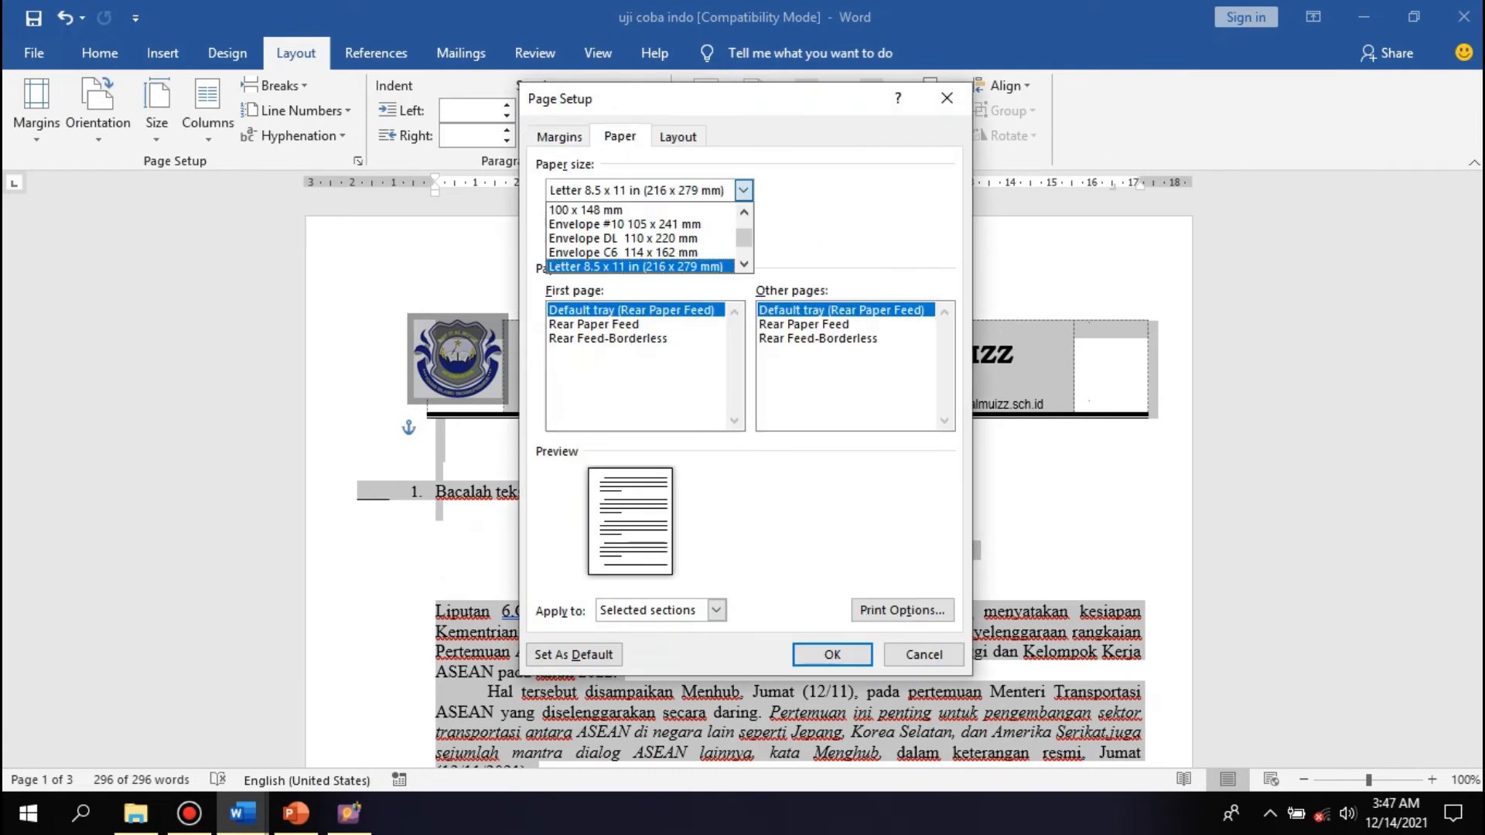
pyautogui.scroll(-1, 640, 238)
pyautogui.scroll(-1, 641, 239)
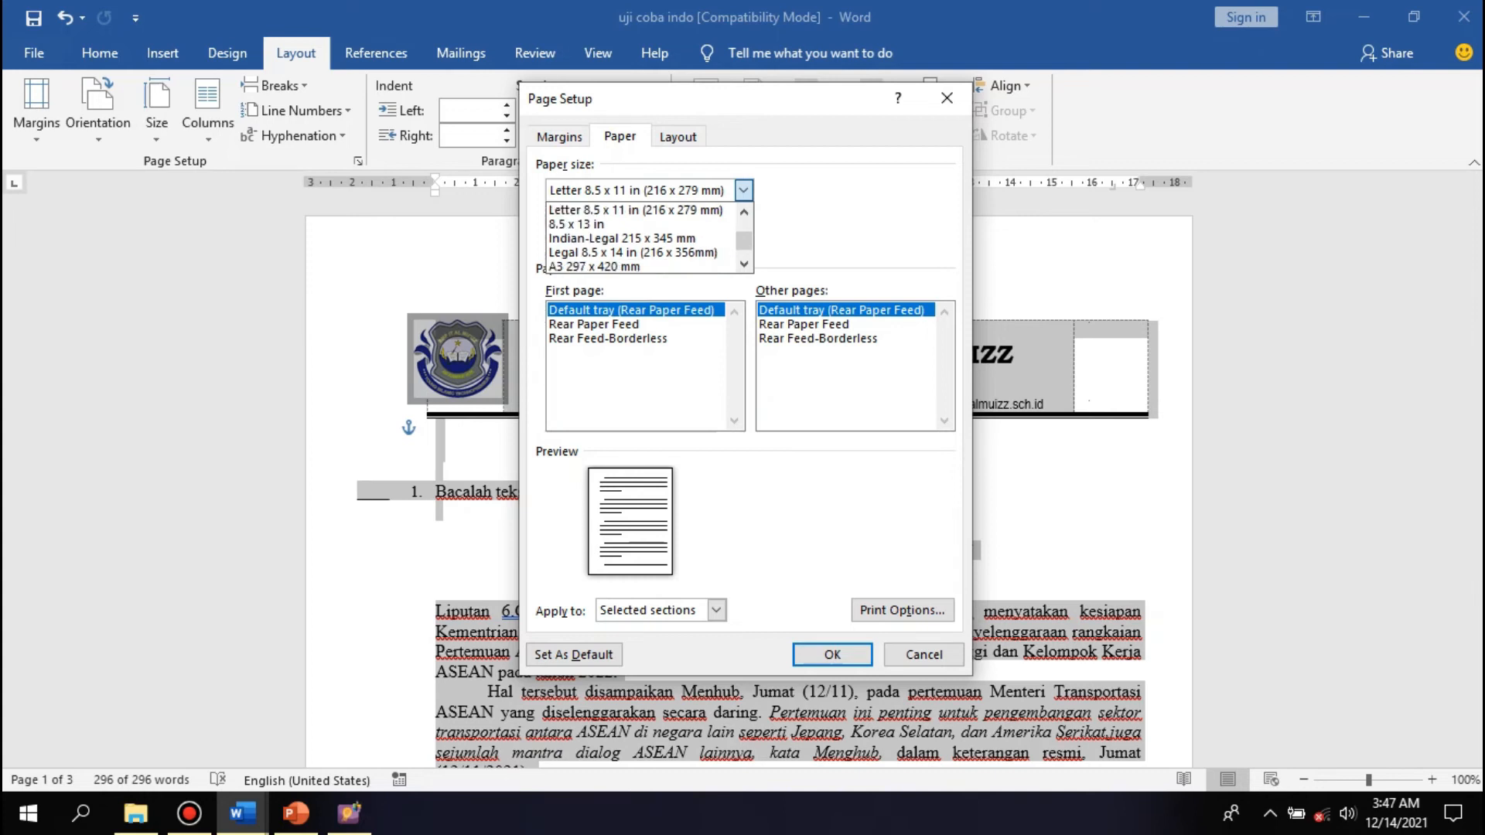
pyautogui.click(640, 253)
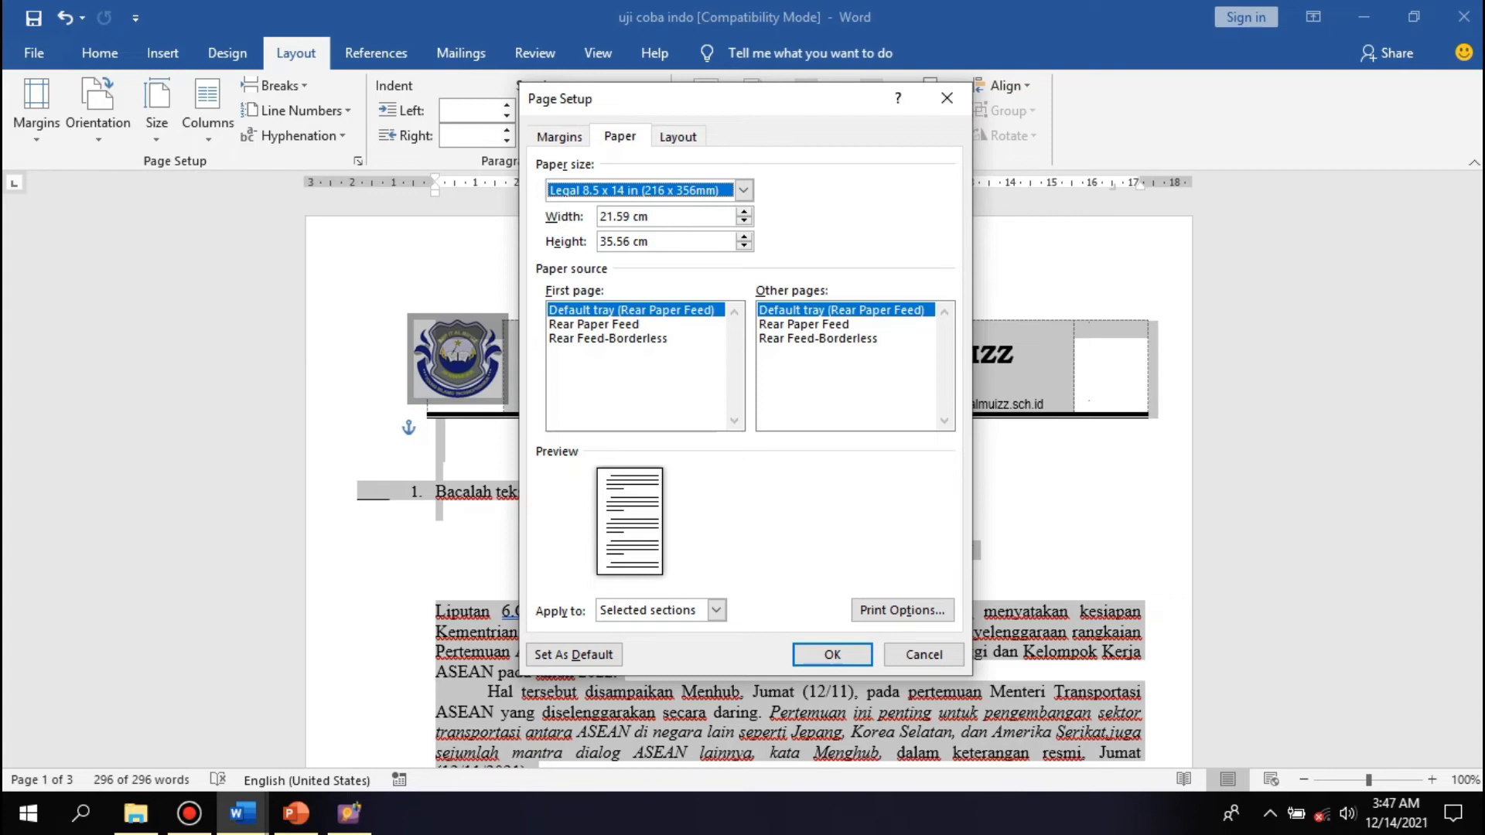
pyautogui.doubleClick(615, 242)
pyautogui.write('33')
pyautogui.click(832, 654)
# - Check how the letterhead and the questions down to the short-answer section fit on the resized page
pyautogui.scroll(-1, 747, 496)
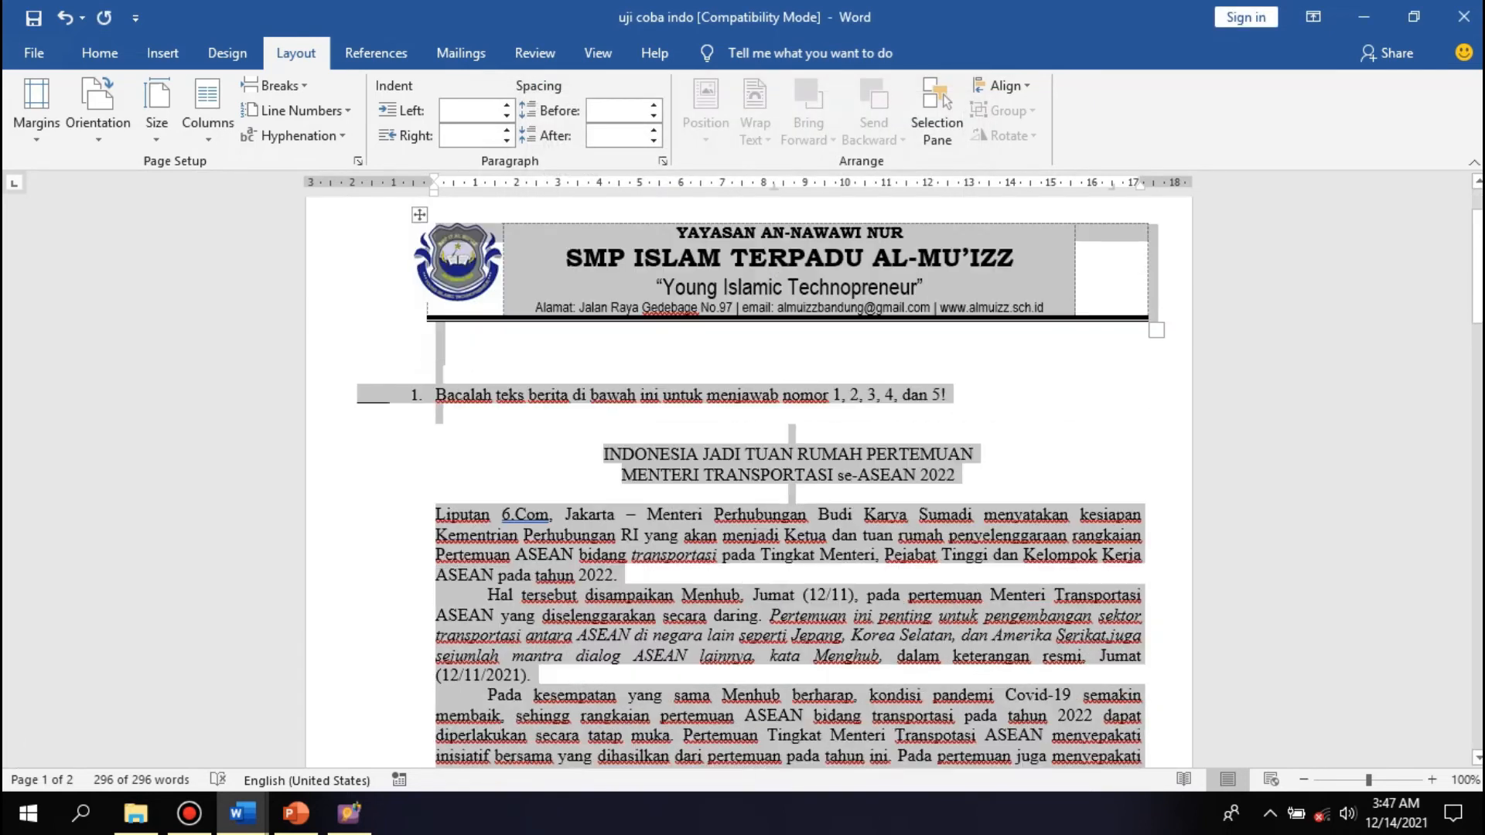
pyautogui.click(436, 347)
pyautogui.scroll(1, 747, 495)
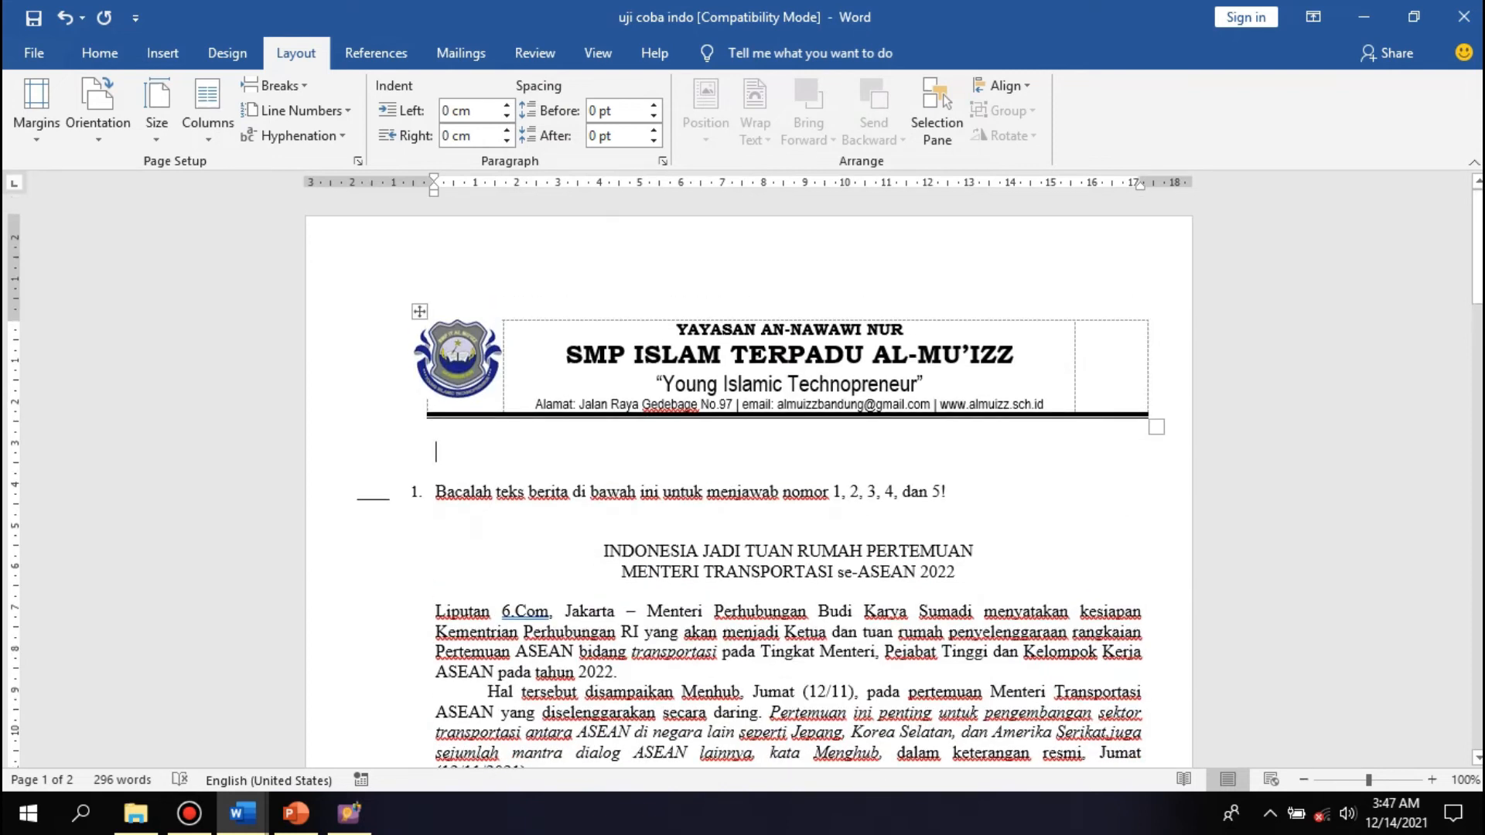
pyautogui.click(419, 312)
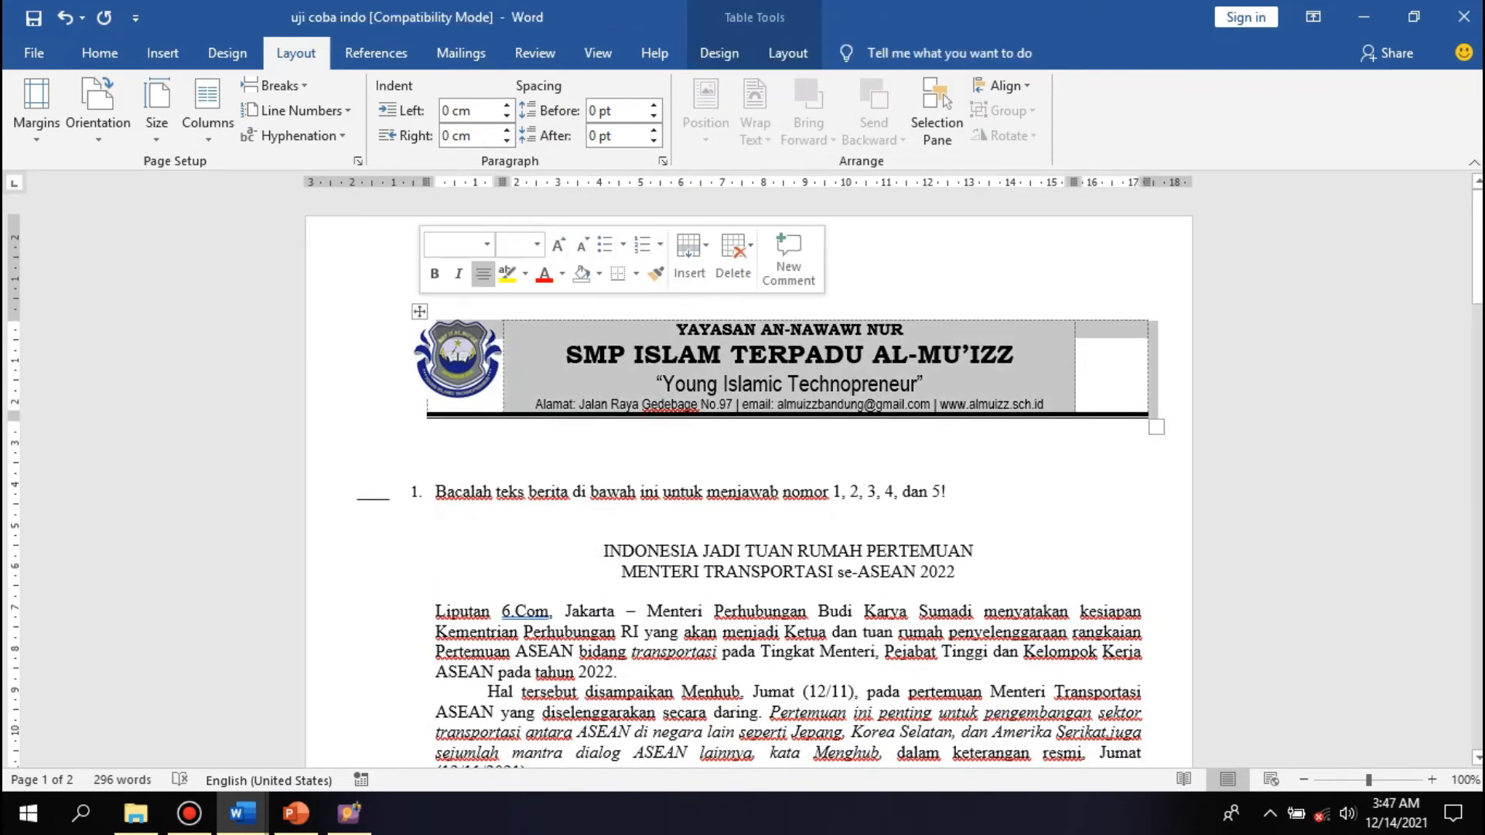
pyautogui.click(949, 492)
pyautogui.click(861, 319)
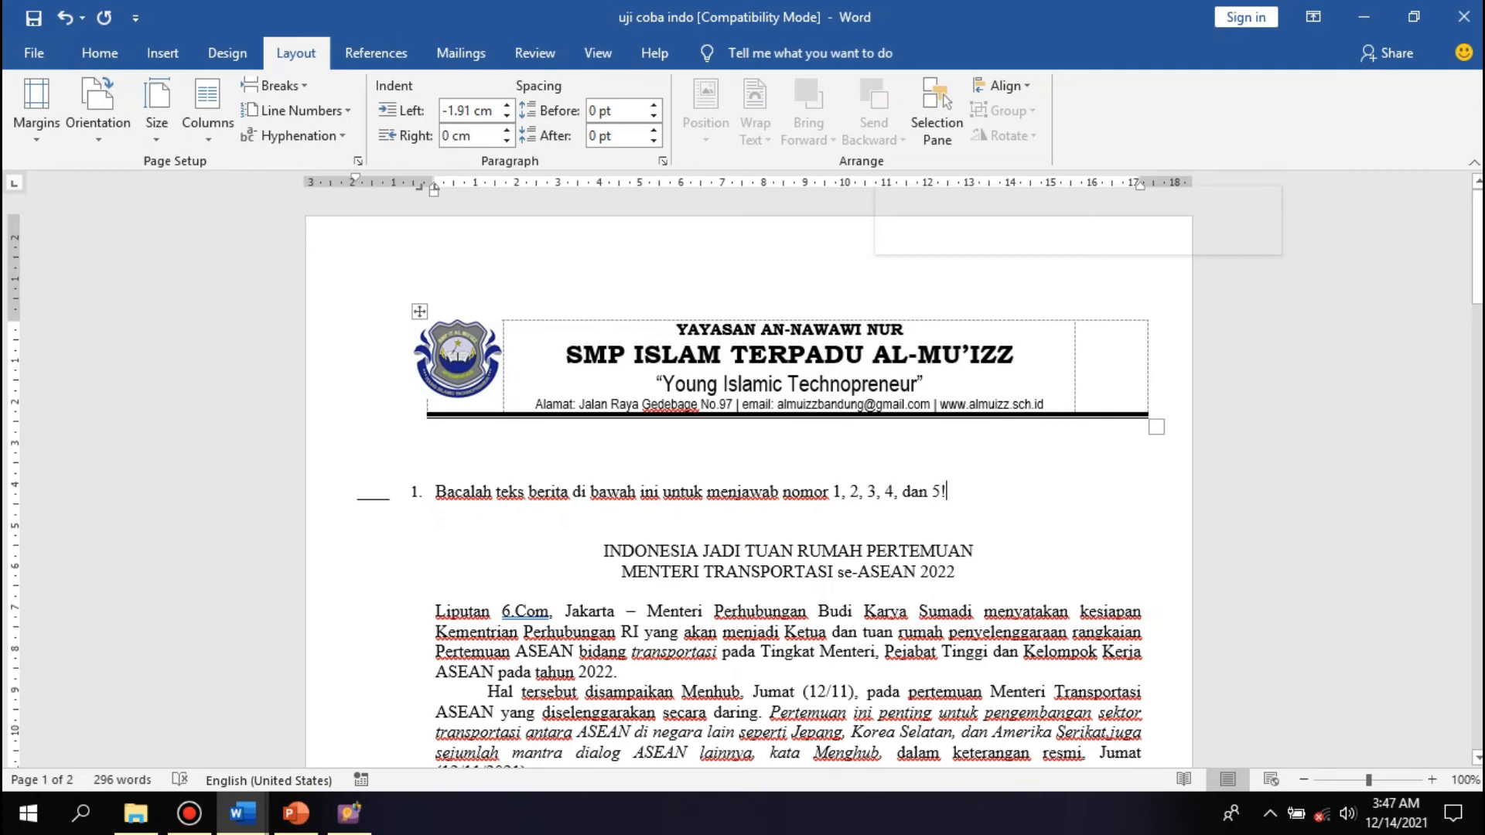
pyautogui.scroll(-10, 860, 464)
pyautogui.scroll(-12, 749, 480)
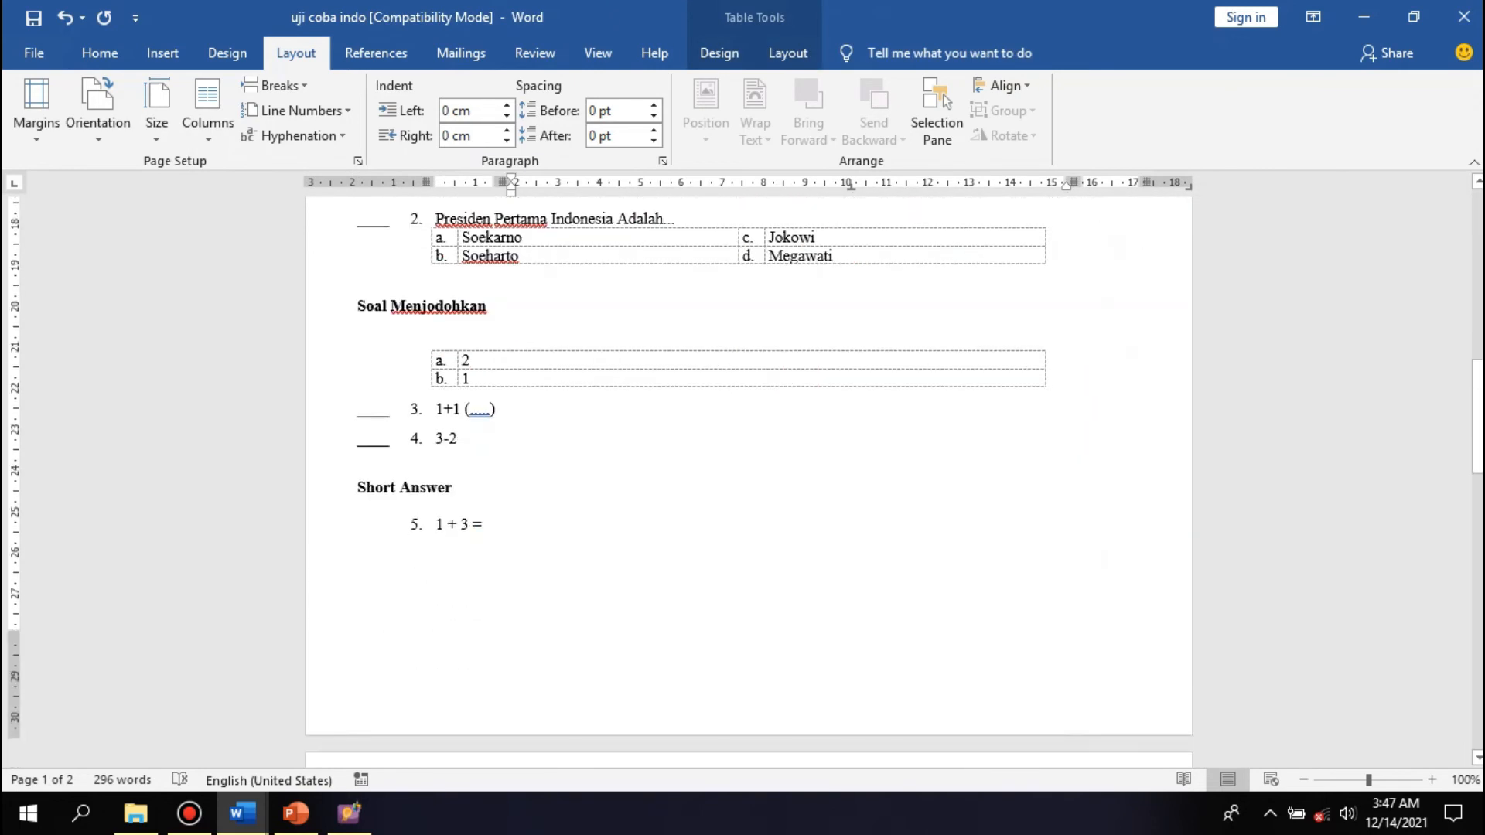
# - Look through the document from the answer section back to the letterhead and check its print preview
pyautogui.scroll(12, 749, 480)
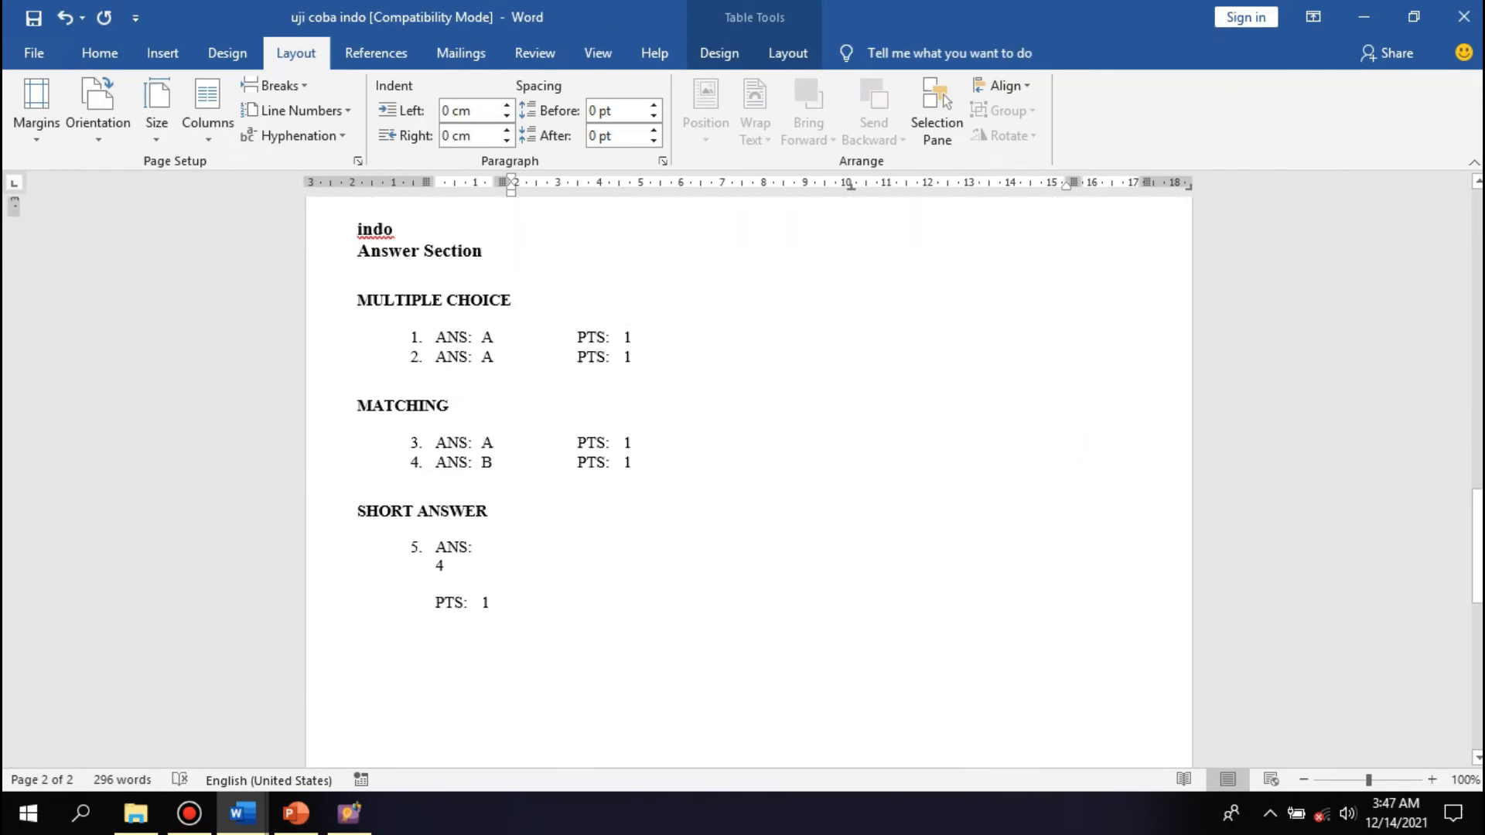
pyautogui.scroll(-6, 749, 480)
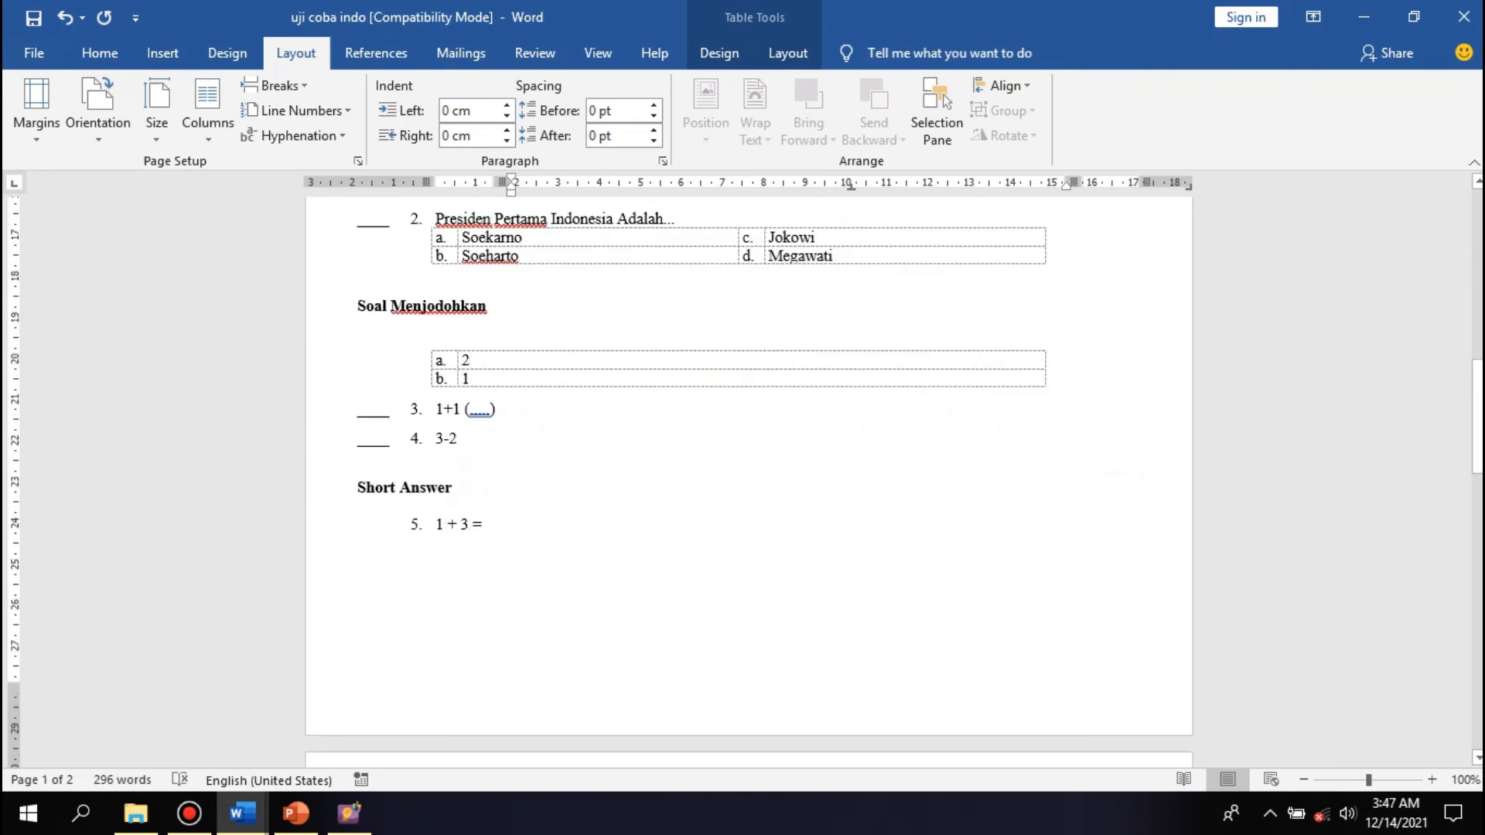
pyautogui.scroll(10, 749, 480)
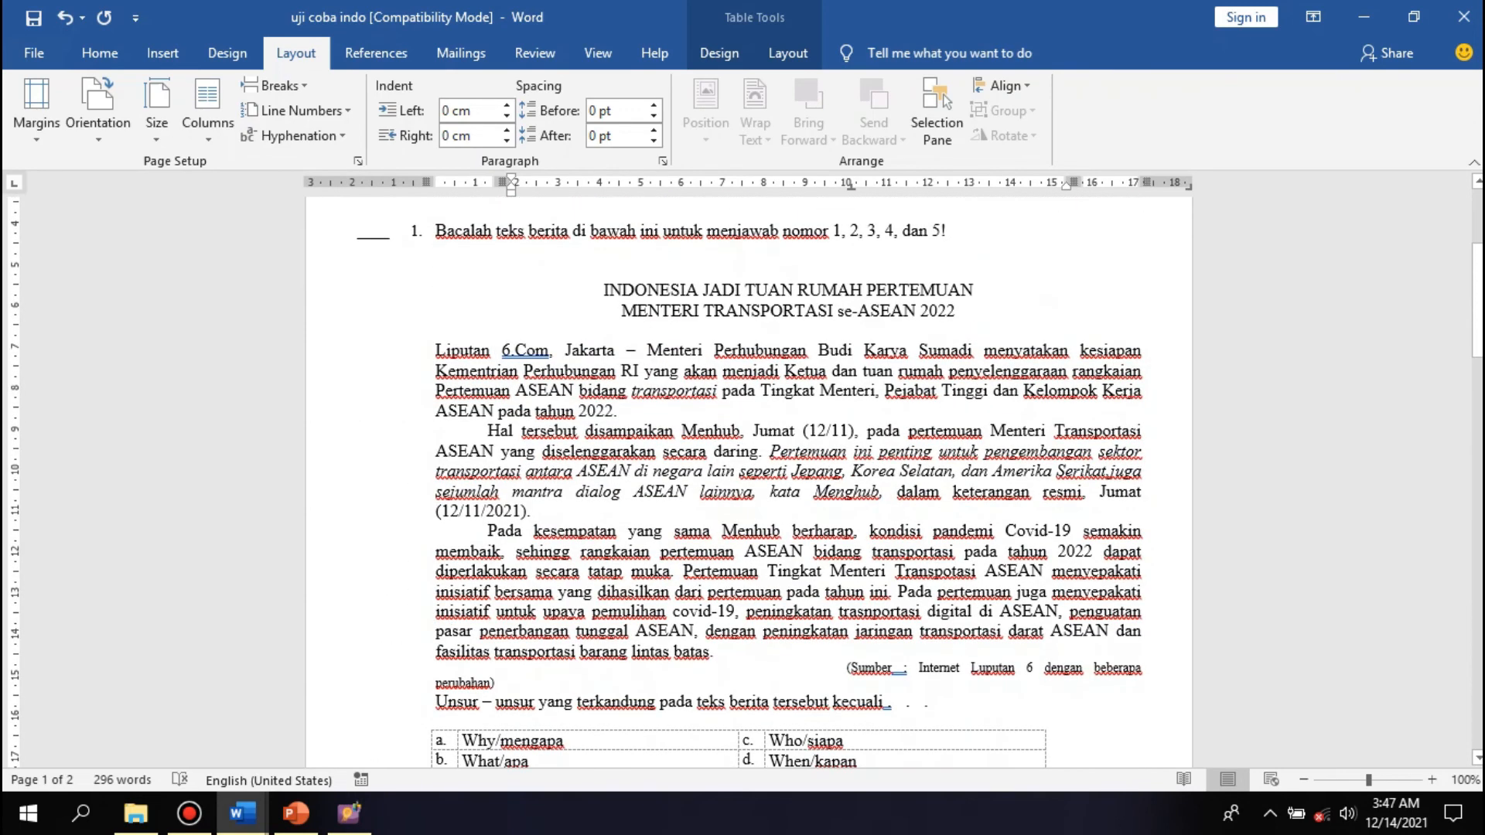
pyautogui.scroll(3, 749, 480)
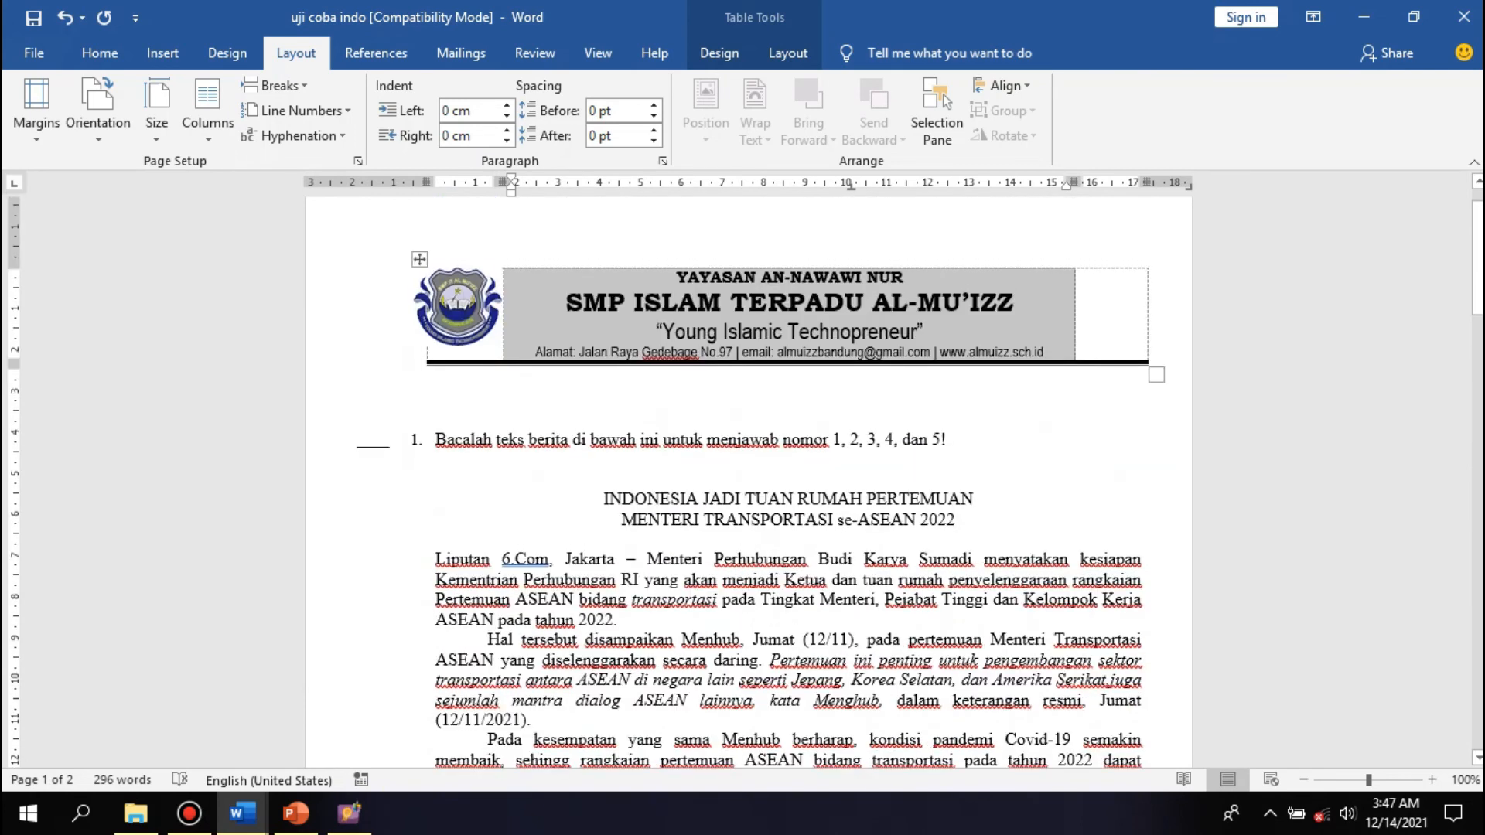
pyautogui.click(436, 420)
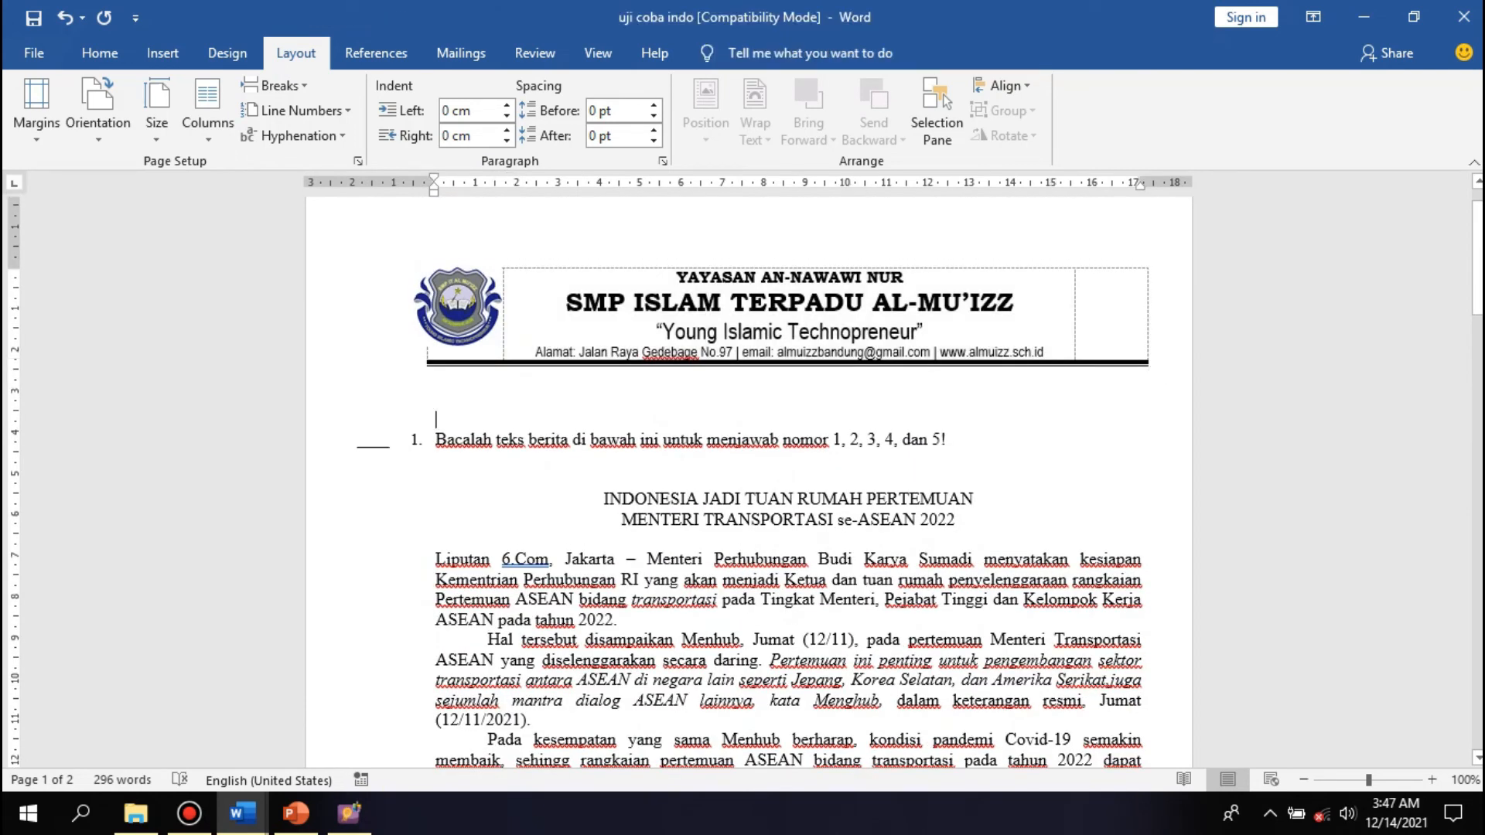
pyautogui.hotkey('ctrl', 'p')
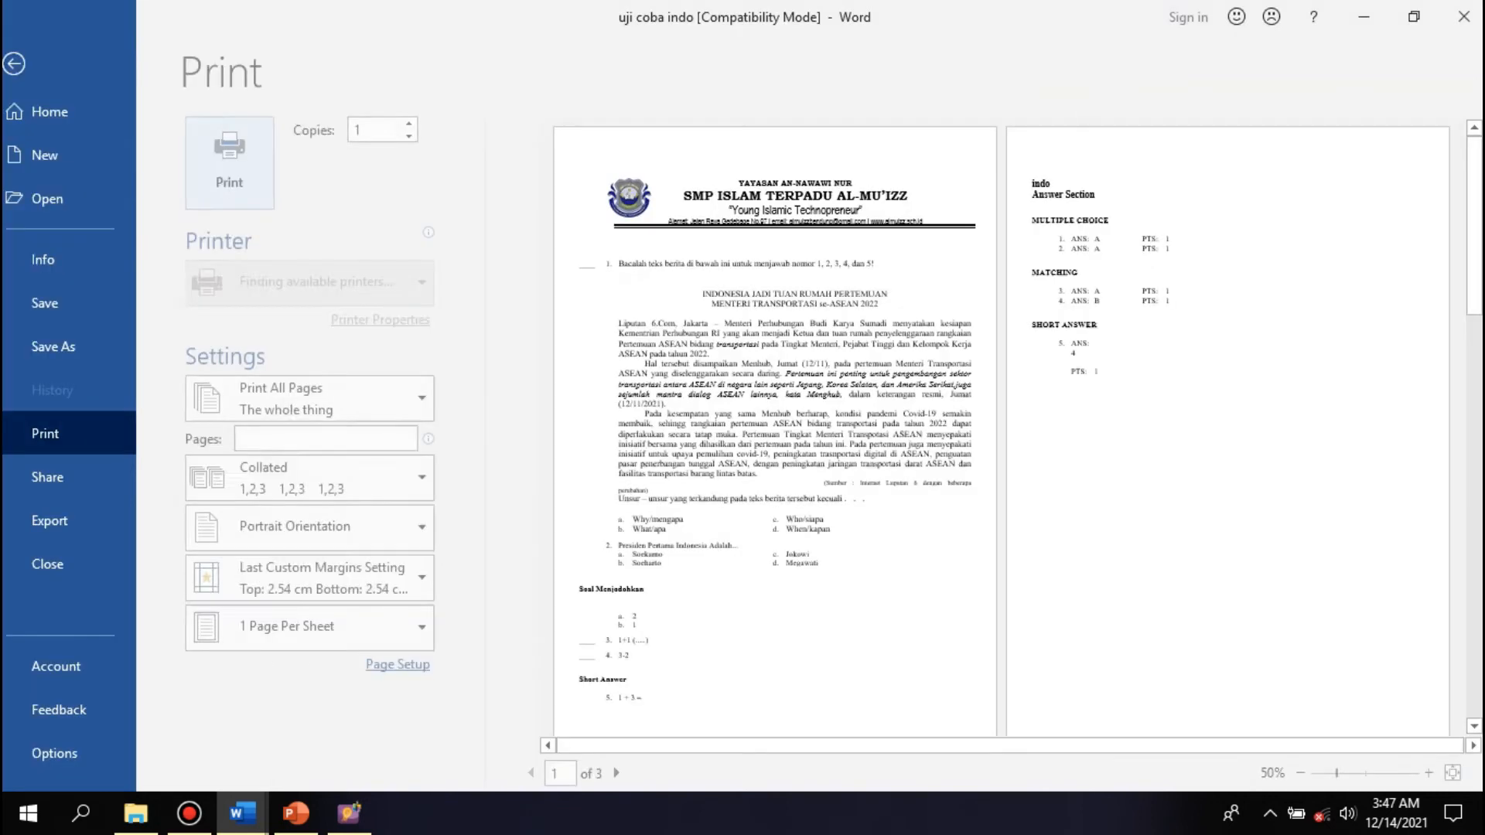
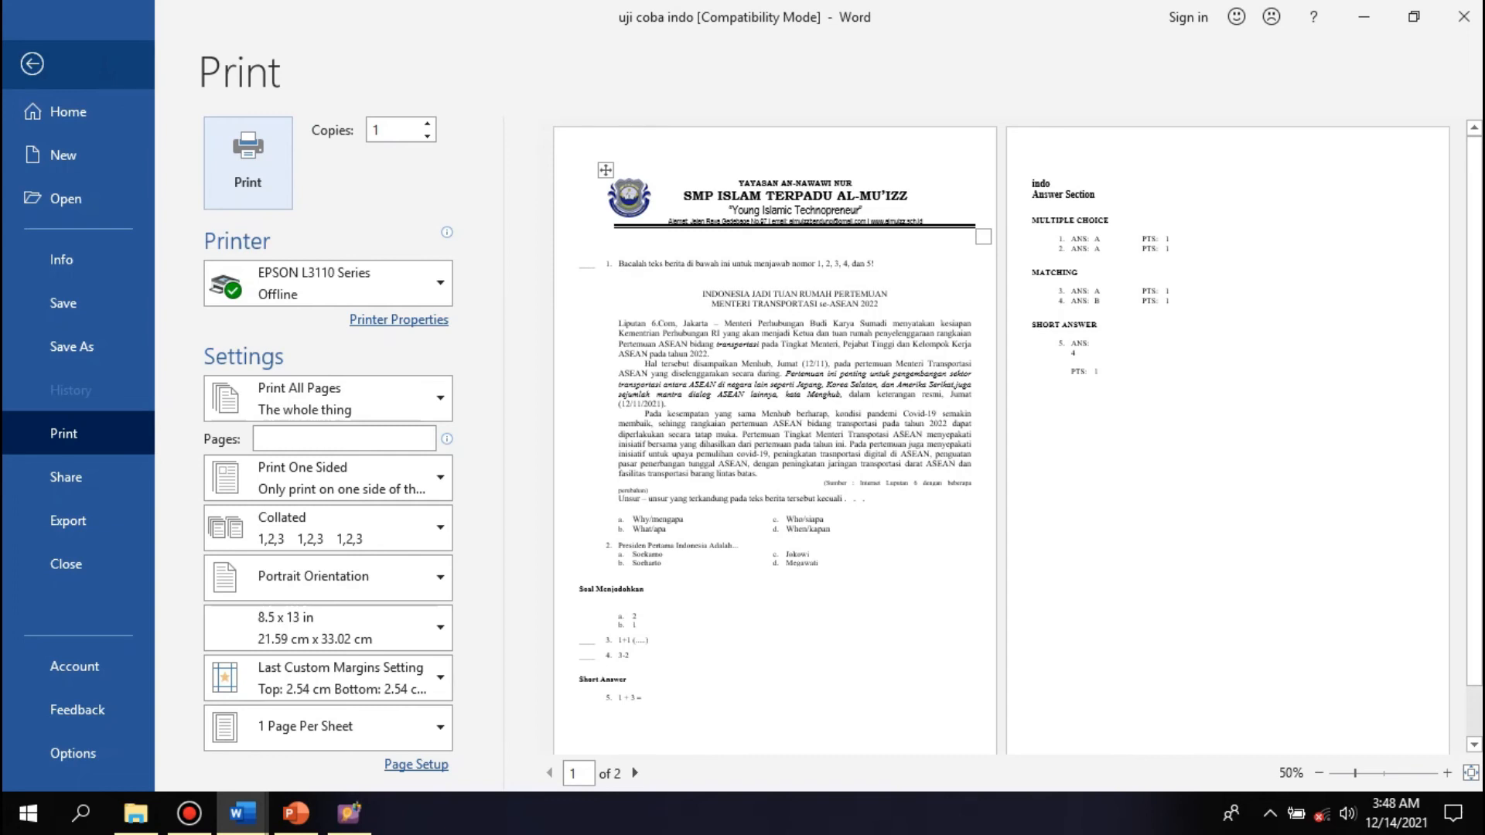
pyautogui.press('Escape')
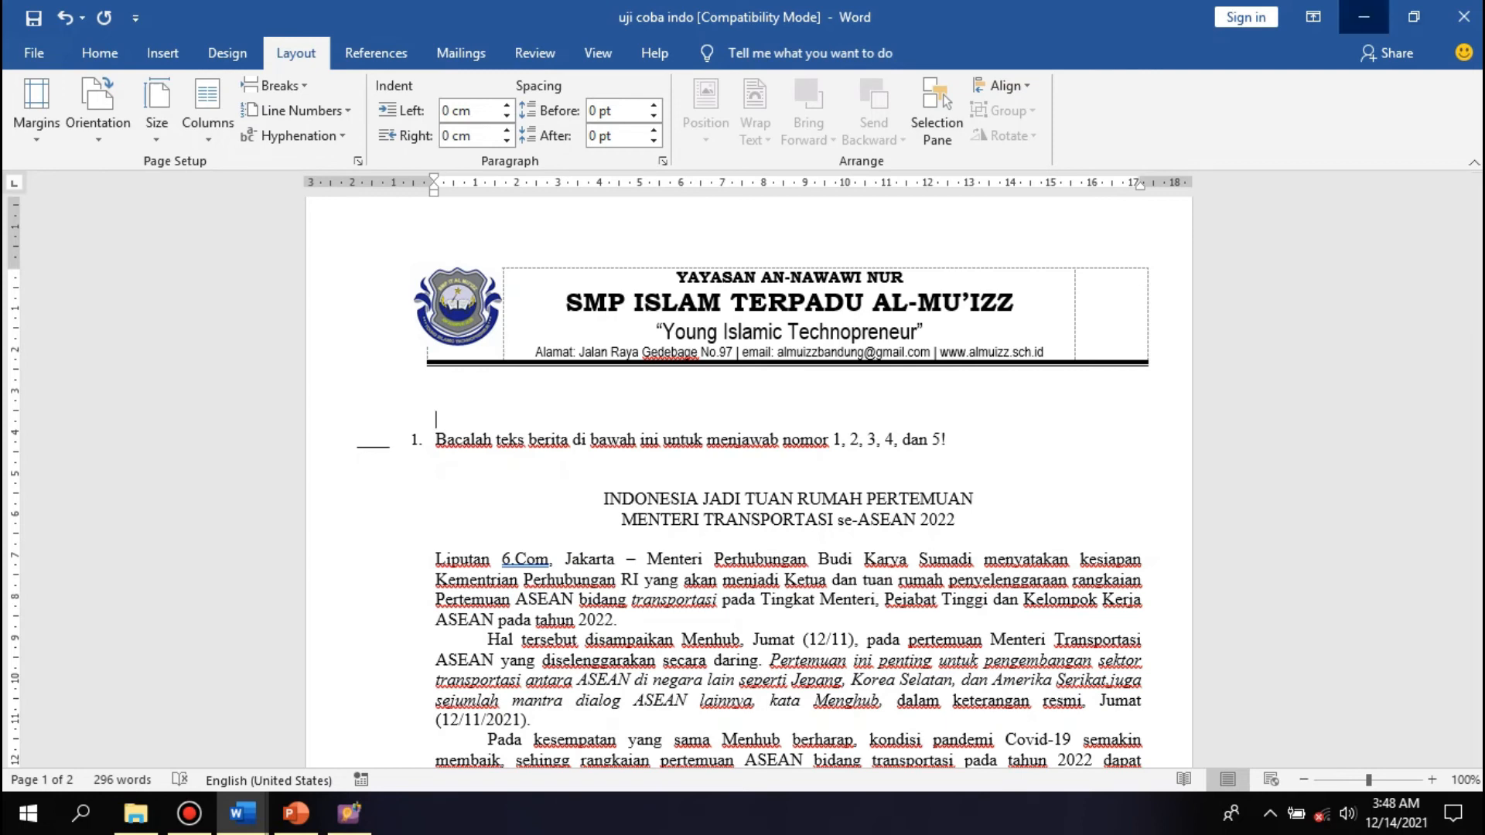
# - Minimize the "uji coba indo" and "surat menyurat smp" documents to reach the desktop
pyautogui.click(1364, 17)
pyautogui.click(1364, 11)
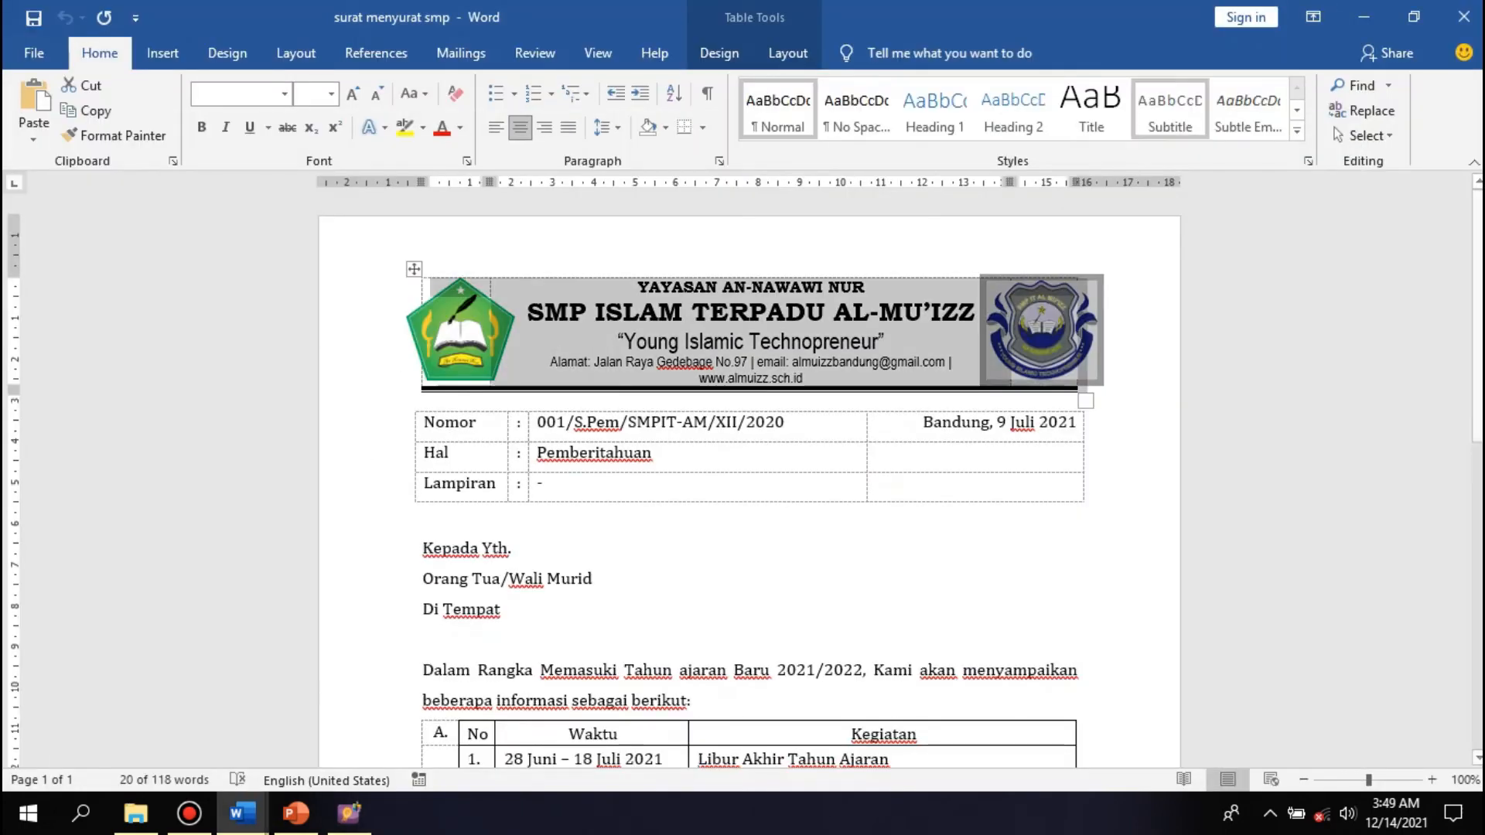
pyautogui.click(1364, 17)
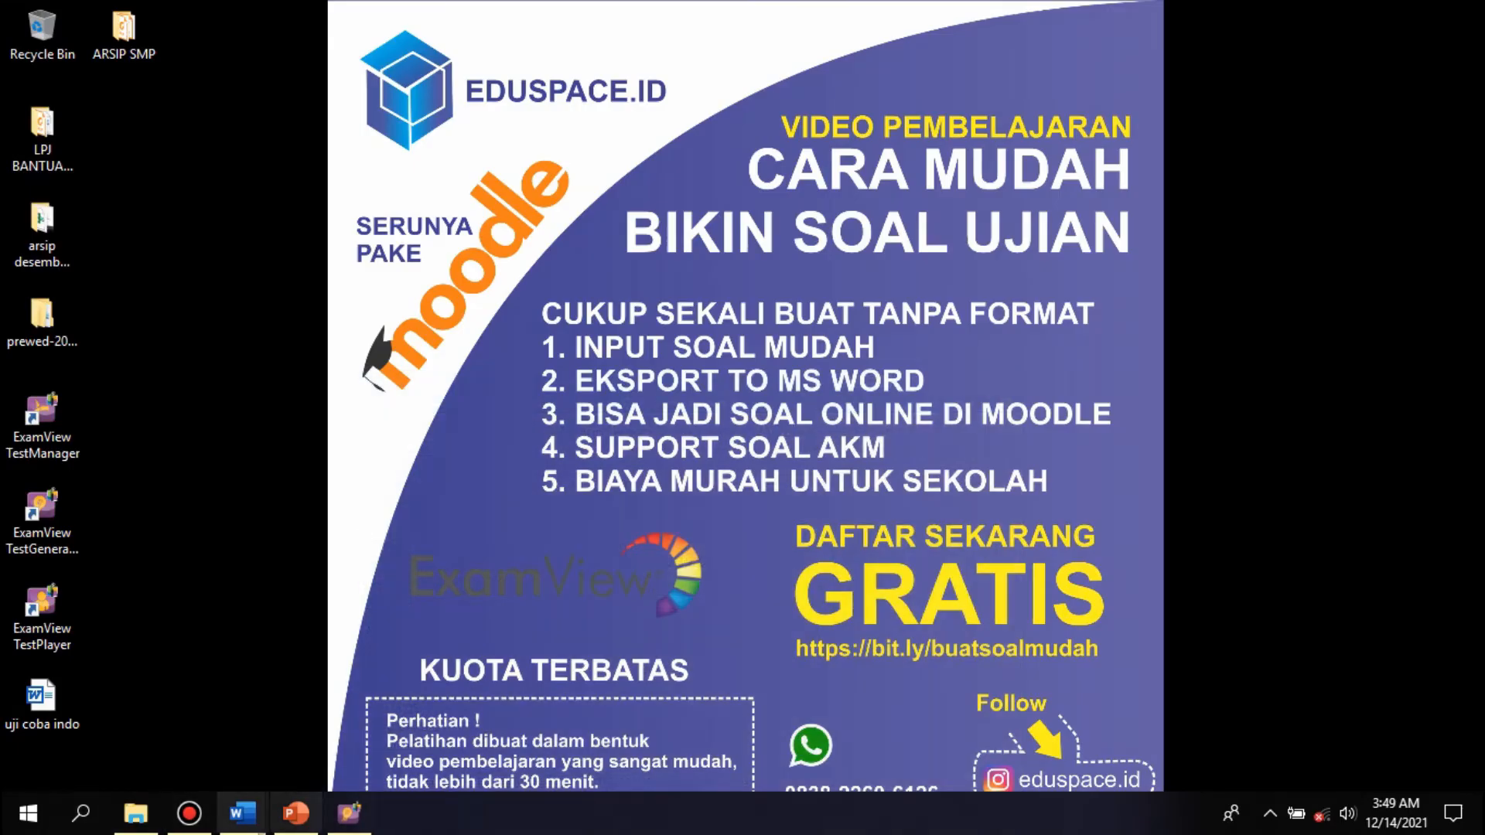
pyautogui.moveTo(349, 813)
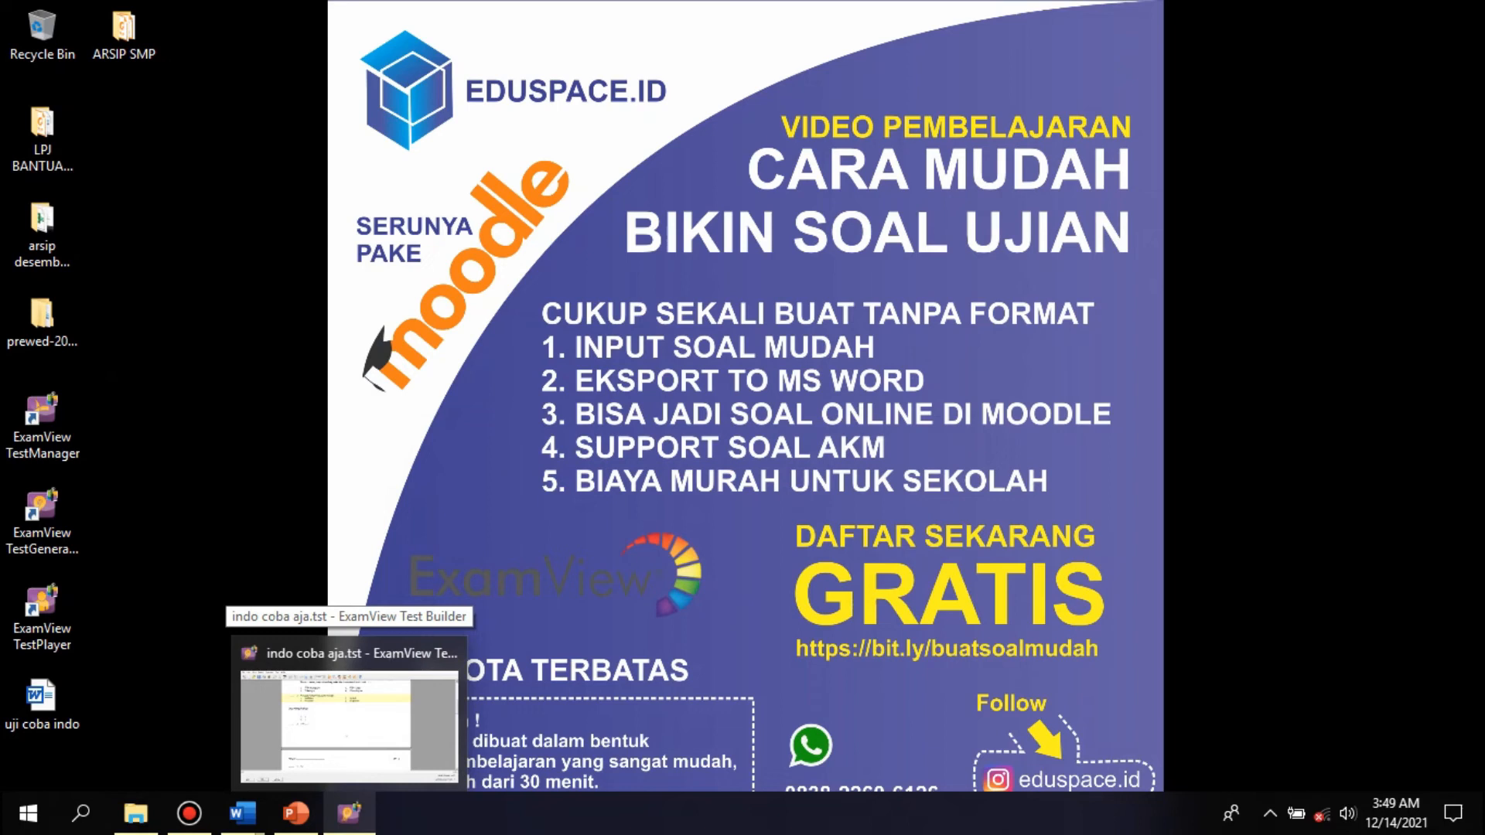
pyautogui.click(349, 813)
pyautogui.scroll(18, 723, 394)
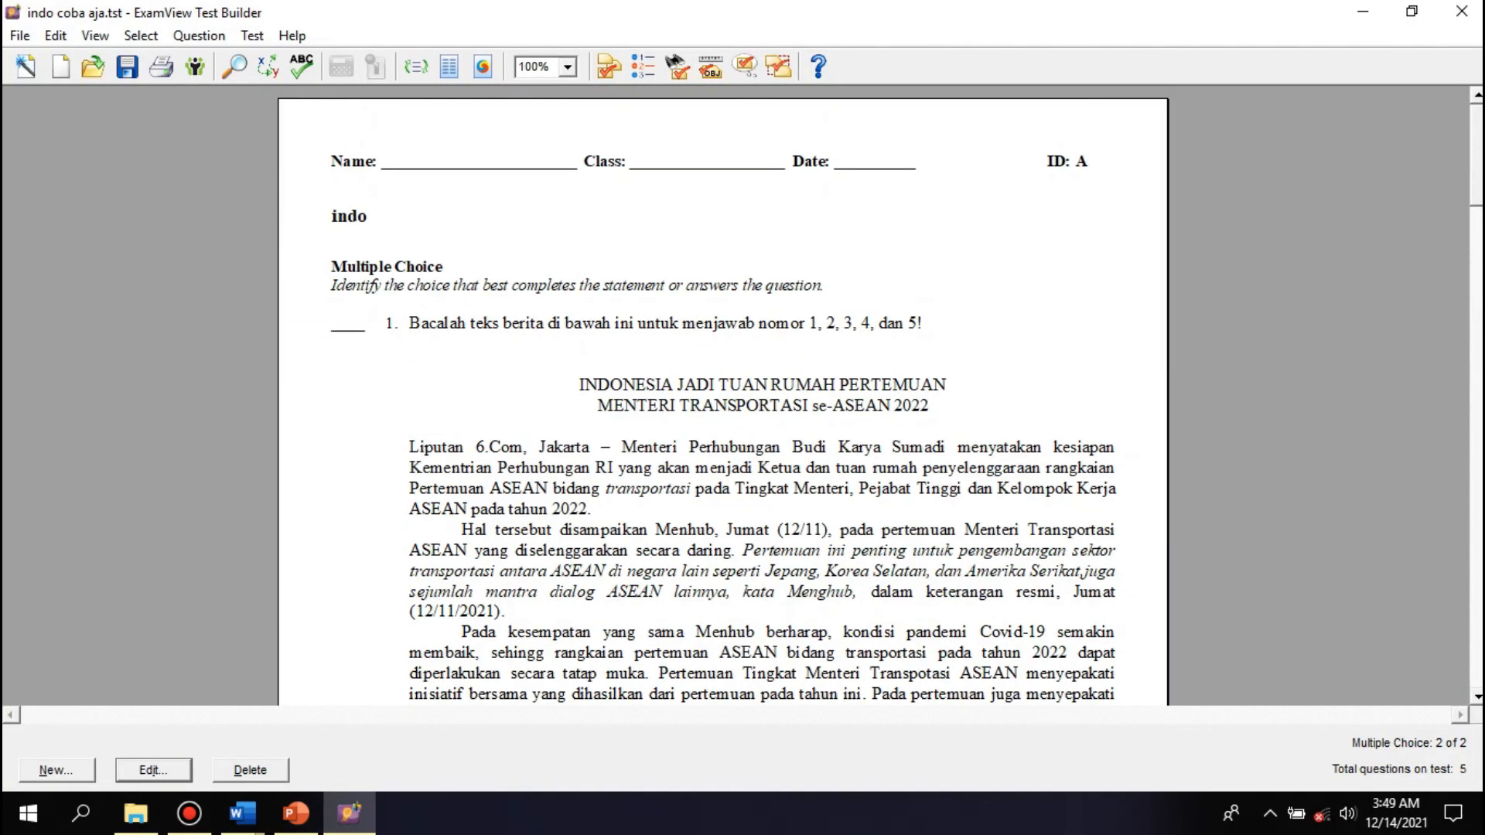
pyautogui.click(1363, 12)
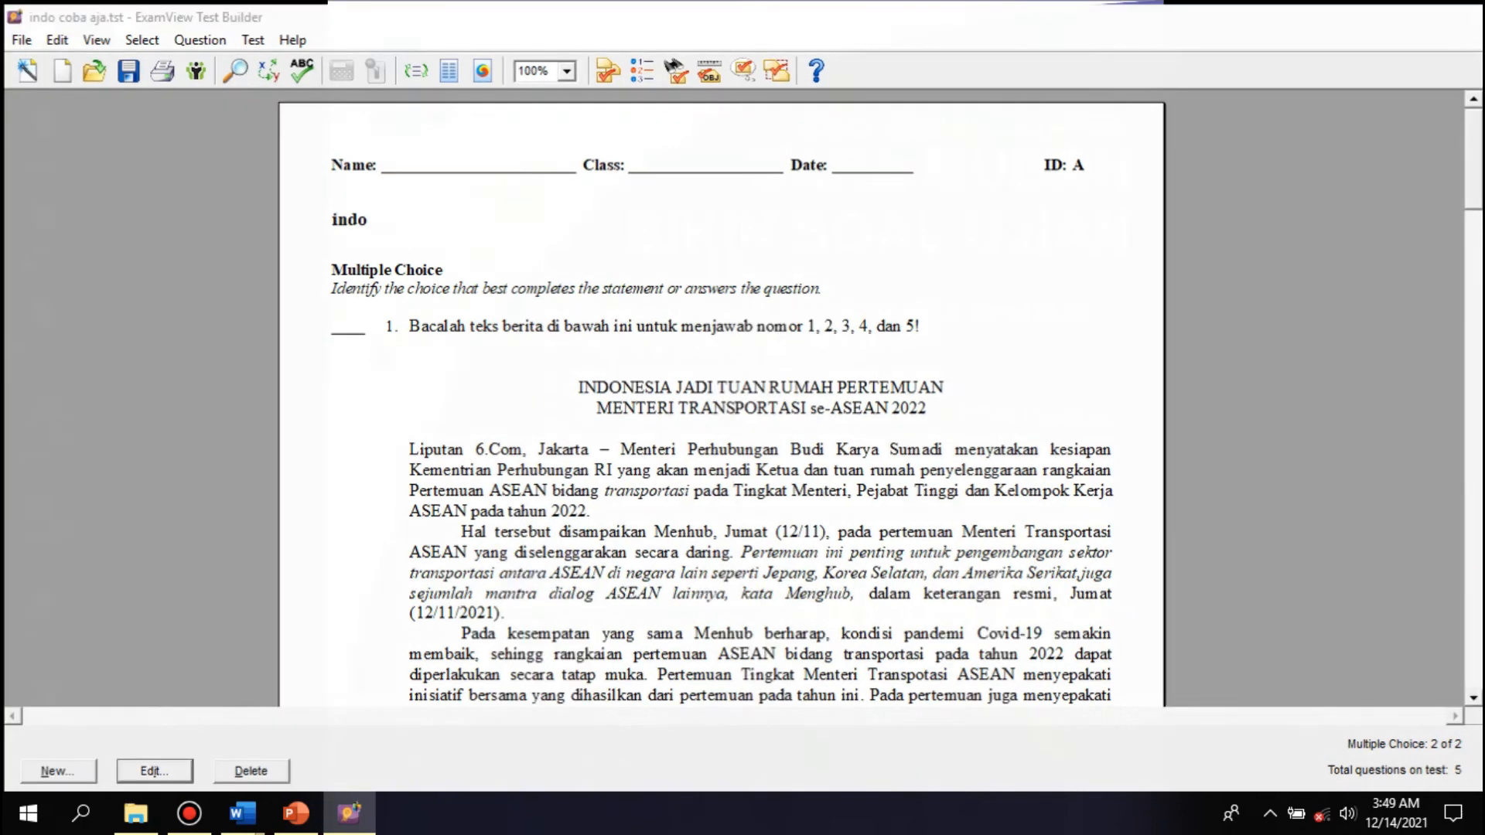
pyautogui.rightClick(437, 249)
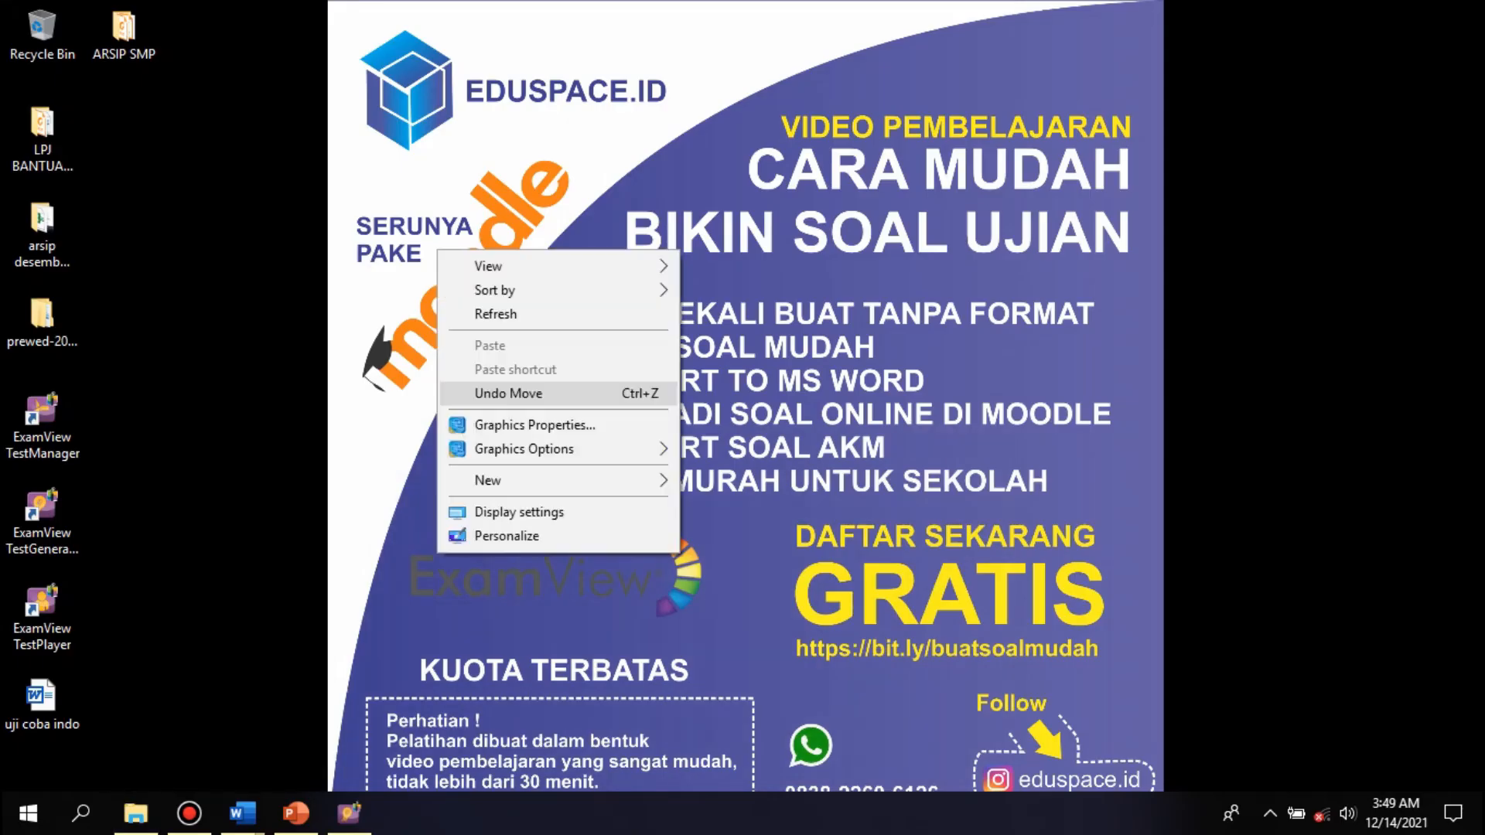
pyautogui.click(495, 314)
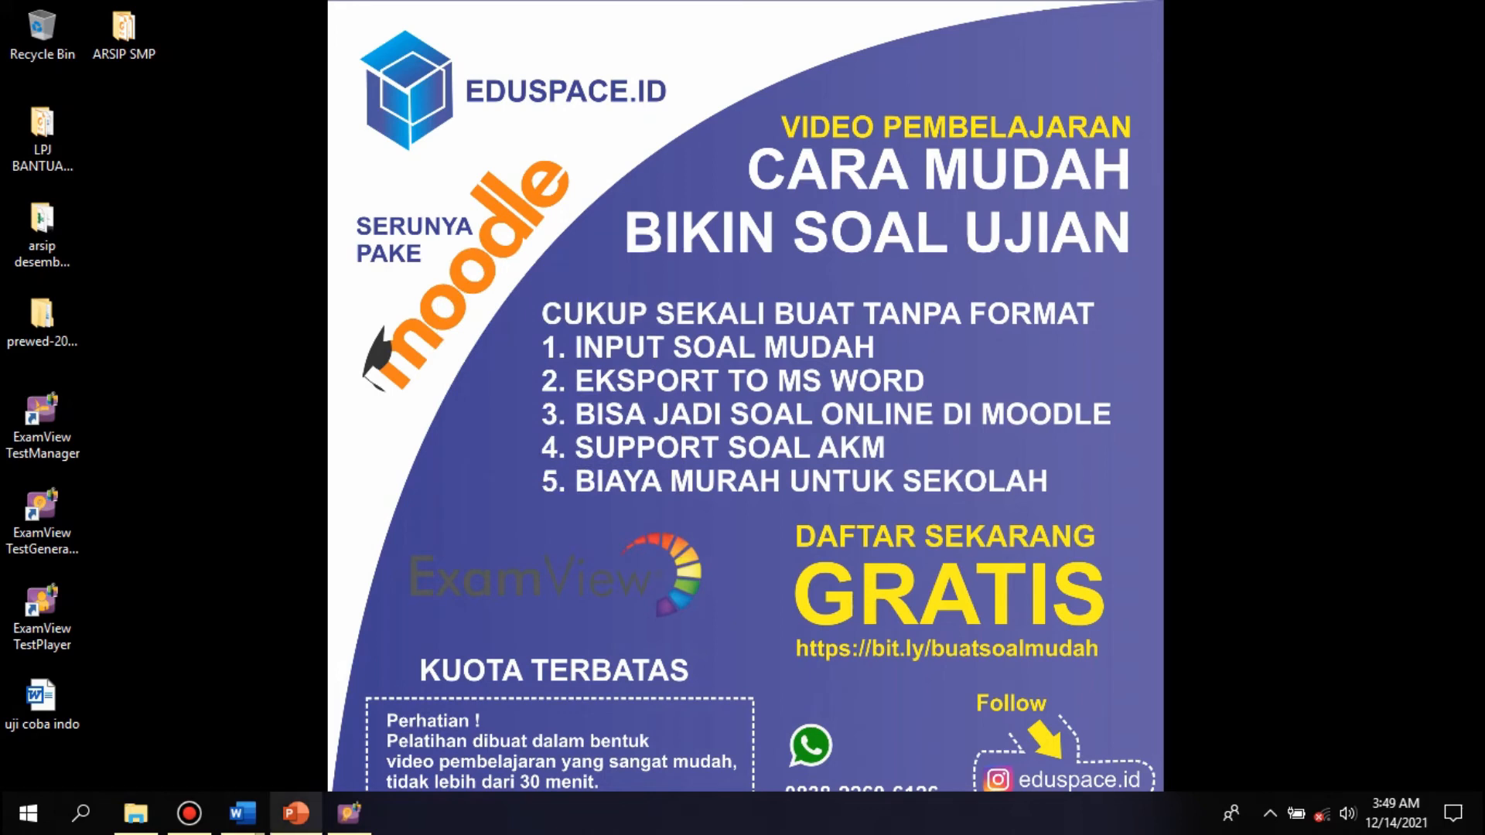
# - Switch to ExamView Test Builder and export the test as an HTML study guide titled "uji coba indo", saved on the desktop as "uji coba indo"
pyautogui.click(349, 813)
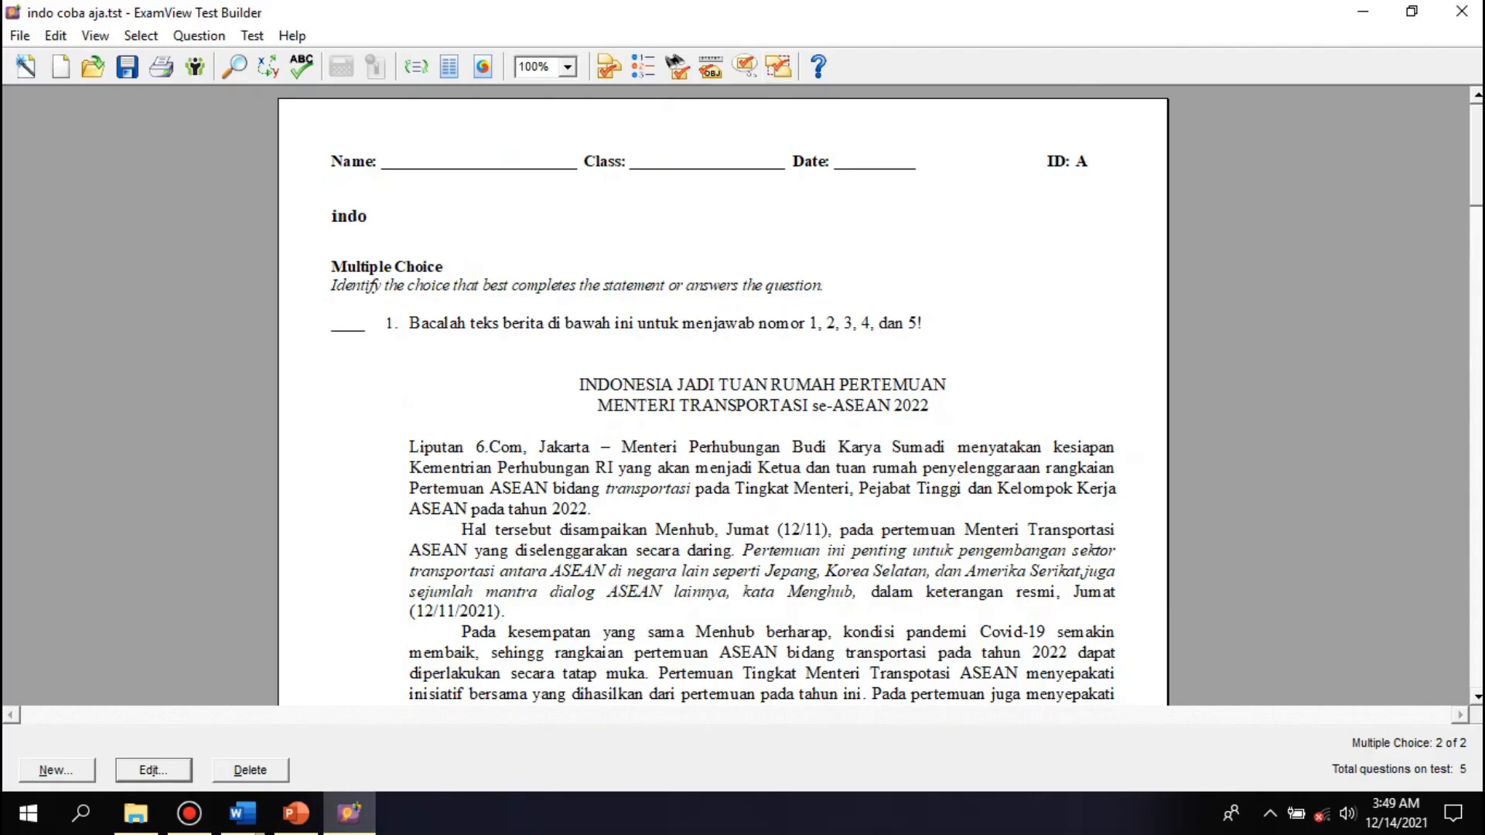
pyautogui.click(20, 36)
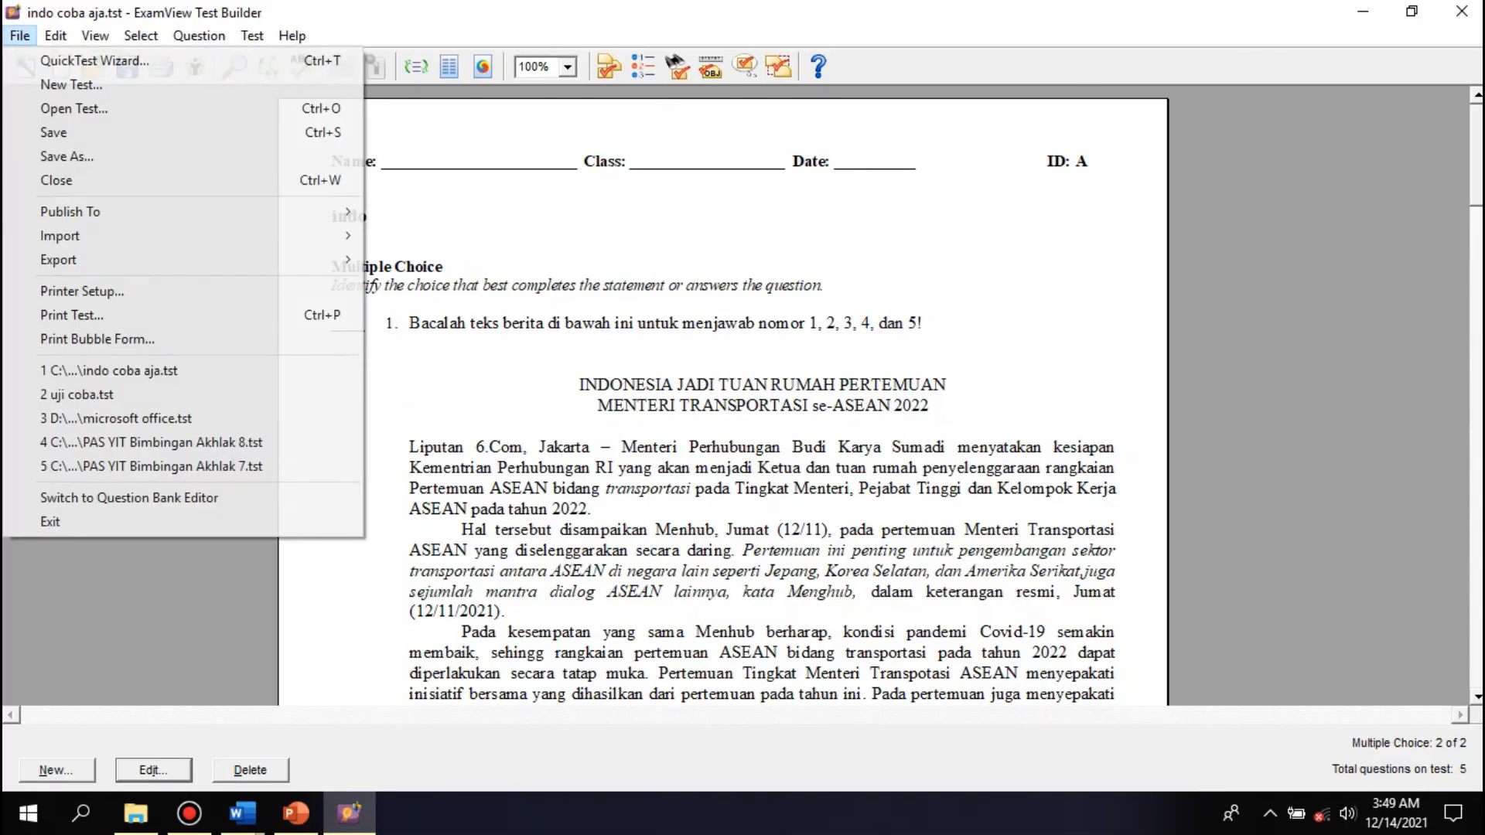
pyautogui.moveTo(78, 260)
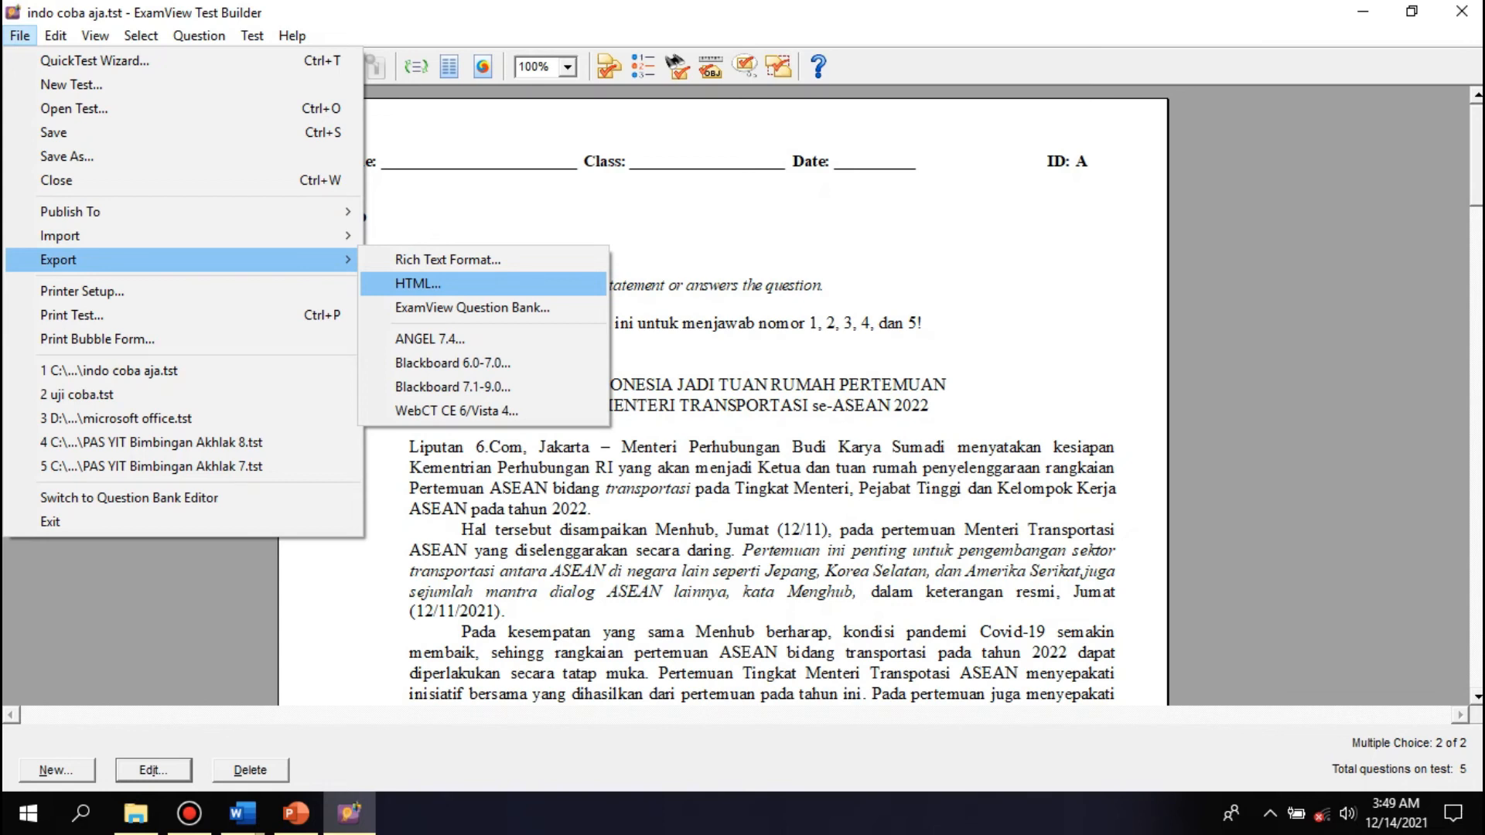
pyautogui.press('Return')
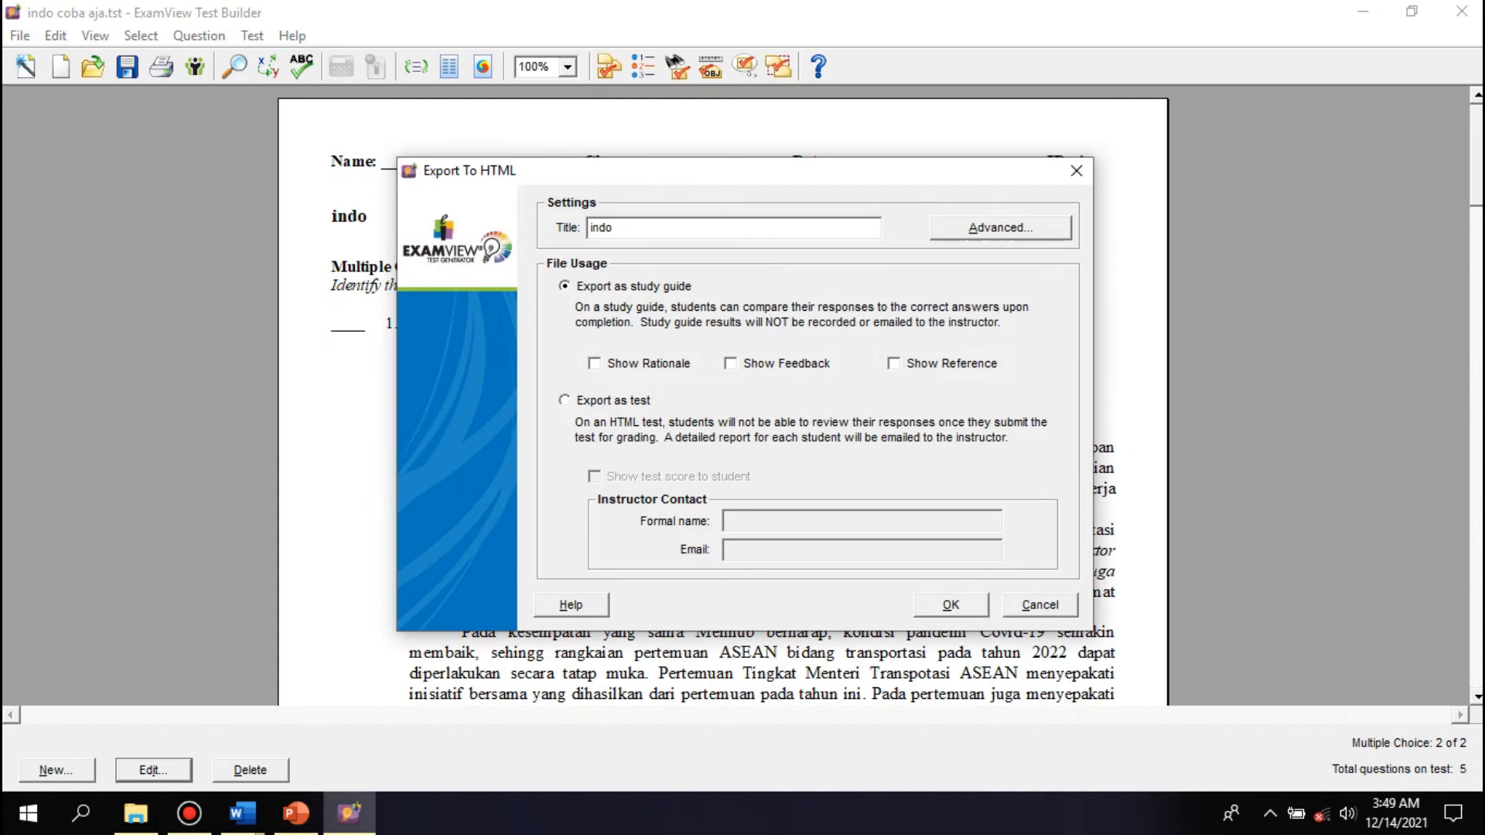
pyautogui.moveTo(615, 228); pyautogui.dragTo(590, 228)
pyautogui.write('uji coba indo')
pyautogui.click(951, 605)
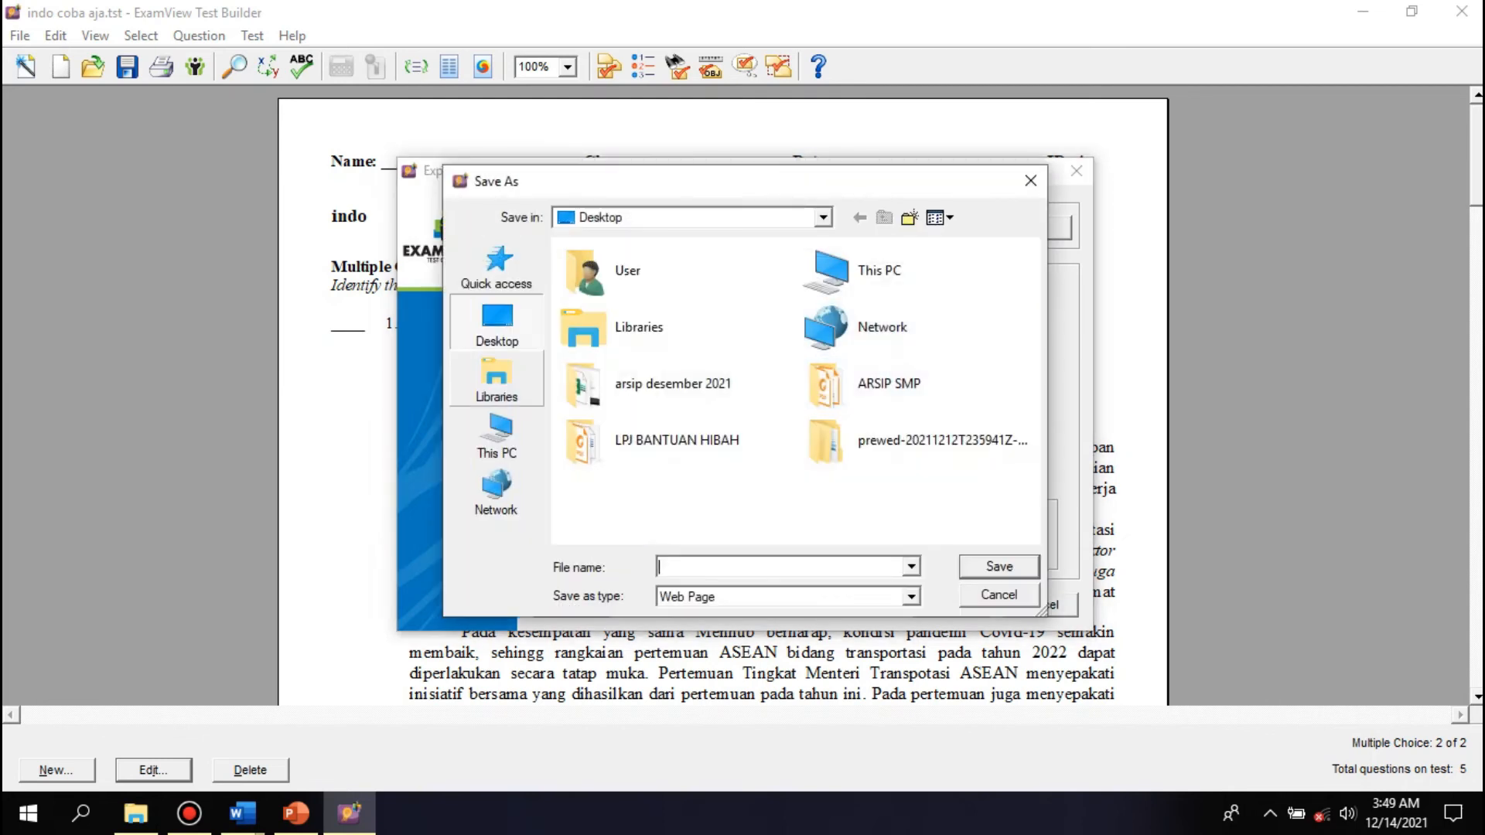
pyautogui.write('uji')
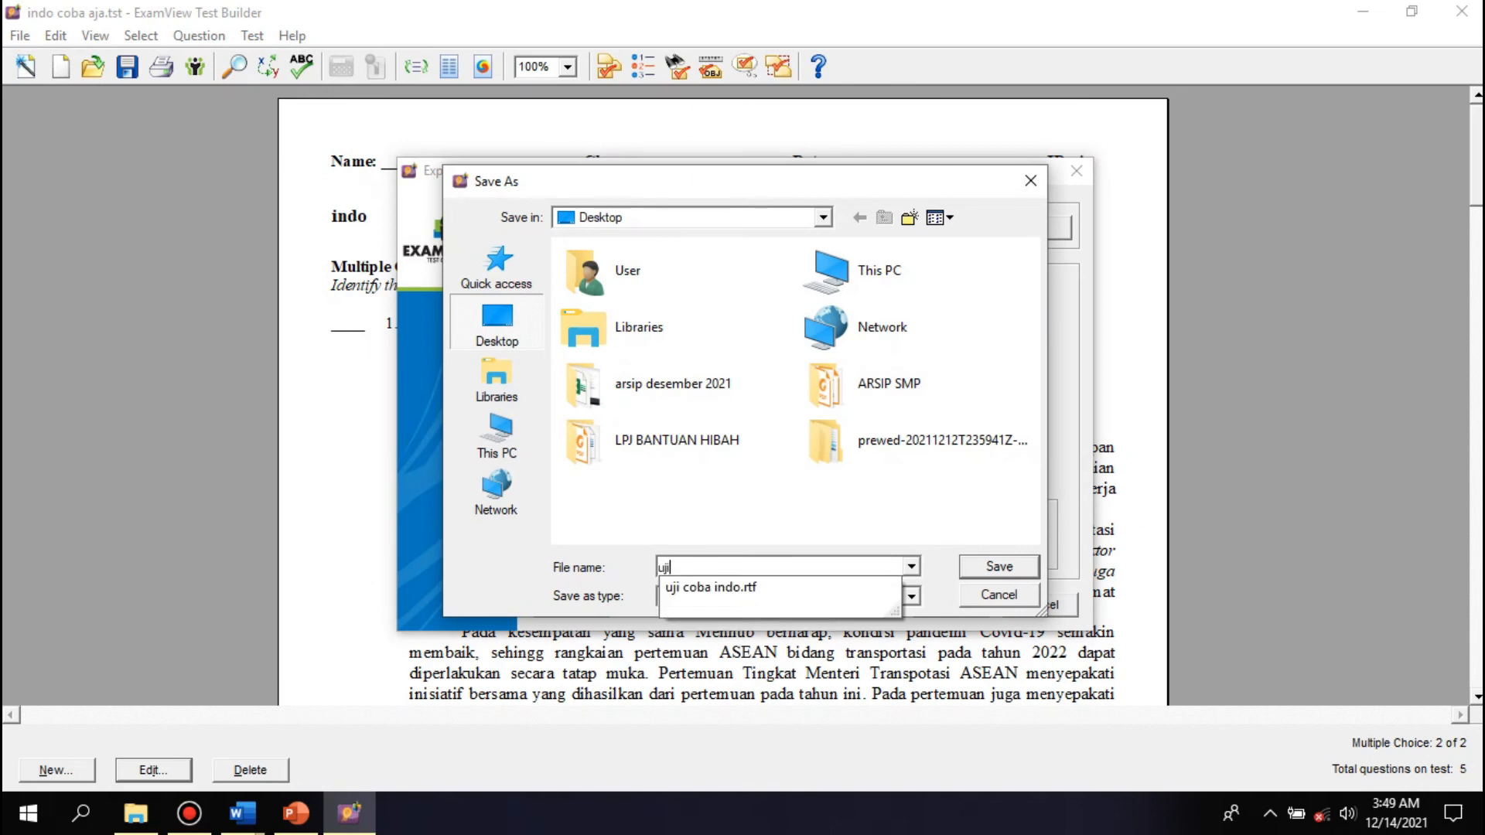
pyautogui.write(' coba indo')
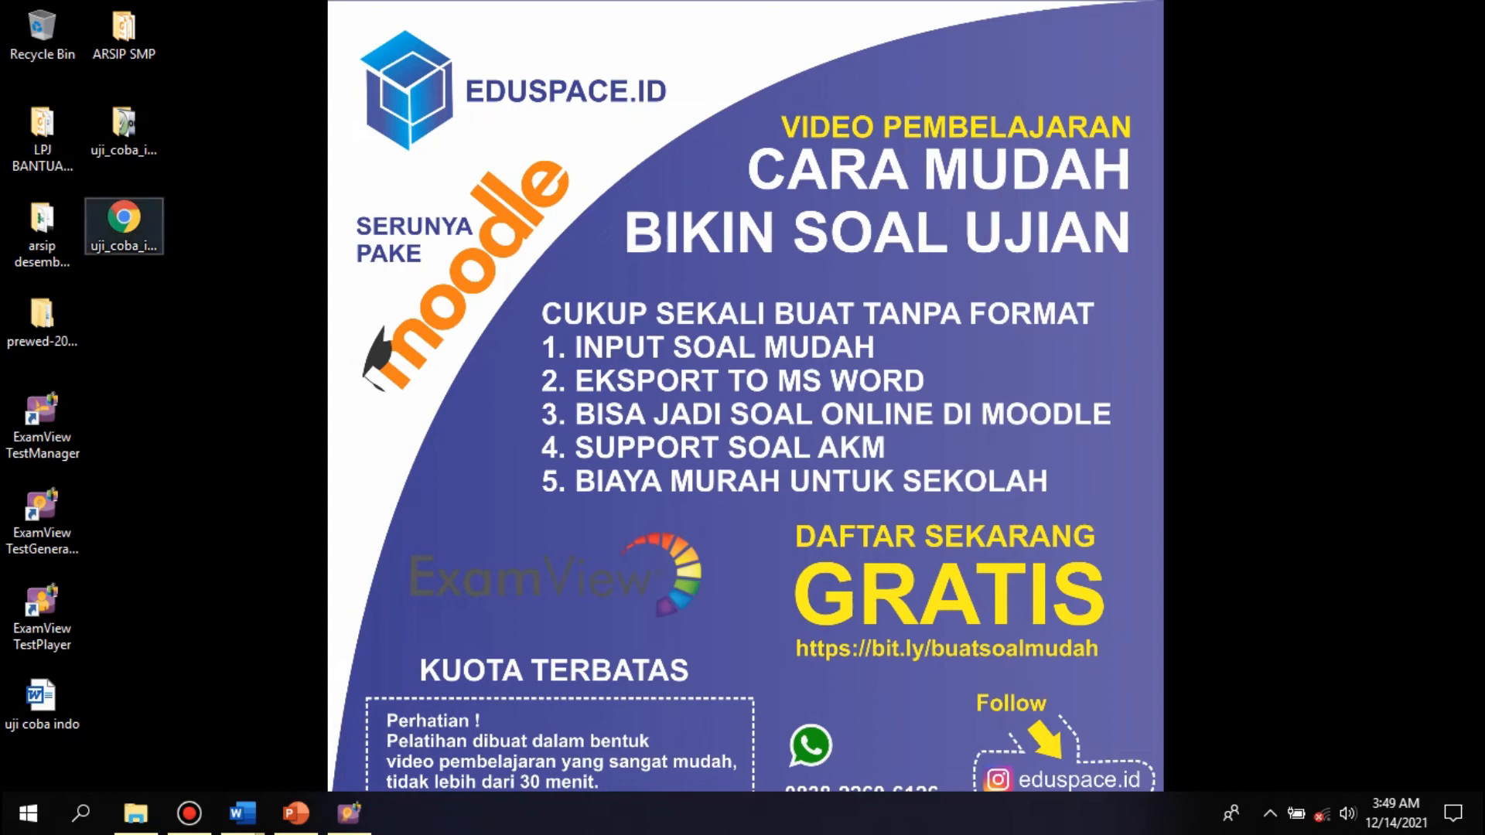
# - Open the exported uji_coba_indo page from the desktop in Chrome and look through its name field, questions and answer controls
pyautogui.rightClick(124, 229)
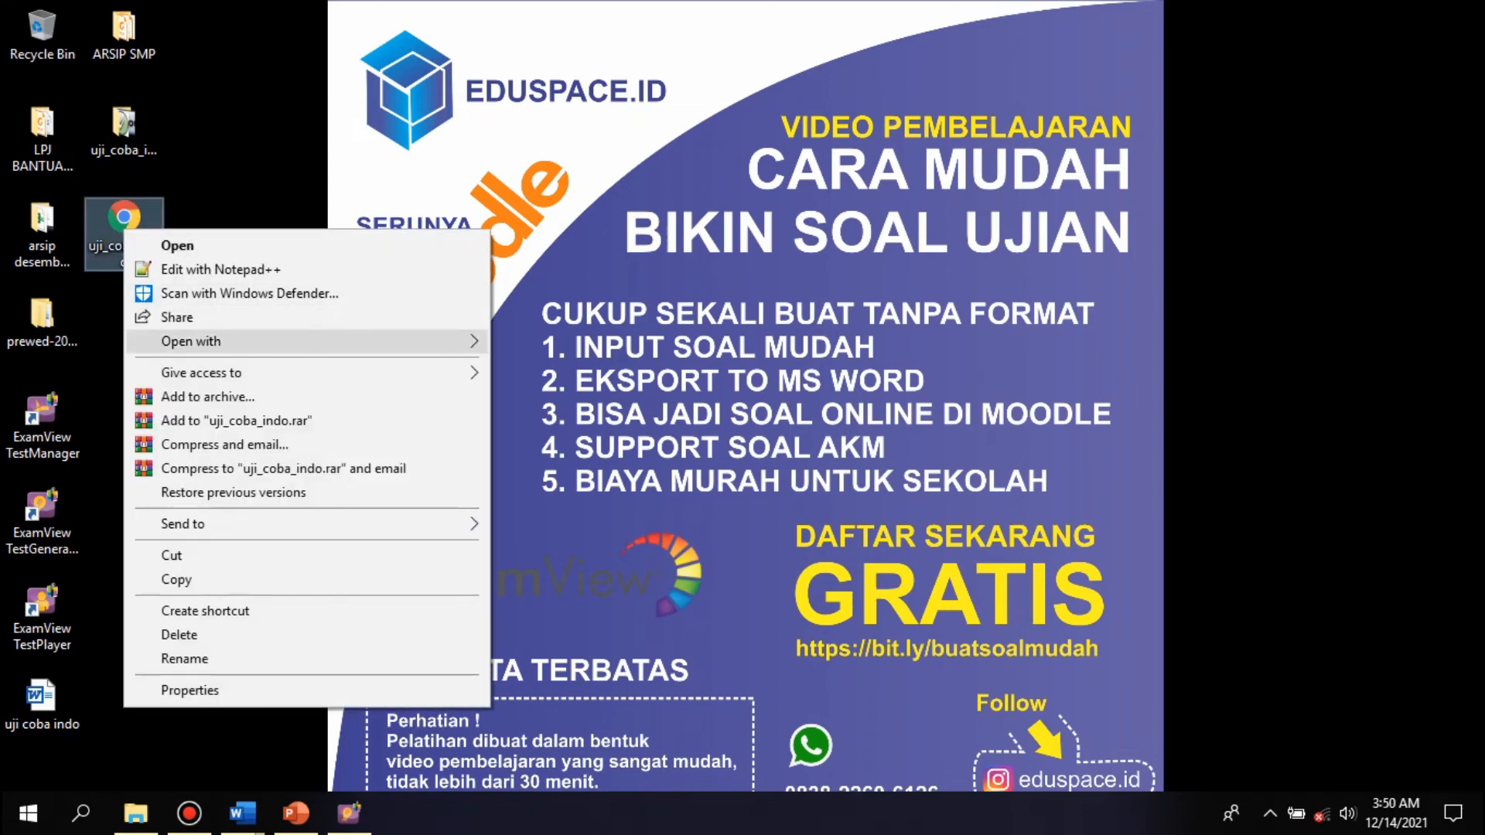
pyautogui.moveTo(309, 341)
pyautogui.click(568, 368)
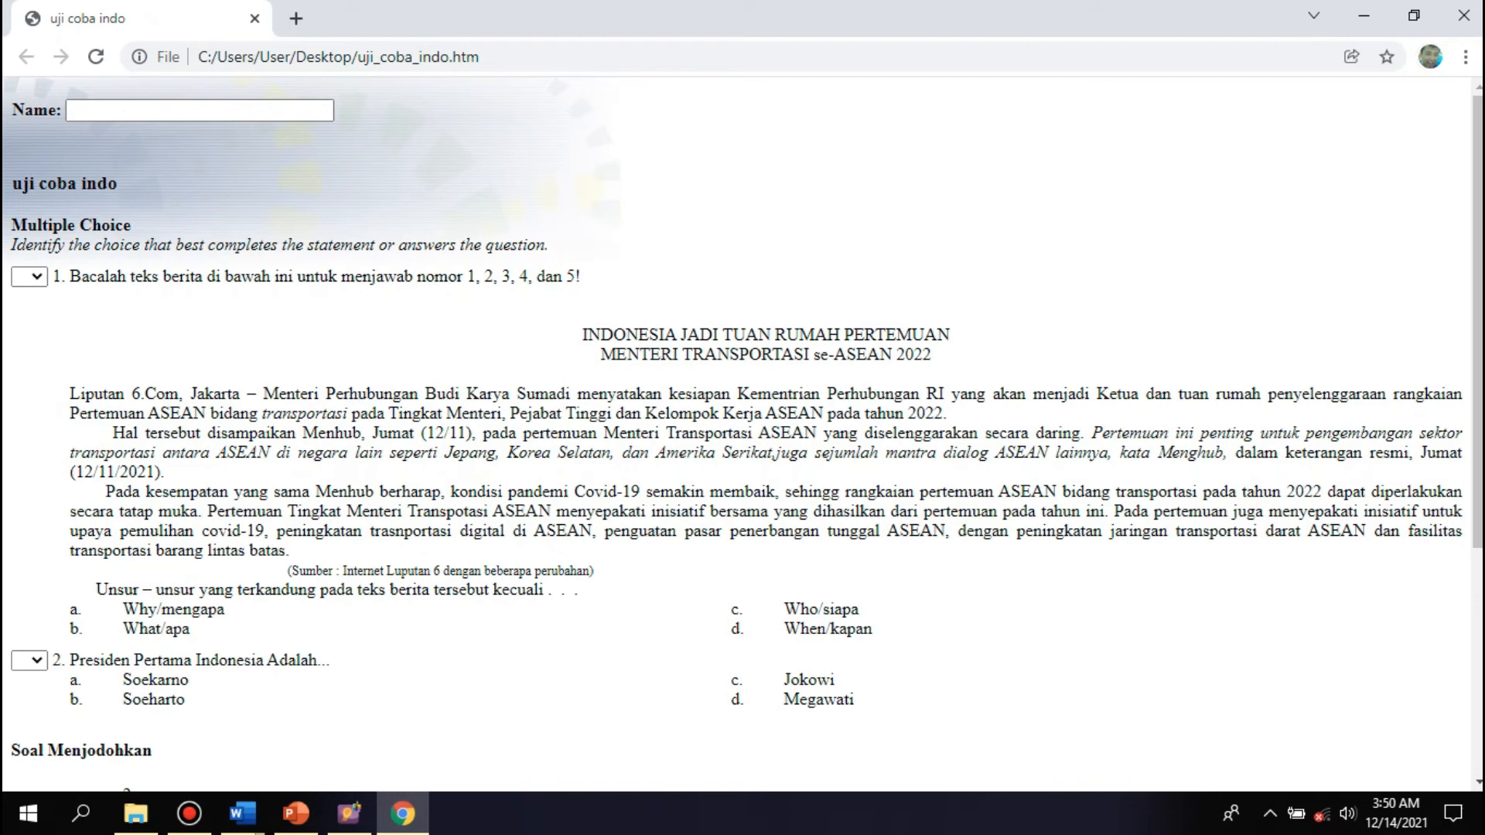
pyautogui.click(199, 111)
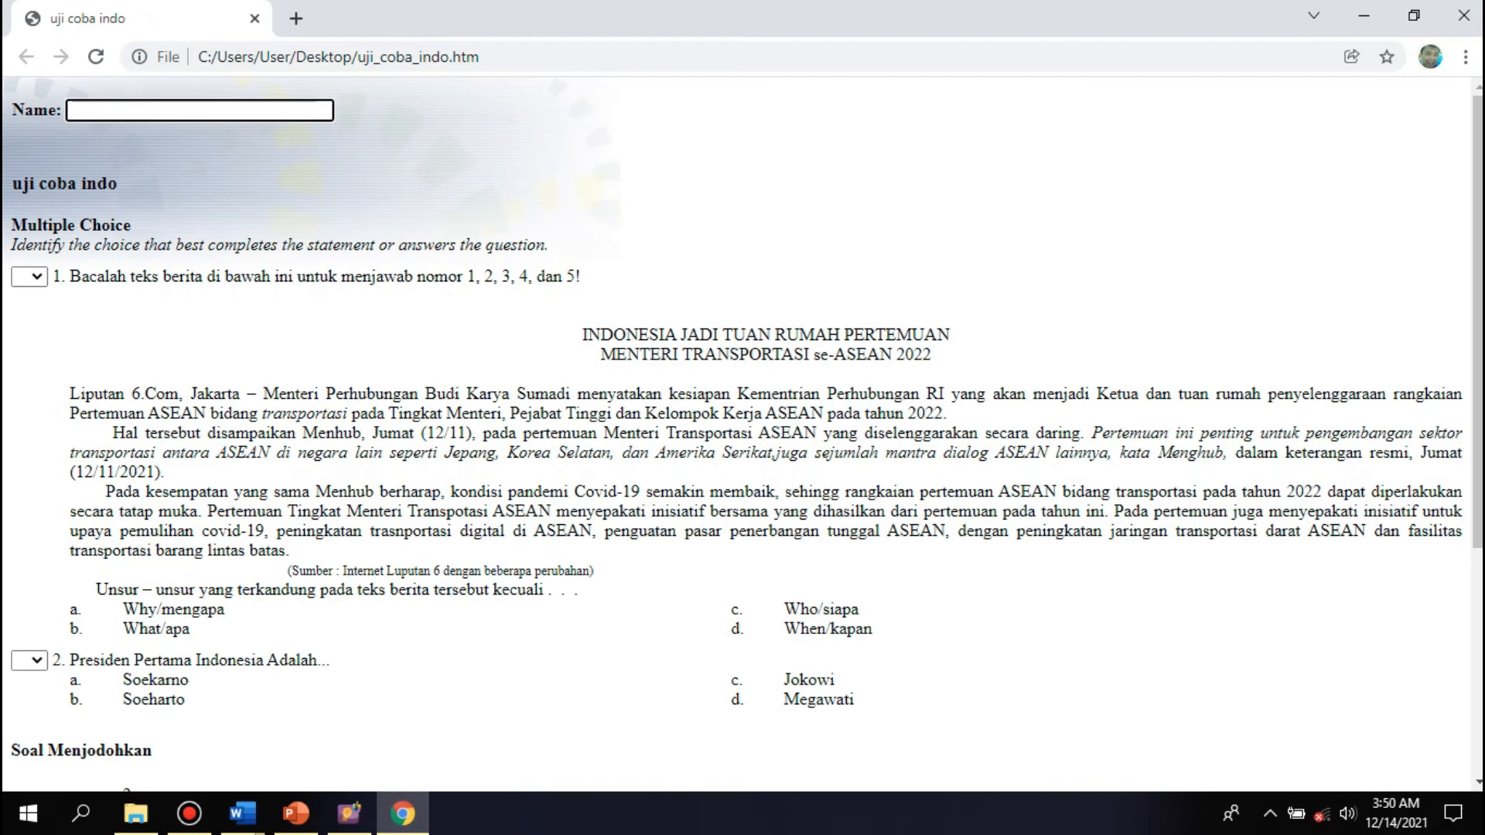
pyautogui.scroll(-5, 742, 433)
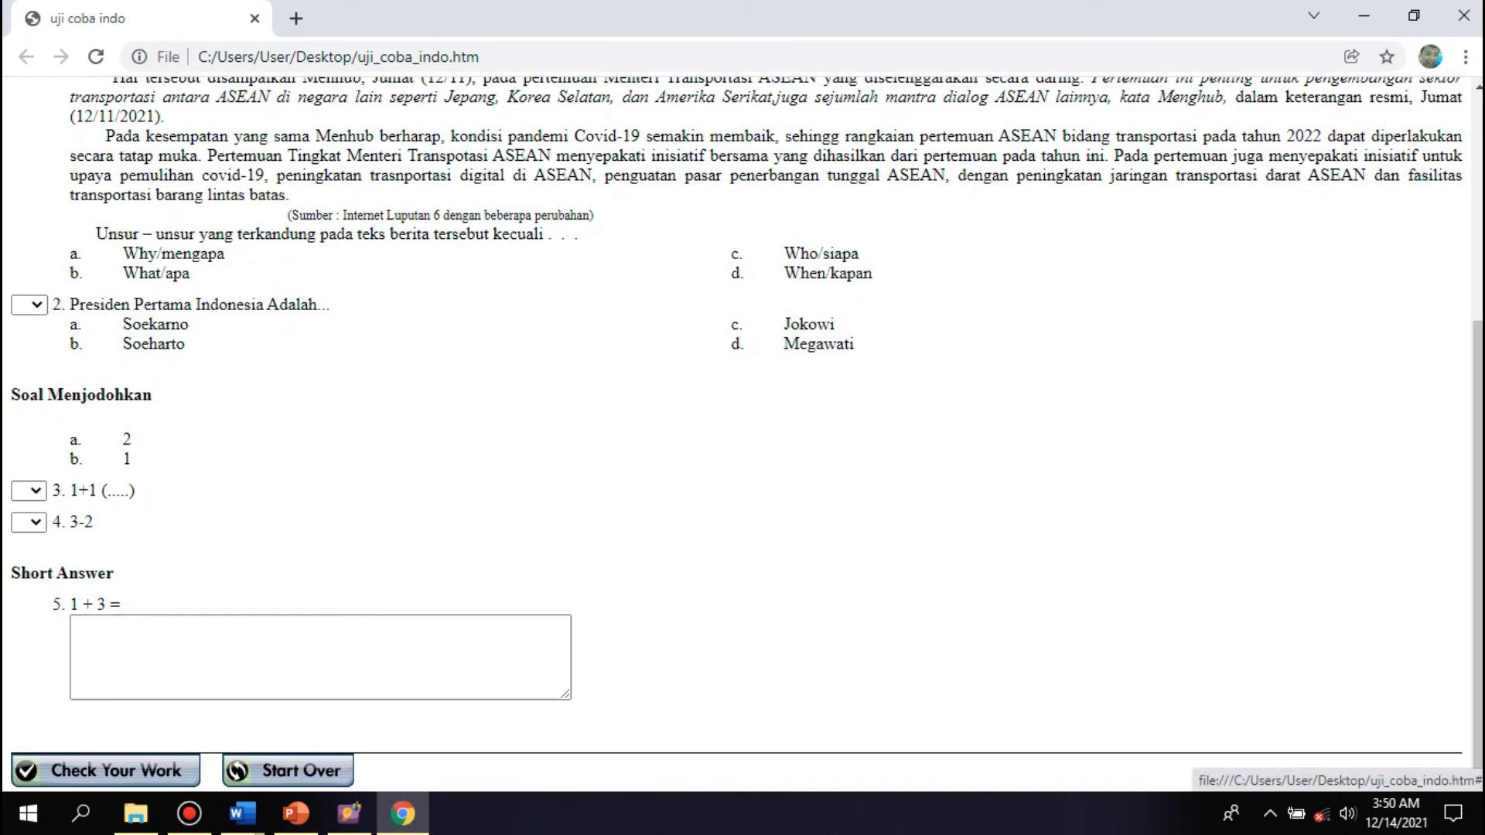
pyautogui.scroll(5, 742, 433)
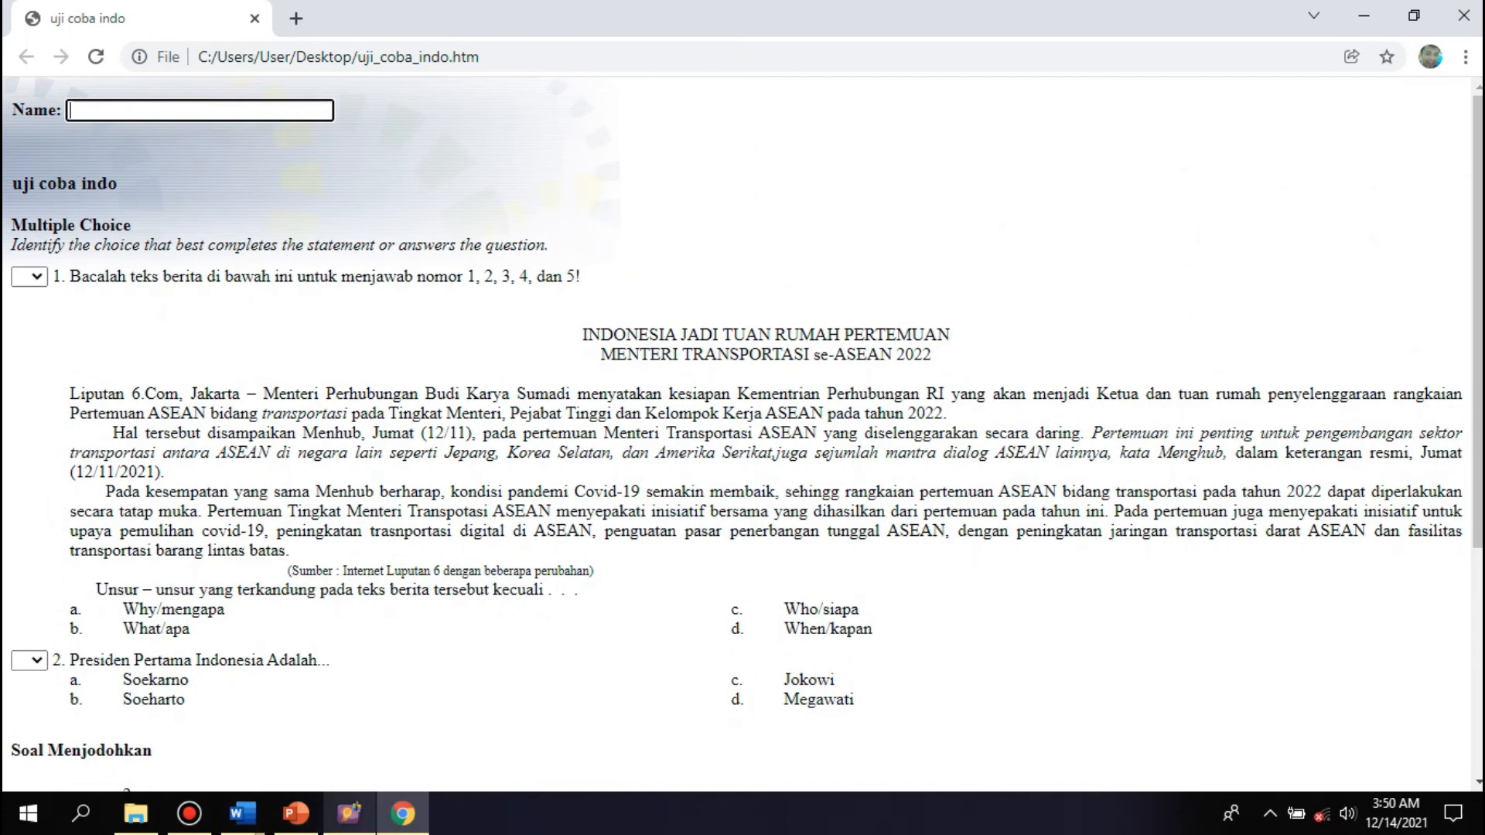
# - Switch to ExamView Test Builder, examine the HTML export's "Export as test" option with its instructor contact fields, and dismiss the export settings
pyautogui.click(350, 813)
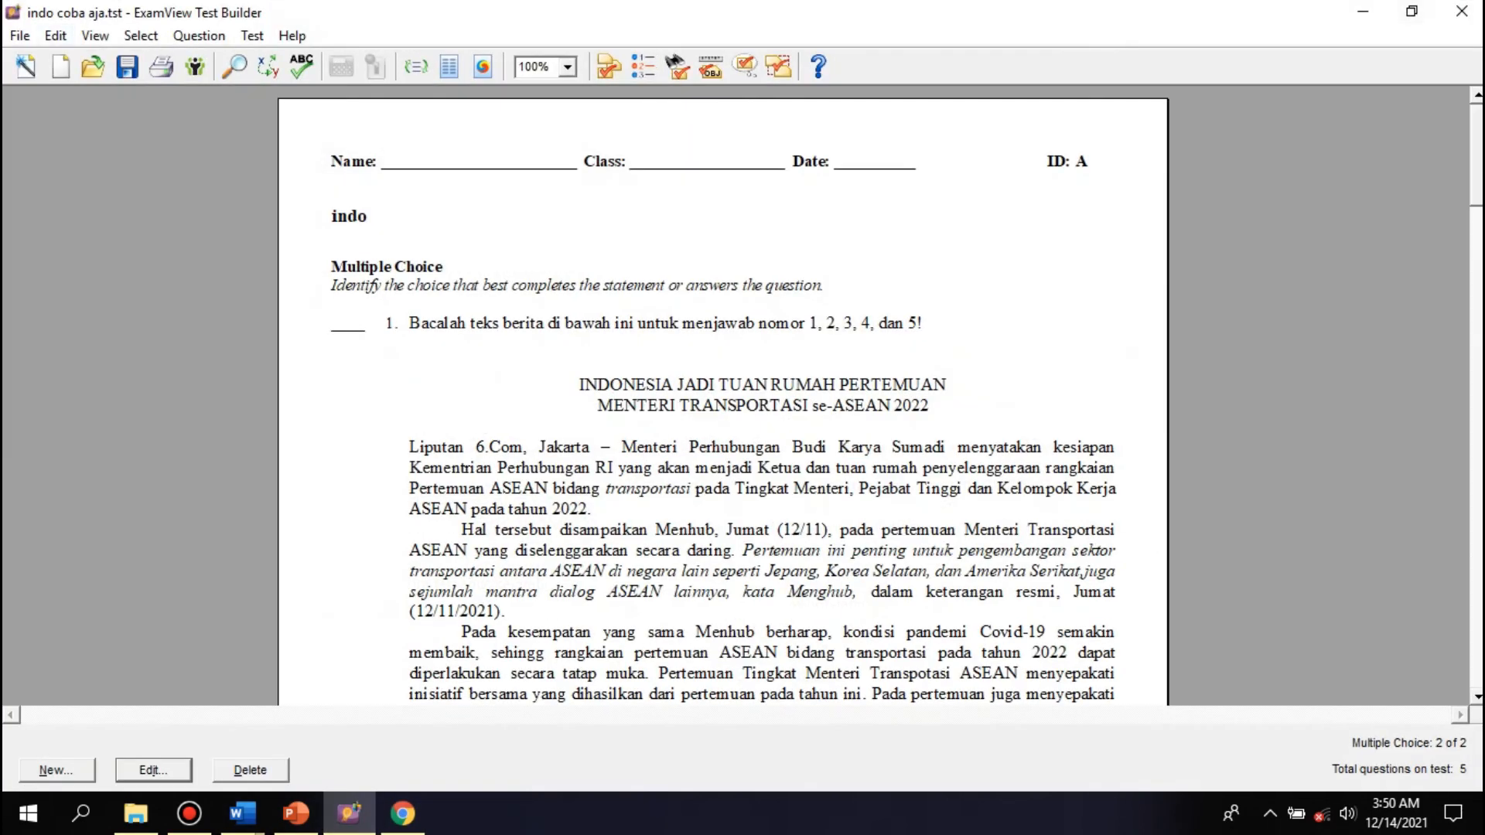
pyautogui.click(20, 36)
pyautogui.moveTo(232, 259)
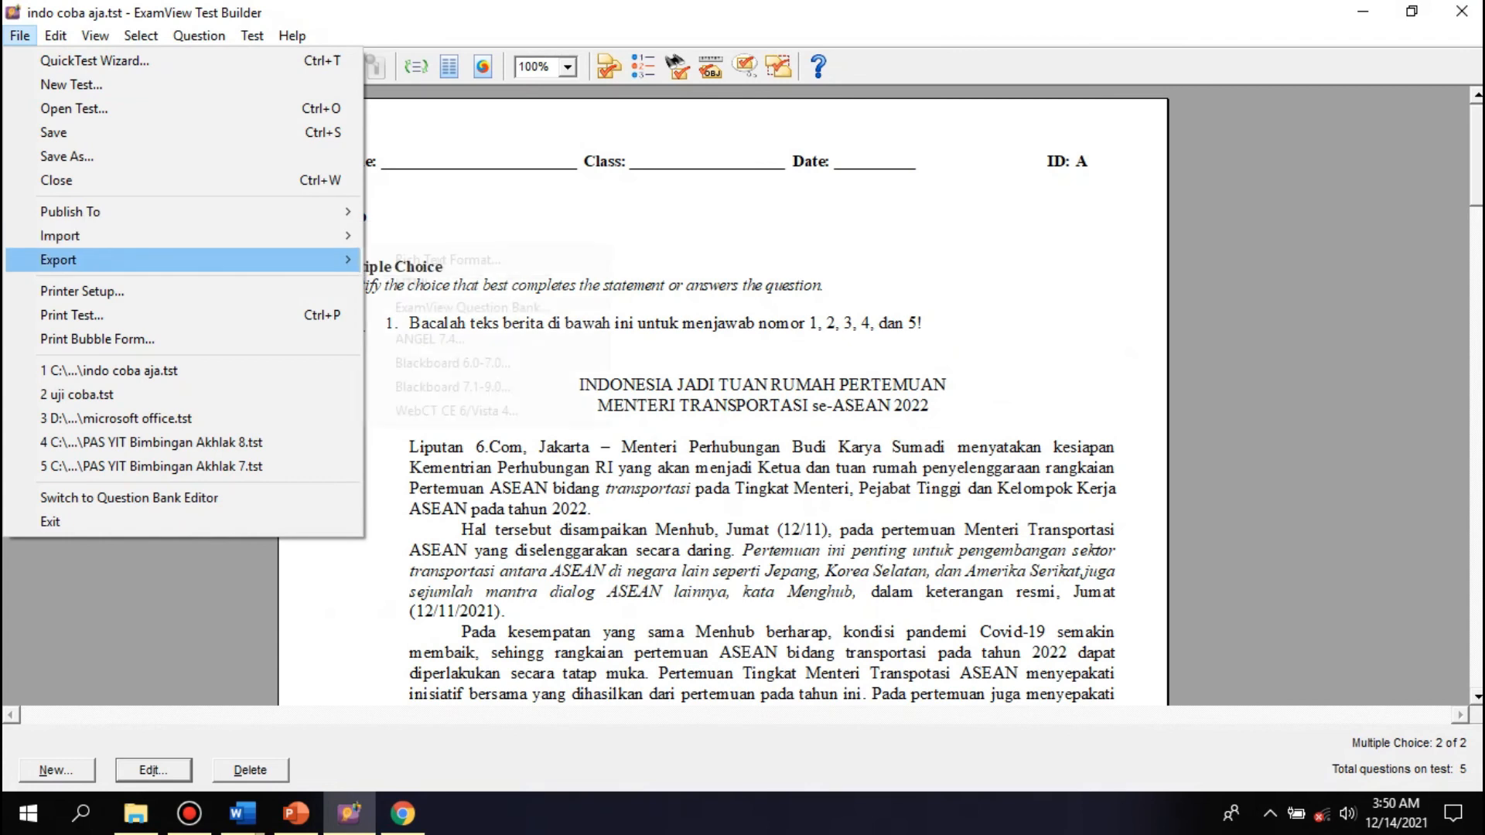
pyautogui.click(418, 285)
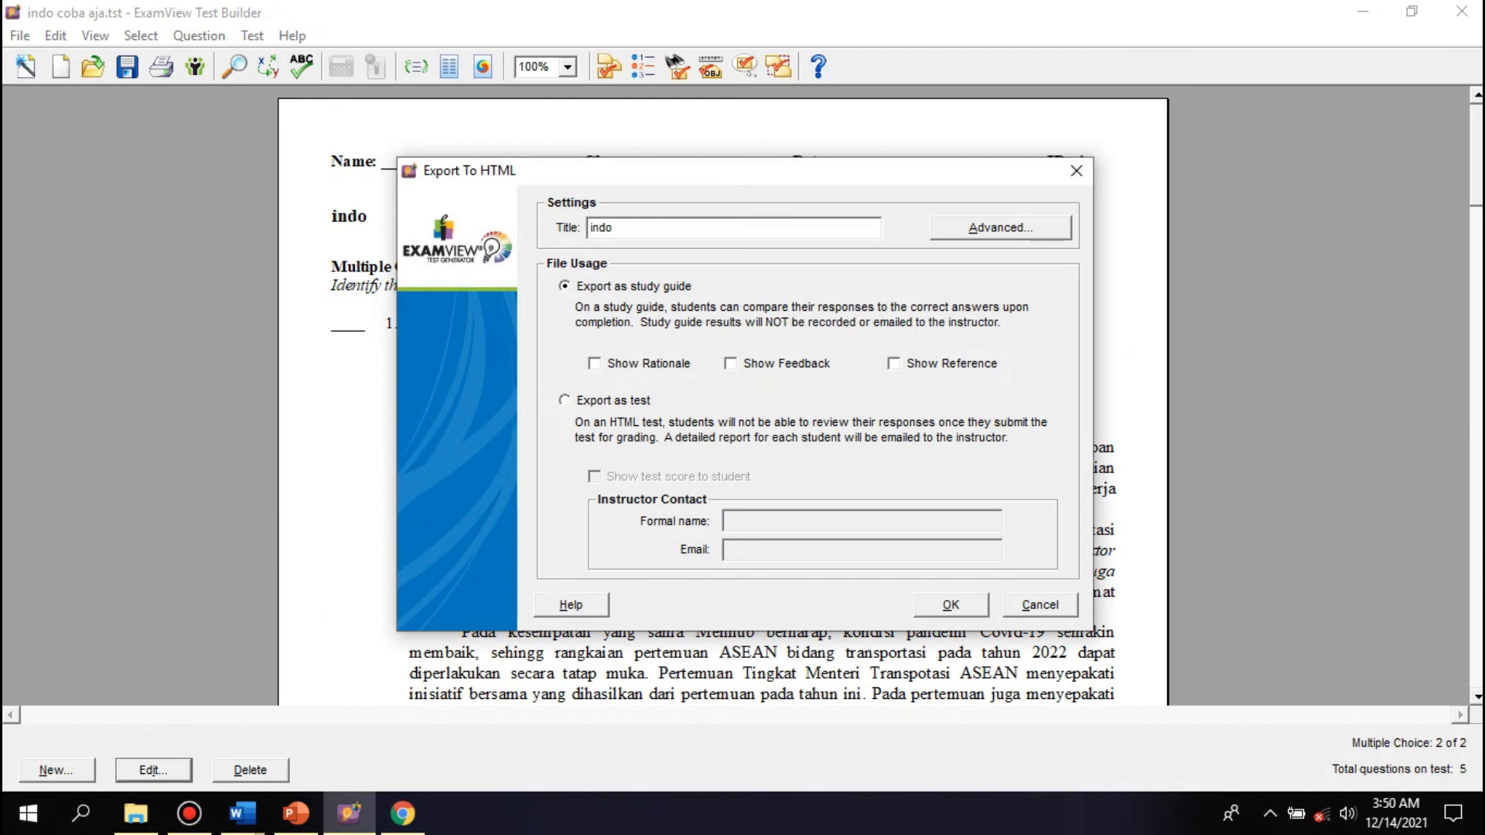
pyautogui.click(566, 400)
pyautogui.click(805, 521)
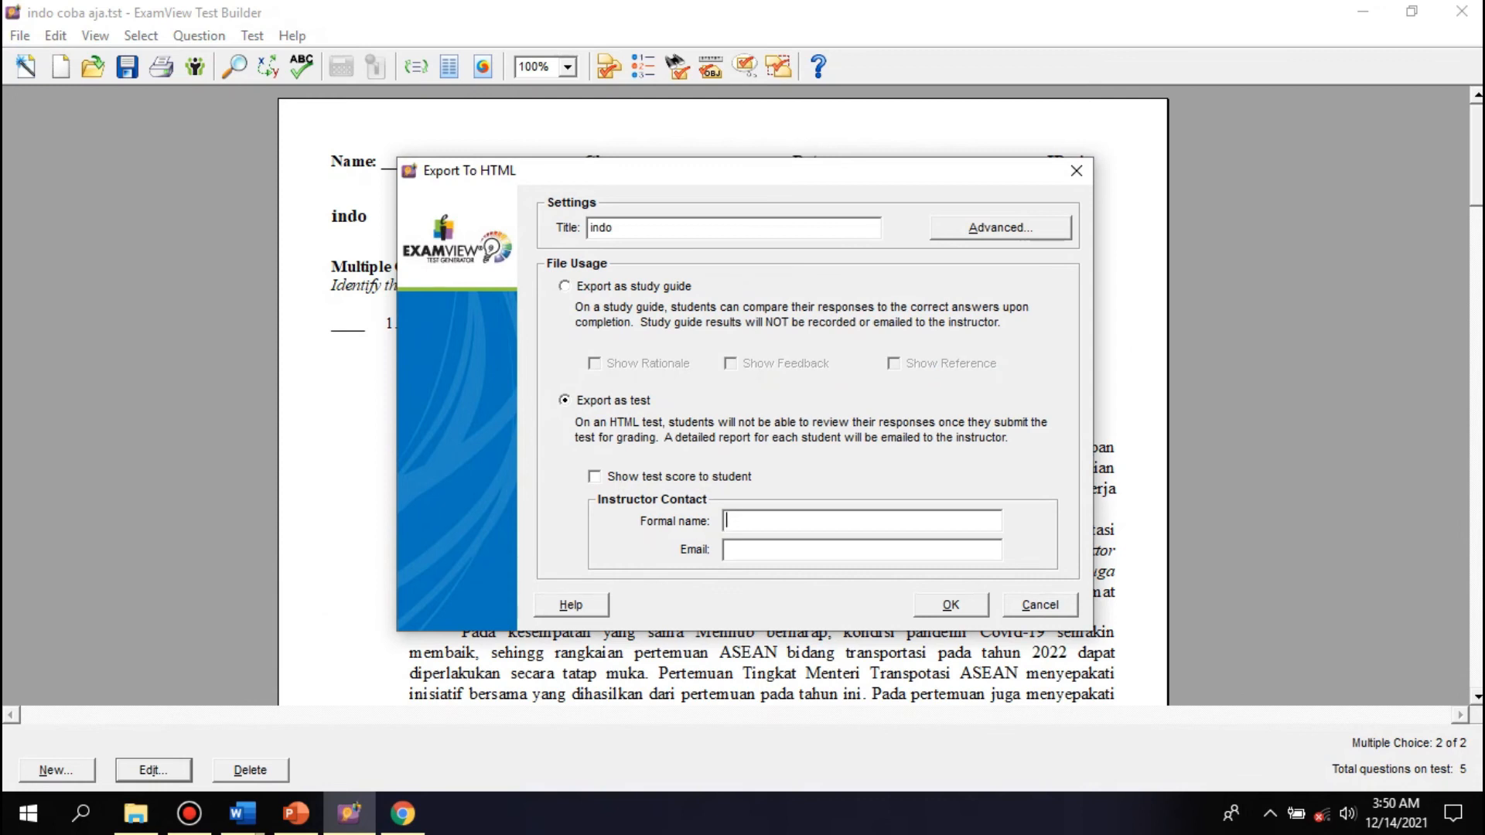
pyautogui.click(1076, 170)
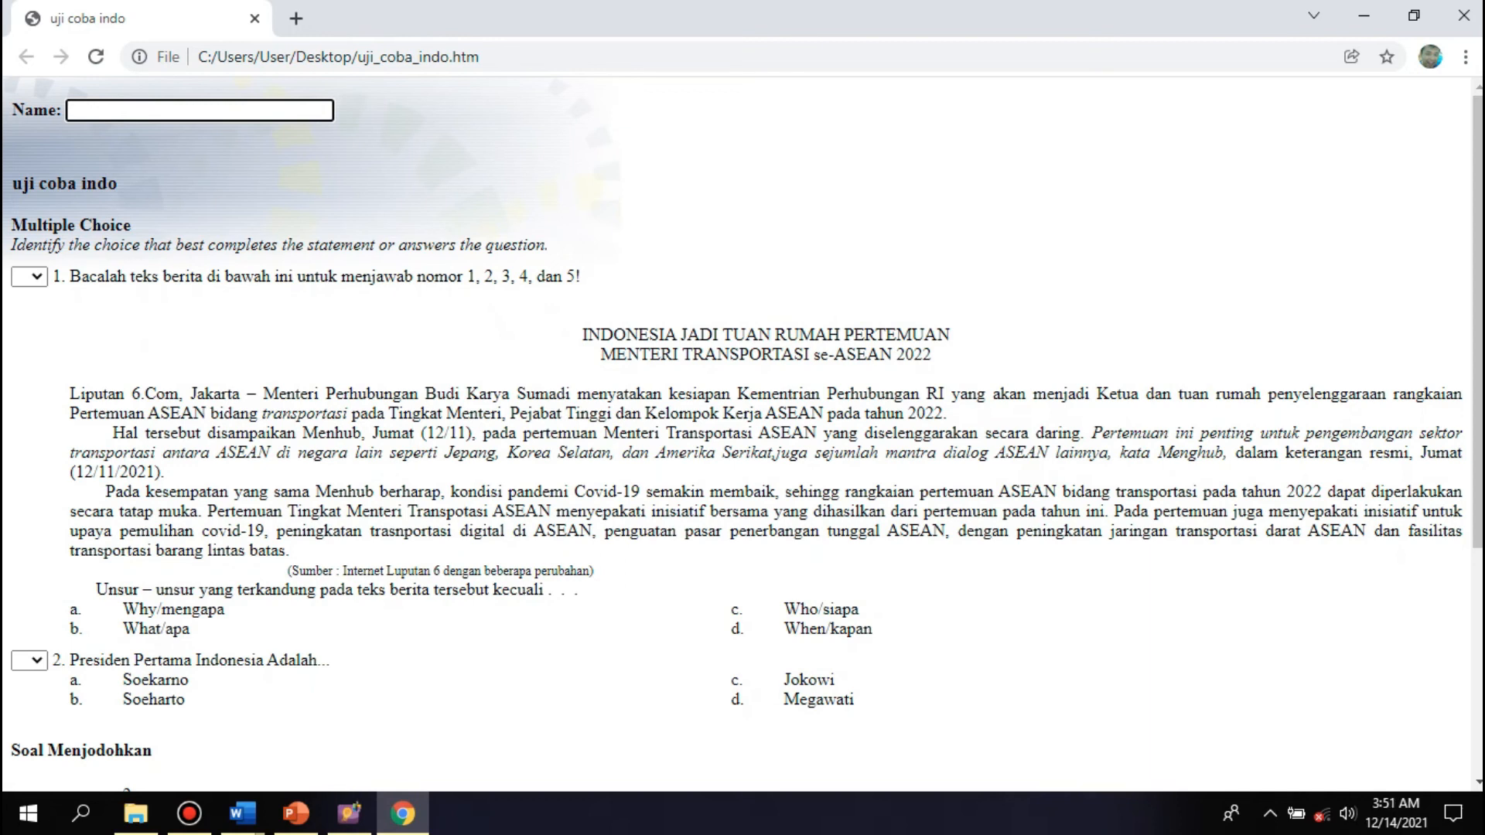
# - Look through the exported HTML page once more in Chrome, down to the short-answer question, and close the browser
pyautogui.scroll(-5, 743, 433)
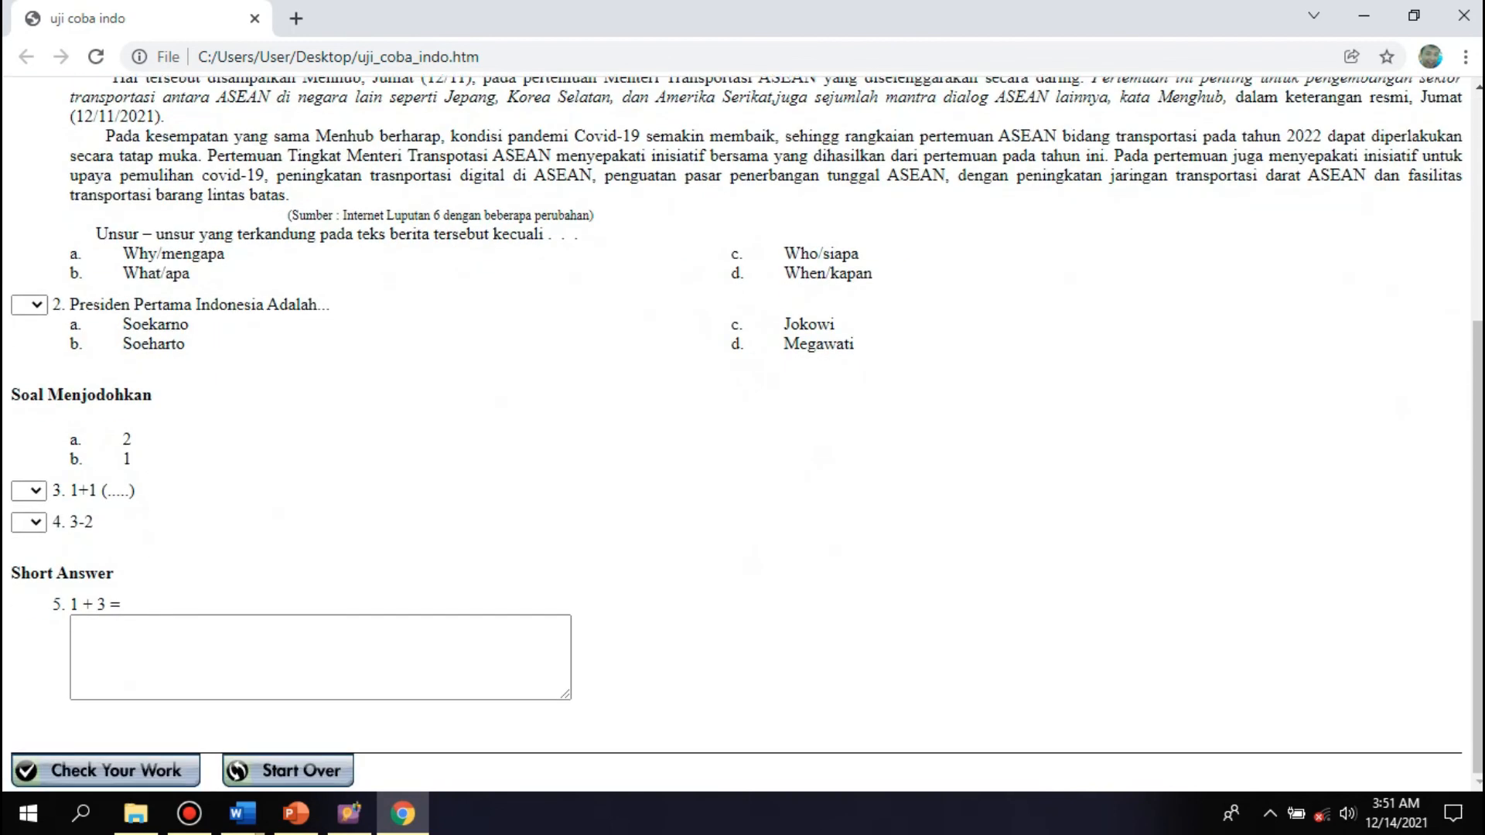
pyautogui.scroll(5, 743, 433)
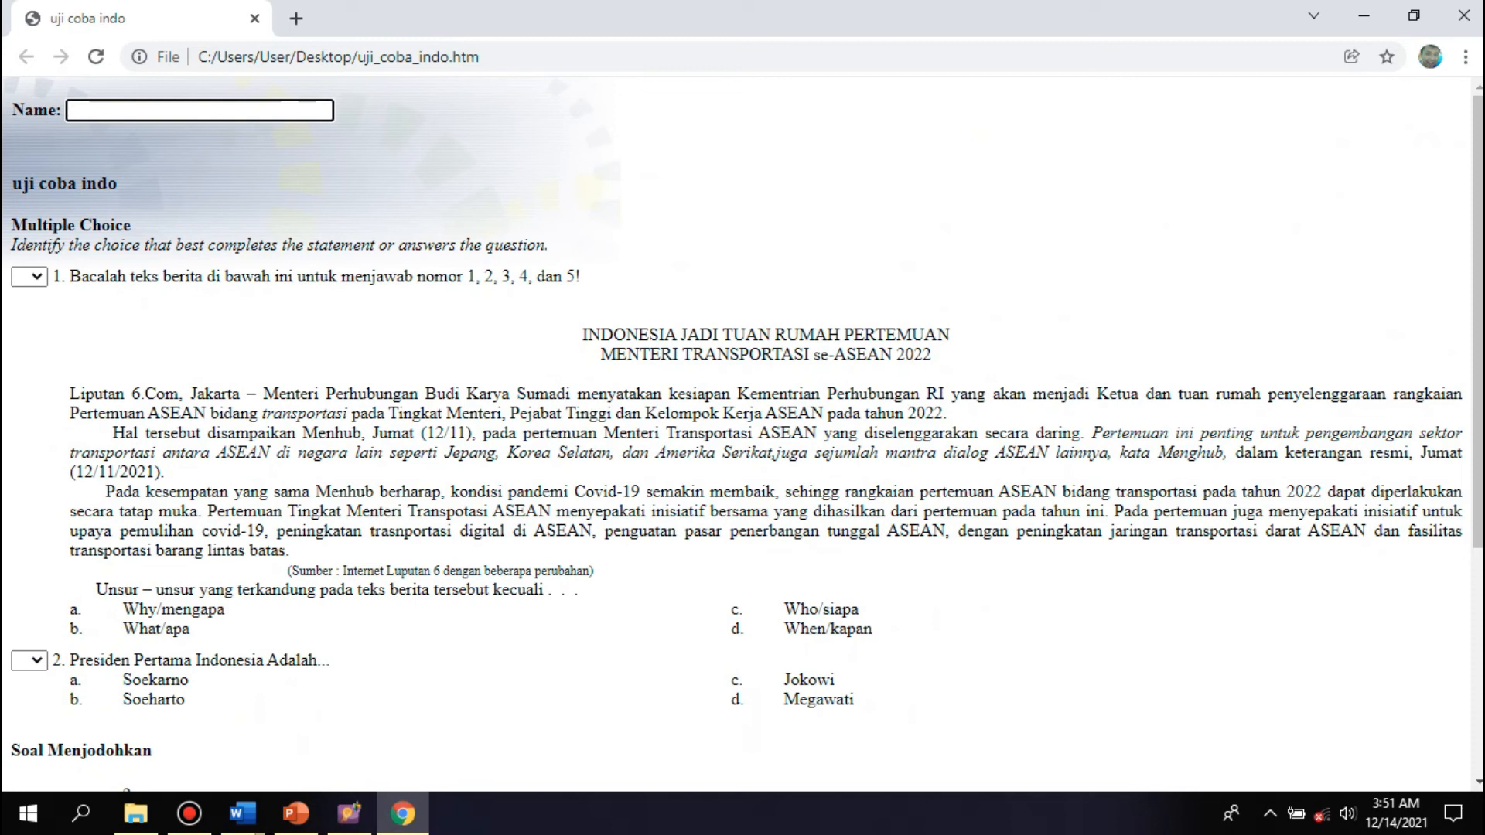
pyautogui.click(1464, 16)
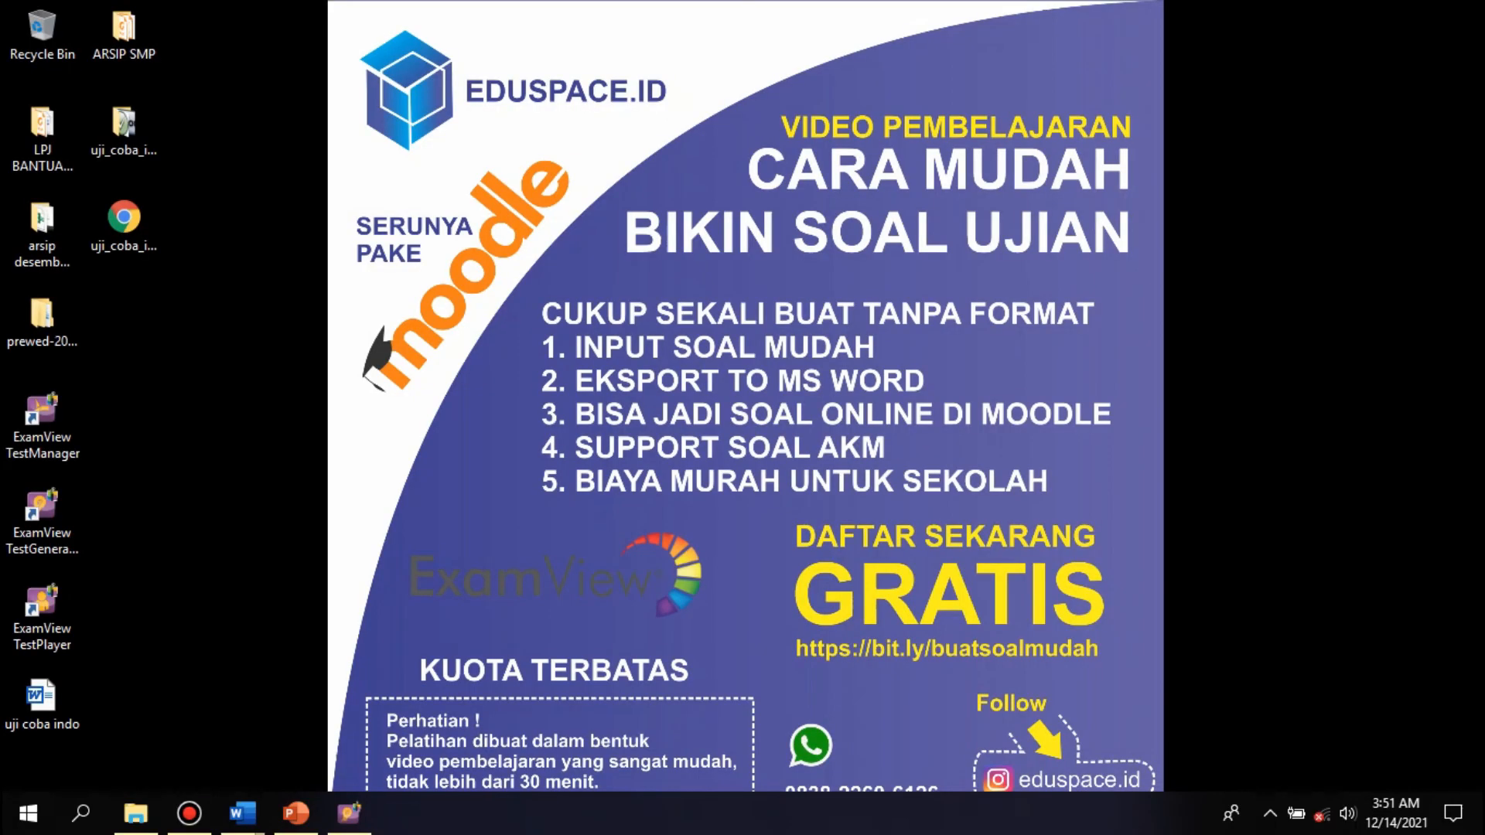
# - Refresh the desktop, switch to ExamView Test Builder and start exporting the test in Blackboard 7.1-9.0 format
pyautogui.rightClick(579, 360)
pyautogui.click(619, 422)
pyautogui.click(349, 813)
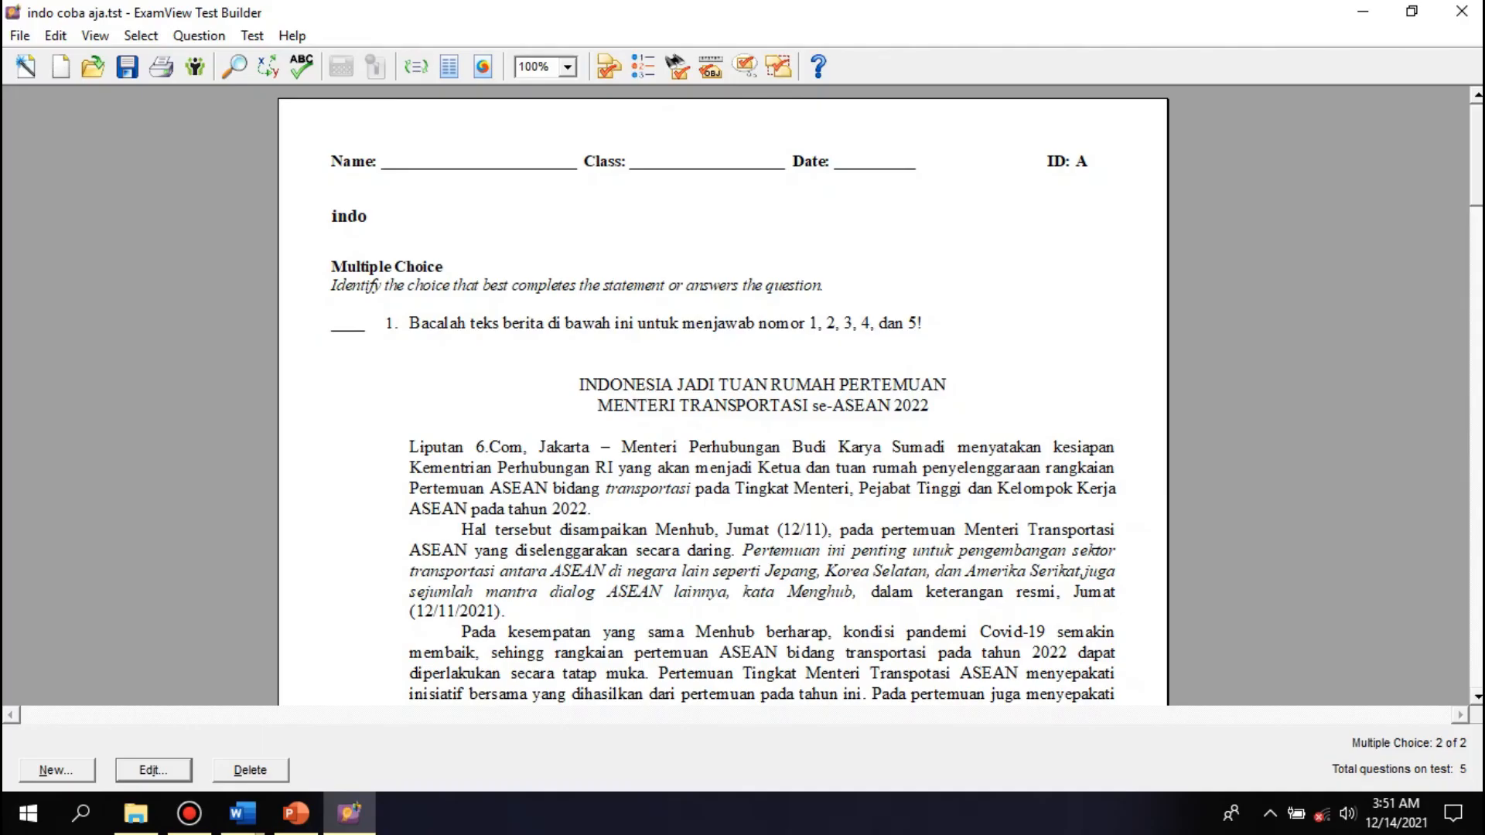
pyautogui.click(20, 36)
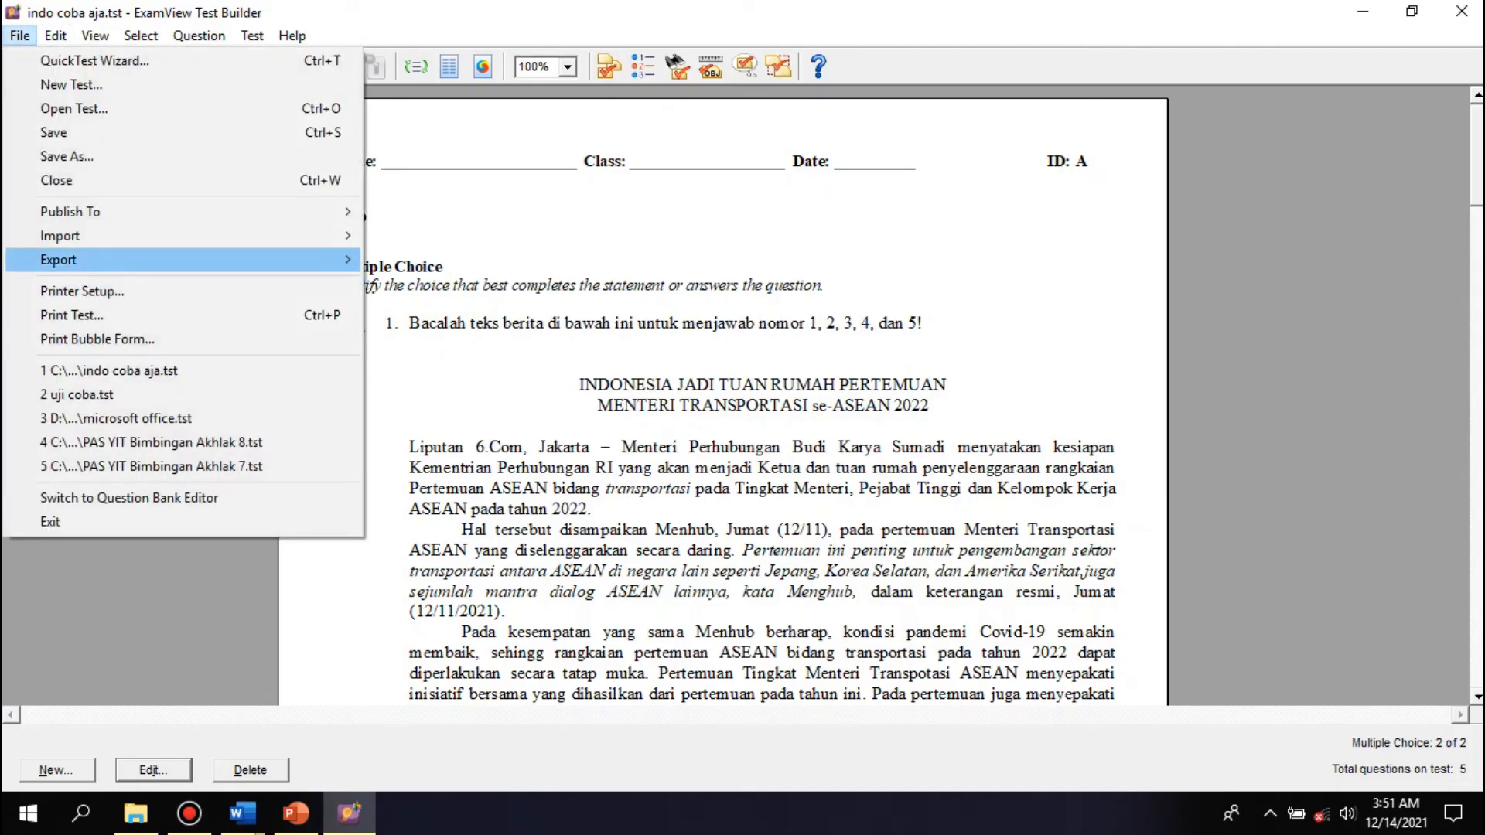
pyautogui.moveTo(58, 260)
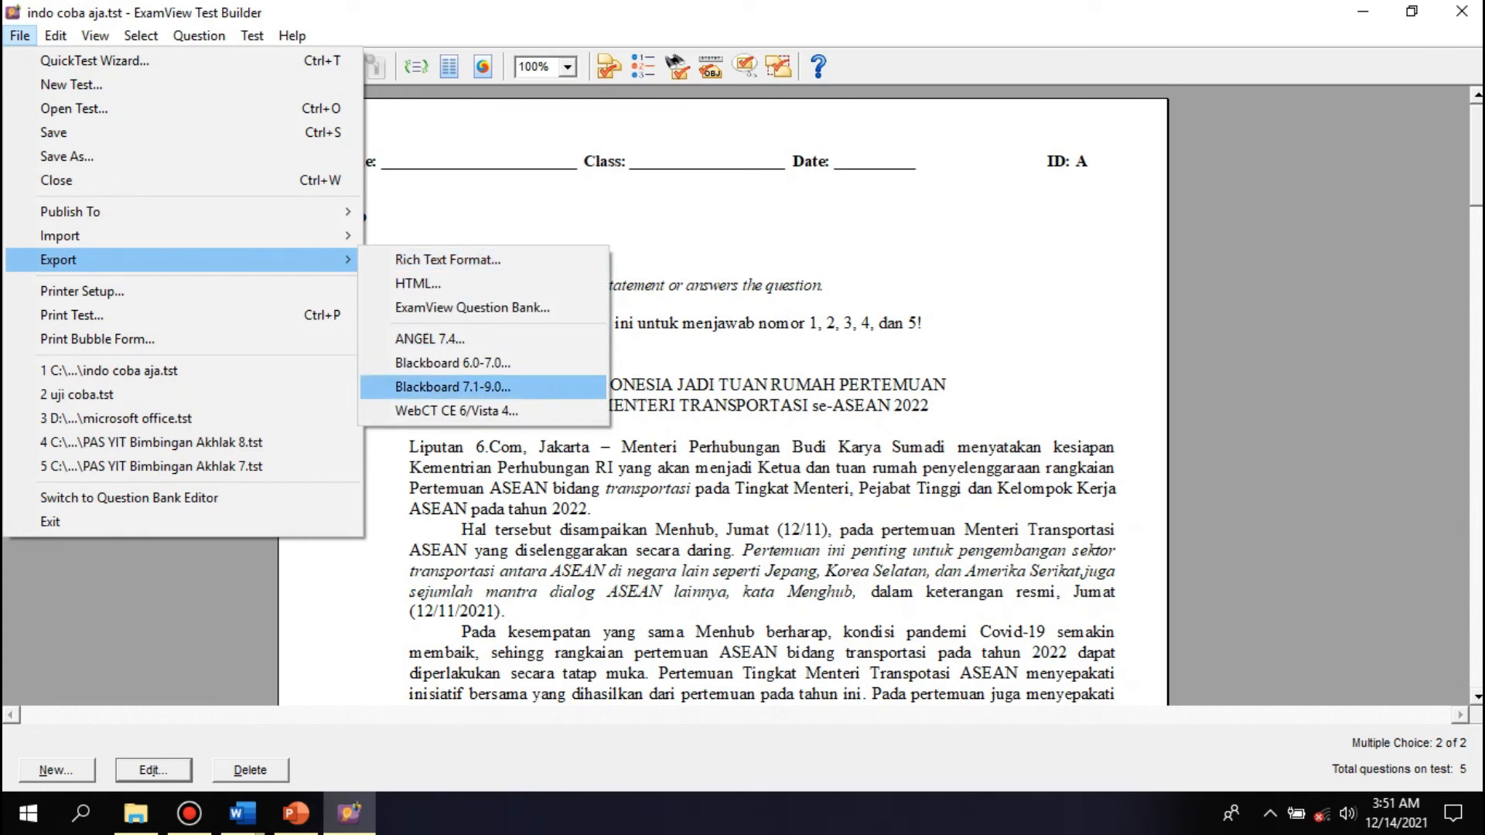
pyautogui.click(452, 387)
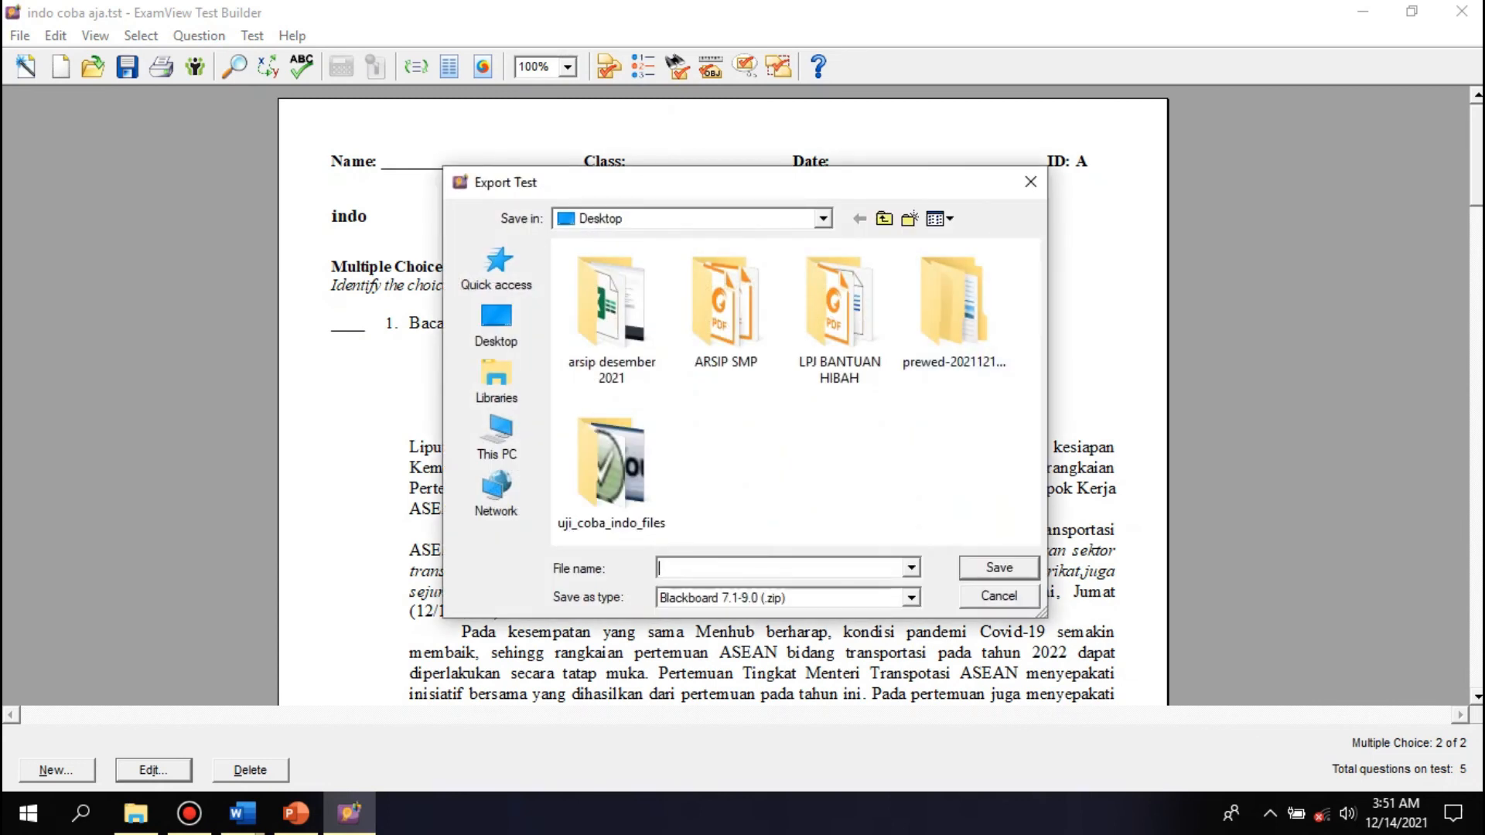
# - Save the Blackboard package on the desktop as "uji coba indo", reuse that name for its image directory, and complete the export
pyautogui.write('uji ')
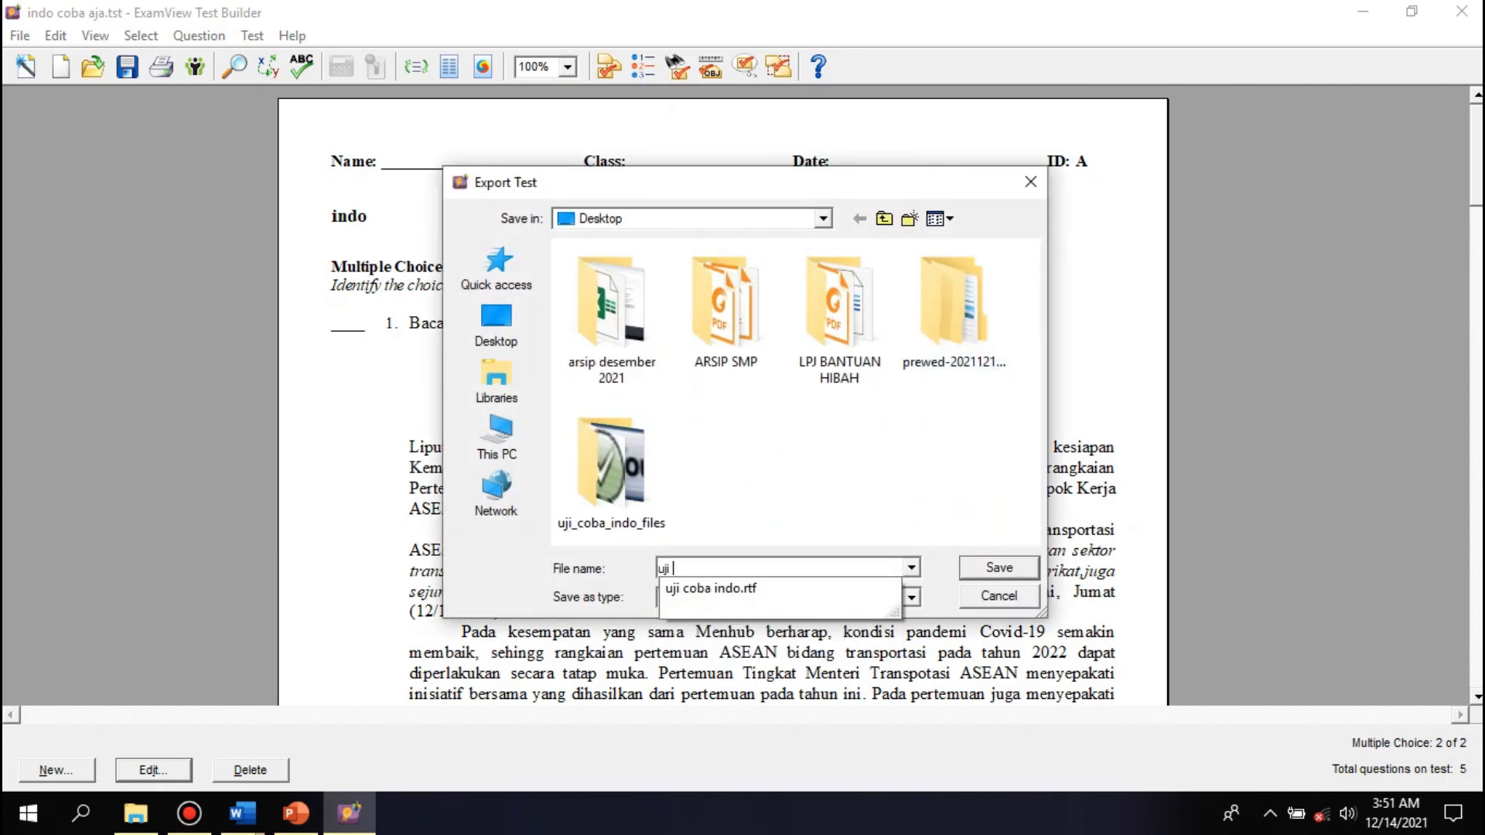
pyautogui.write('coba indo')
pyautogui.click(711, 589)
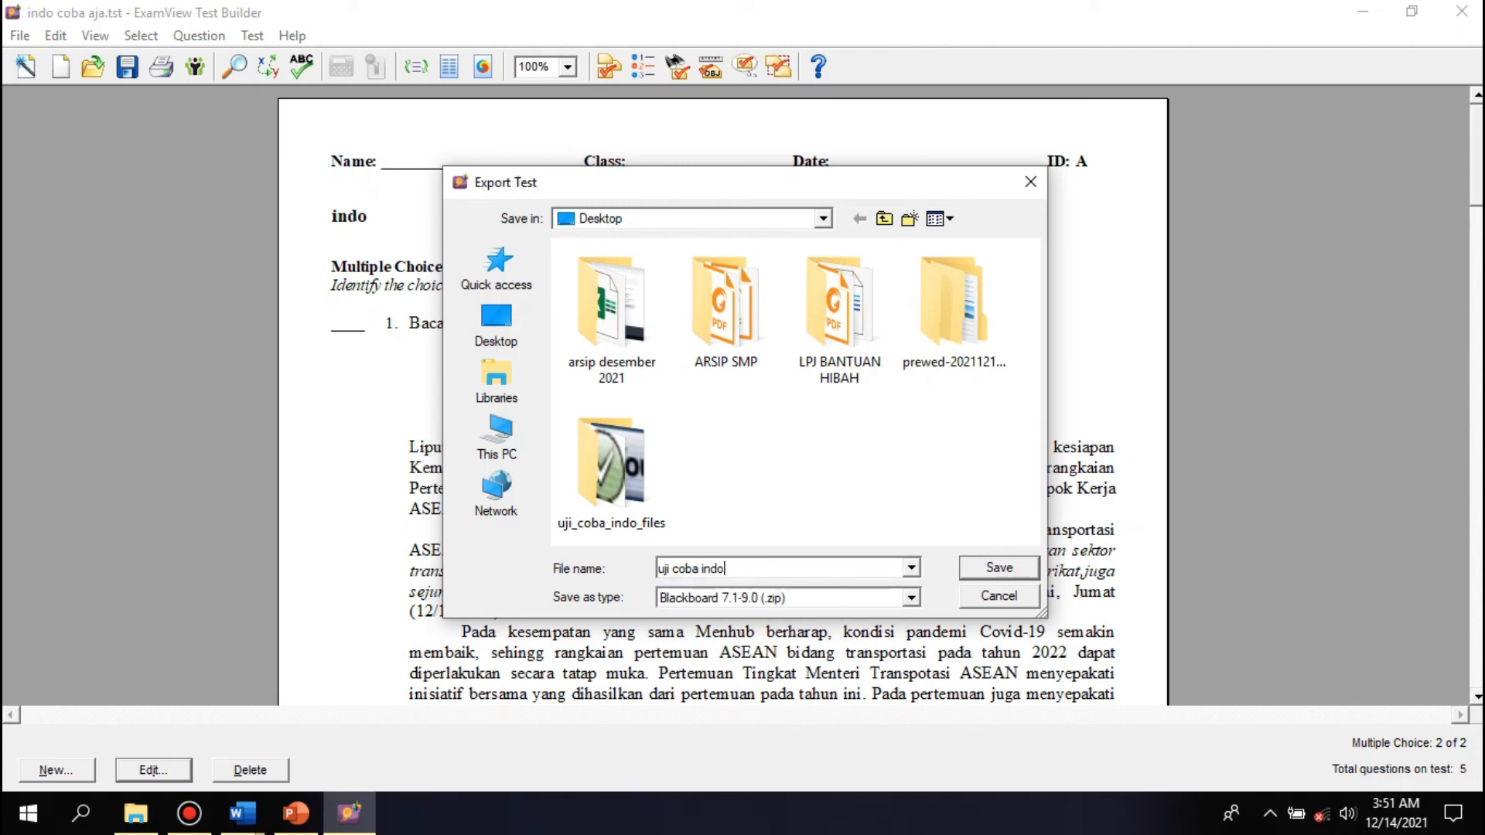
pyautogui.hotkey('ctrl', 'a')
pyautogui.hotkey('ctrl', 'c')
pyautogui.press('Return')
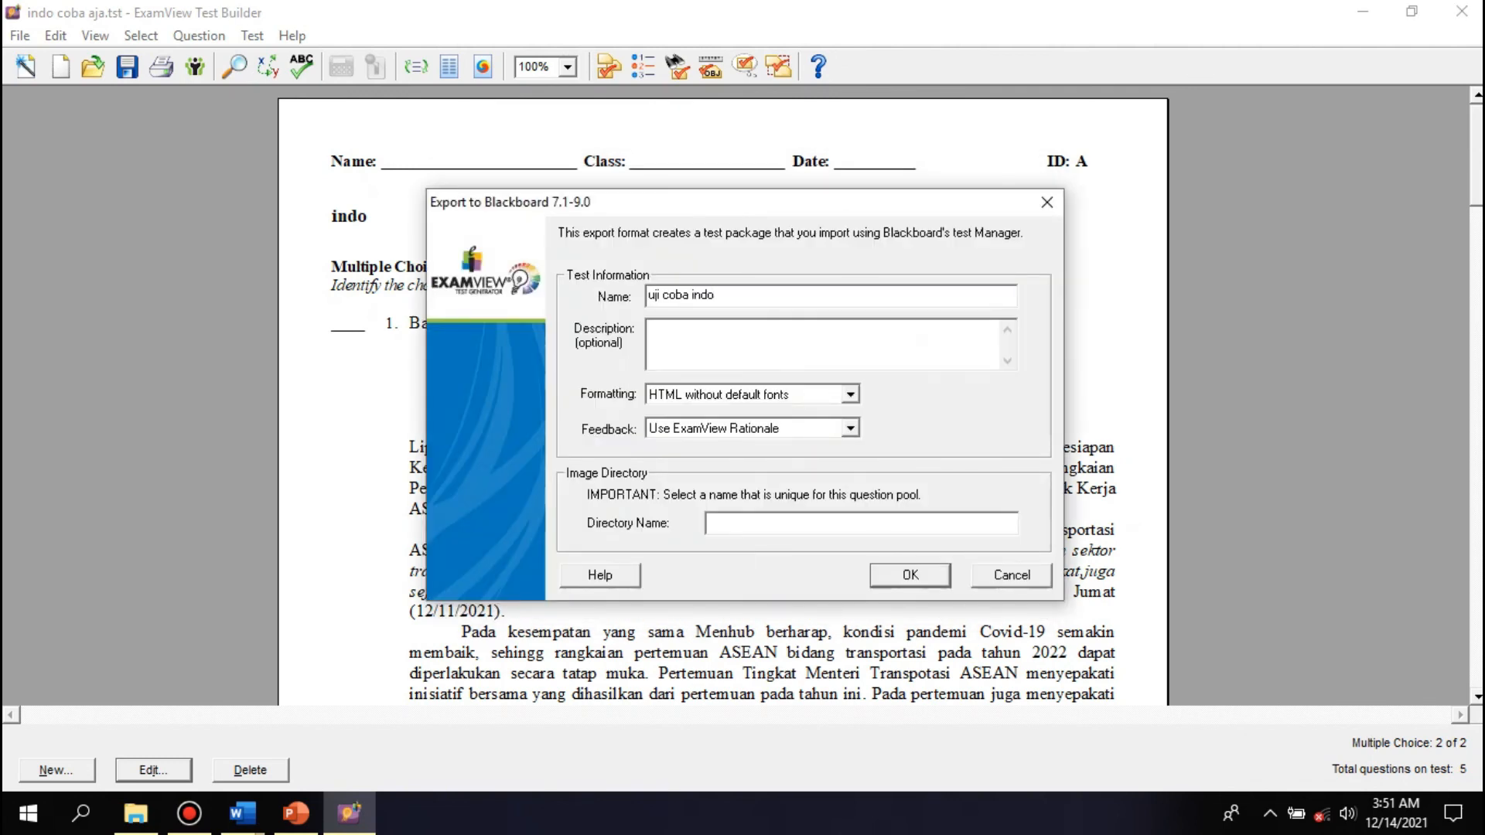
pyautogui.hotkey('ctrl', 'v')
pyautogui.press('Return')
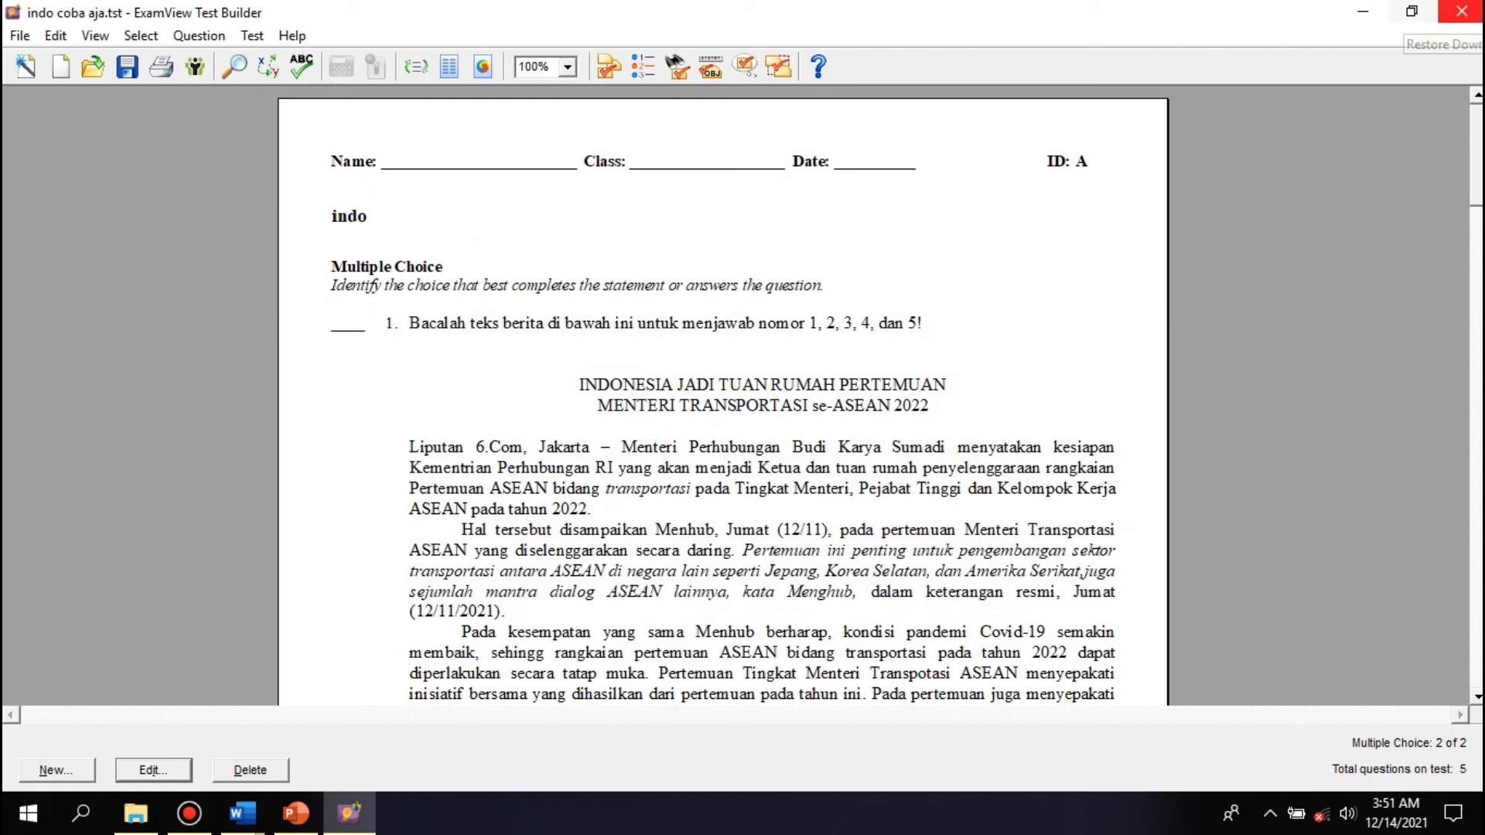
# - Minimize ExamView Test Builder and move the exported "uji coba indo" archive beside the ARSIP SMP folder on the desktop
pyautogui.click(1363, 10)
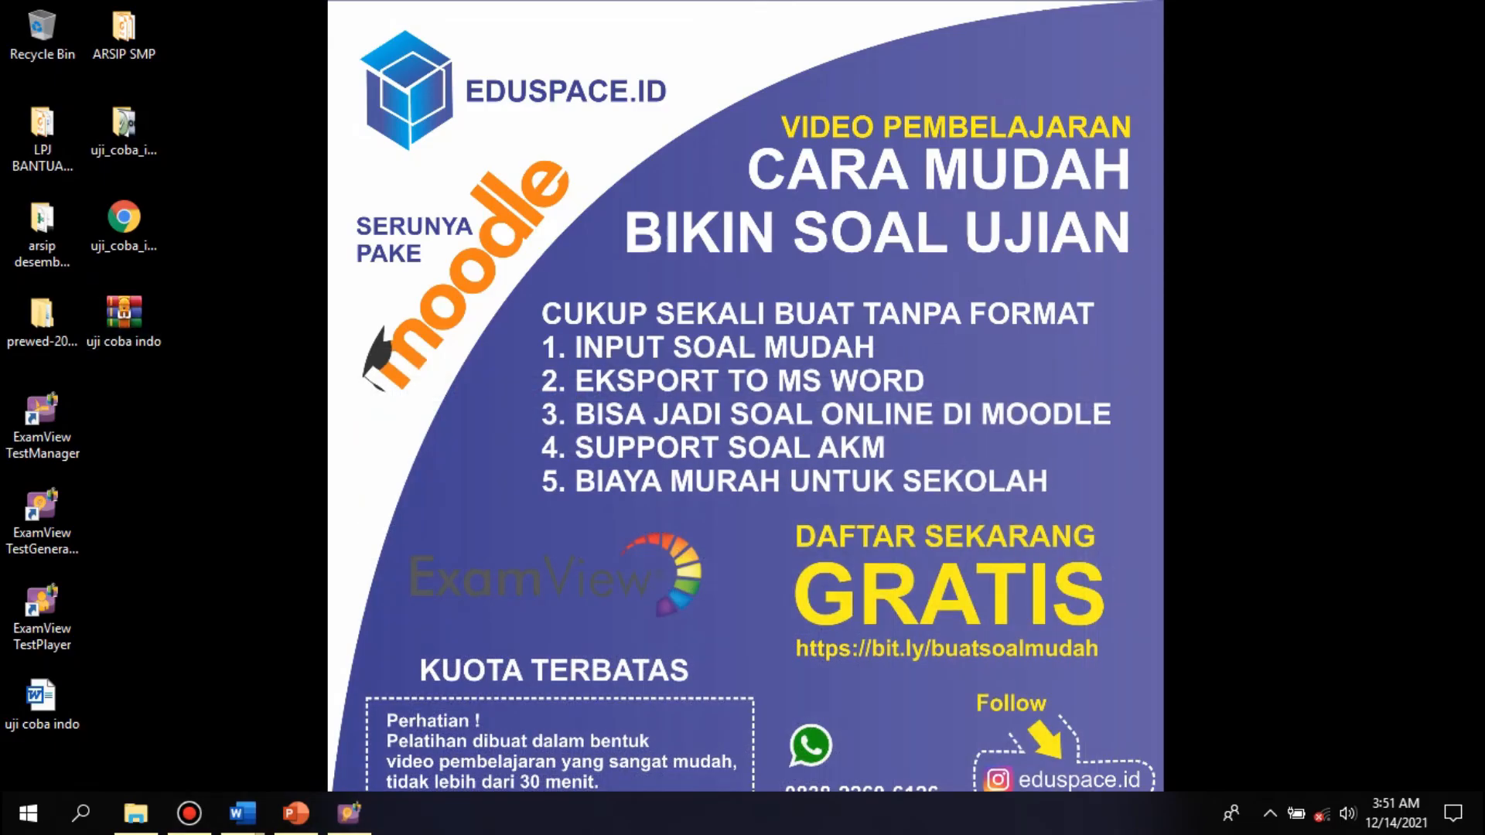
pyautogui.moveTo(219, 293); pyautogui.dragTo(88, 402)
pyautogui.moveTo(124, 314); pyautogui.dragTo(207, 35)
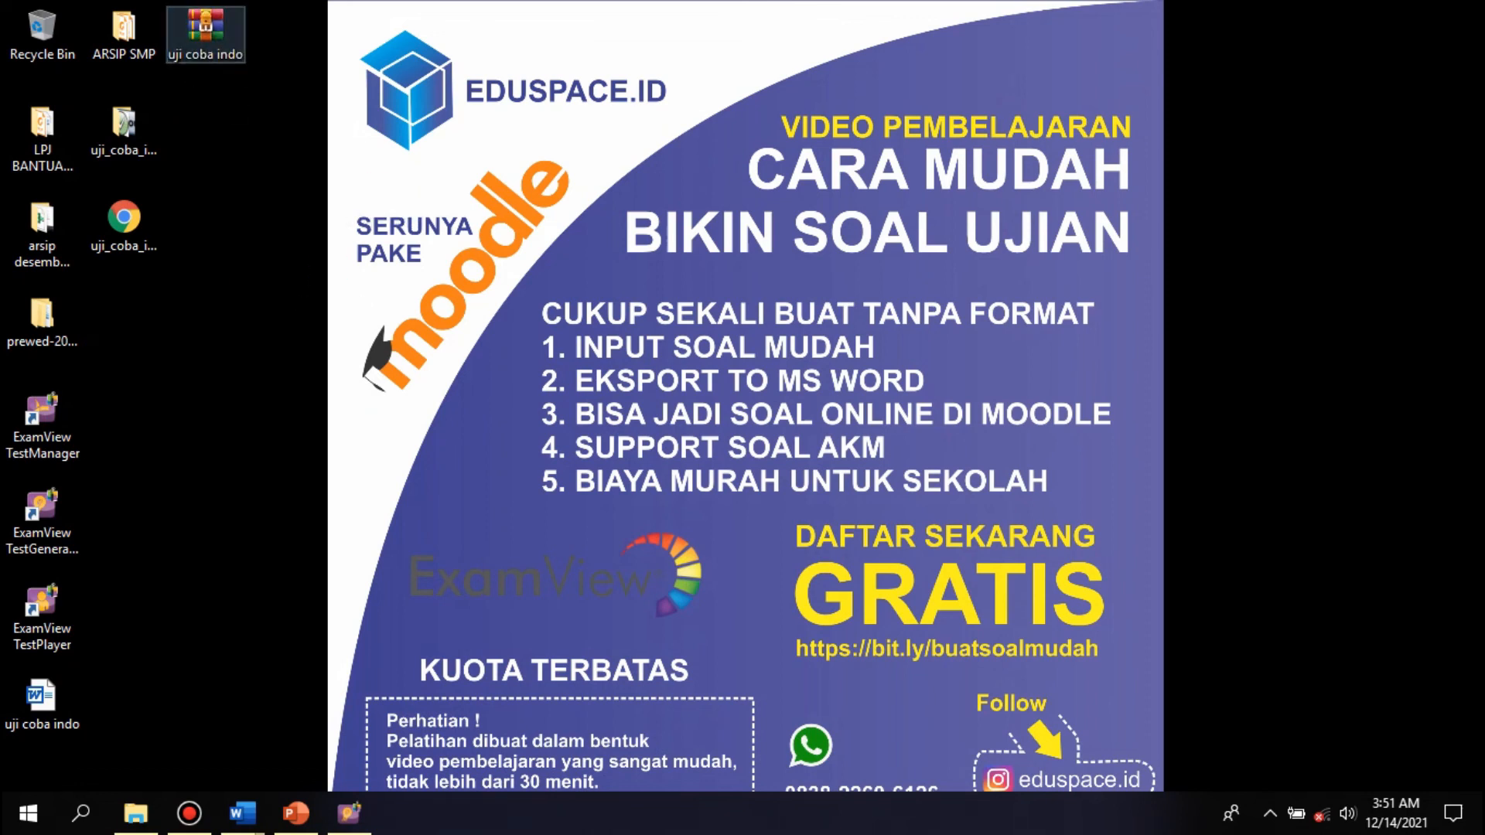